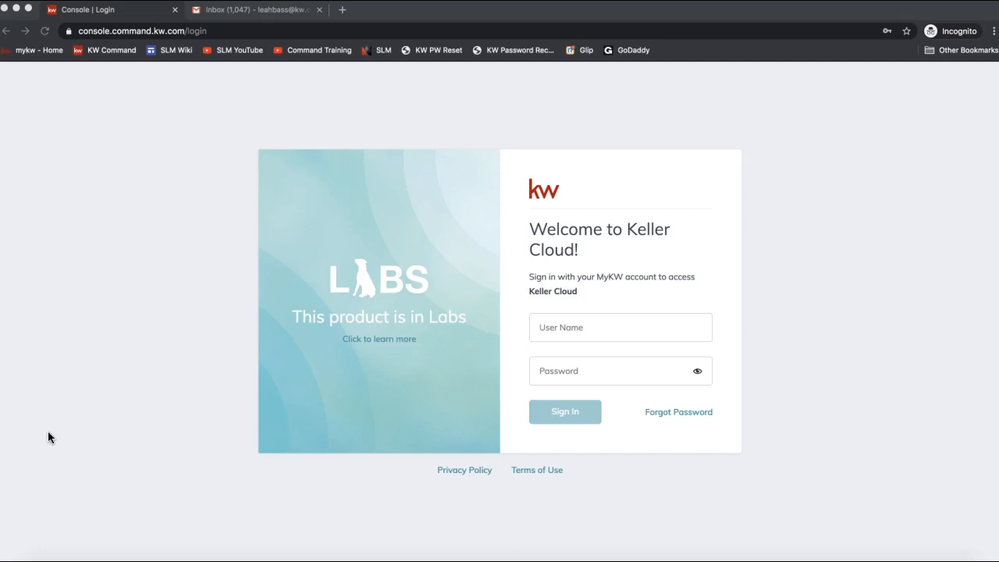
Step: Go to agent.kw.com in the browser
click(118, 32)
text(agent.kw.com)
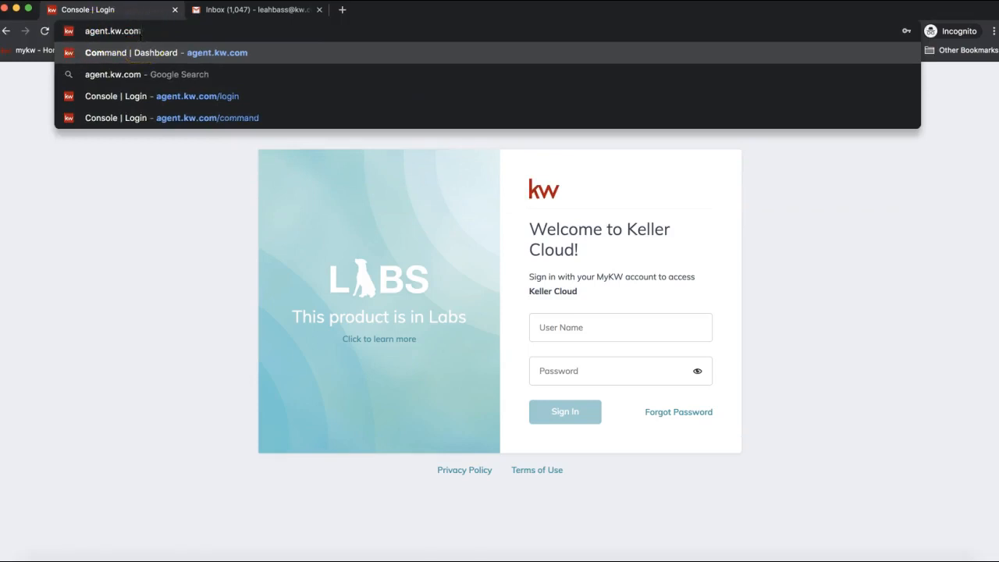
click(140, 32)
click(138, 330)
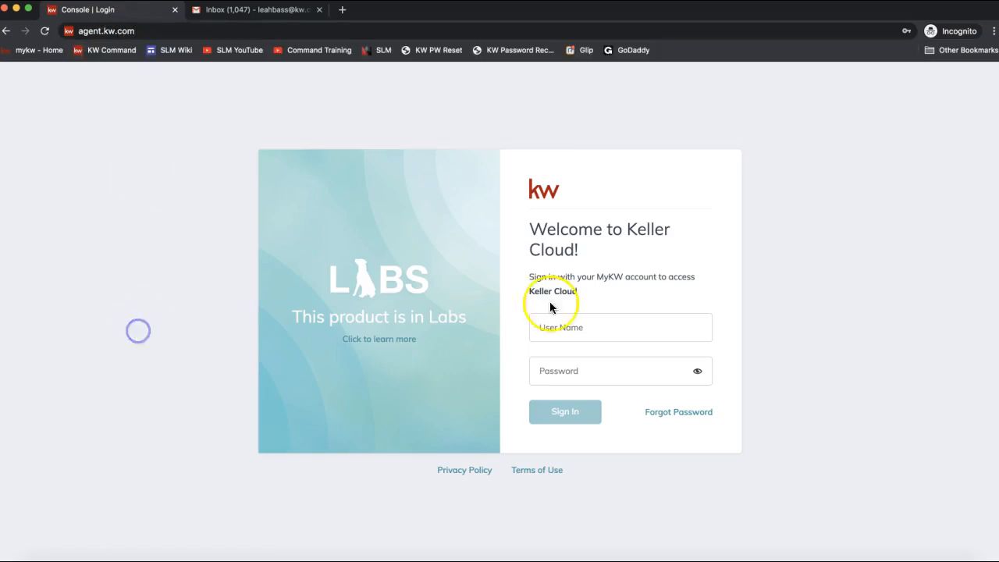
Step: Sign in to Keller Cloud with the agent's user name and saved password
click(618, 324)
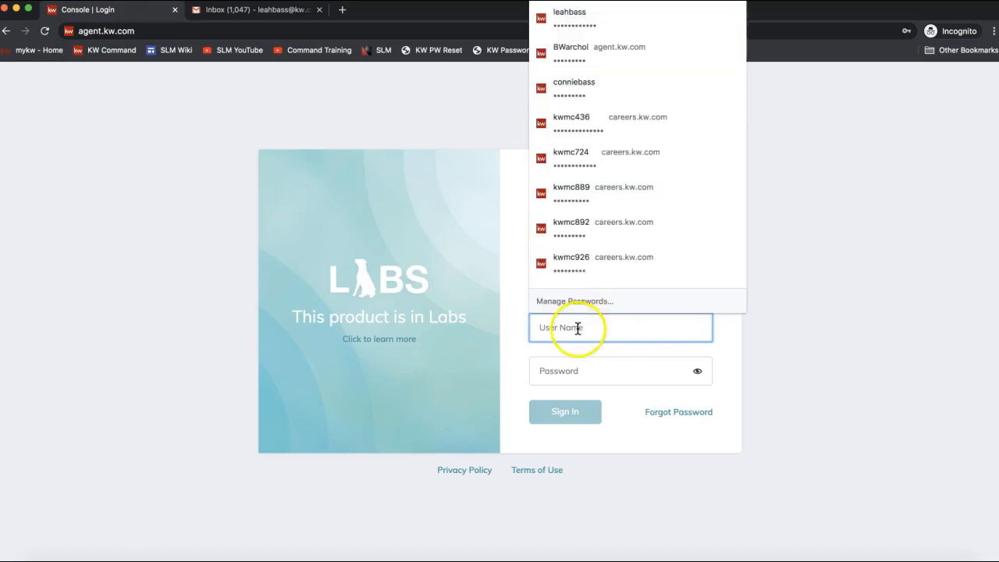
click(848, 334)
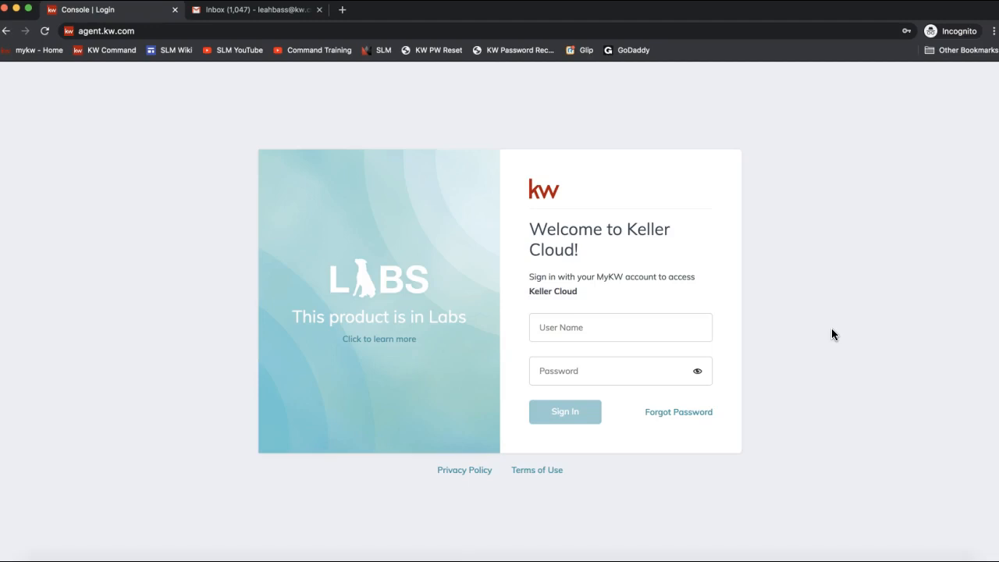
click(632, 314)
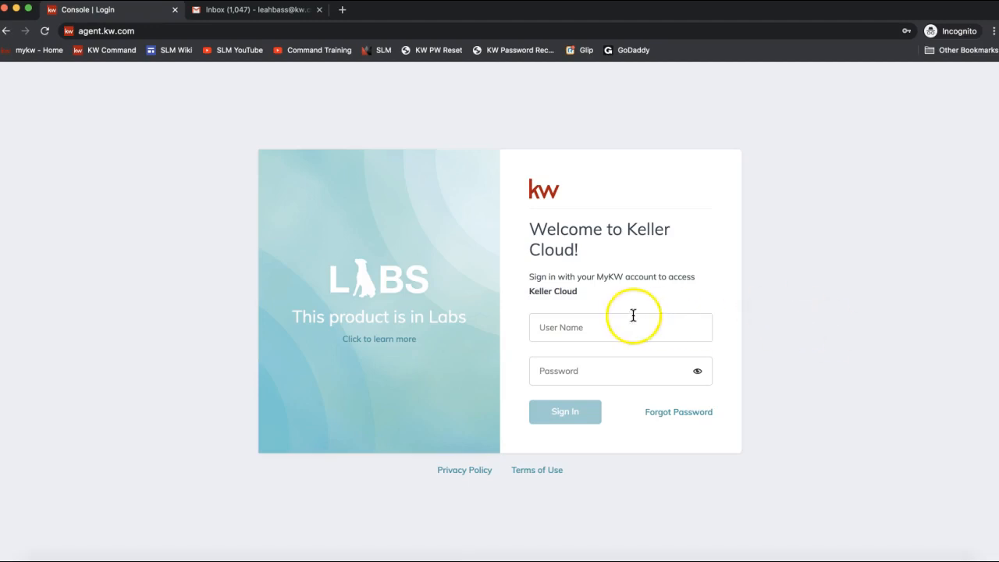
click(645, 358)
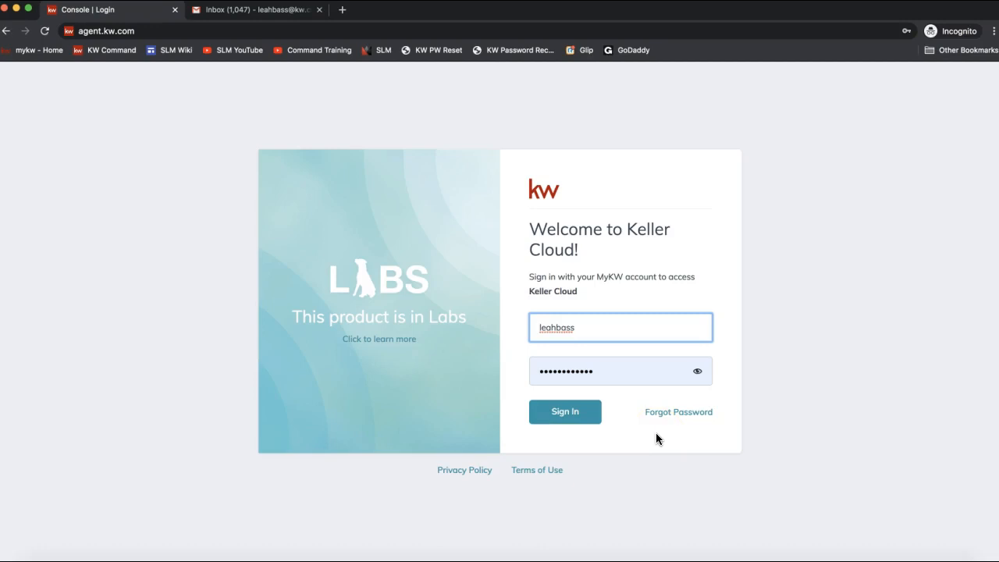
click(566, 425)
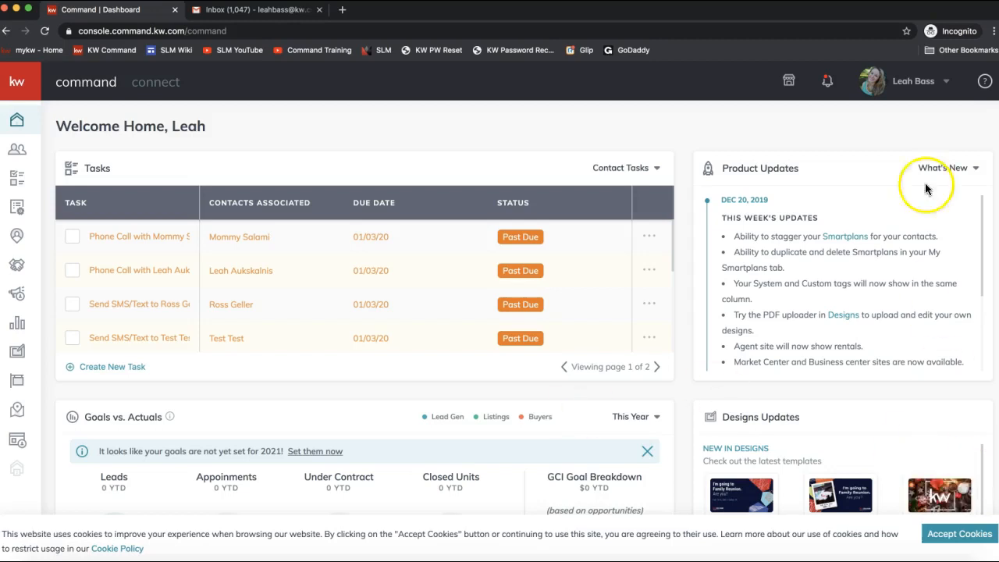
Step: Choose Settings from the profile menu at the top right of the dashboard
click(919, 142)
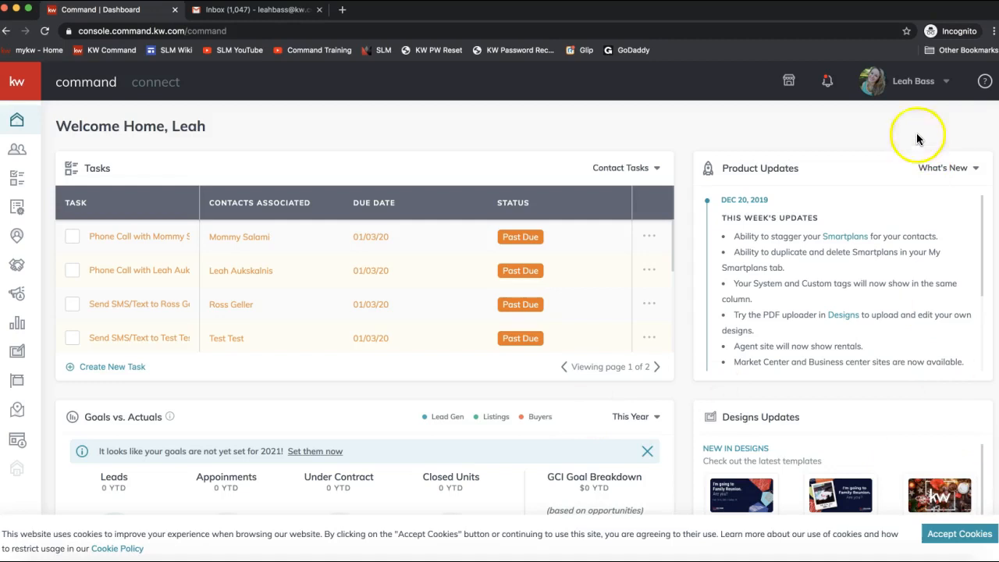
click(918, 91)
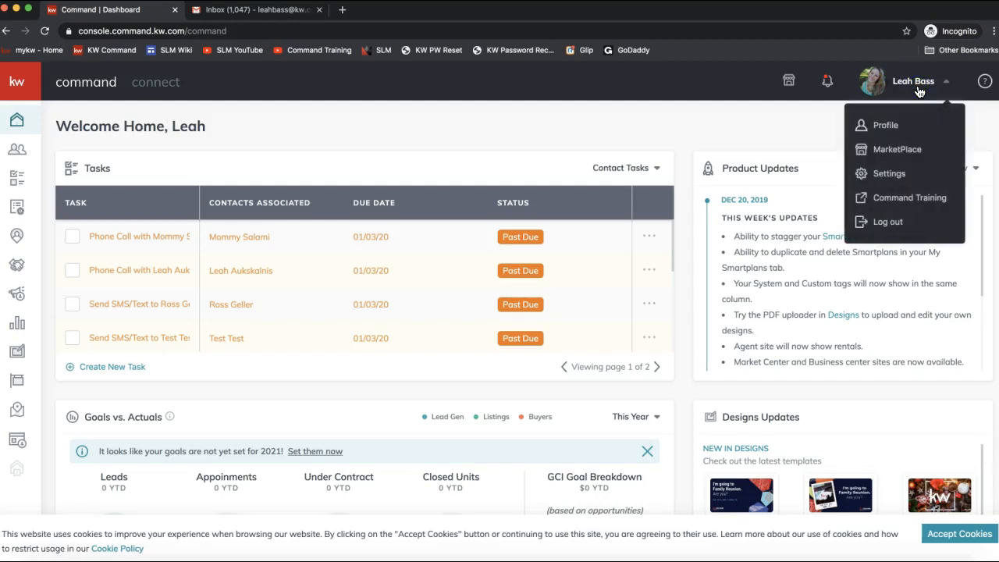
click(894, 177)
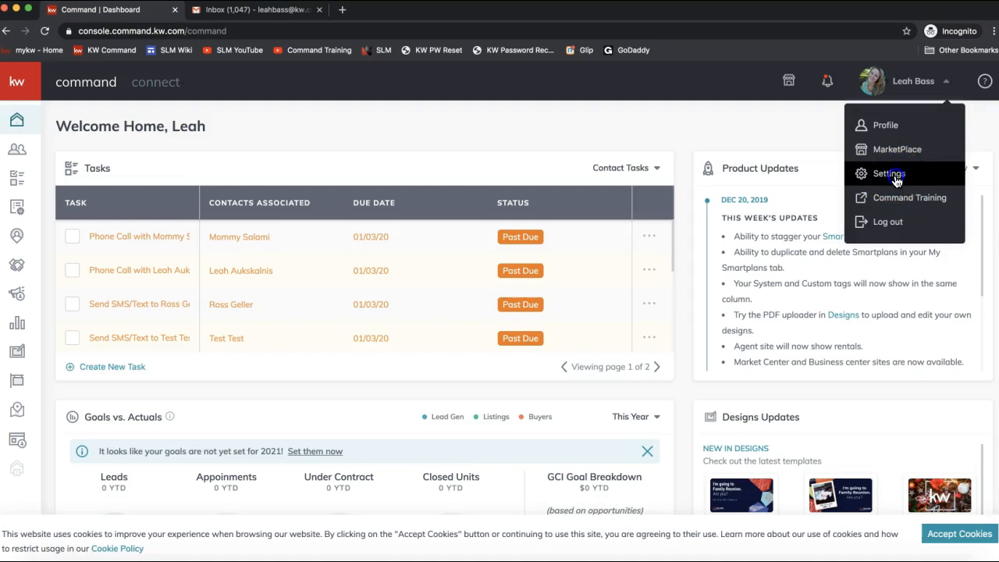
click(896, 177)
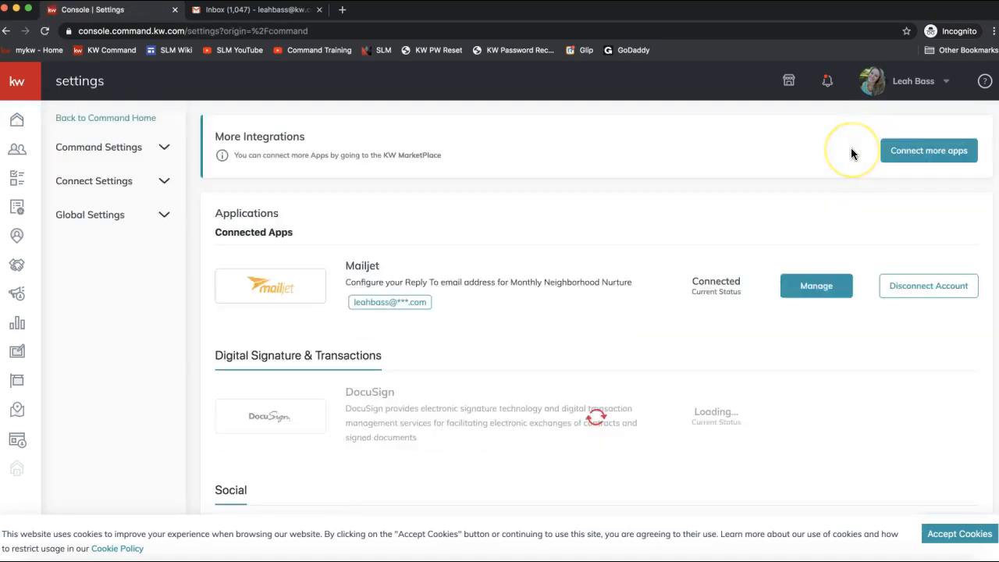
click(913, 83)
click(882, 157)
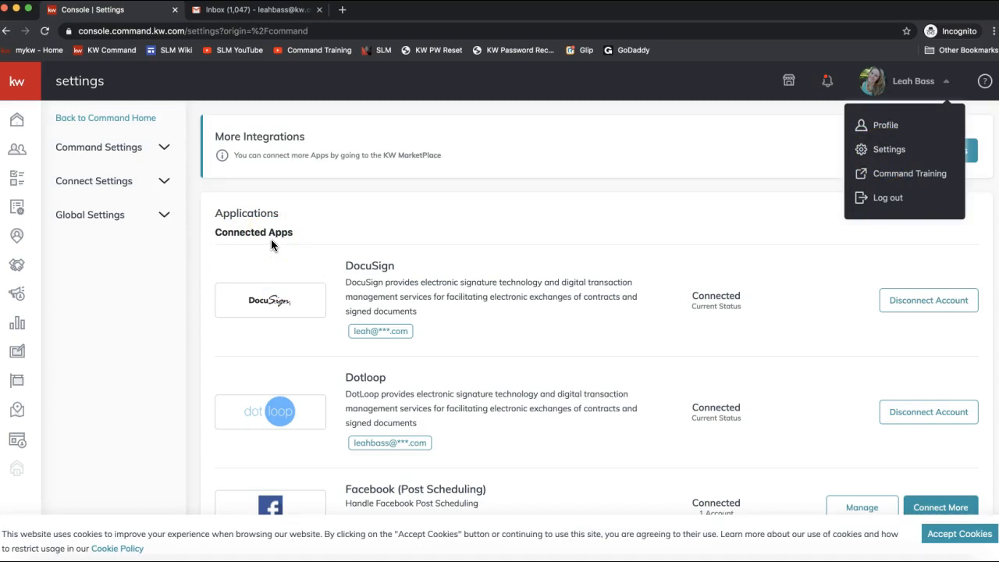
scroll(382, 250, down, 2)
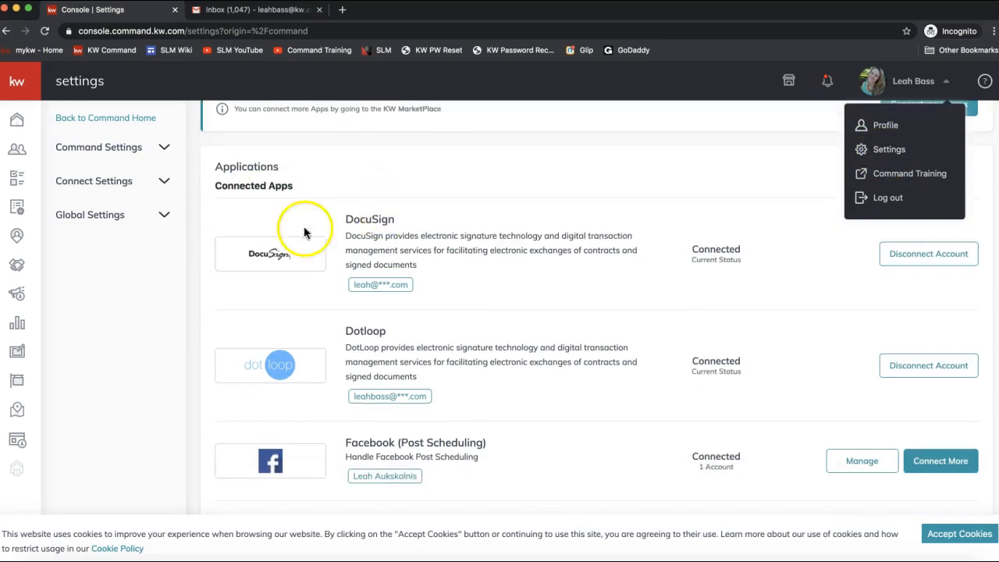
scroll(375, 206, down, 2)
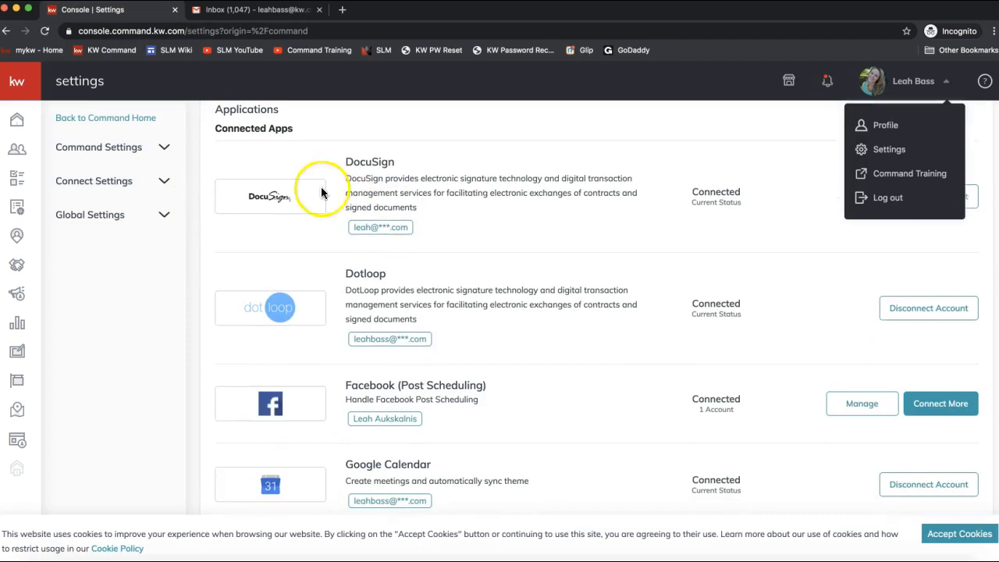
click(487, 196)
scroll(873, 250, up, 1)
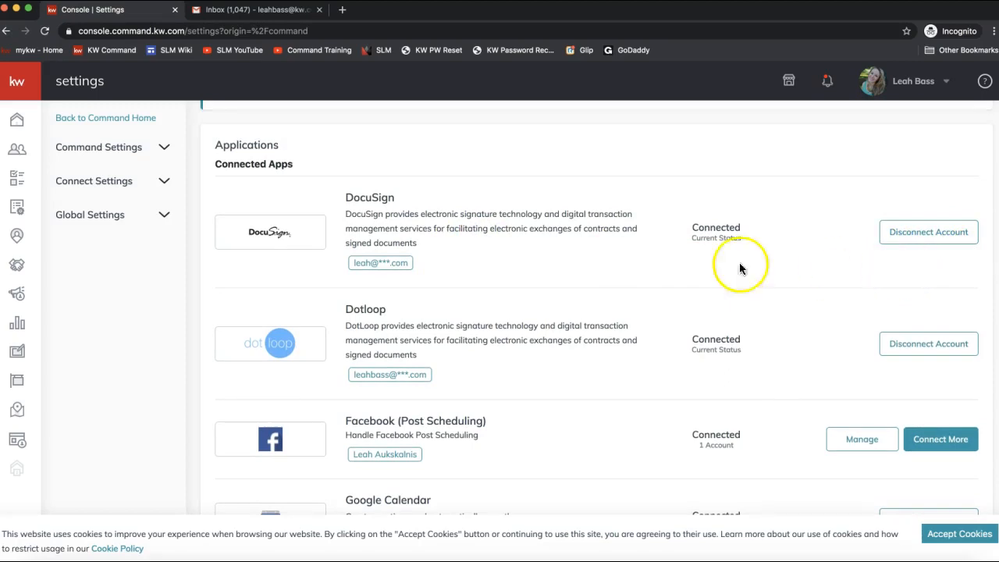
scroll(507, 231, down, 5)
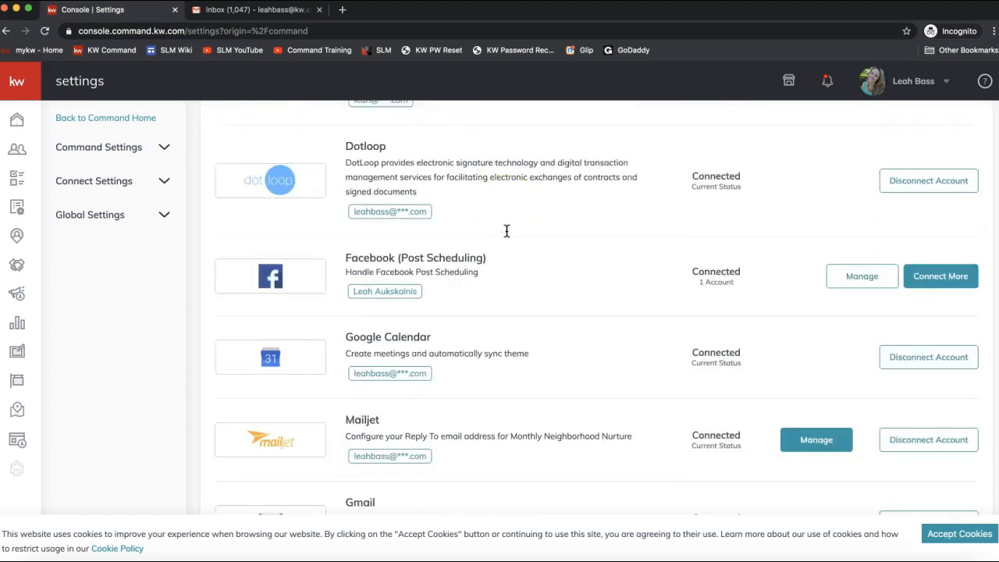
scroll(506, 231, down, 3)
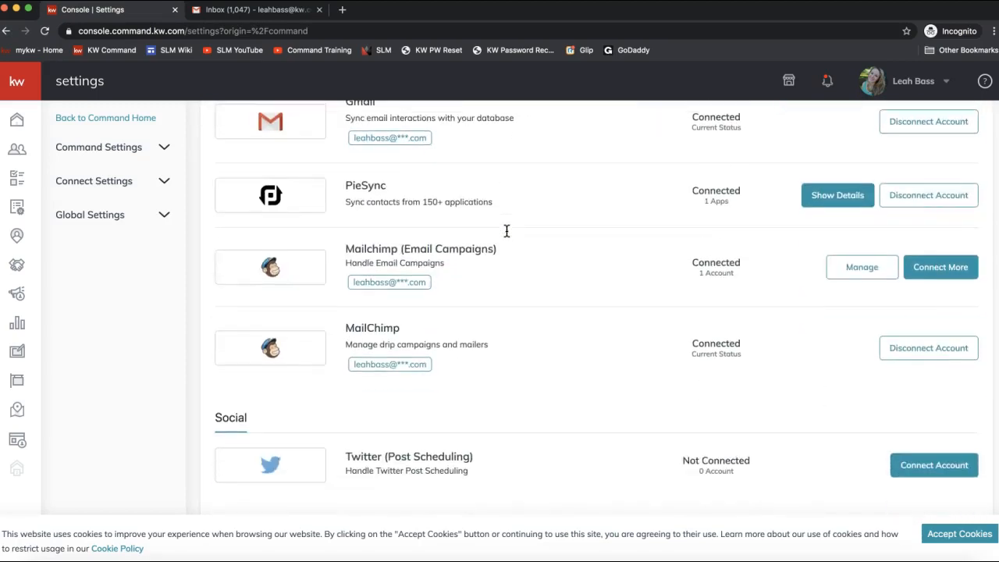
scroll(463, 273, down, 2)
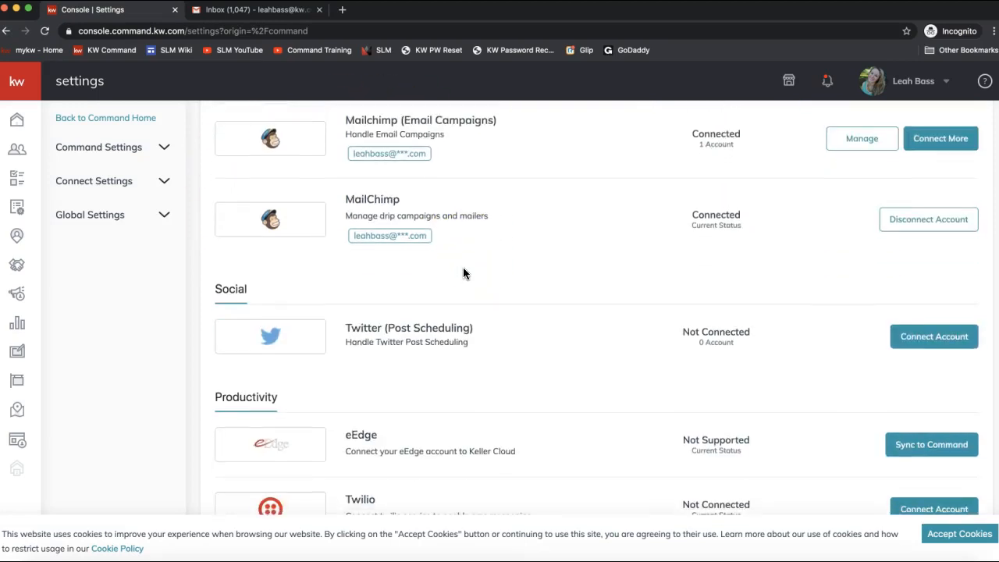
scroll(463, 272, down, 2)
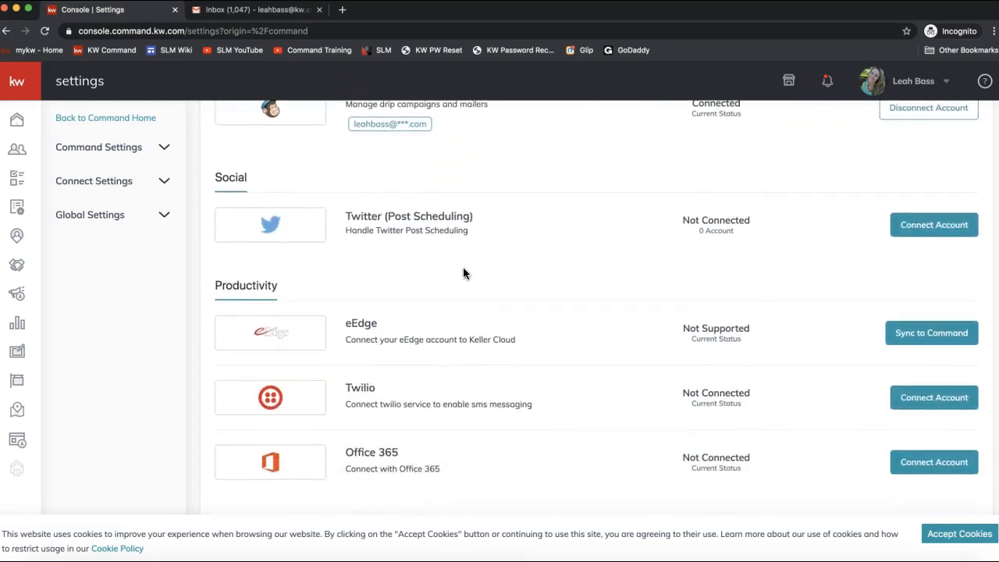
scroll(464, 273, down, 2)
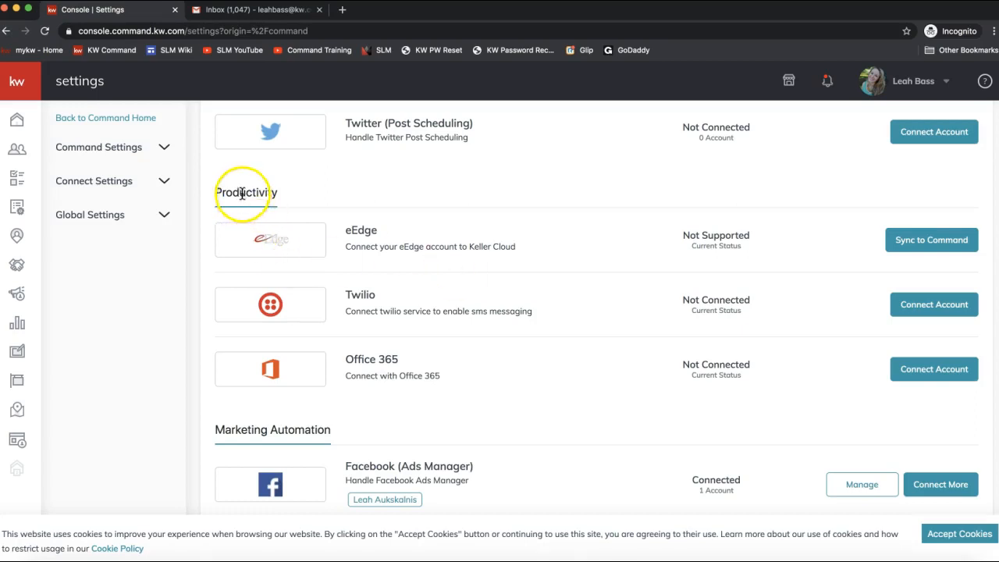
scroll(337, 285, up, 2)
scroll(336, 287, up, 2)
scroll(737, 355, down, 1)
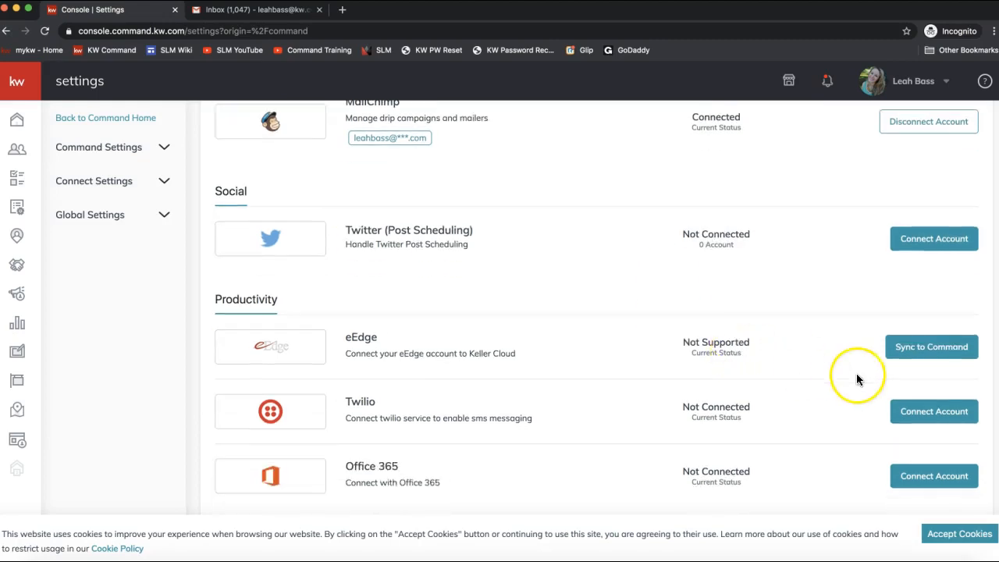
scroll(909, 367, down, 1)
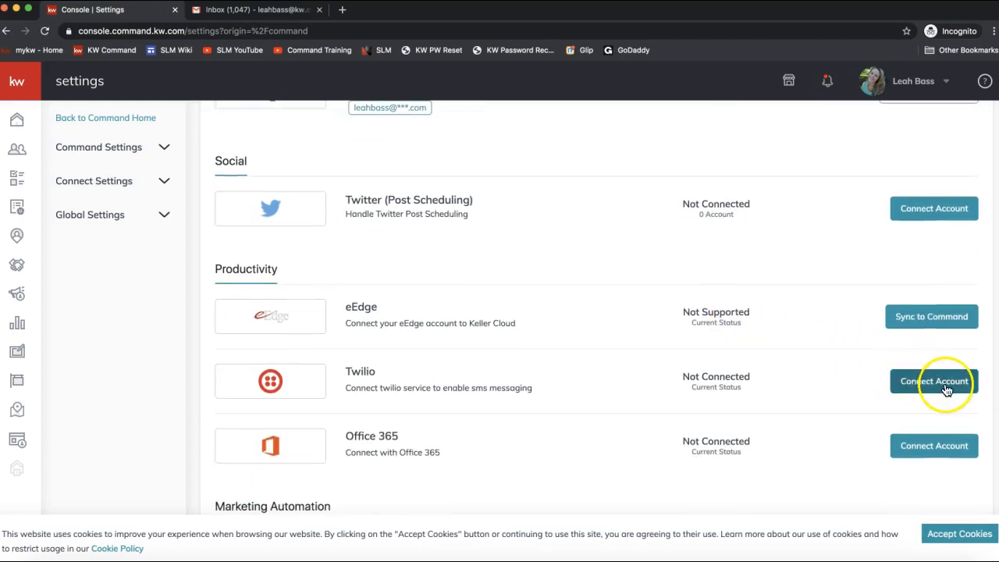
scroll(750, 370, up, 1)
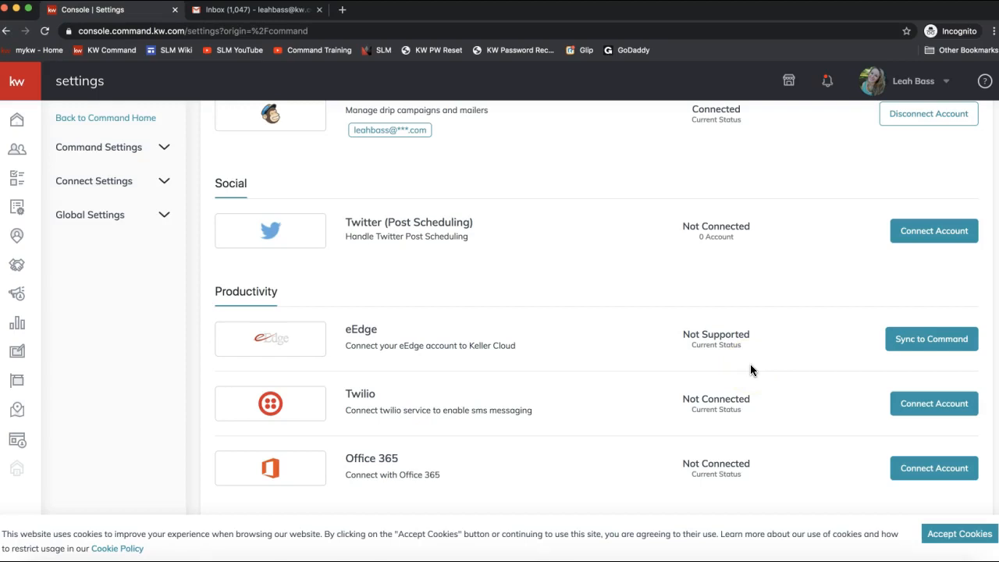
scroll(750, 370, up, 10)
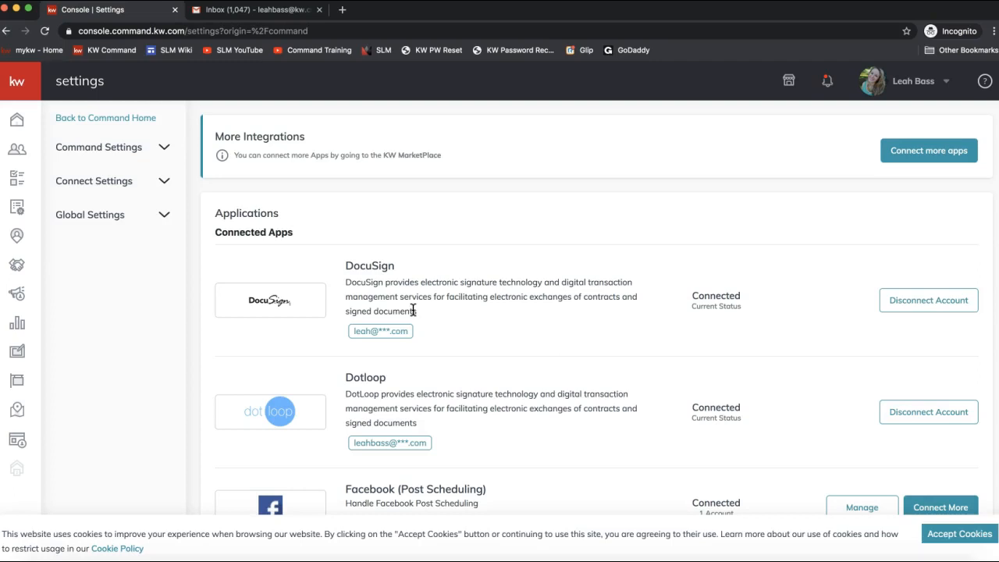
Step: Leave Settings for the Contacts page listing all 1425 contacts
click(397, 286)
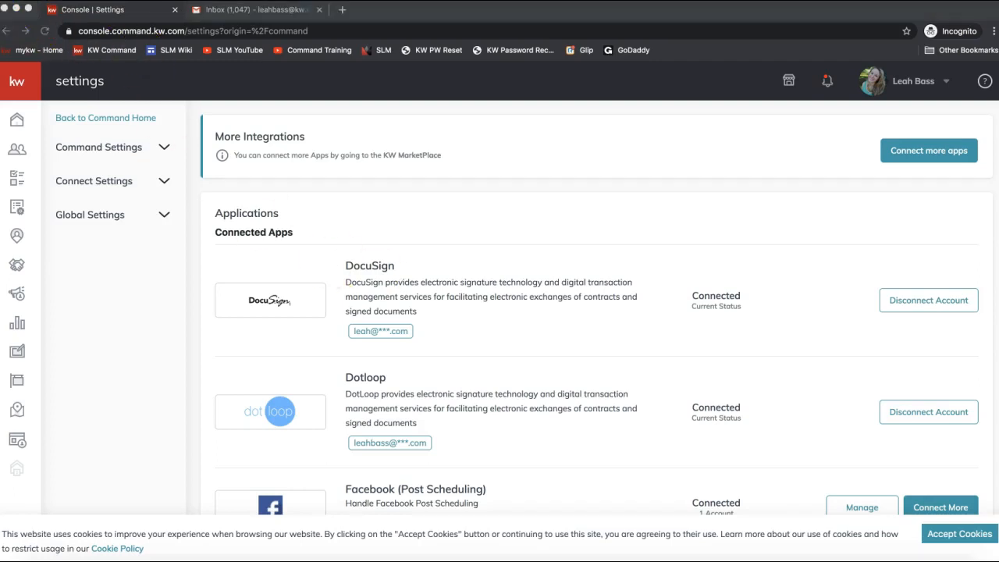
click(102, 264)
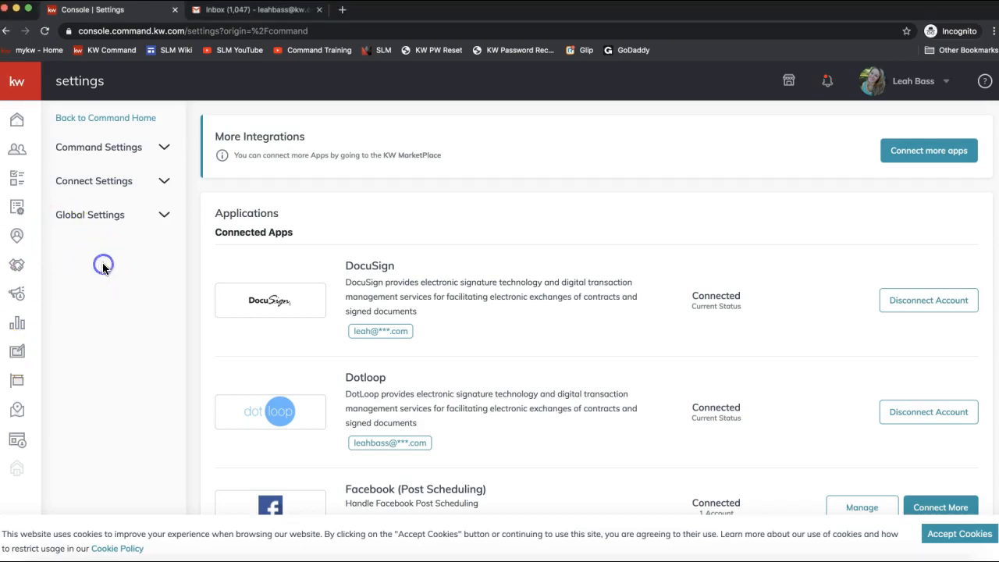
click(19, 156)
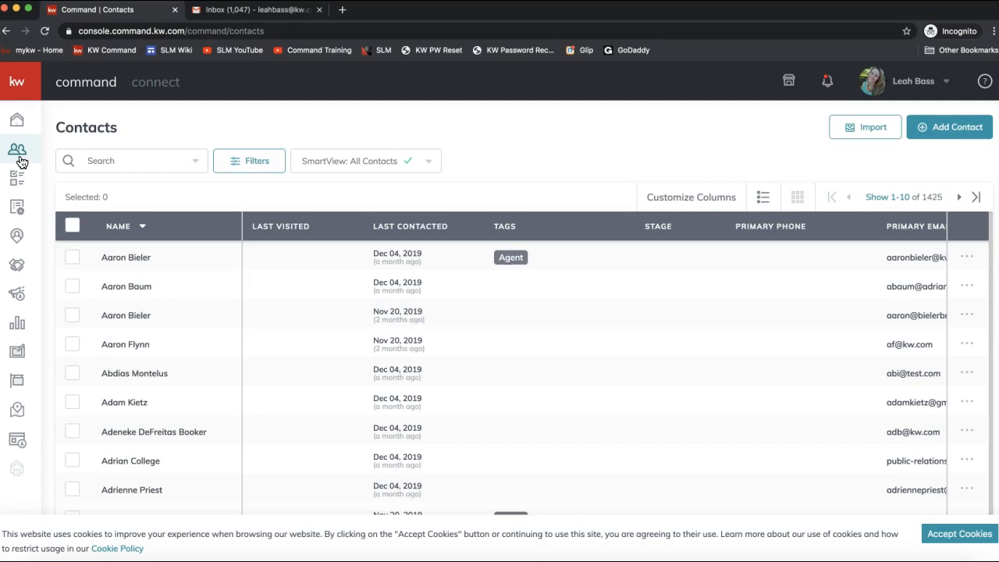
Step: Expand the sidebar, open Contacts, and bring up a blank Add to Contacts form
click(20, 161)
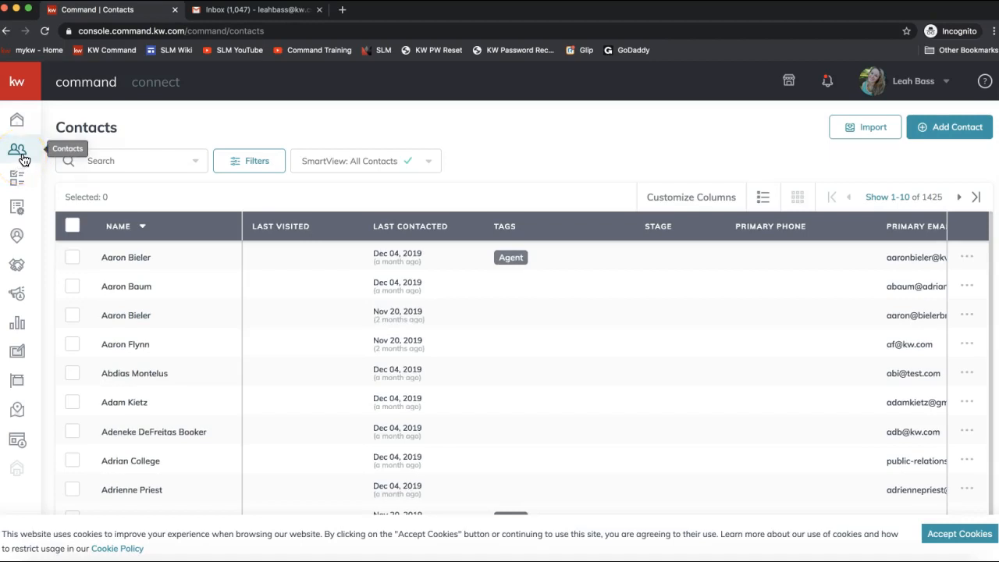
click(29, 164)
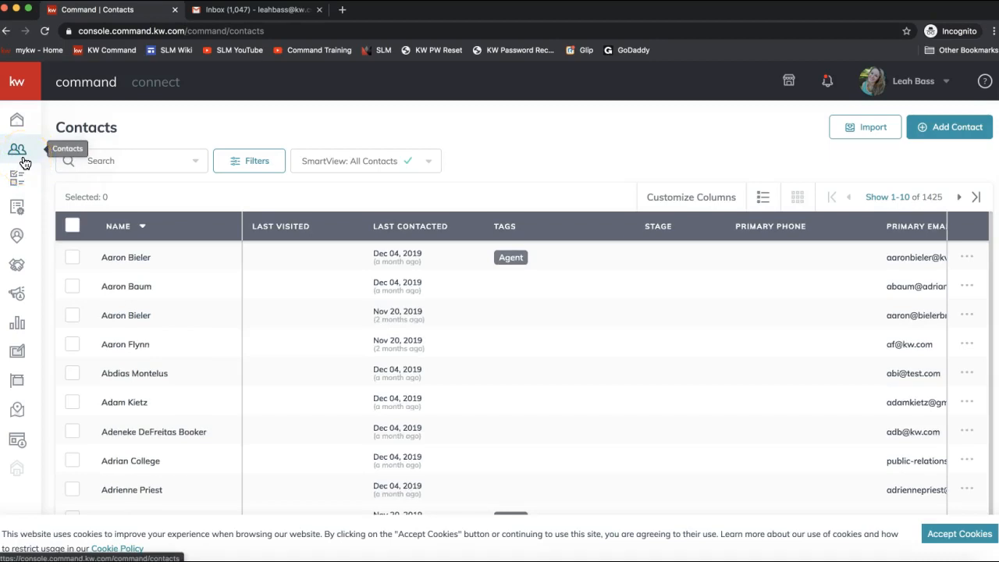
click(24, 178)
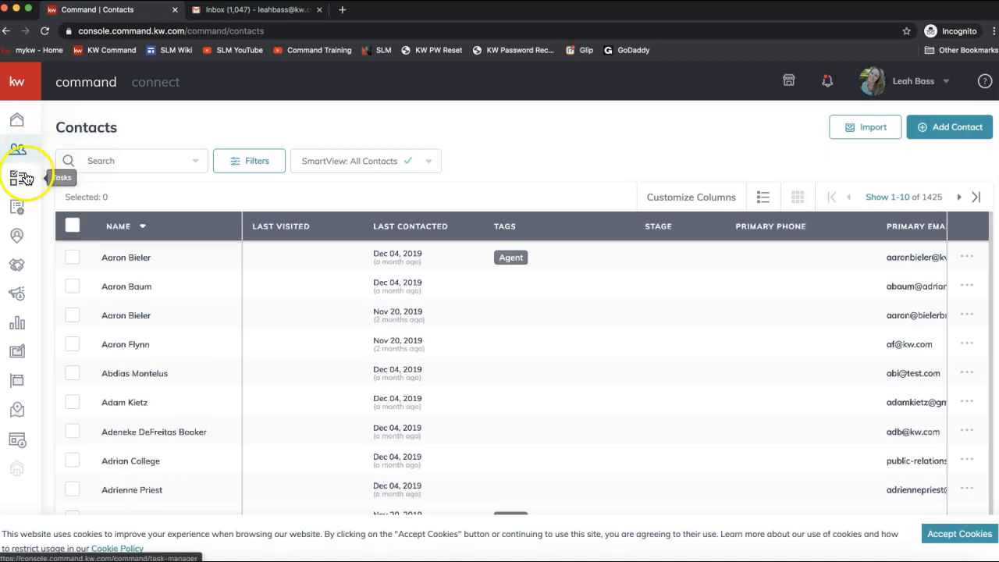
click(24, 235)
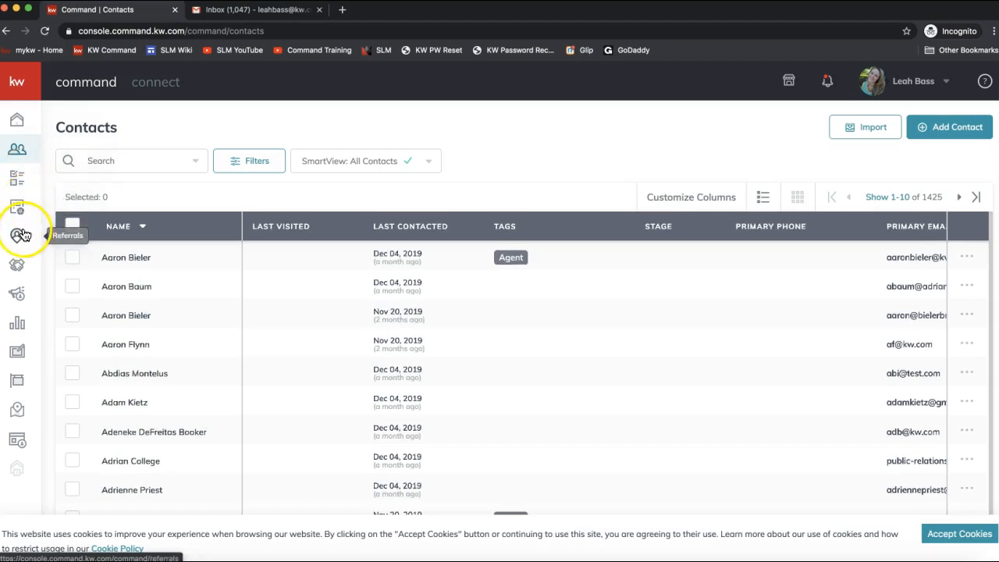
click(22, 91)
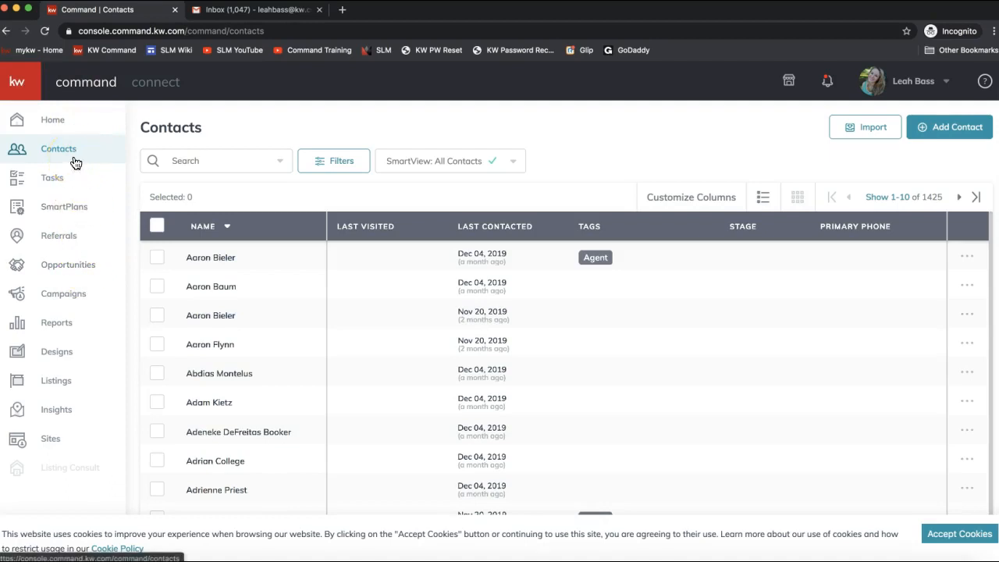
click(49, 156)
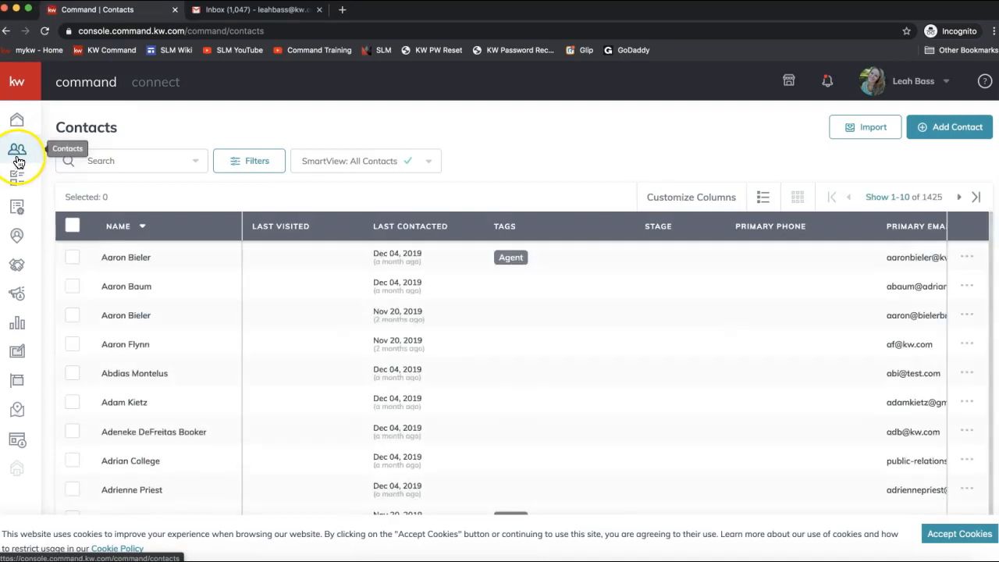
click(952, 134)
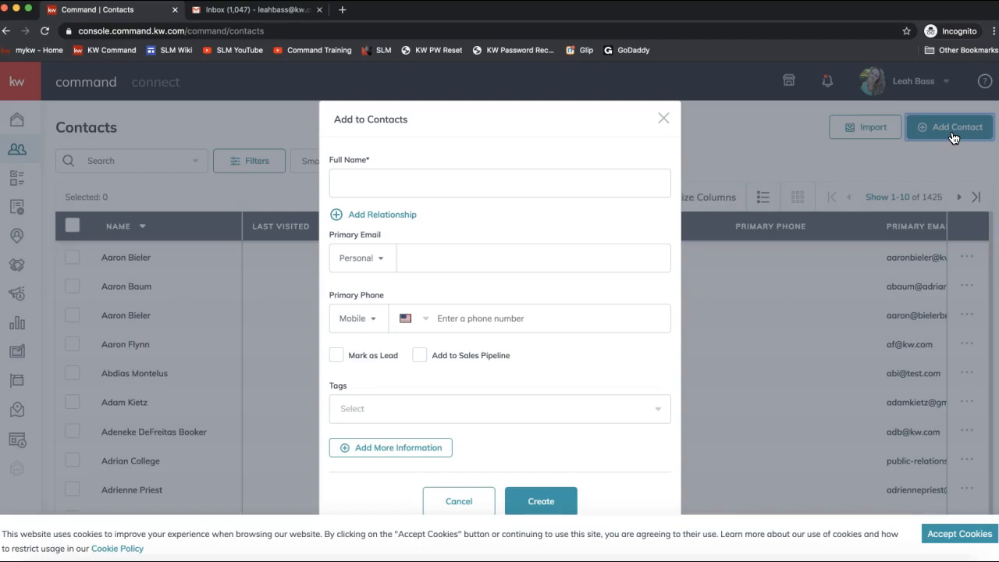
Step: Create a contact with the client's full name and personal email address
click(391, 175)
text(Michael Scott)
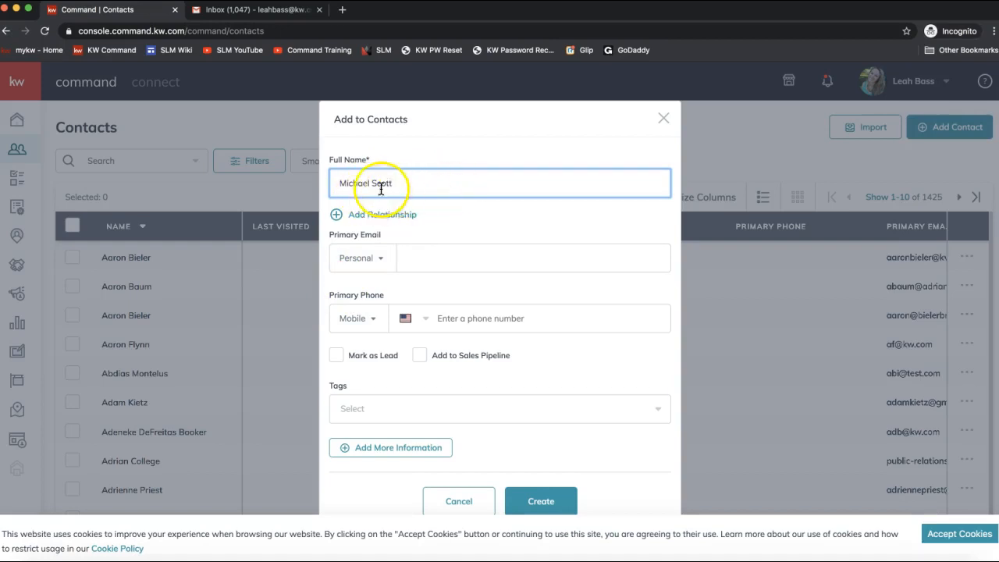
click(420, 260)
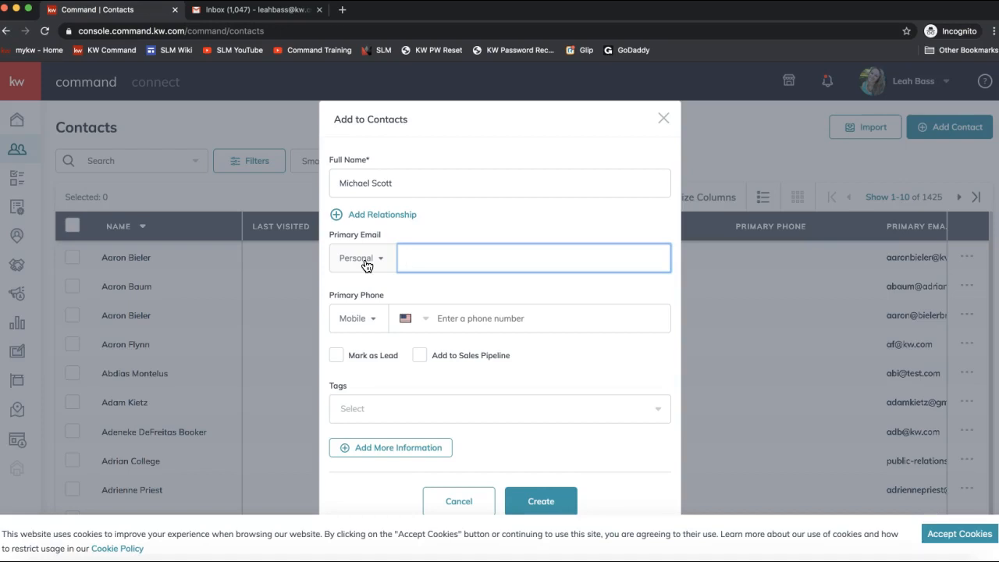
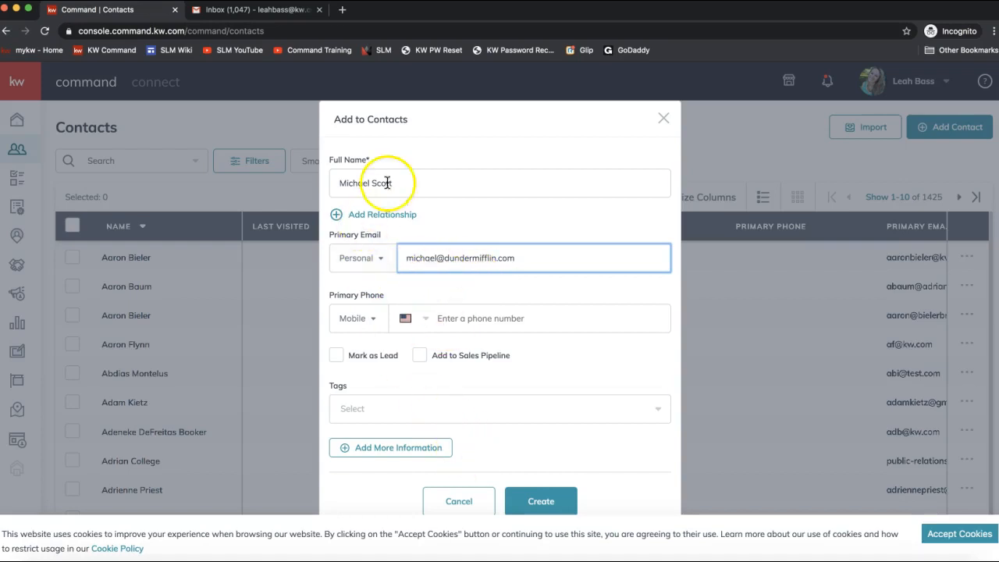
drag(332, 183, 427, 192)
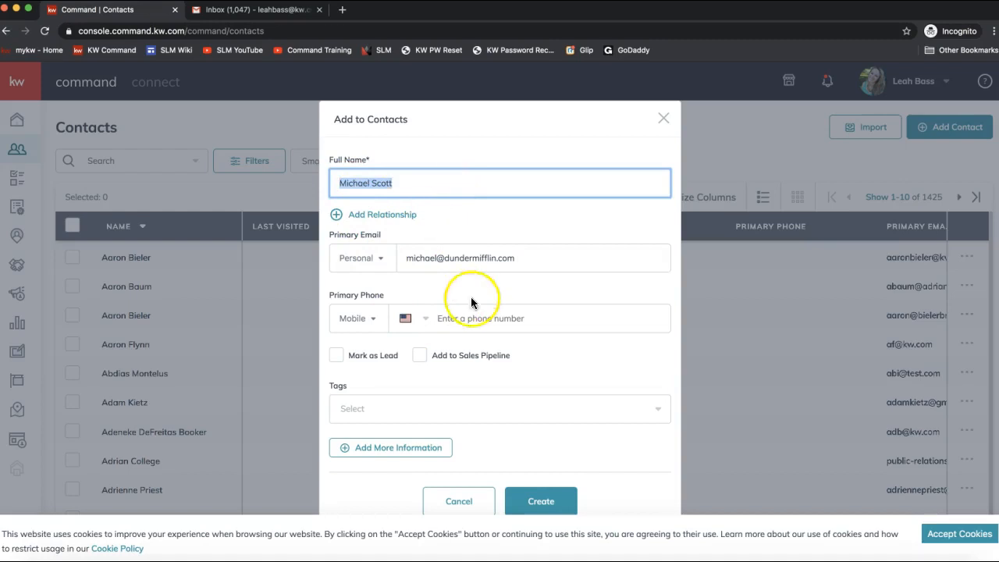
drag(407, 258, 640, 261)
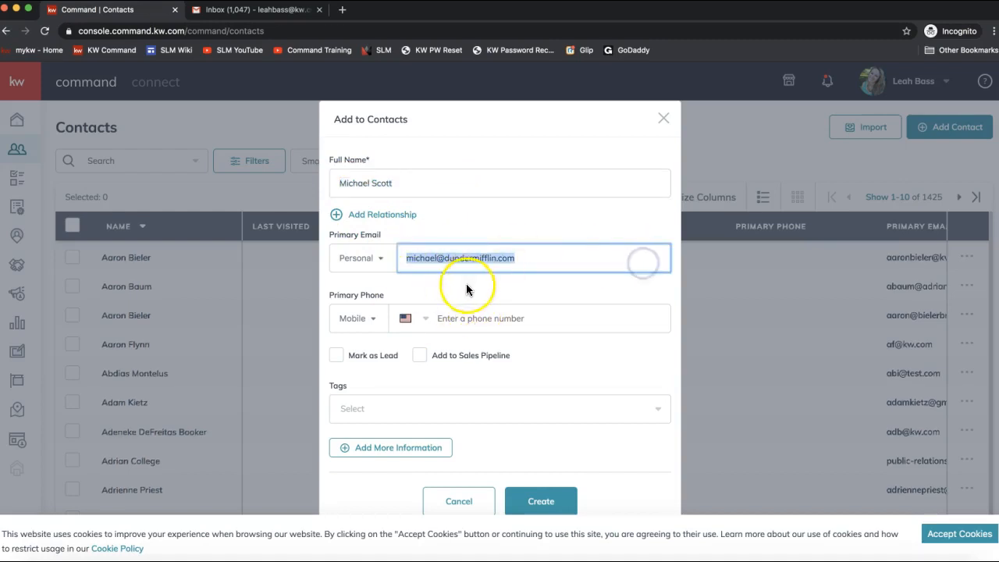
click(541, 503)
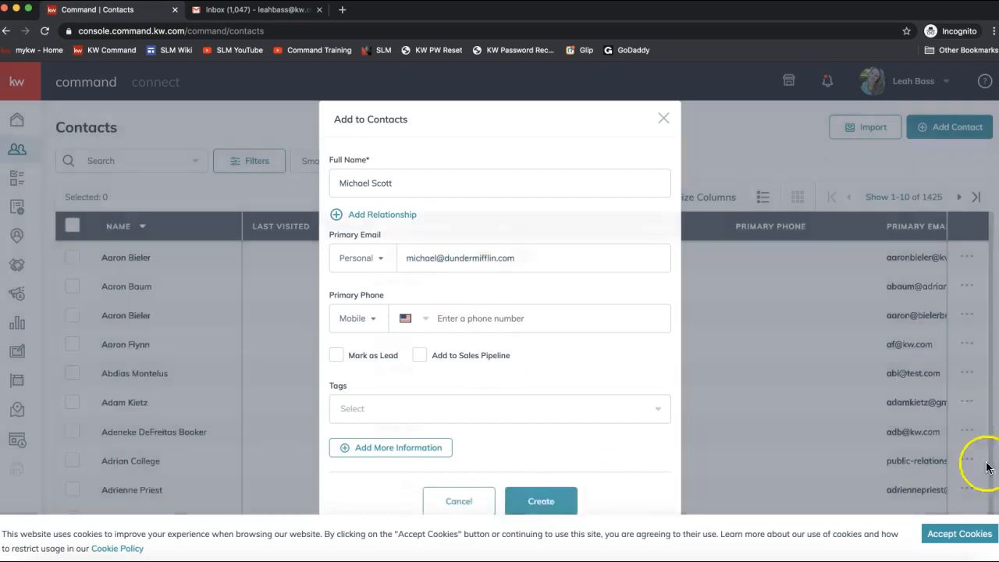
Step: Accept the cookie notice so it disappears from the Contacts list
click(941, 538)
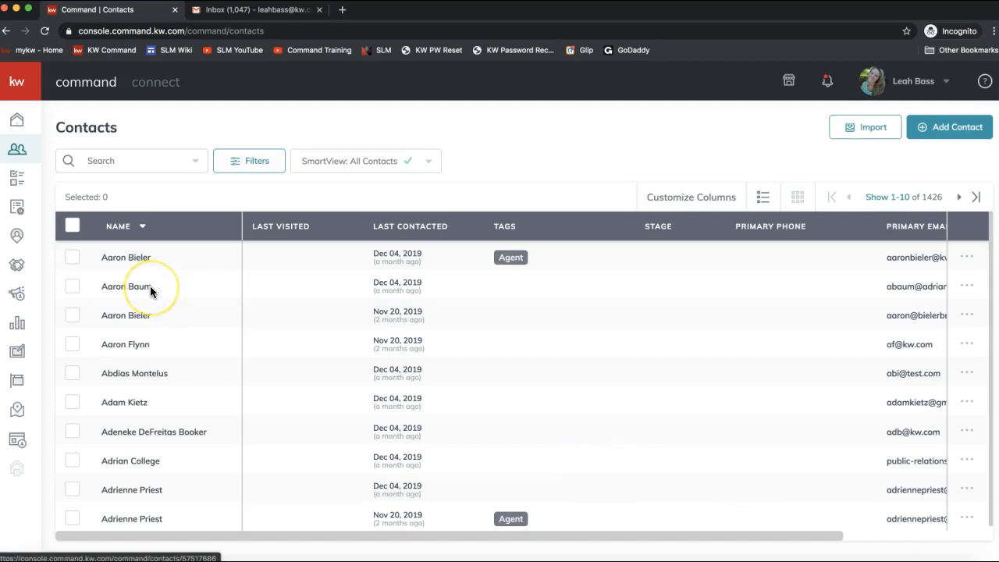
click(17, 154)
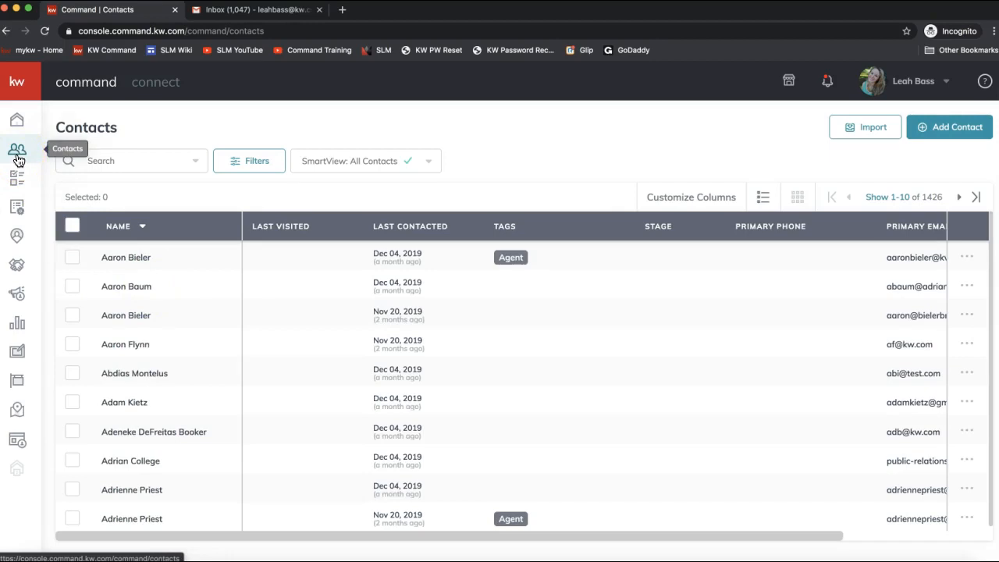
click(17, 274)
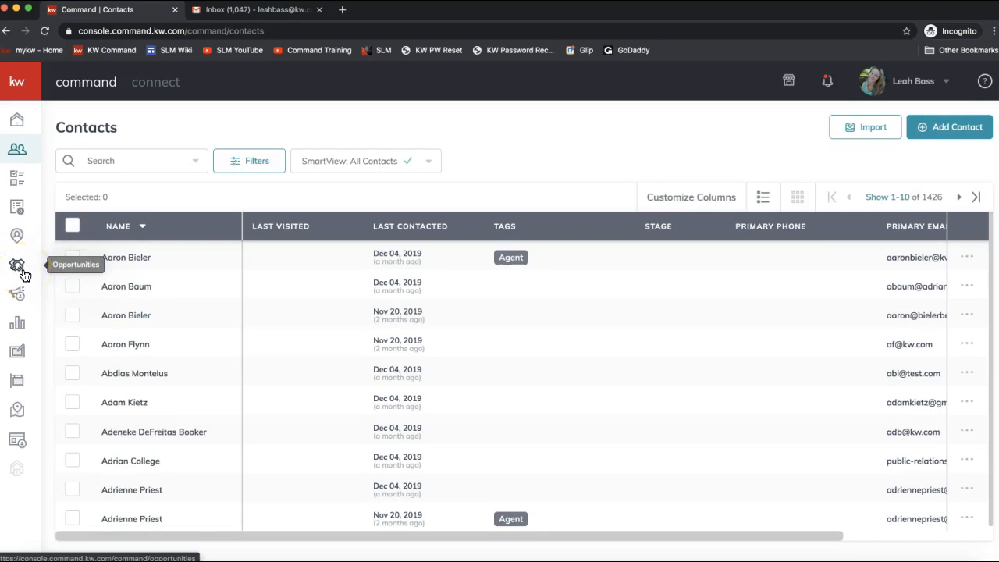
Step: Open the Opportunities dashboard with its Listings and Buyers pipelines
click(22, 275)
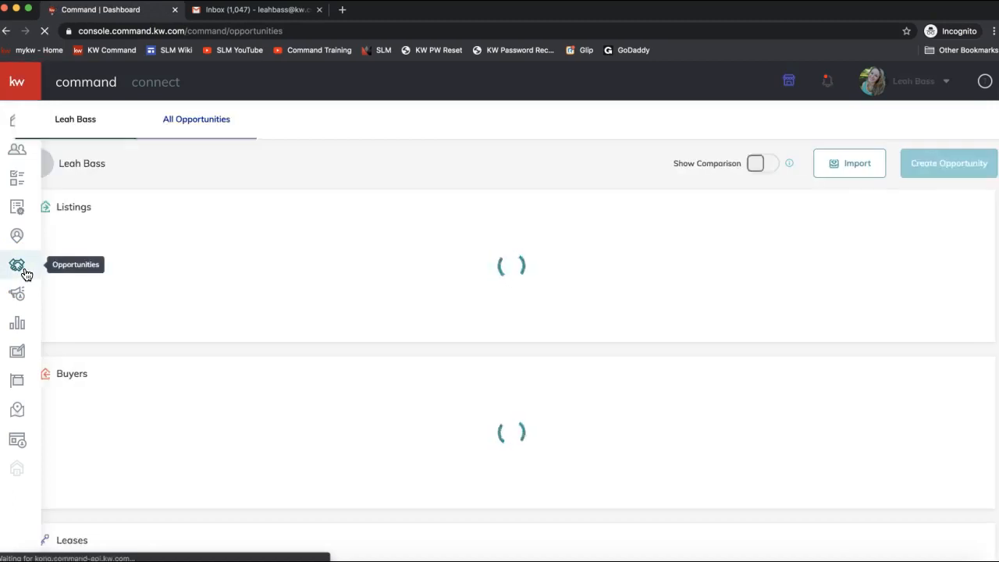
click(19, 275)
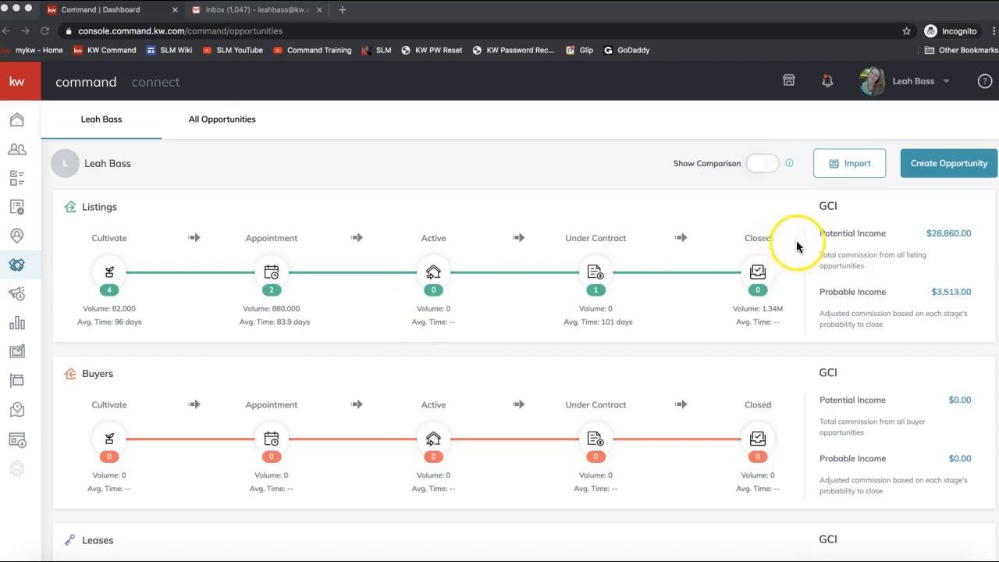
click(946, 176)
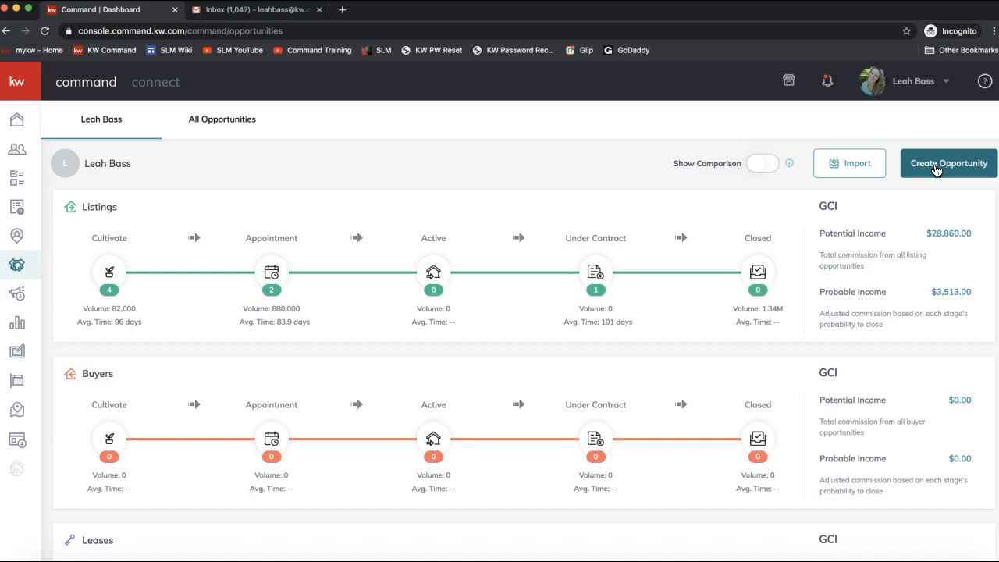
Step: Start a new opportunity: Market Center Ballantyne Area, type Listing, agent kept as owner
click(936, 170)
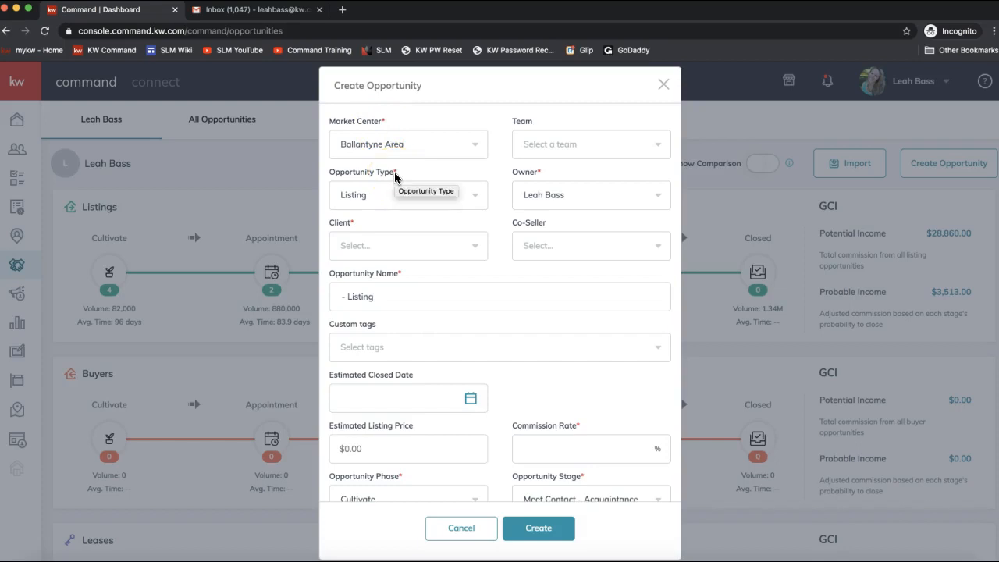
click(385, 150)
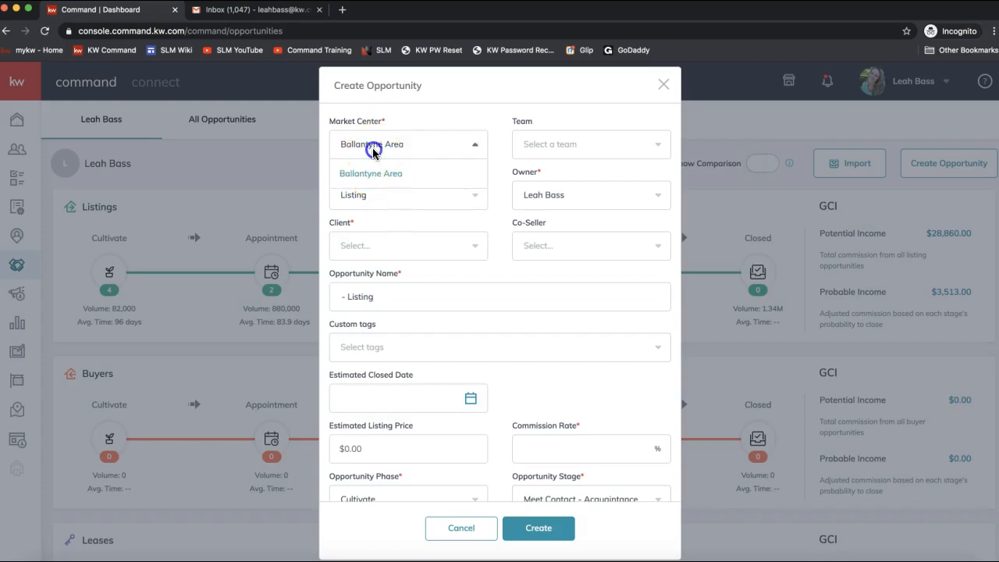
click(406, 124)
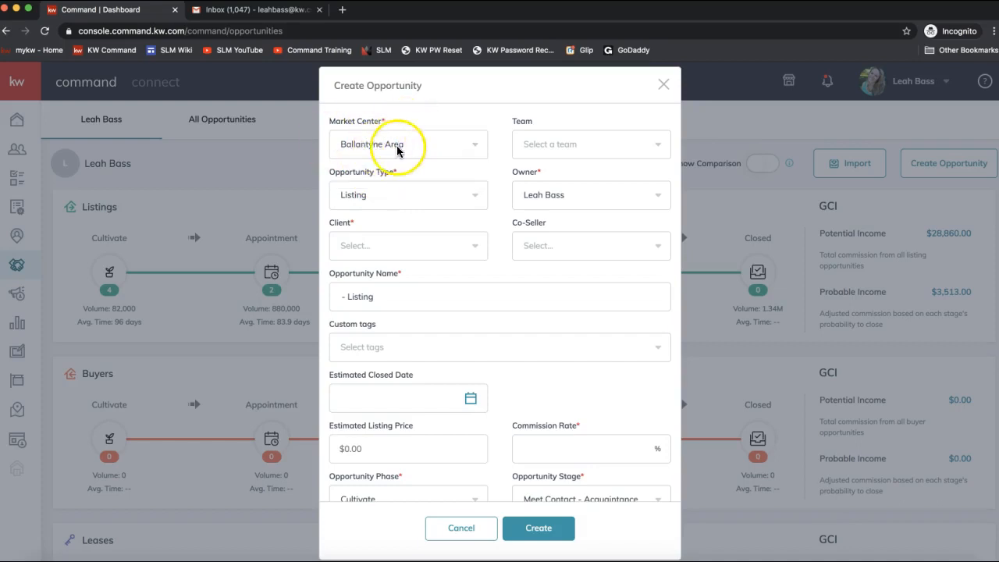
click(547, 145)
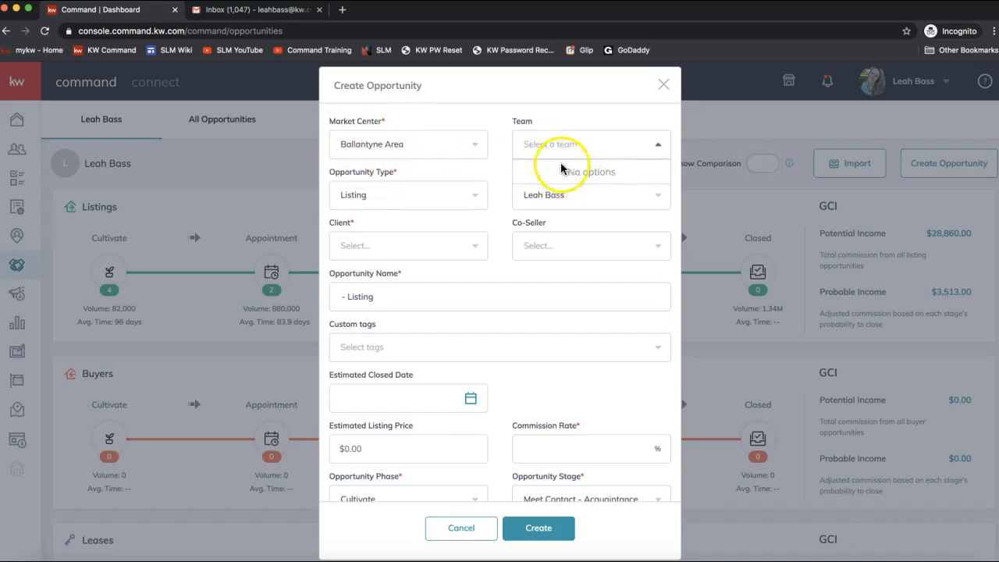
click(492, 128)
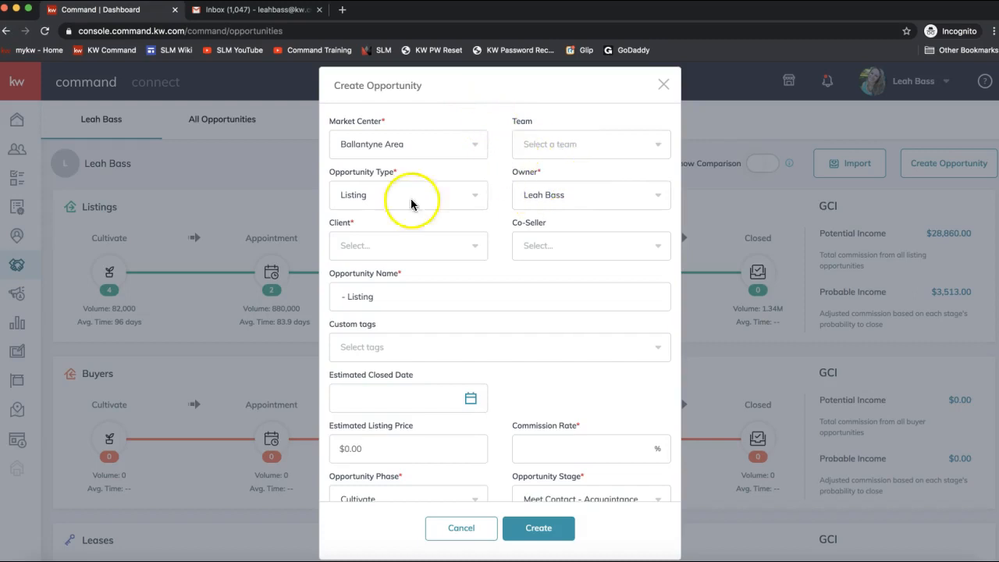
click(359, 194)
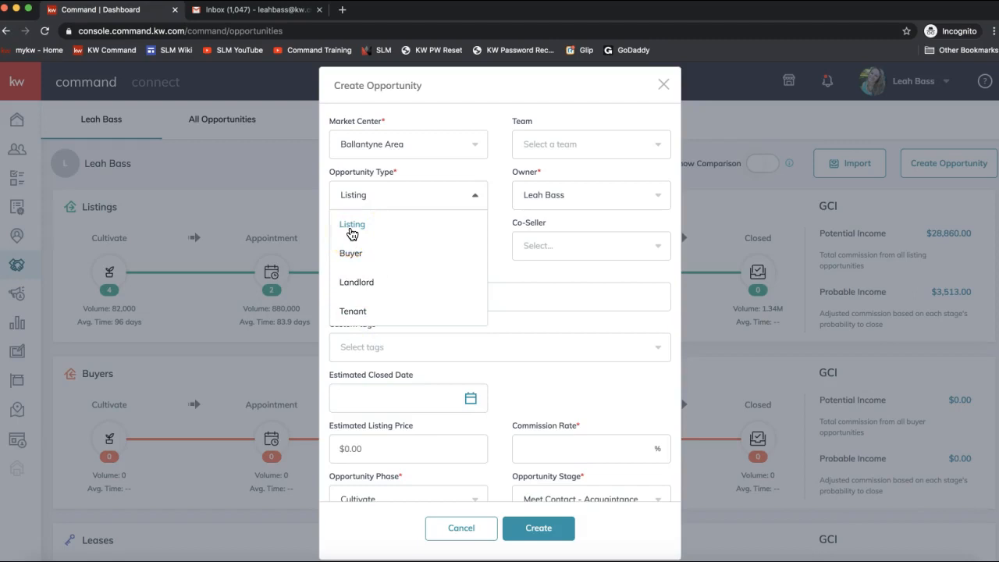
click(352, 227)
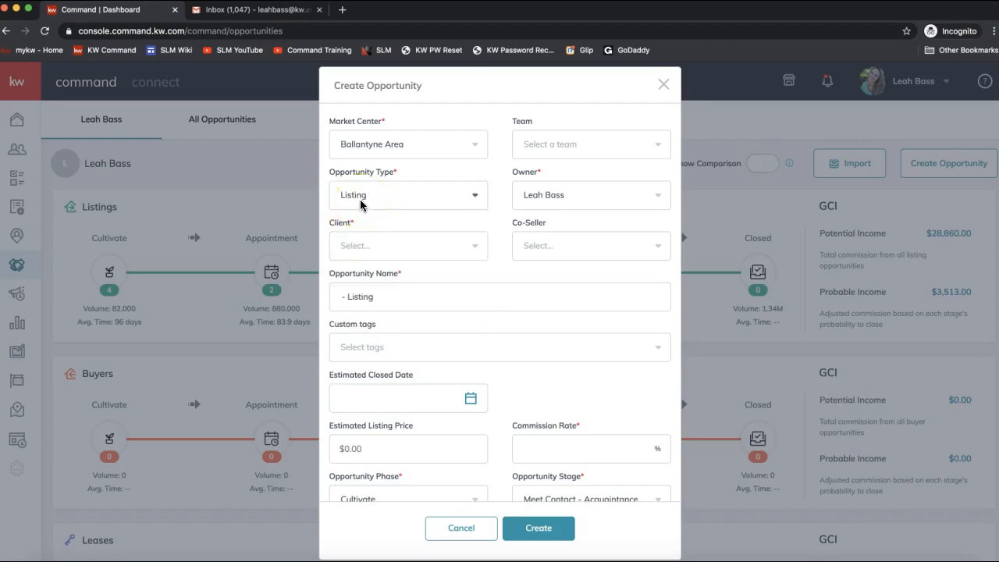
click(531, 193)
click(529, 192)
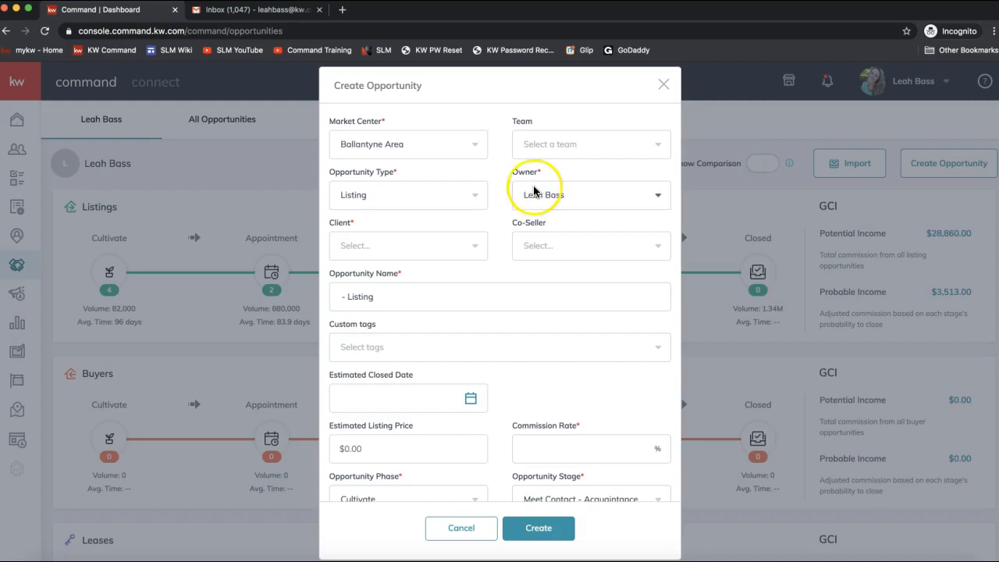
Step: Search by surname and select the new contact as client, then check Co-Seller
click(367, 244)
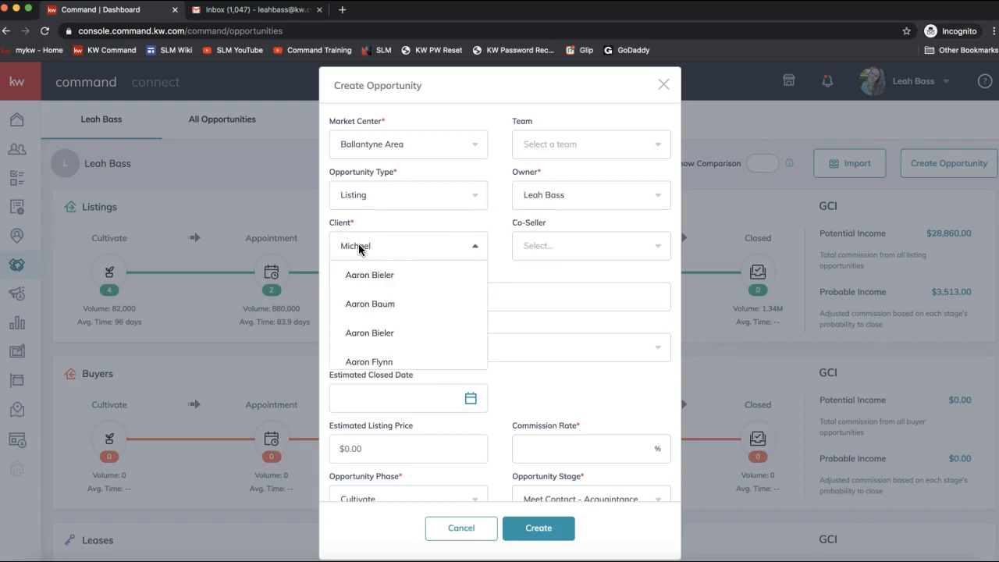
text(Michael Scott)
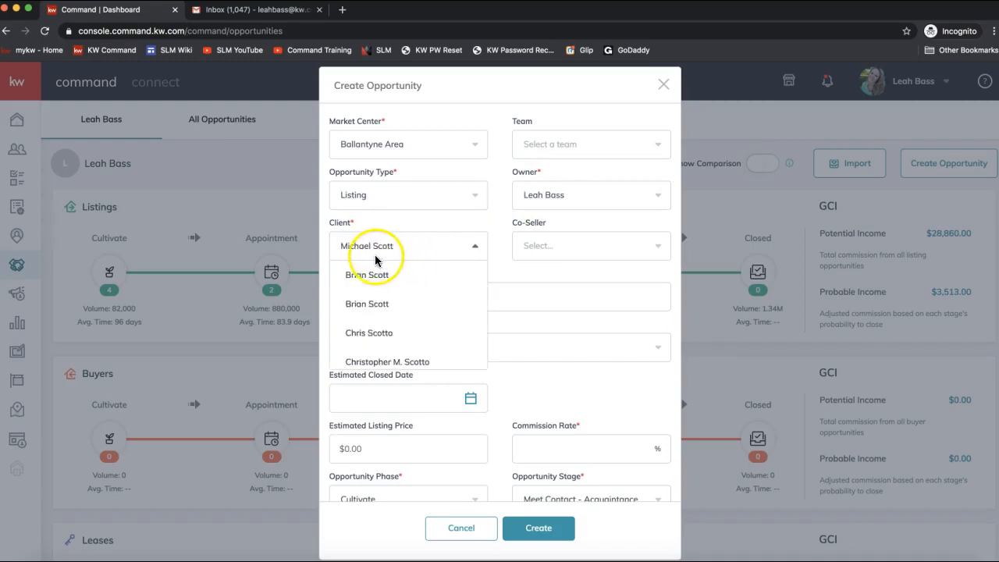
scroll(379, 335, down, 5)
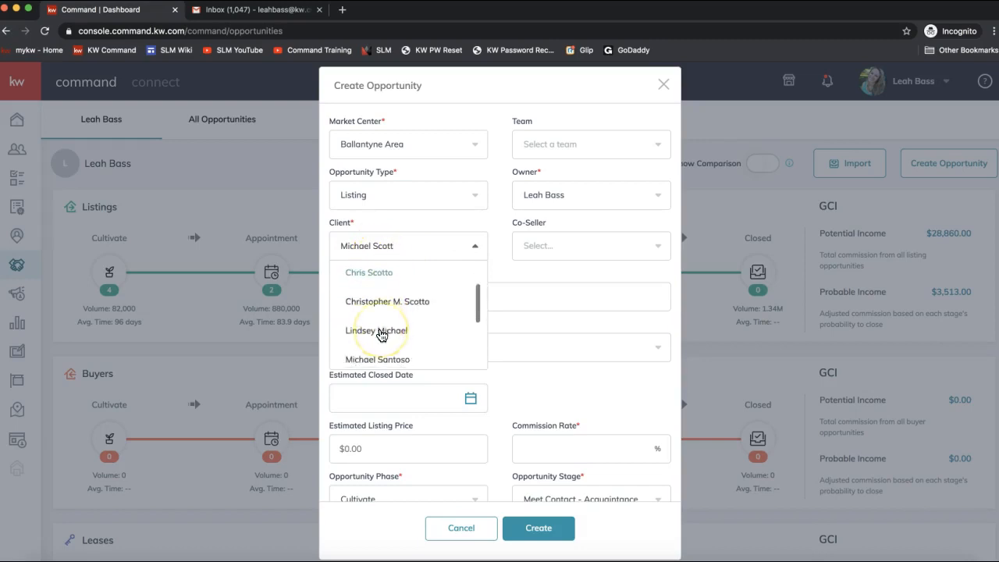
scroll(380, 335, down, 2)
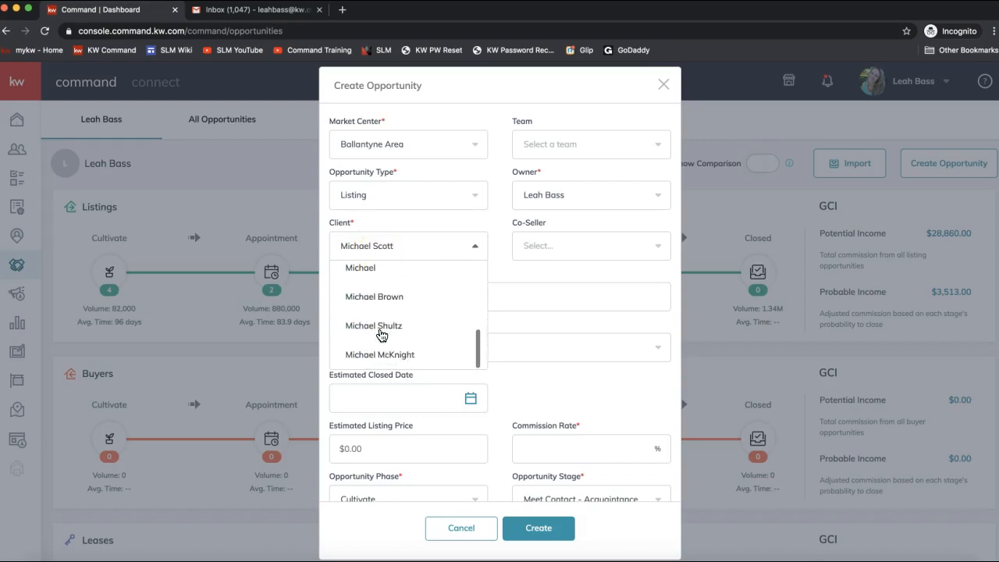
scroll(382, 363, up, 1)
scroll(383, 364, up, 6)
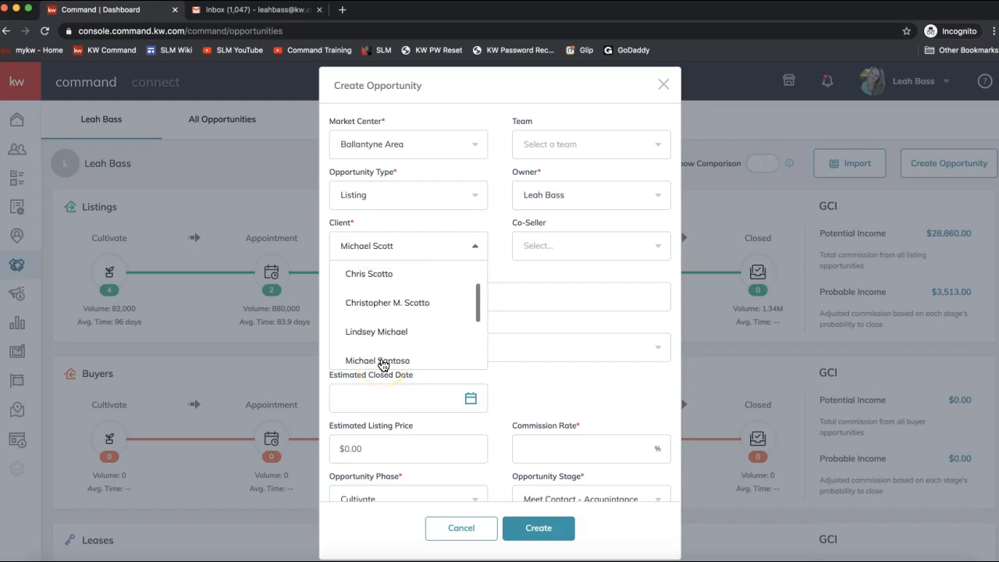
click(394, 249)
text(scott)
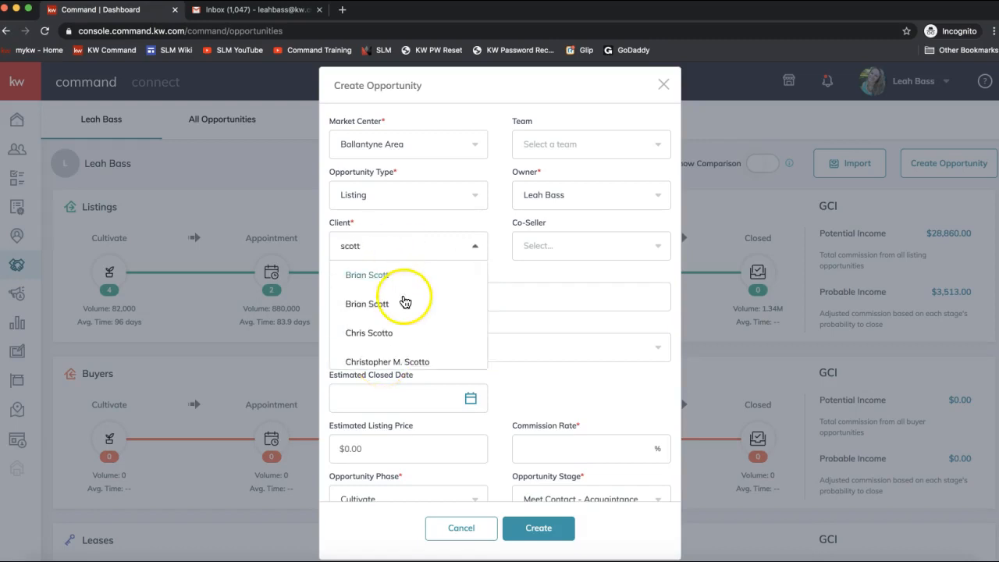
scroll(409, 290, down, 5)
scroll(409, 289, up, 2)
scroll(409, 290, up, 1)
click(403, 288)
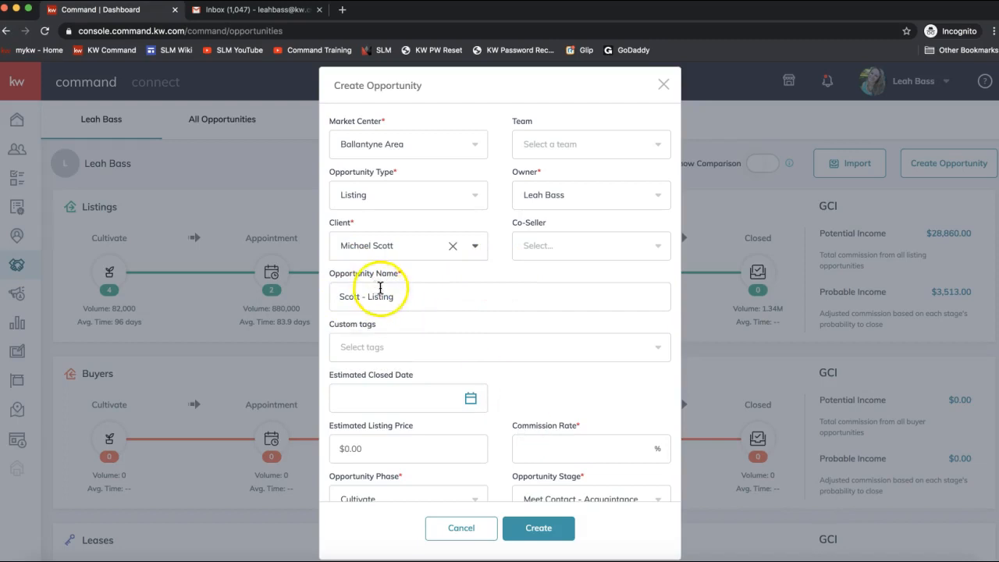
click(551, 247)
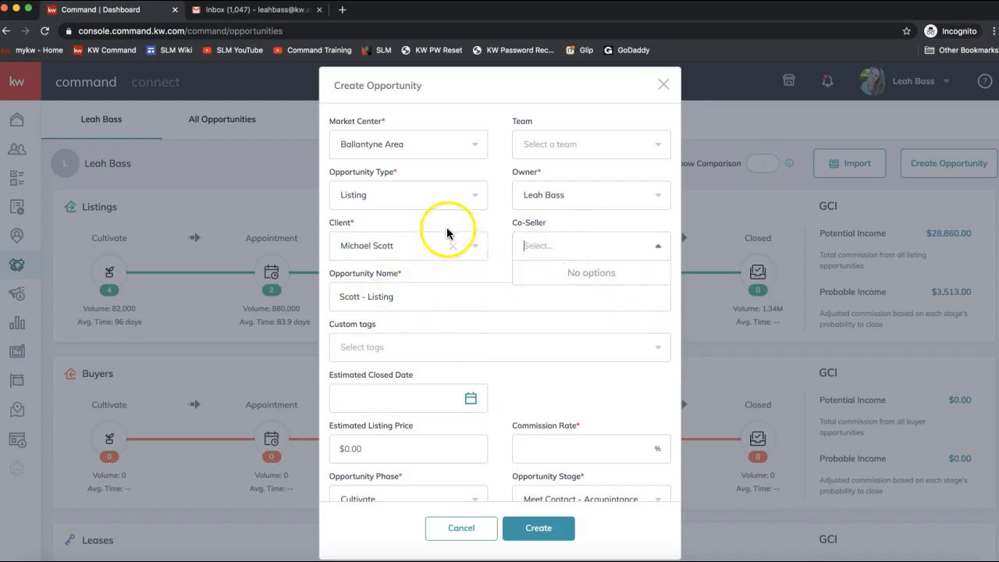
click(473, 286)
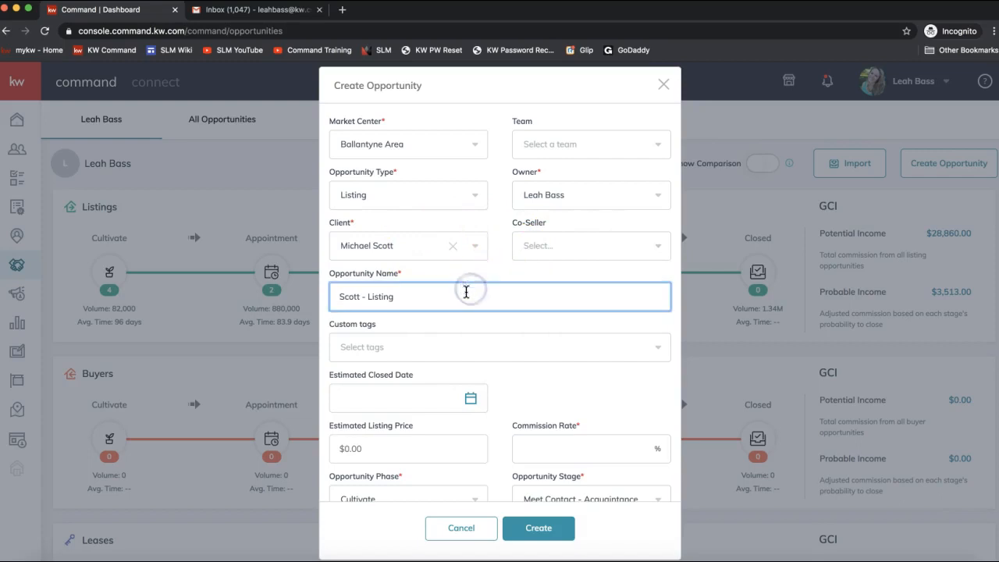
Step: Add the property's street address to the opportunity name, fixing the house number and spacing
double_click(341, 295)
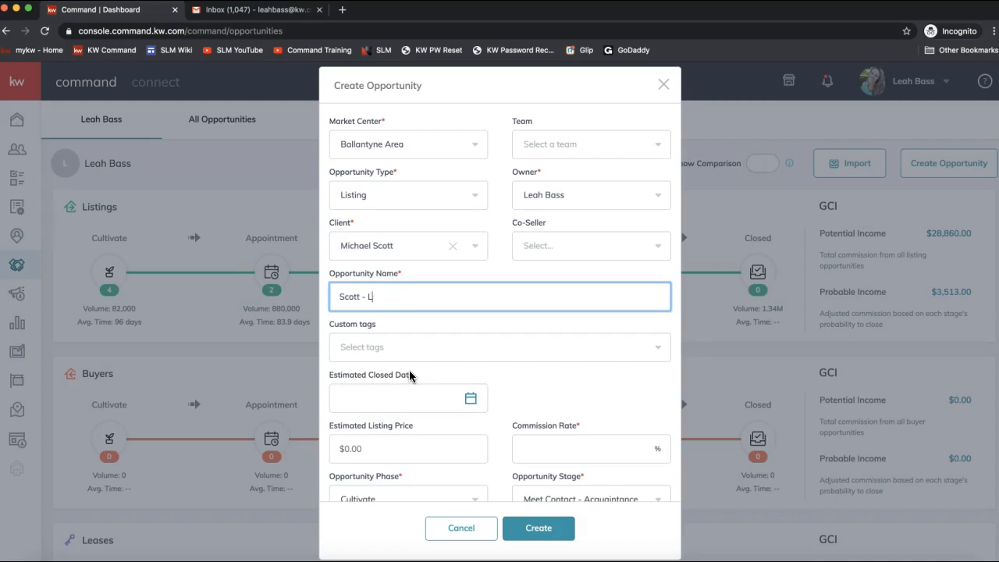
text(23)
click(393, 297)
text(1)
click(435, 299)
text(DocuSign Rocks Drive)
click(394, 294)
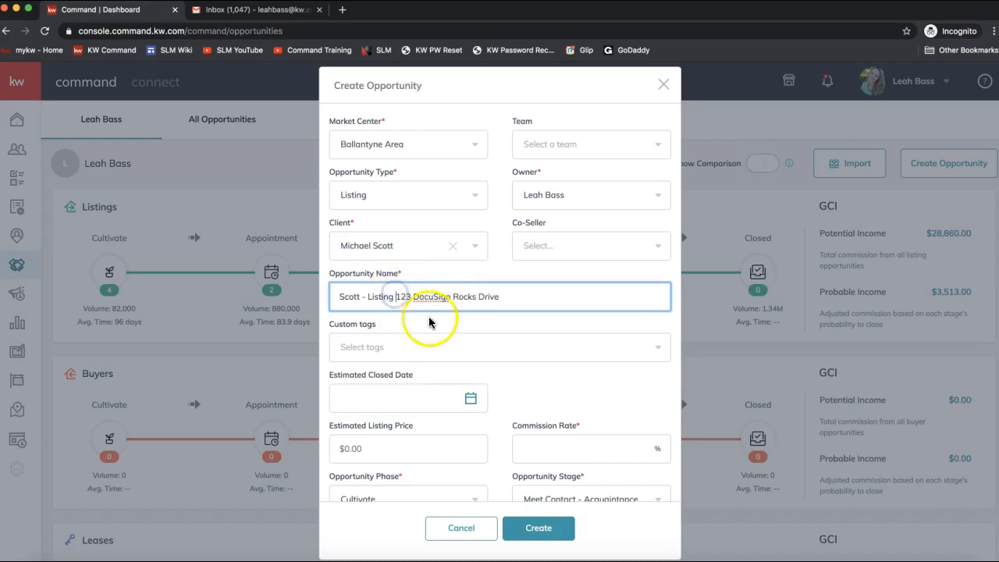
click(529, 297)
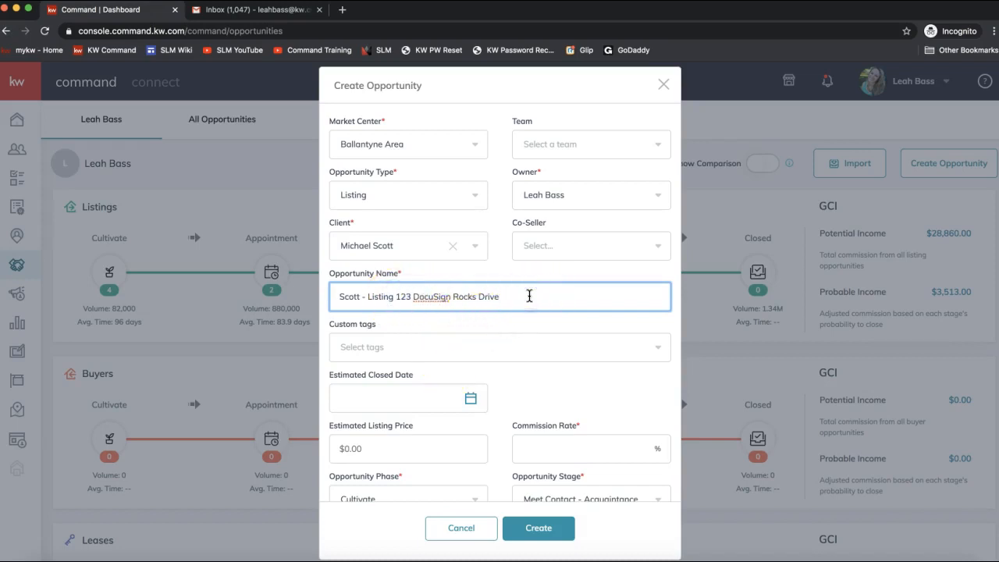
click(436, 310)
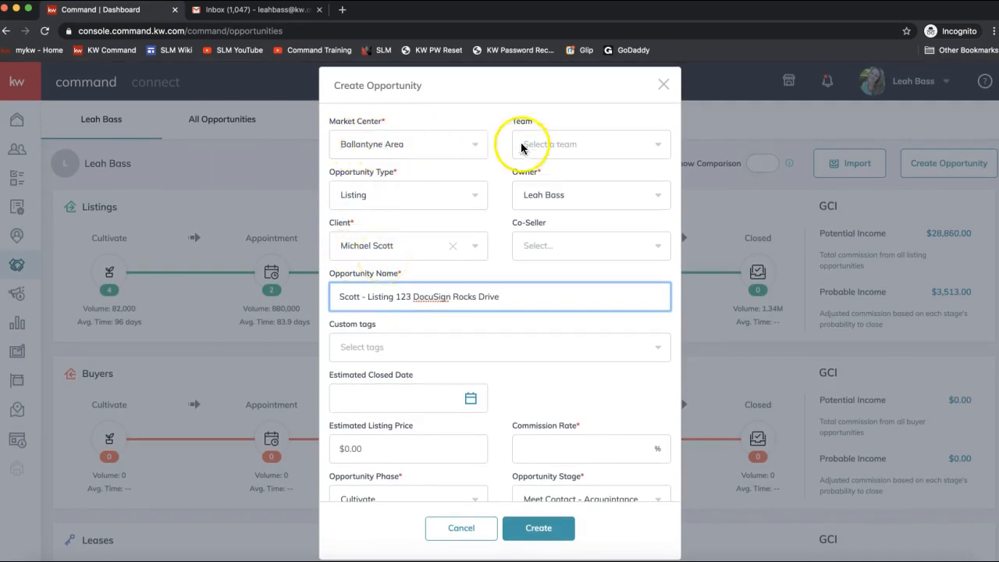
Step: Enter a 3% commission rate and set the opportunity phase to Appointment
scroll(339, 169, down, 1)
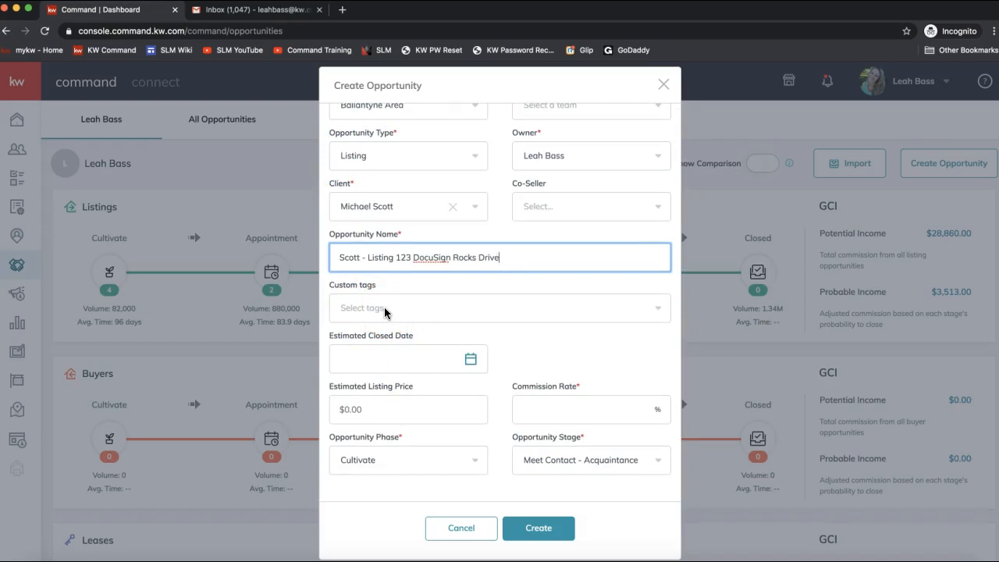
scroll(391, 316, down, 1)
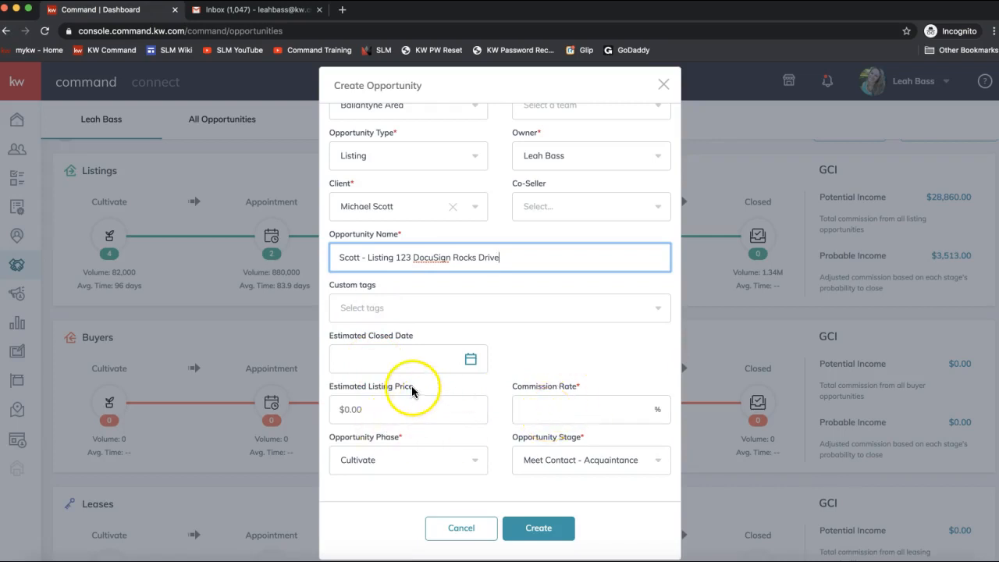
click(562, 406)
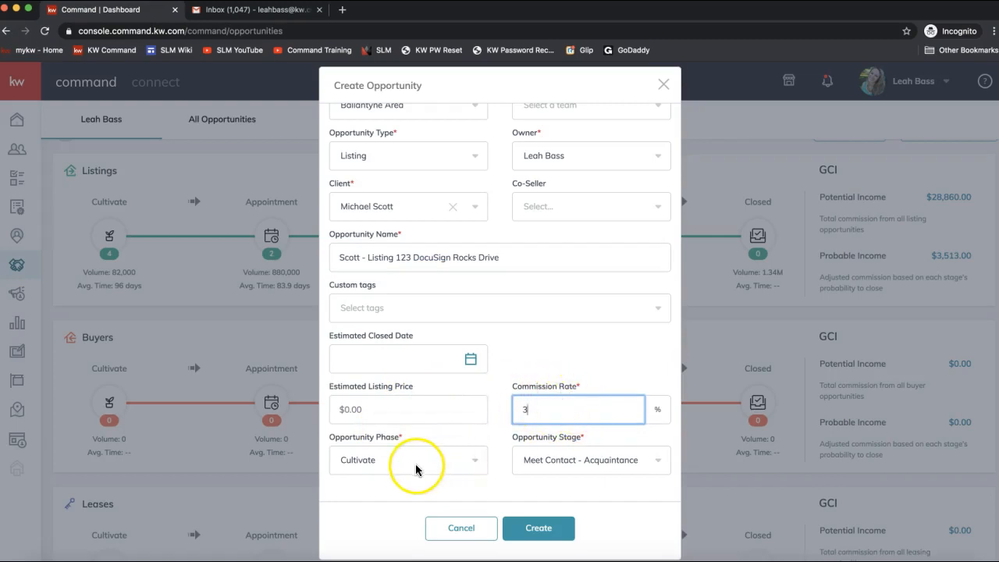
click(393, 464)
click(370, 464)
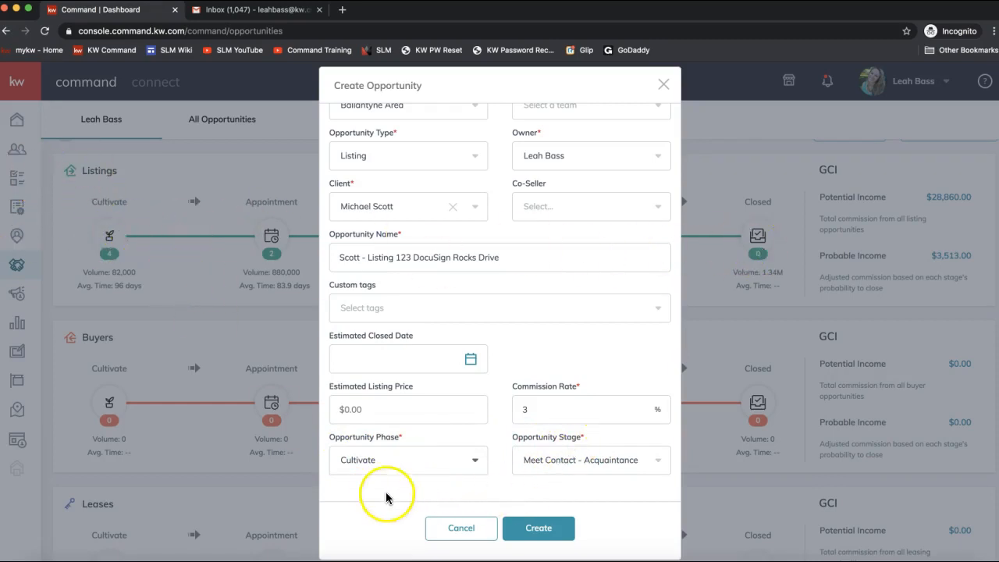
click(355, 462)
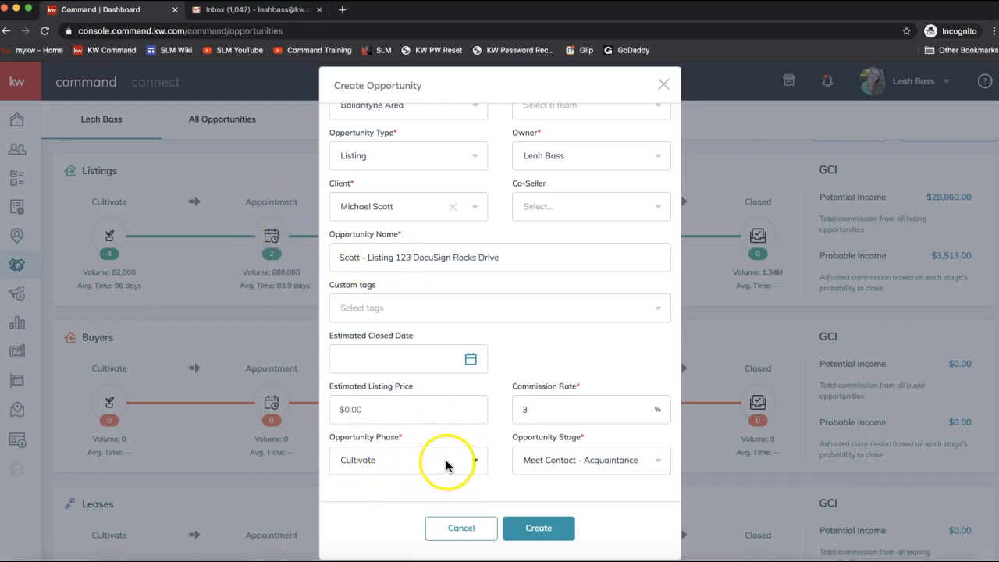
click(475, 462)
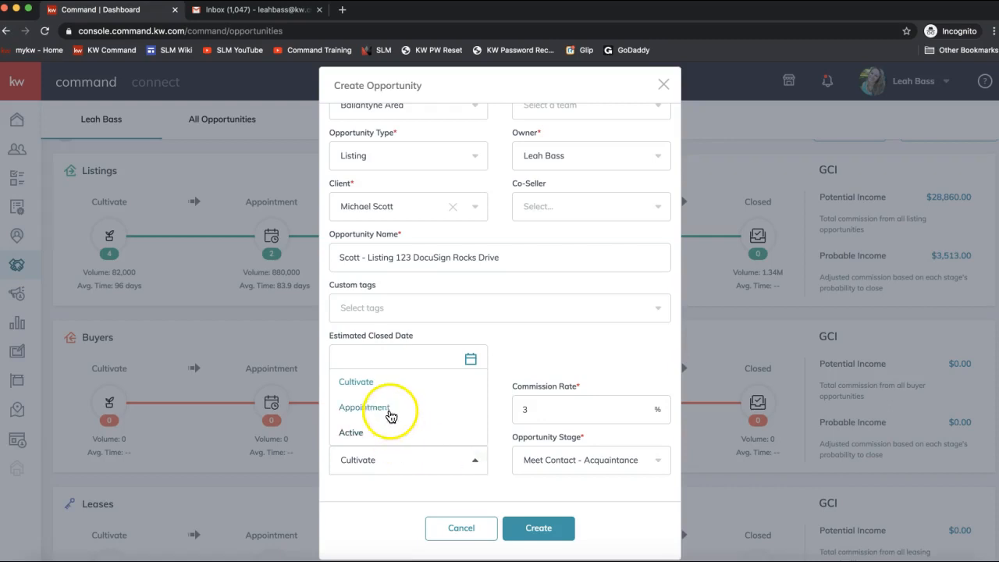
click(390, 412)
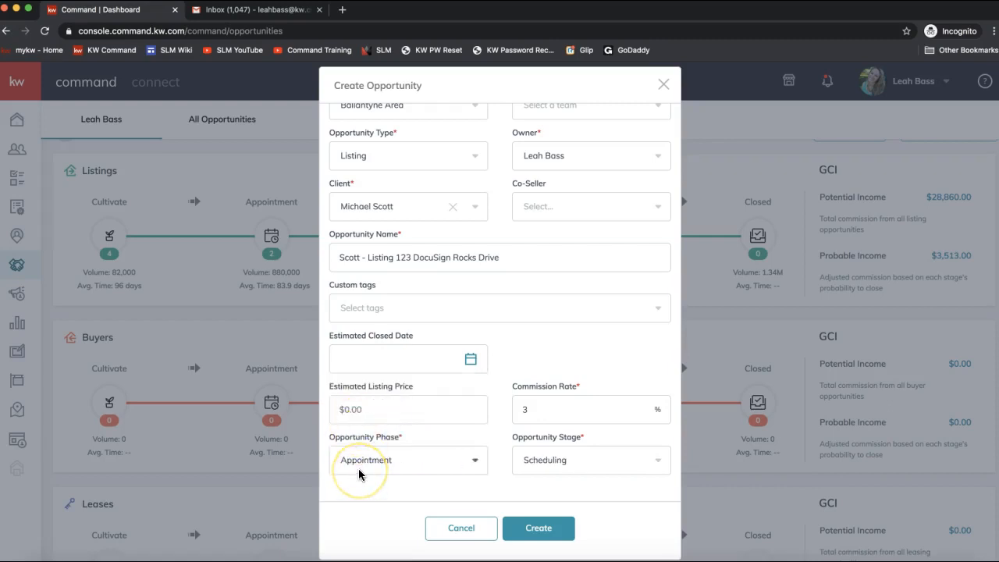
Step: Keep the stage at Scheduling and create the listing opportunity
click(554, 467)
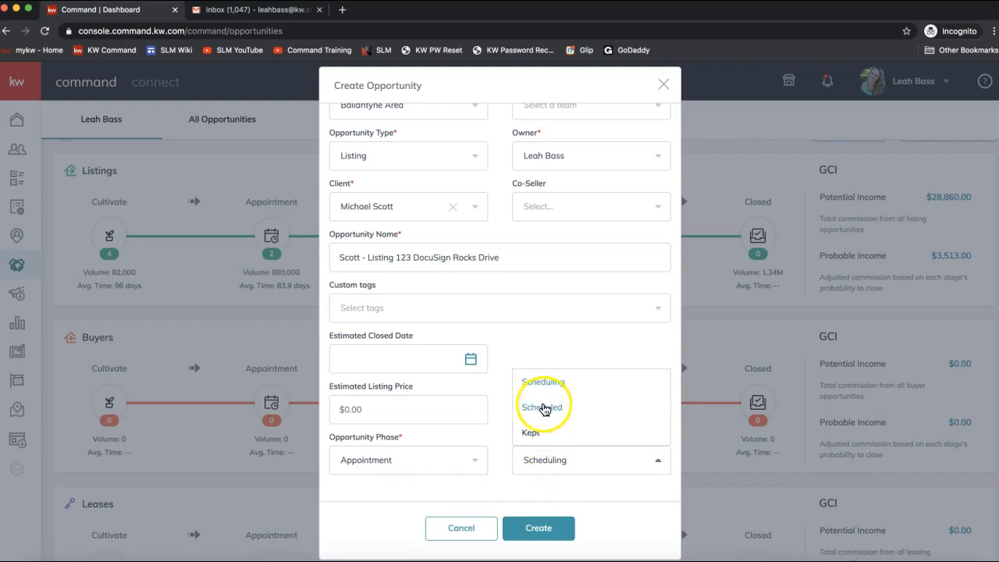
click(584, 466)
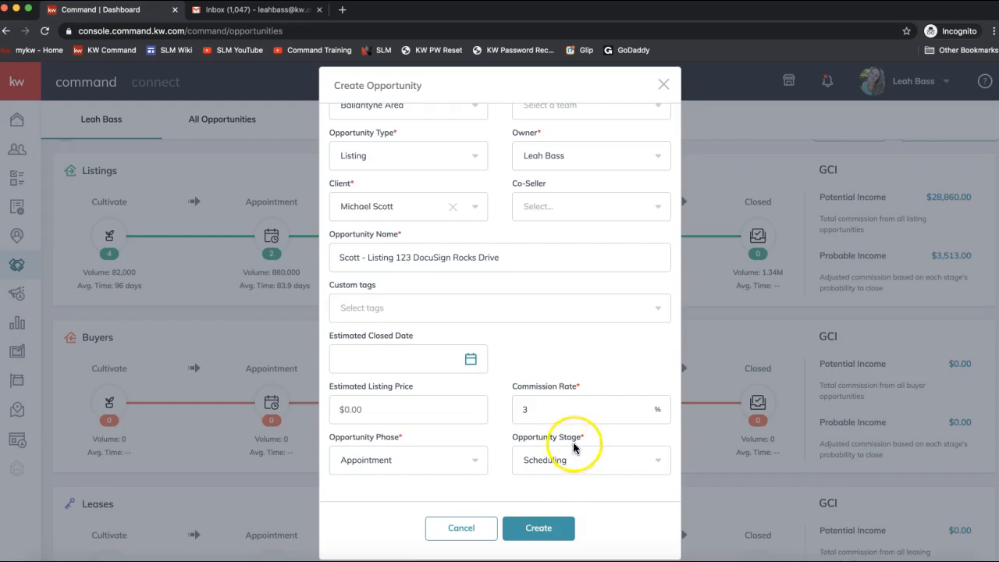
click(555, 471)
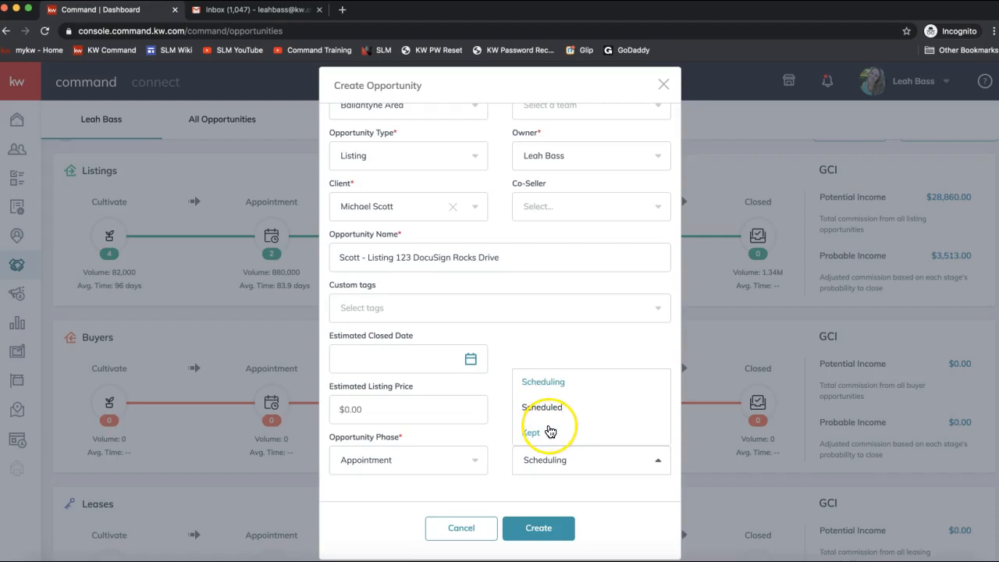
click(548, 480)
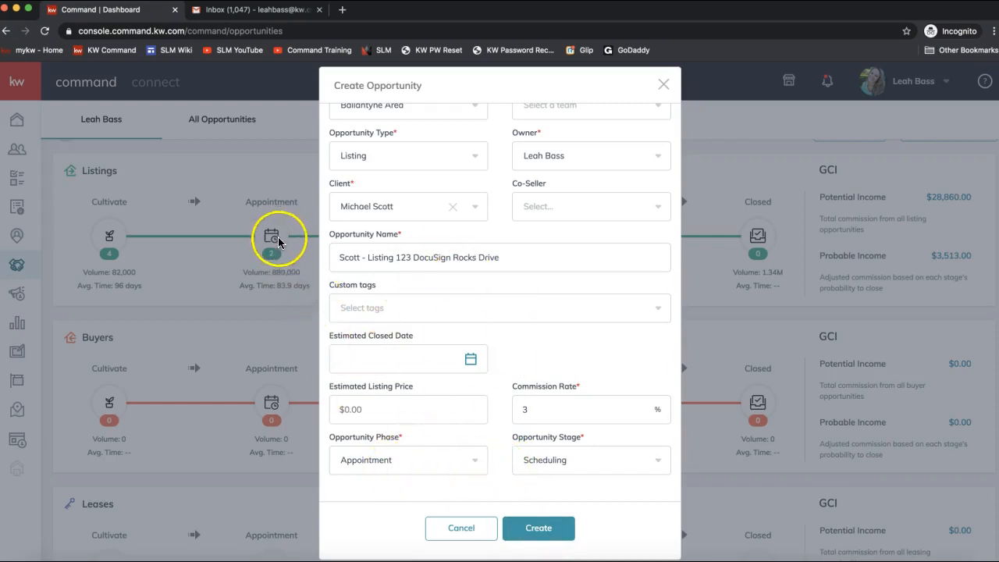
click(537, 529)
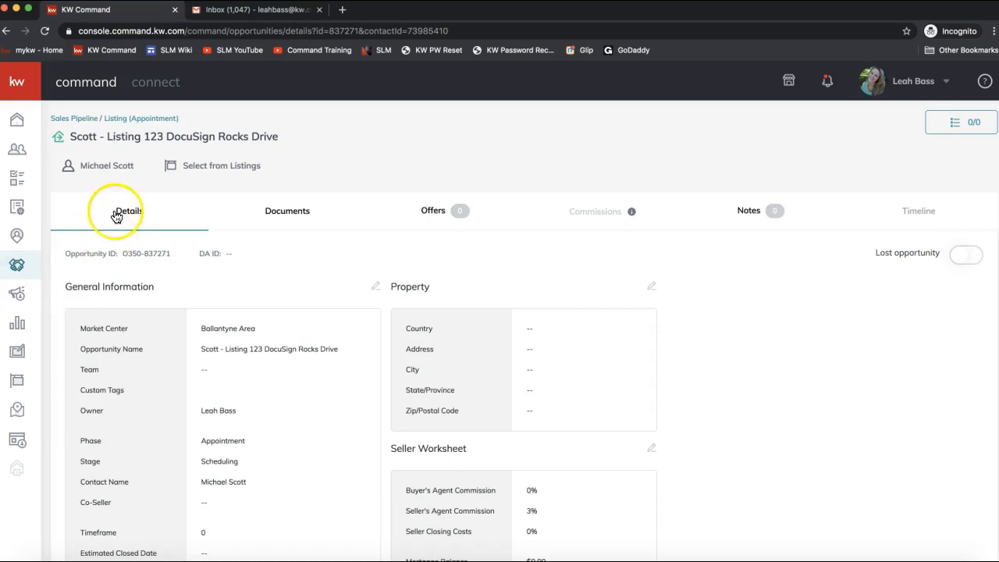
Step: Look over the new opportunity's Details tab, then bring up its Documents page
scroll(161, 352, down, 3)
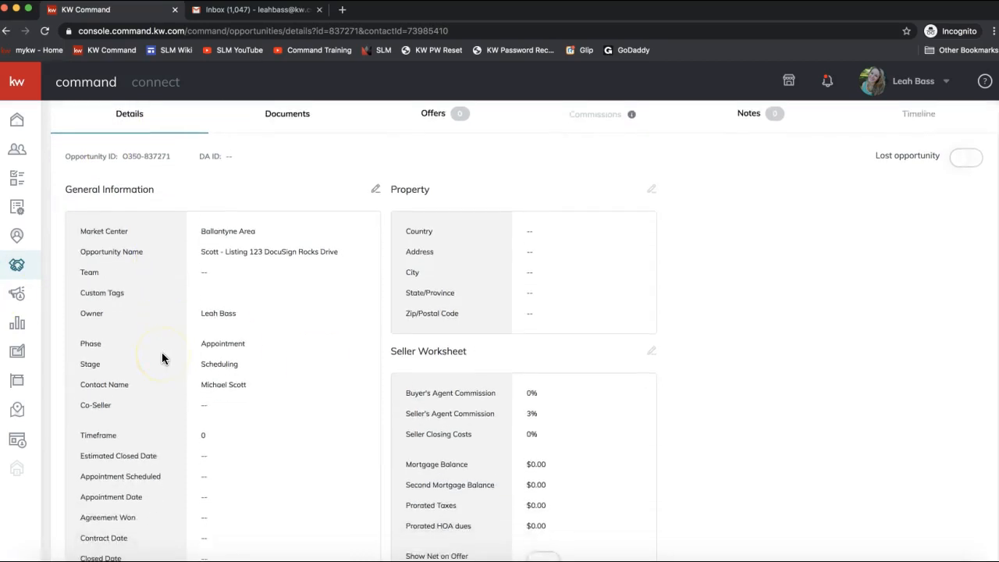
scroll(141, 287, up, 2)
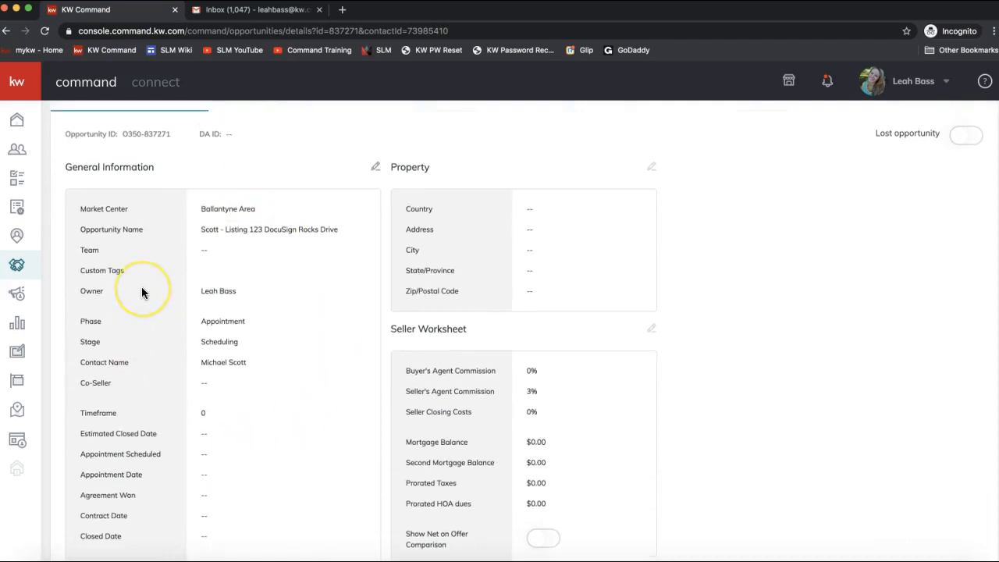
drag(200, 296, 341, 293)
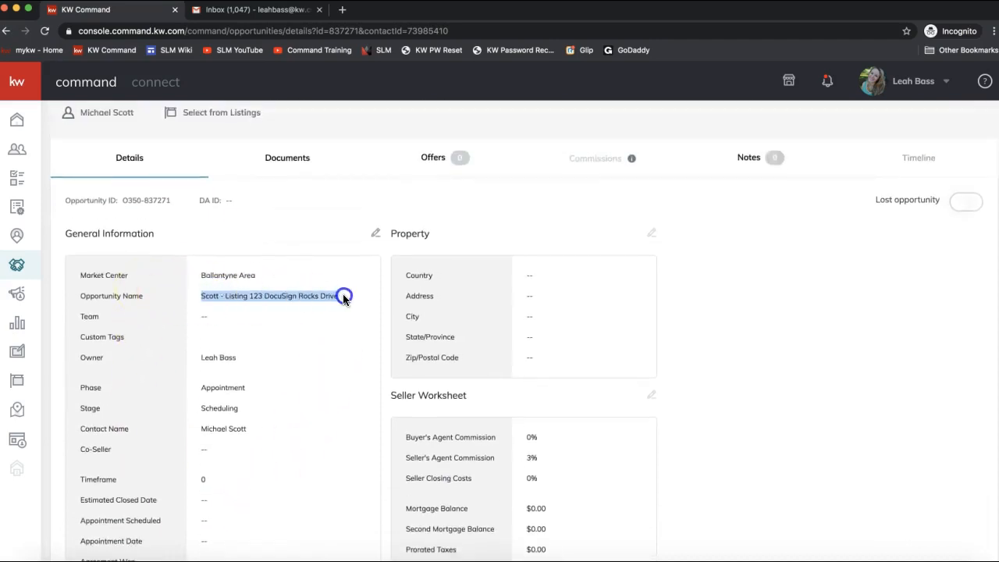
click(316, 306)
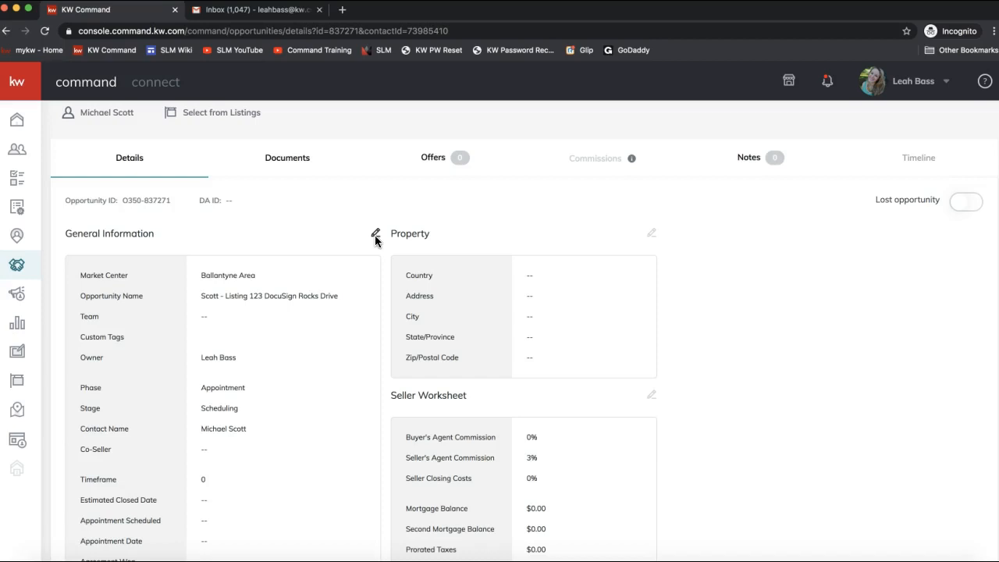
click(299, 223)
click(285, 162)
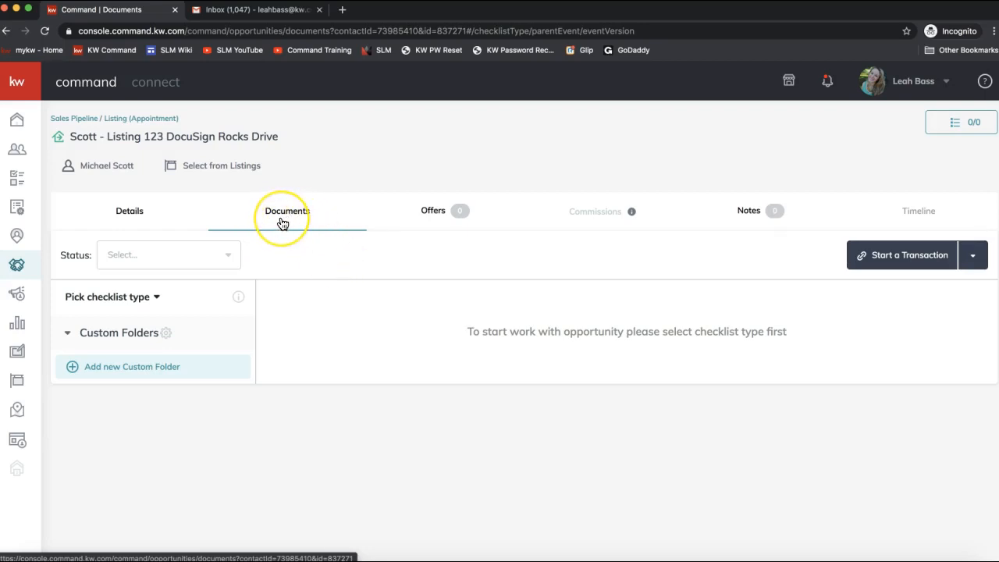
Step: Reveal the DocuSign and Dotloop choices from the Start a Transaction button's arrow
click(201, 255)
click(197, 235)
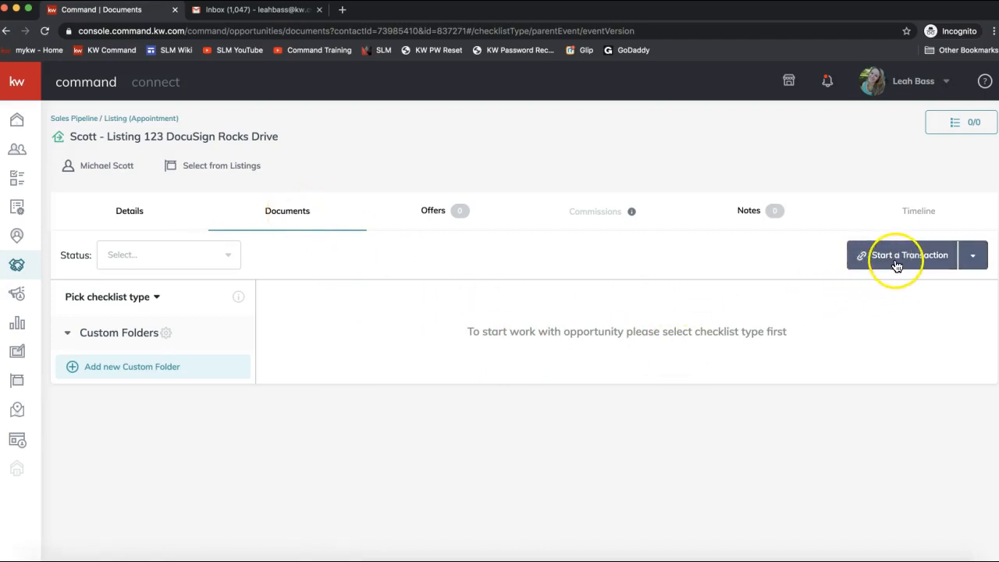
click(920, 259)
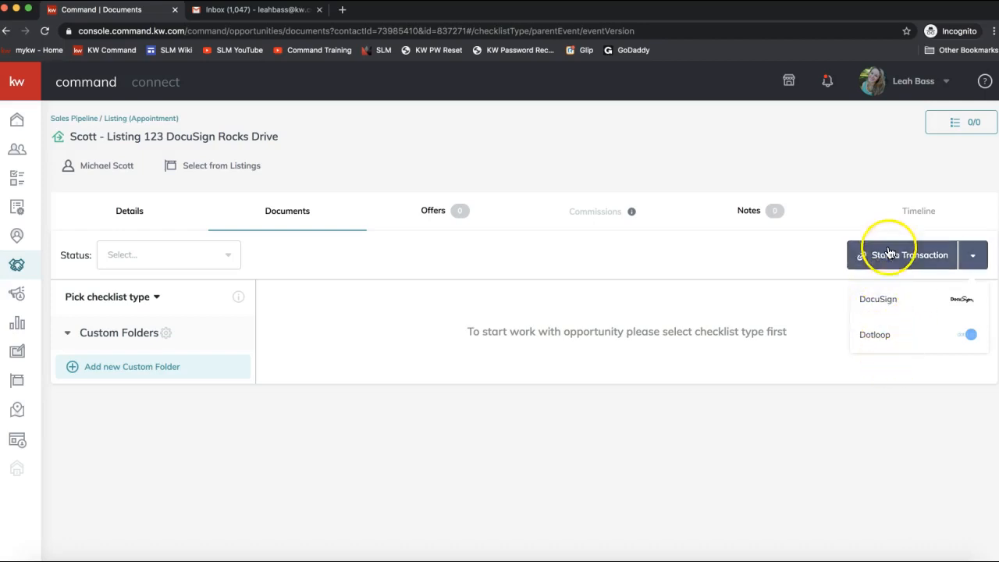
Step: Start a DocuSign transaction for the listing and switch to the new DocuSign Rooms tab
click(878, 298)
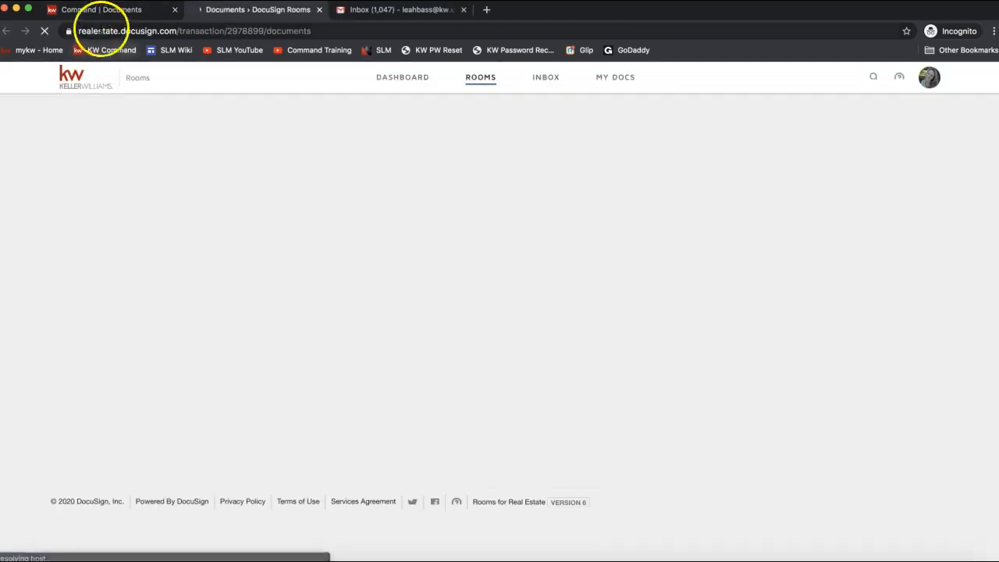
click(111, 16)
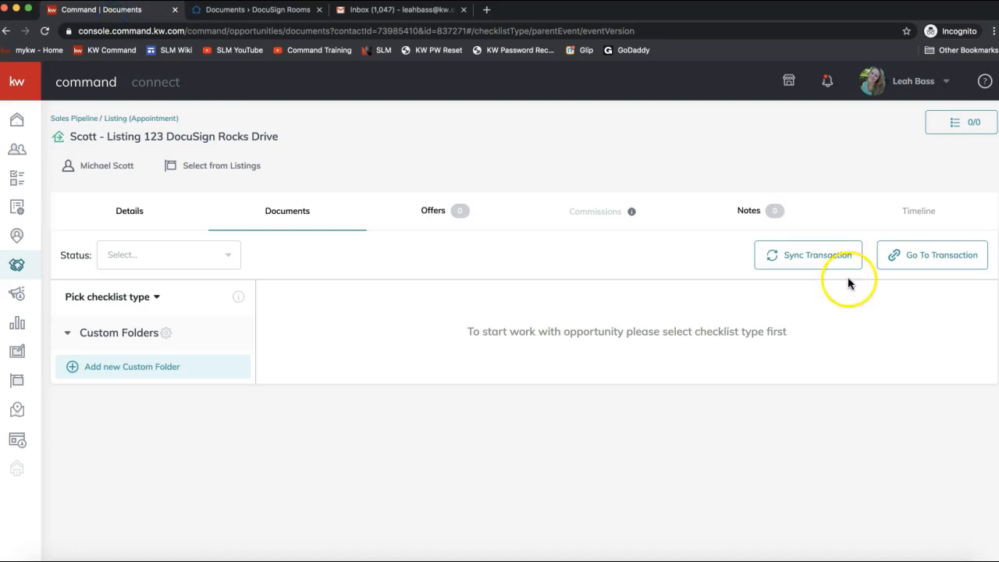
click(923, 264)
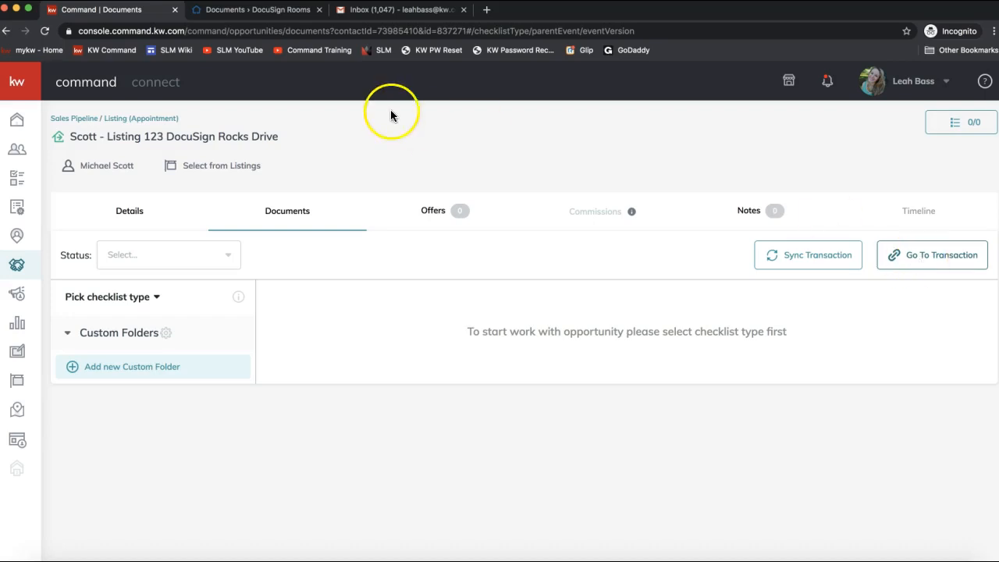
click(265, 17)
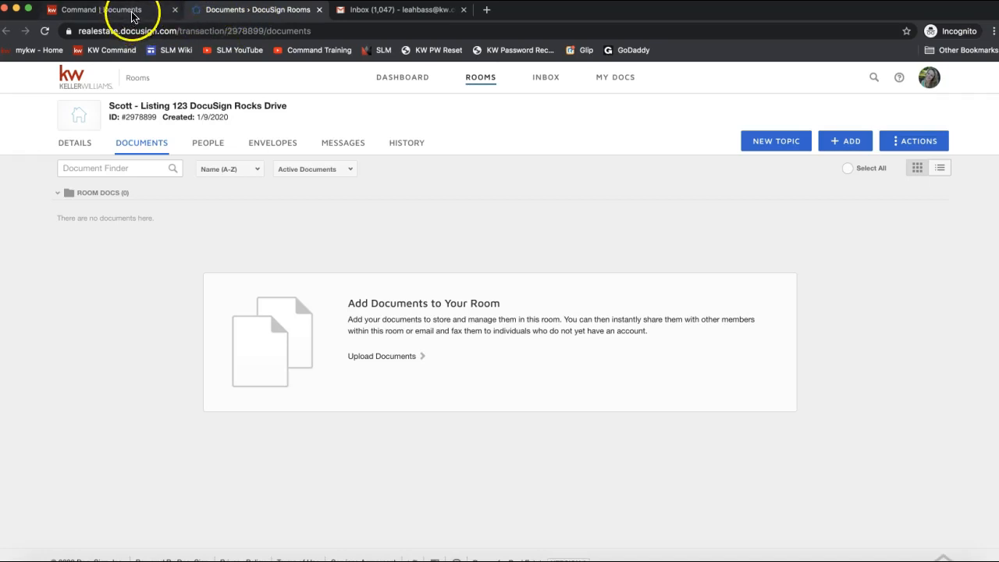
Step: Open the room's Details page showing List Side, Active status and empty seller fields
click(234, 19)
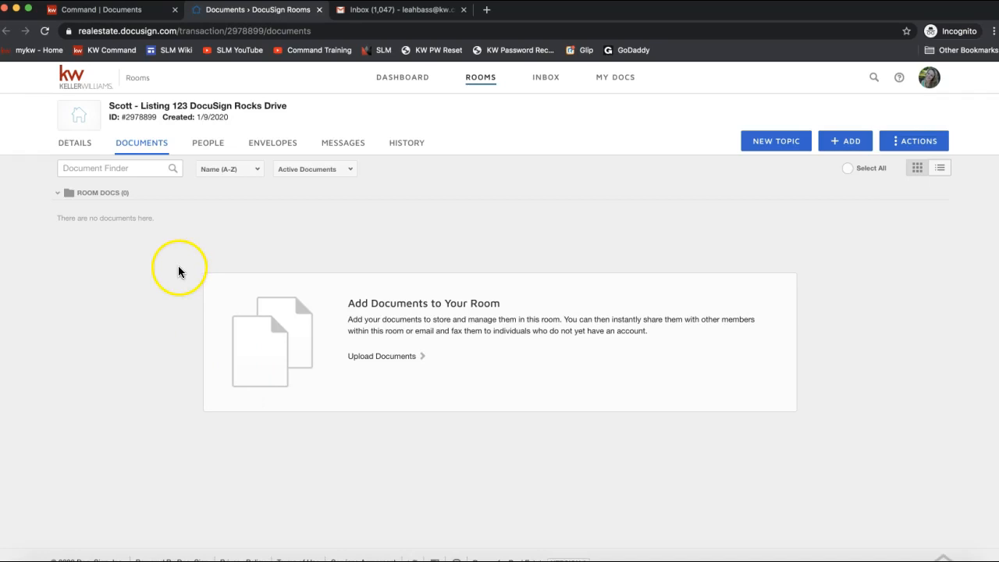
drag(103, 104, 289, 102)
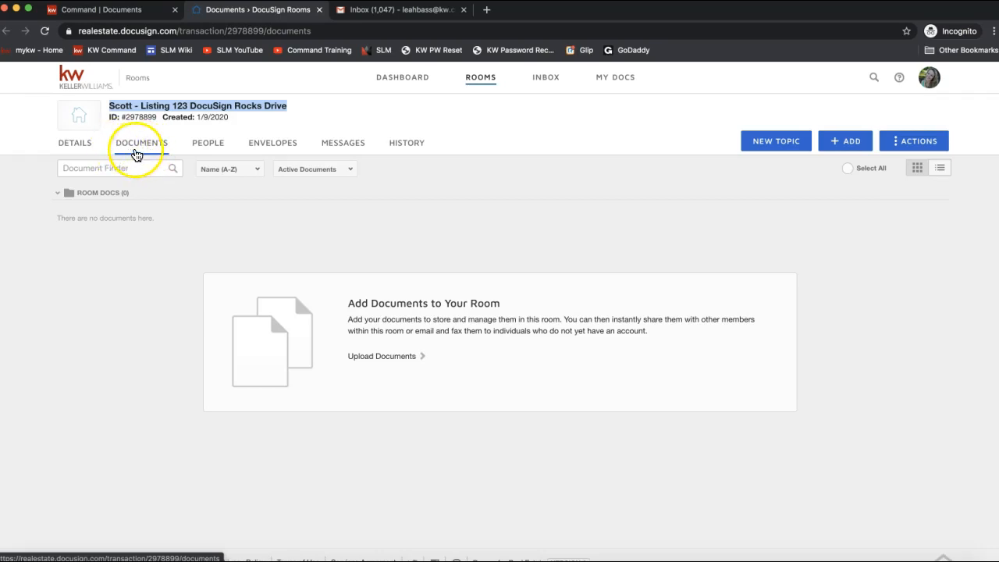
click(70, 152)
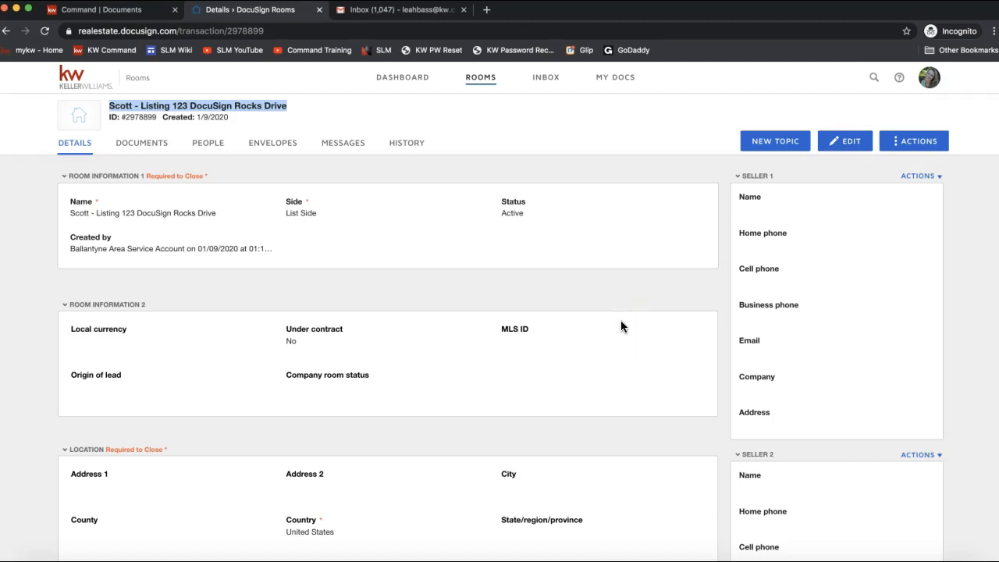
click(839, 144)
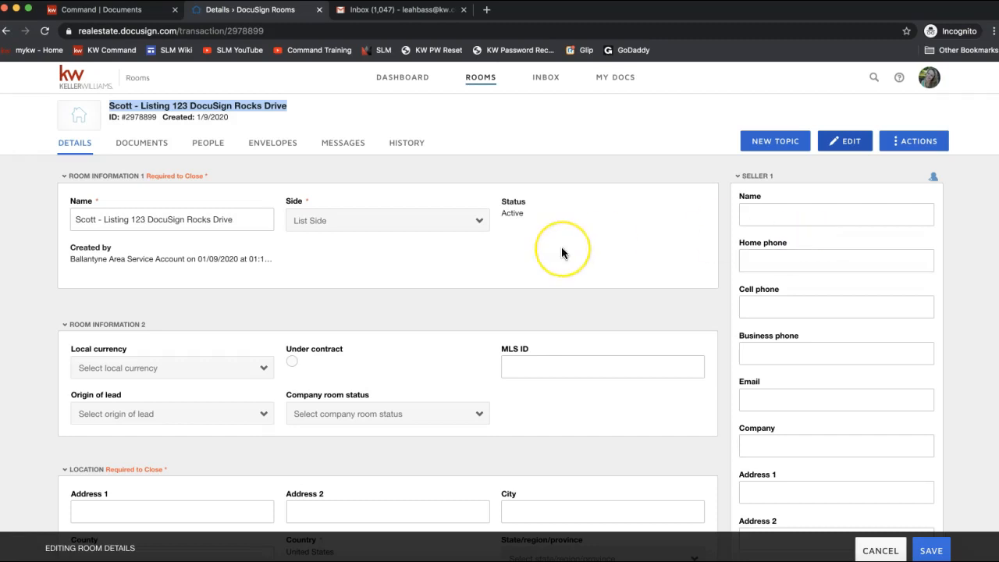
scroll(561, 253, down, 2)
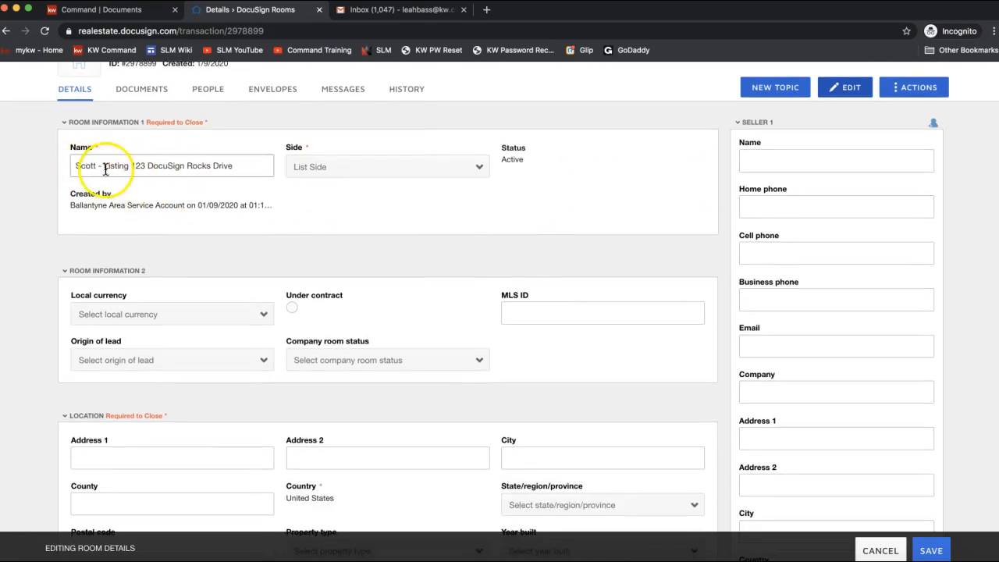
drag(78, 166, 299, 173)
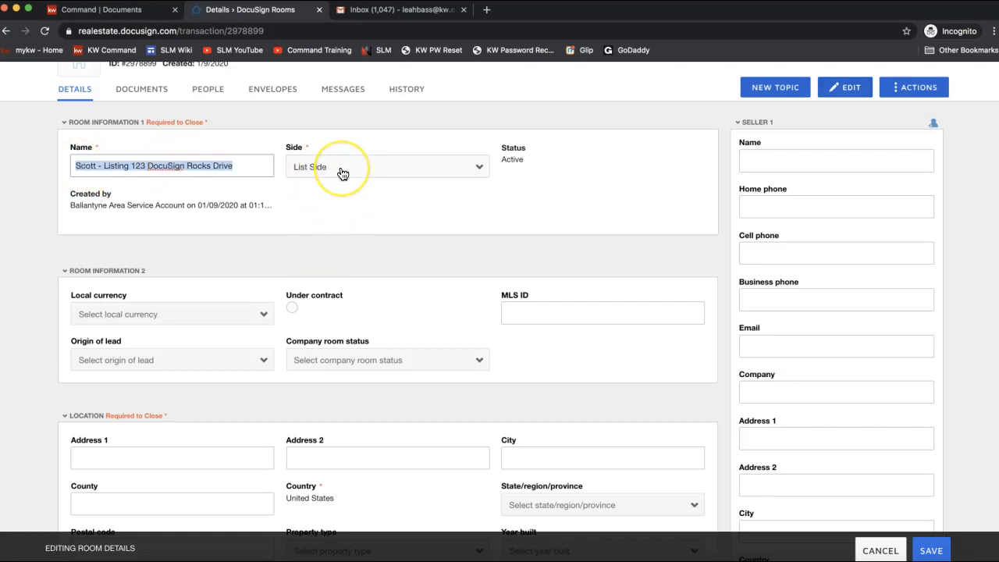
click(342, 173)
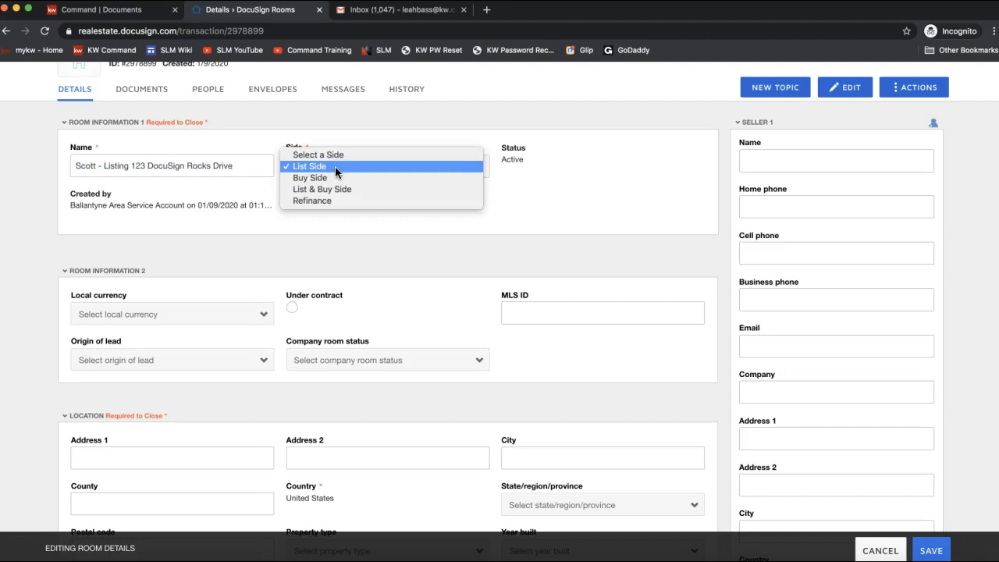
click(334, 188)
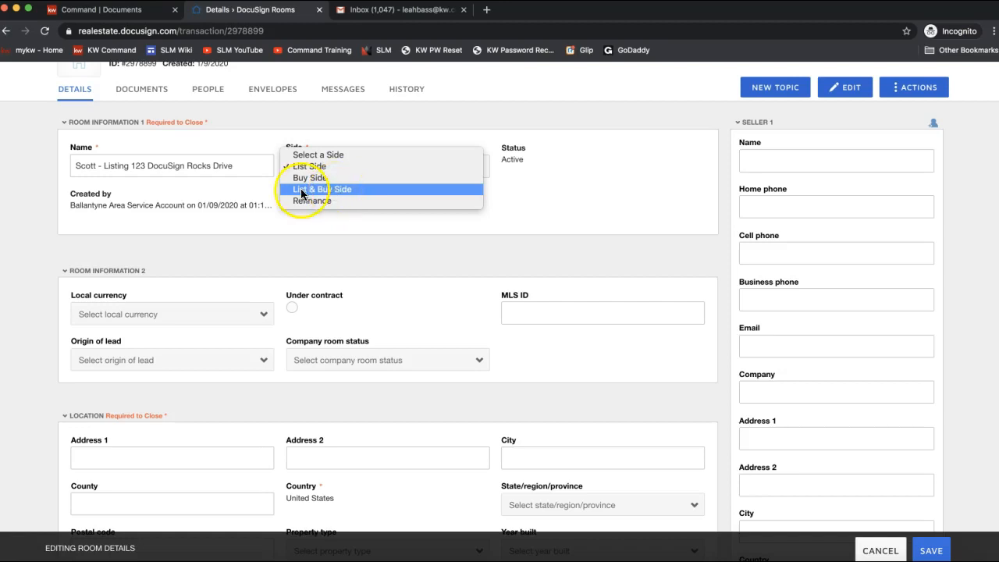
click(307, 167)
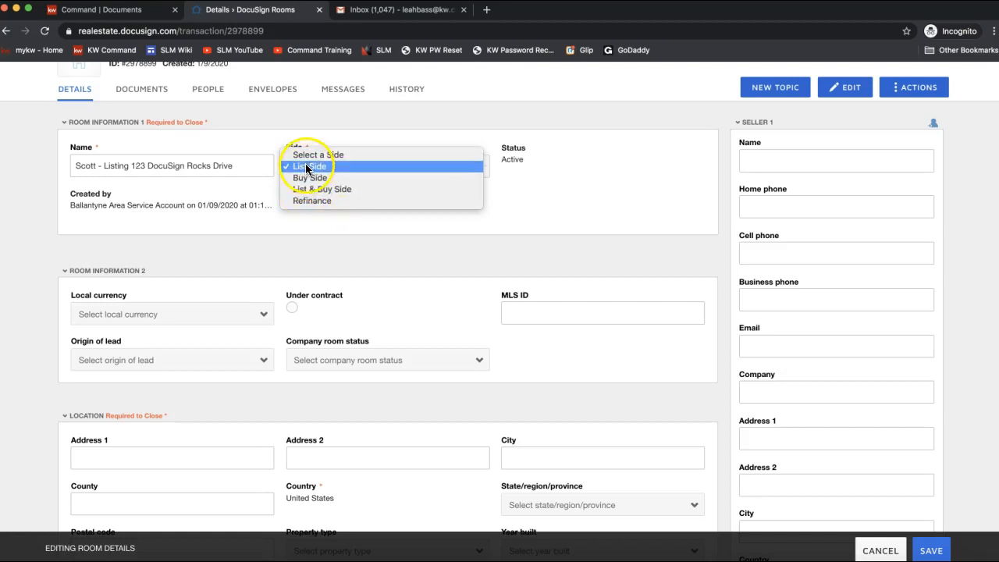
scroll(433, 265, down, 3)
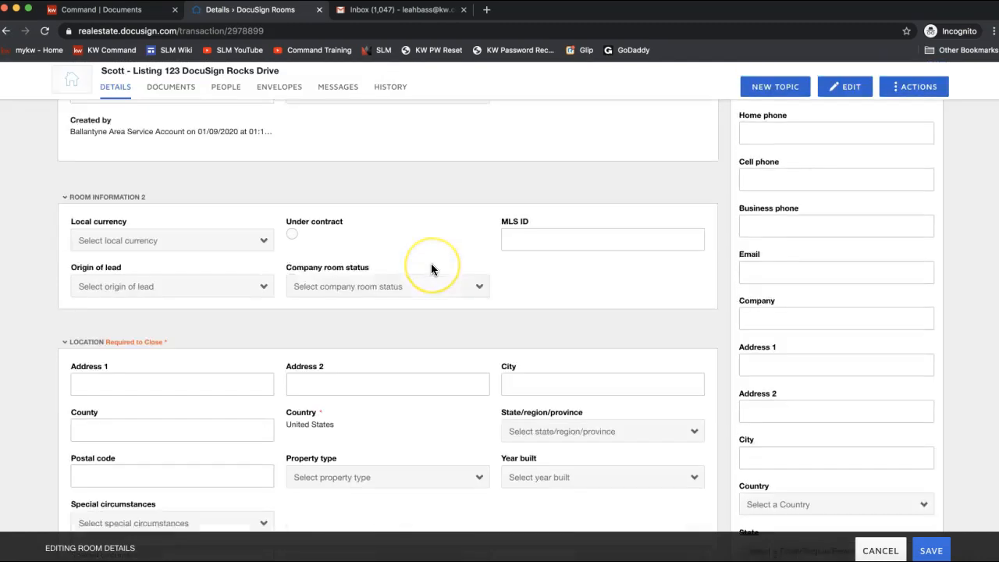
scroll(431, 269, down, 1)
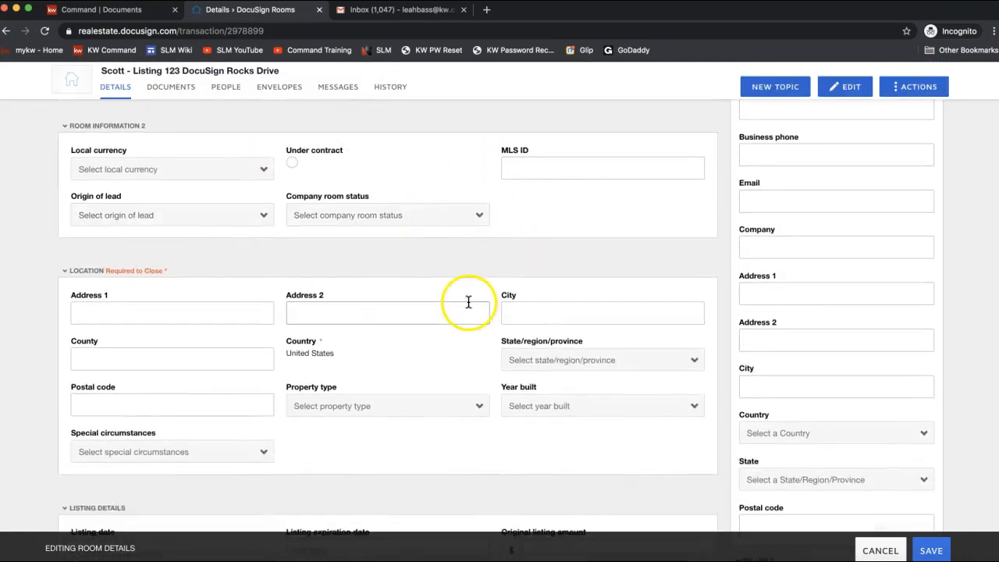
scroll(469, 302, down, 1)
click(156, 281)
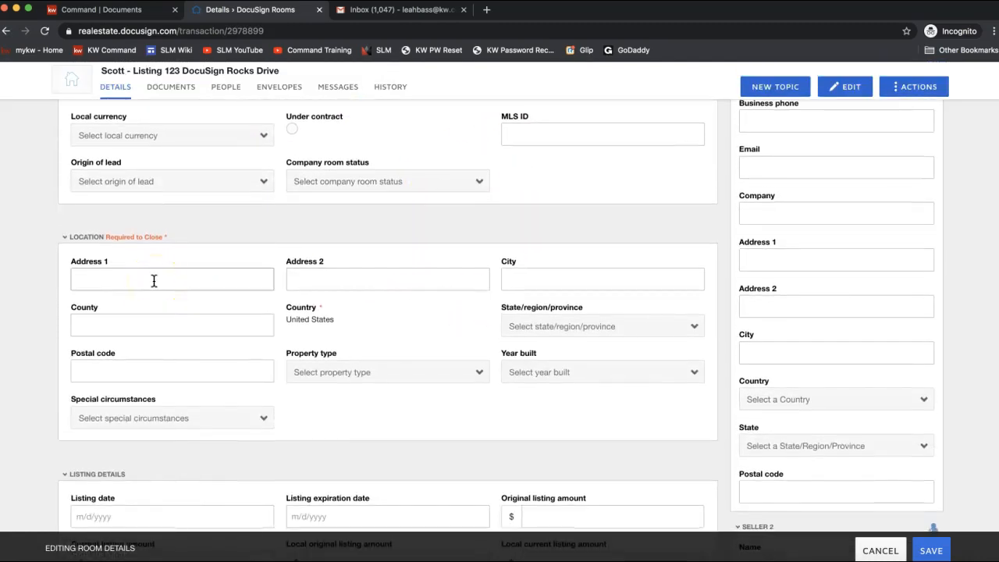
scroll(557, 346, up, 5)
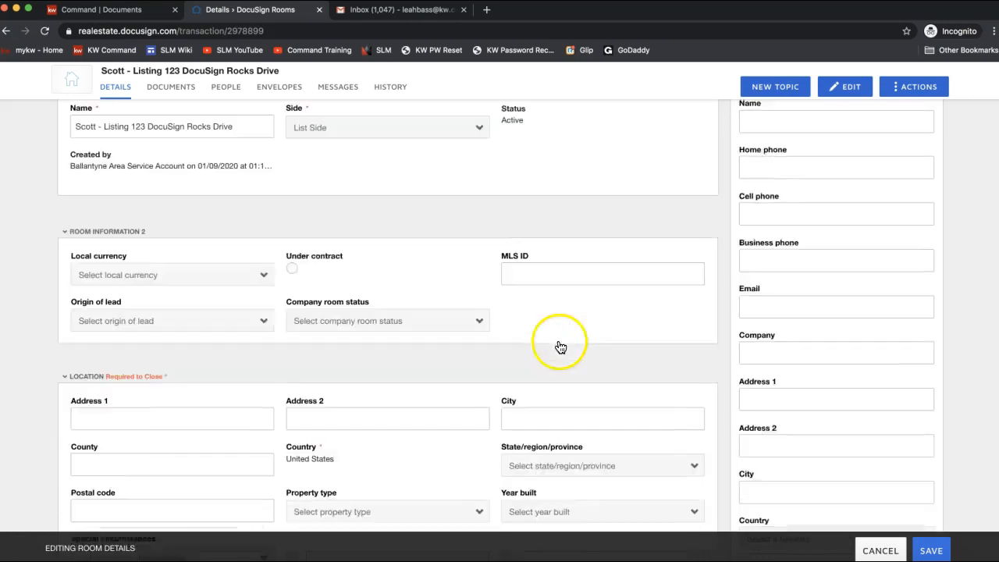
scroll(840, 209, down, 1)
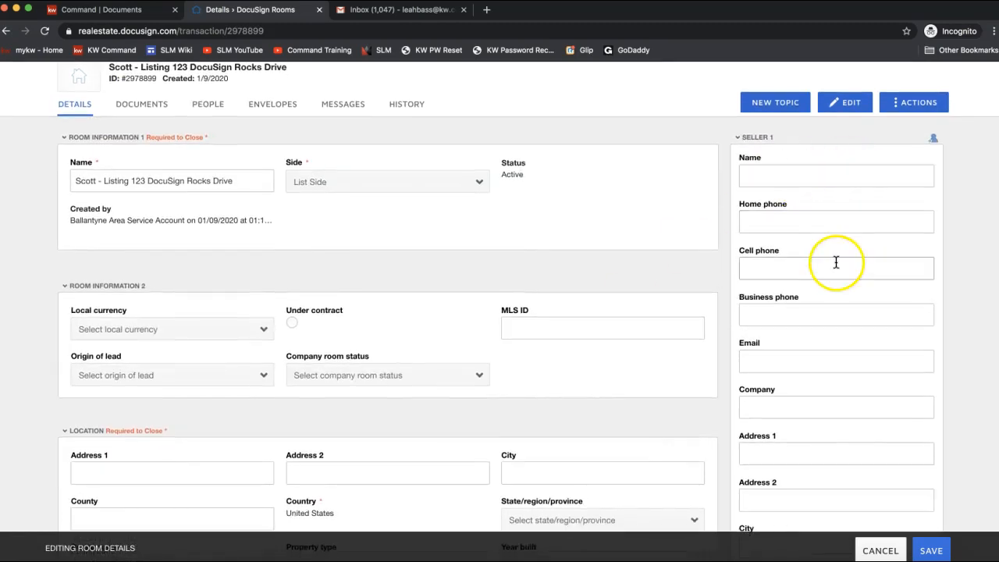
scroll(274, 414, down, 3)
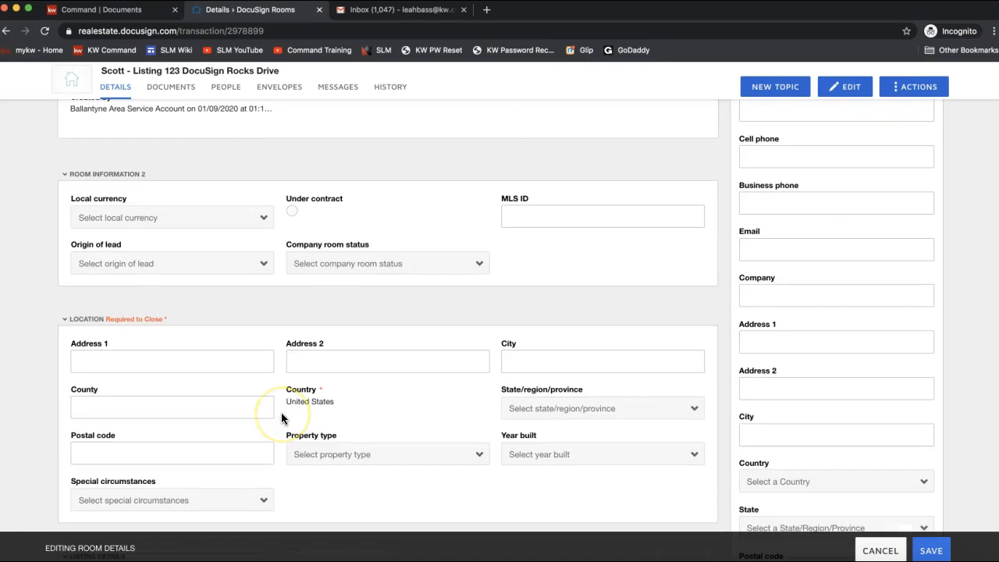
scroll(282, 418, down, 1)
click(100, 320)
scroll(98, 321, up, 2)
Step: Enter Address 1 as 123 DocuSign Rocks Drive, city Charlotte, county Mecklenburg
scroll(98, 321, down, 2)
click(99, 330)
text(1212)
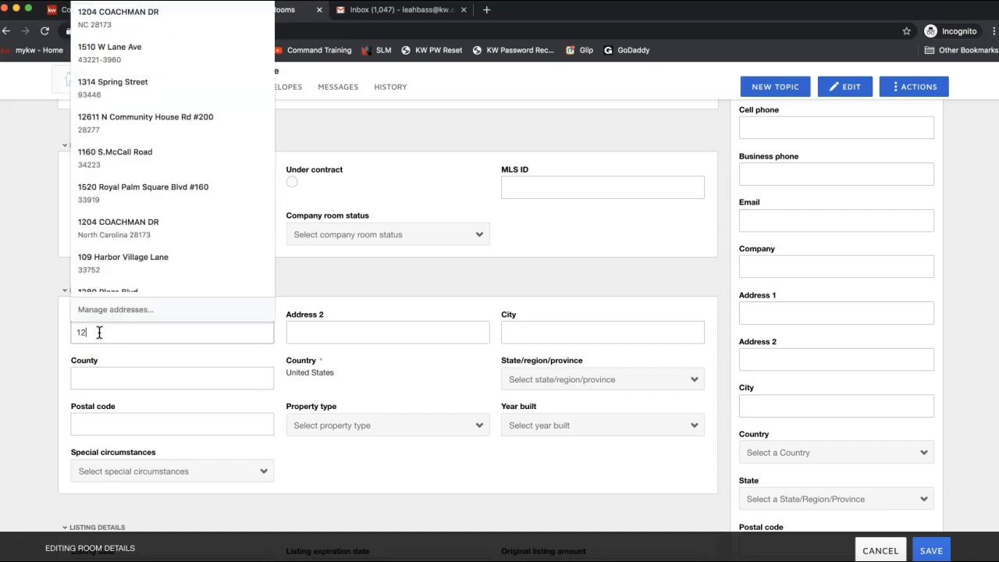
text(3 DocuSign Rocks Drve)
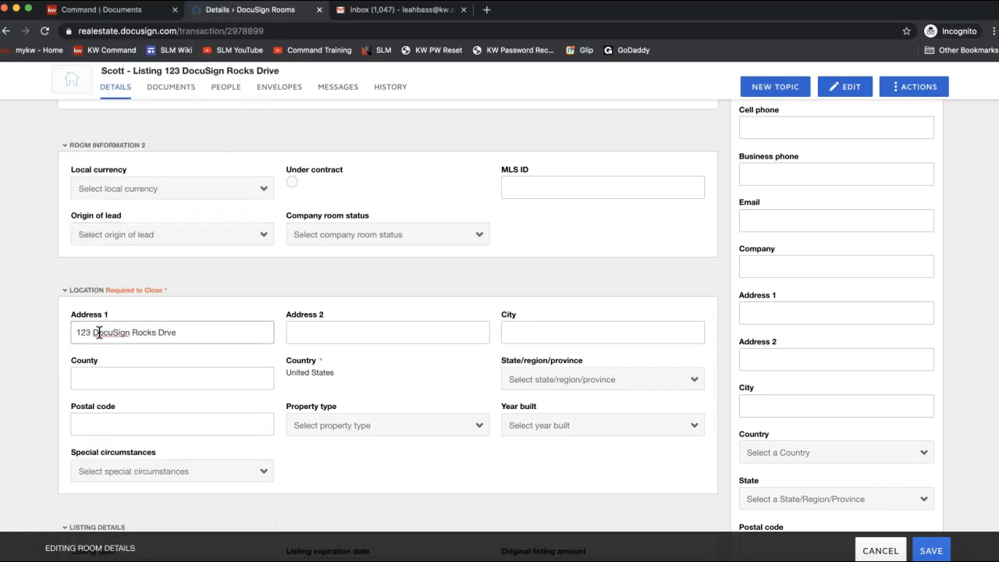
key(BackSpace)
key(BackSpace)
text(rive)
key(Tab)
key(Tab)
text(CChar)
key(BackSpace)
key(BackSpace)
key(BackSpace)
key(BackSpace)
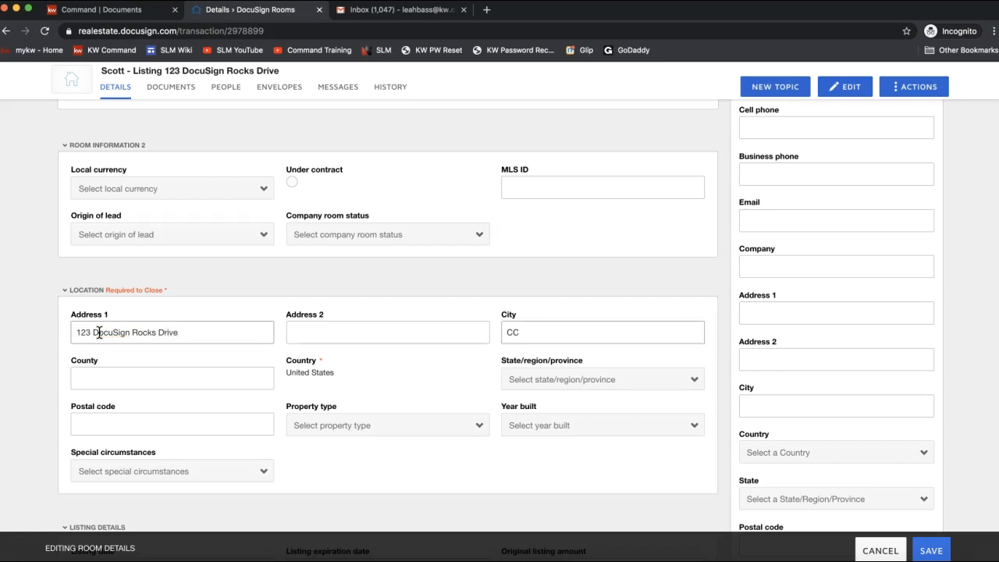
text(harlotte)
key(Tab)
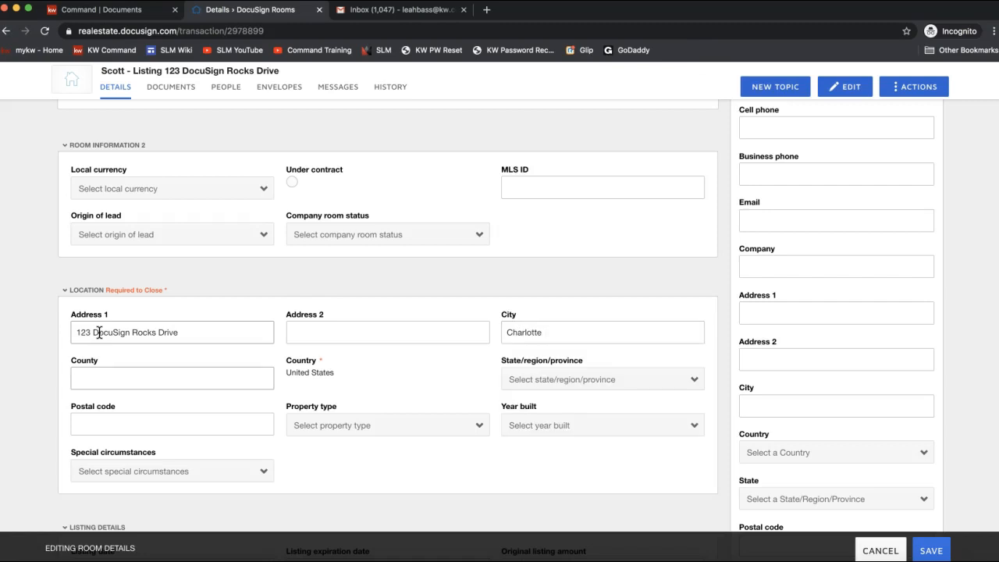
text(Mecklenburg)
Step: Set the postal code to 28277 and the state to North Carolina
click(110, 428)
text(28277)
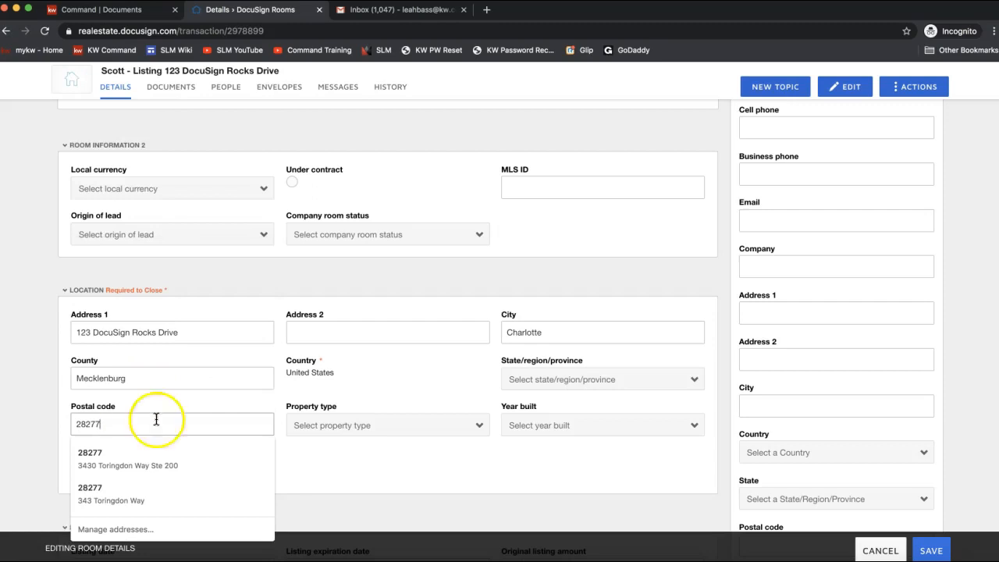
click(544, 470)
click(568, 382)
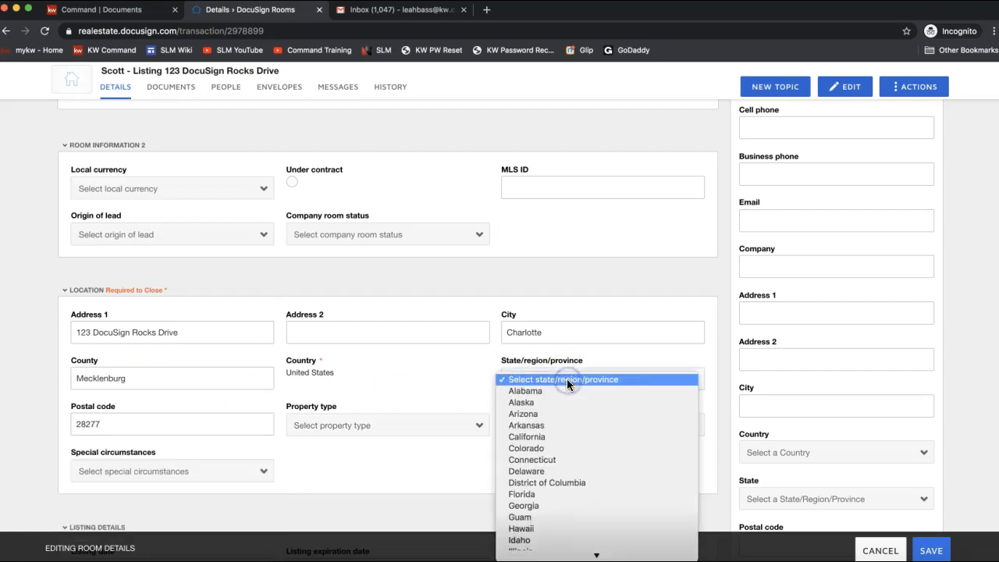
key(Down)
key(Down)
key(Down)
key(Down)
key(Down)
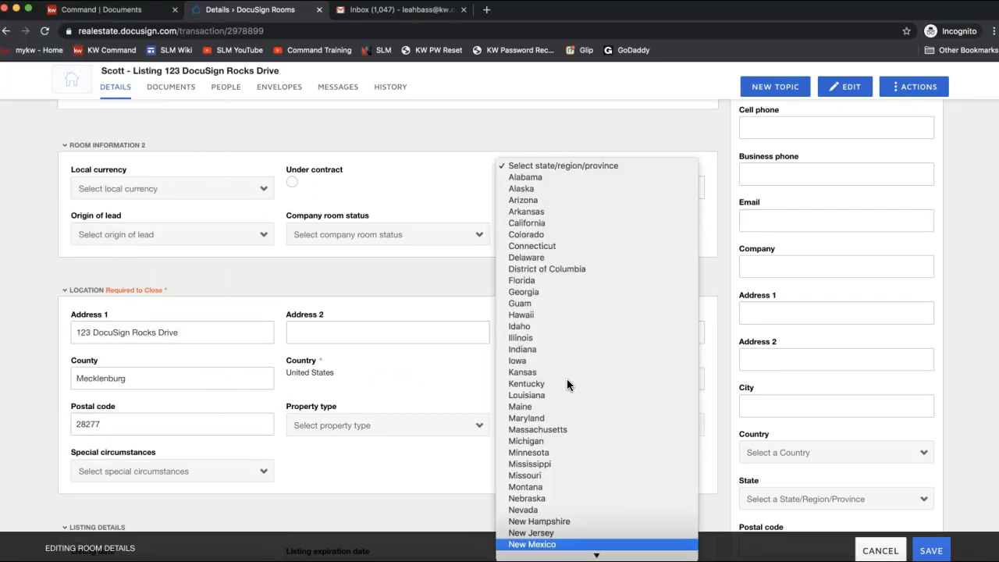
key(Return)
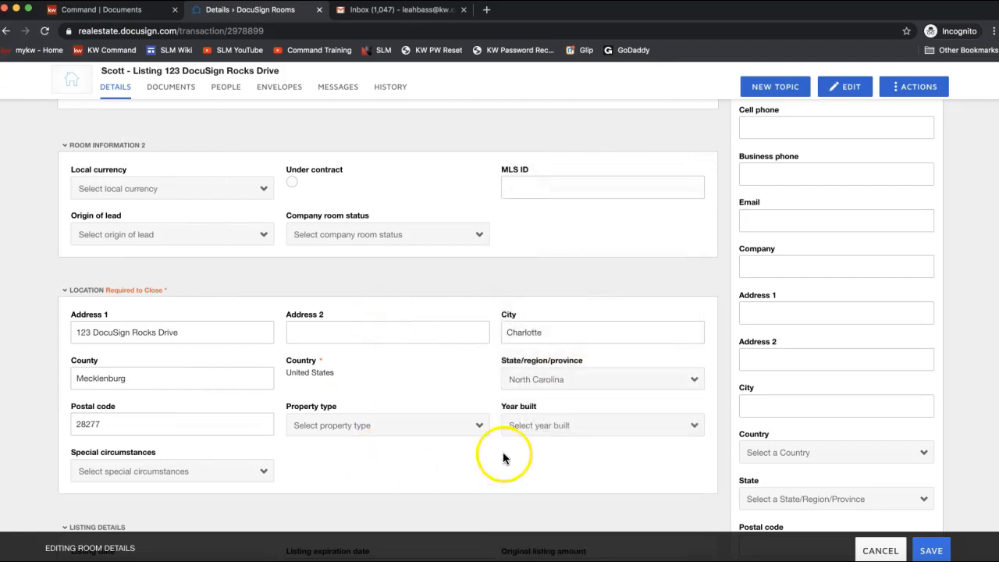
scroll(757, 390, up, 3)
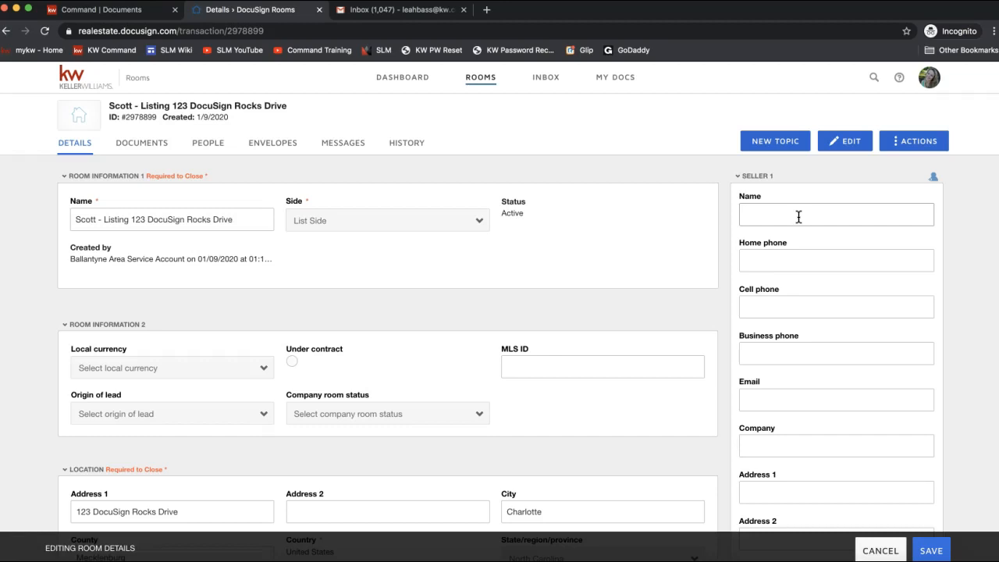
Step: Fill in the first seller's name and email address
click(798, 217)
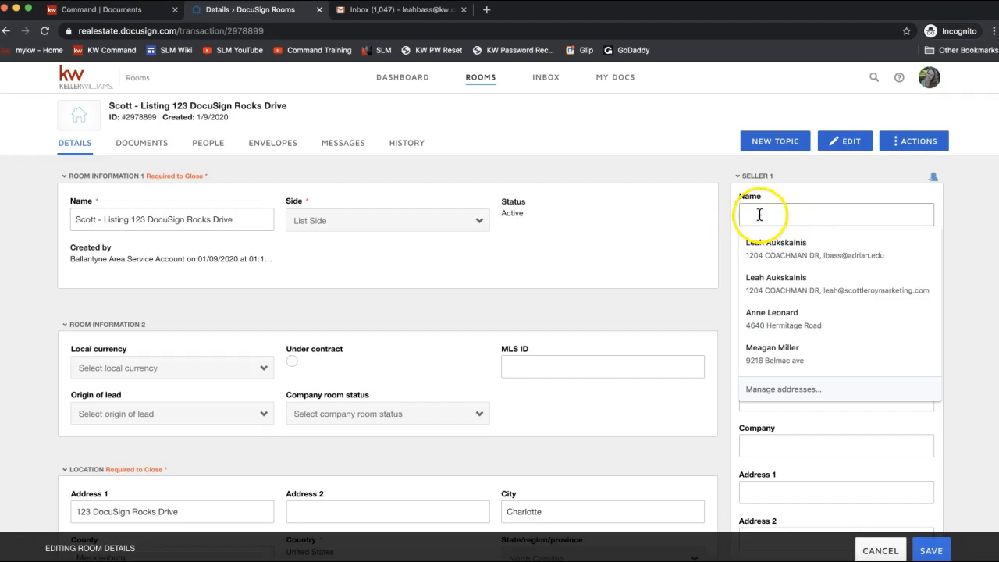
text(Micha)
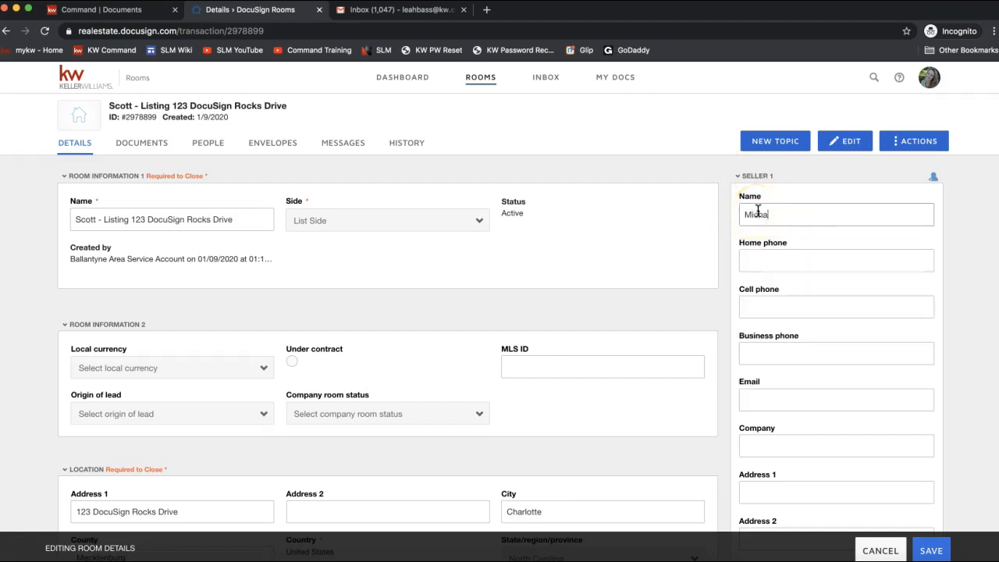
text(el Scott)
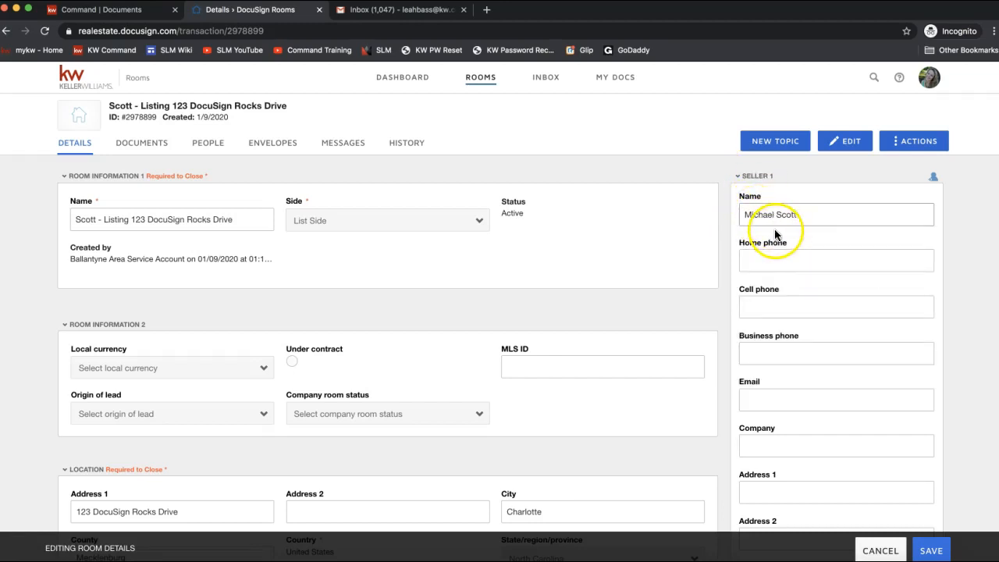
click(761, 396)
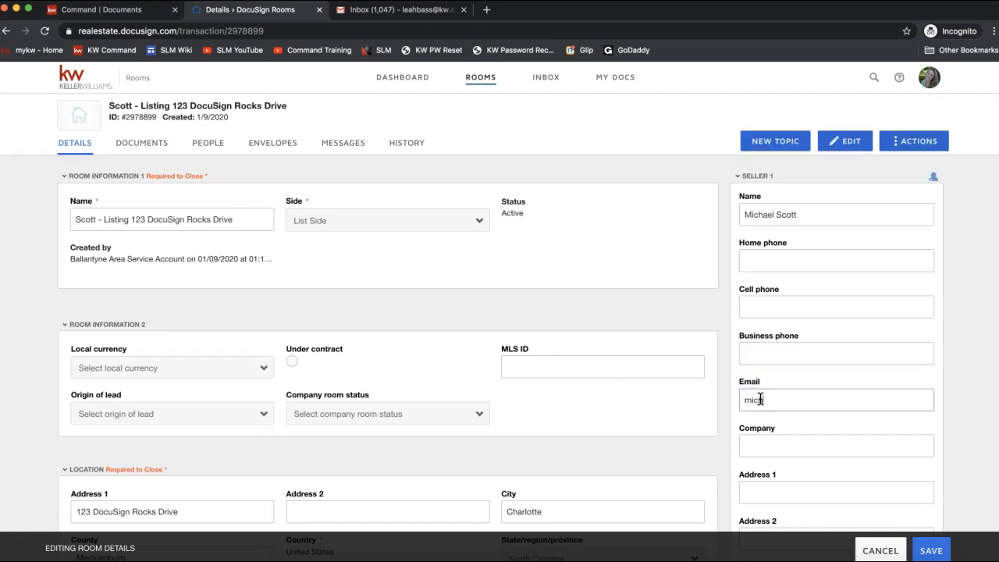
click(806, 452)
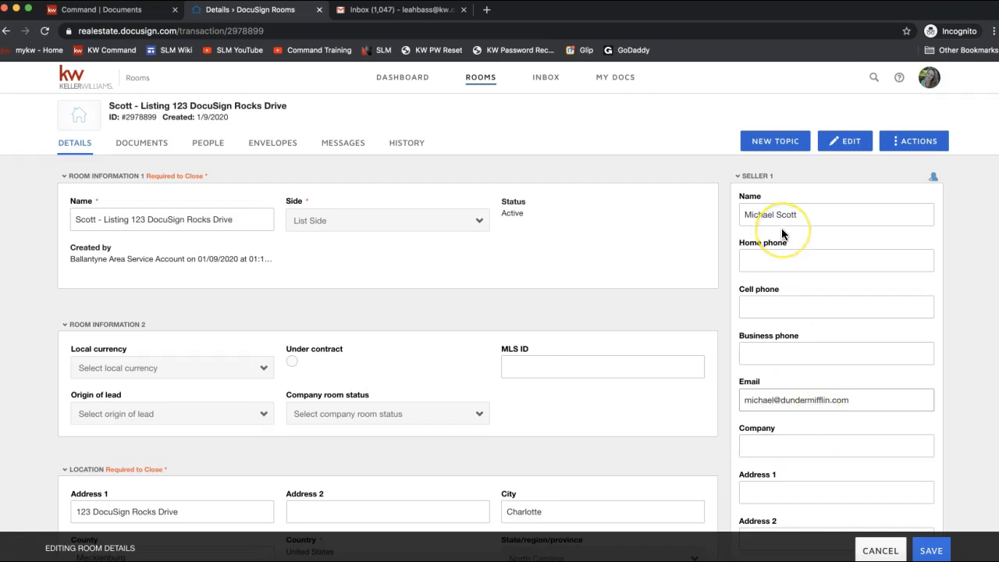
Step: Fill in the second seller's name and email address, then return to the form's top
scroll(782, 231, down, 10)
click(816, 257)
text(Holly Flax)
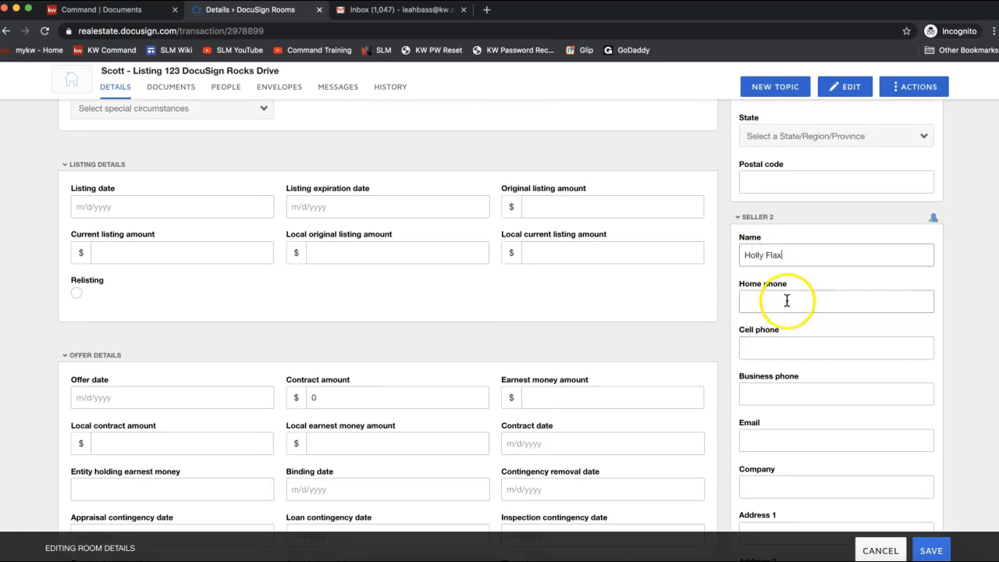
scroll(781, 393, down, 1)
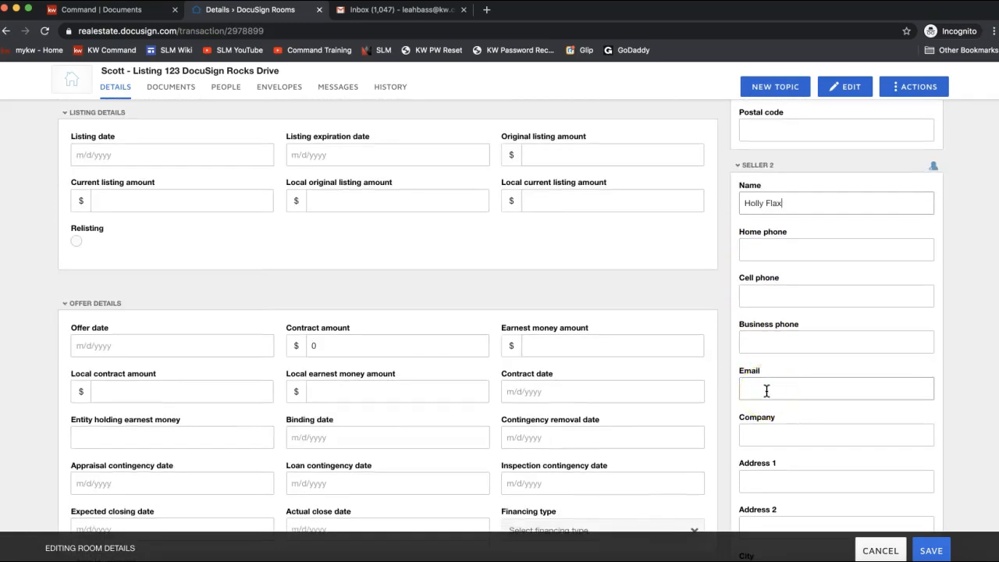
click(767, 390)
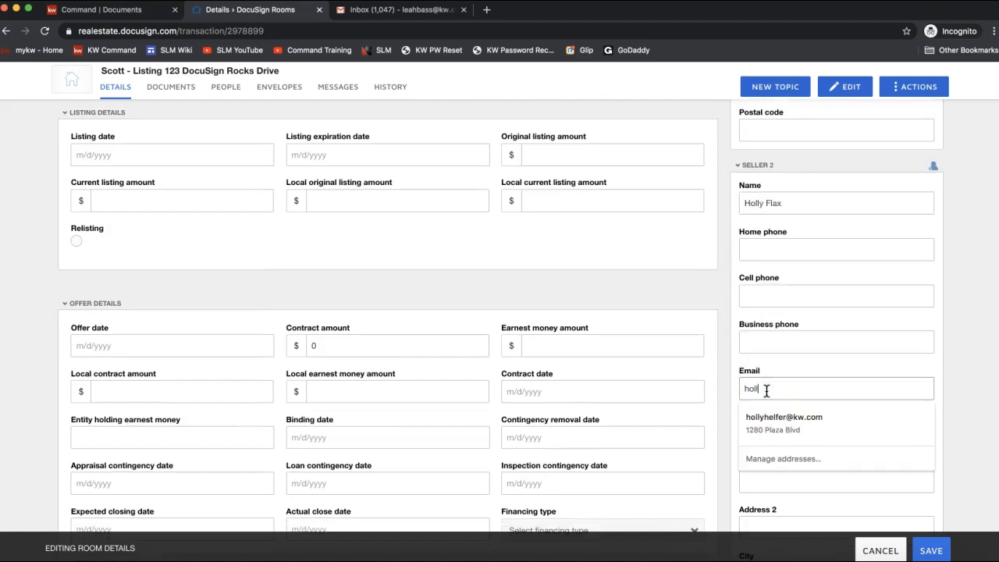
scroll(808, 413, down, 1)
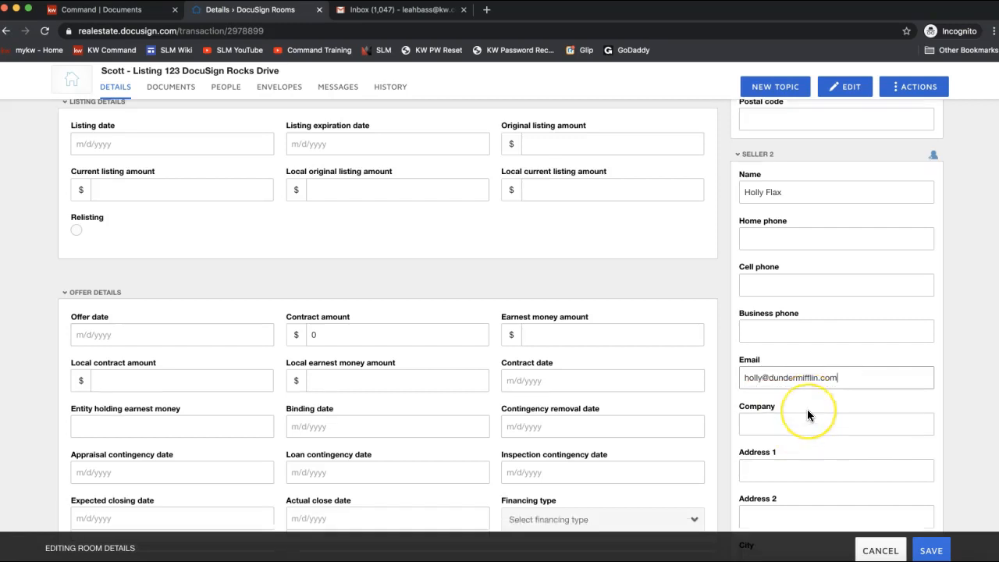
scroll(807, 409, down, 3)
scroll(807, 409, up, 4)
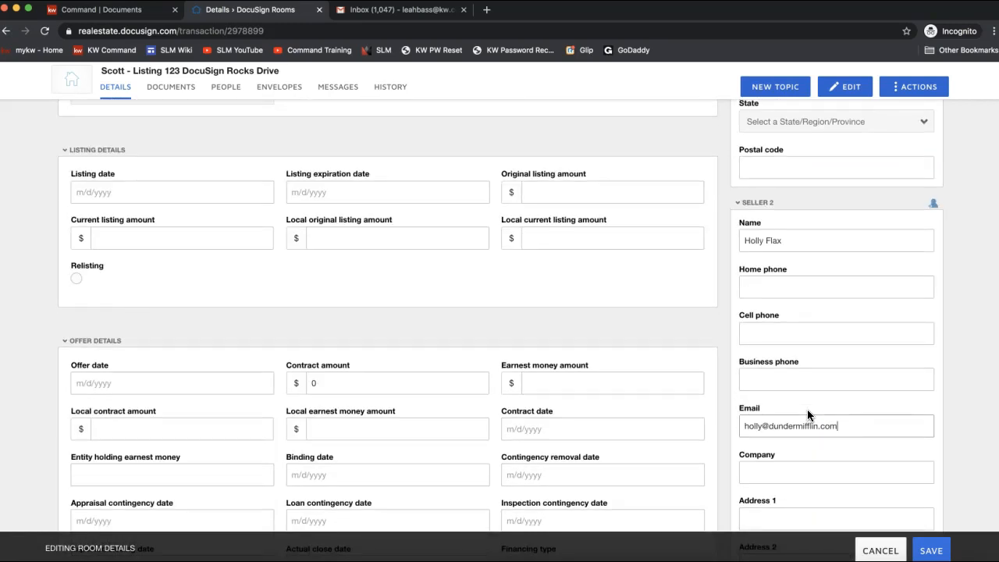
scroll(539, 344, down, 3)
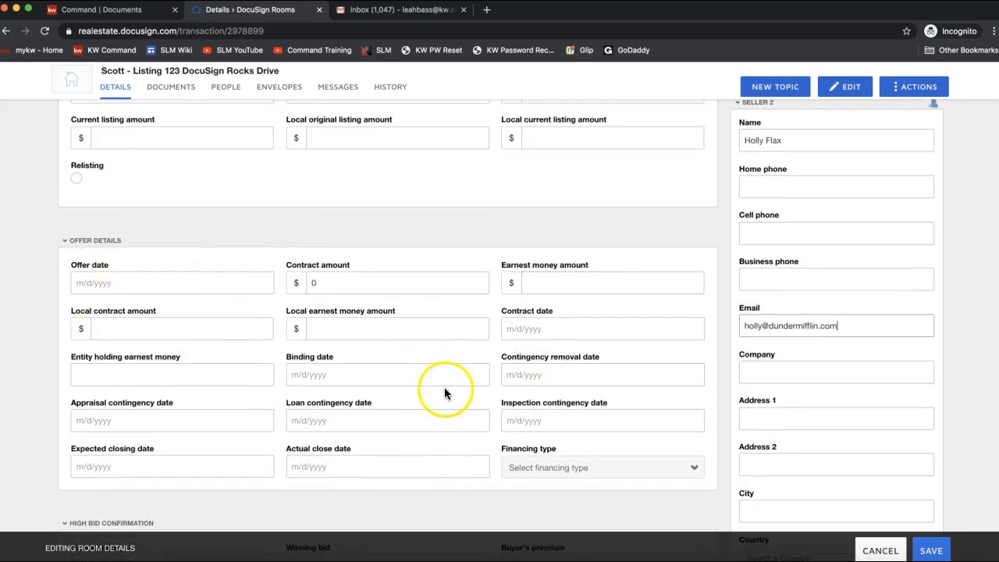
click(257, 346)
scroll(257, 345, down, 1)
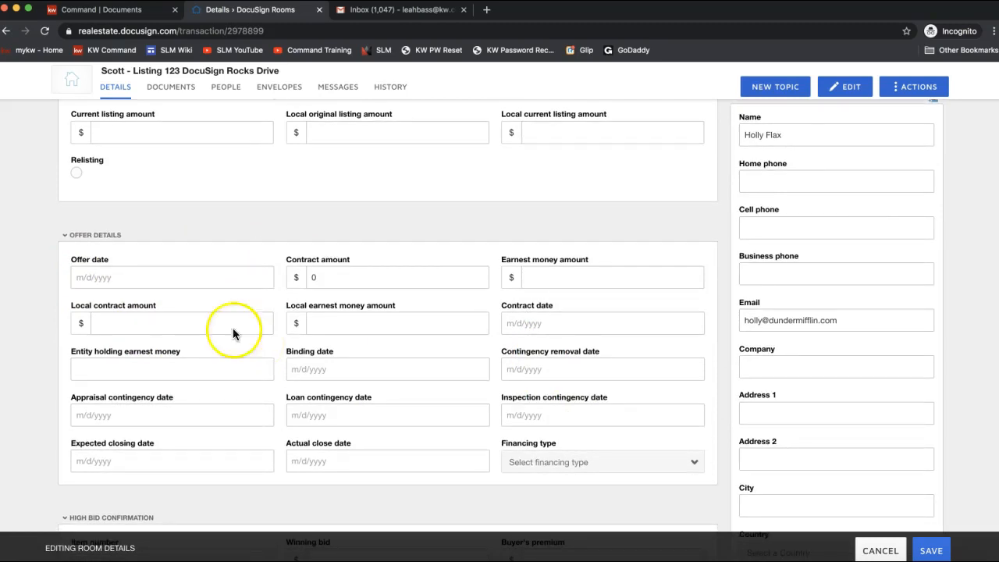
scroll(98, 237, down, 3)
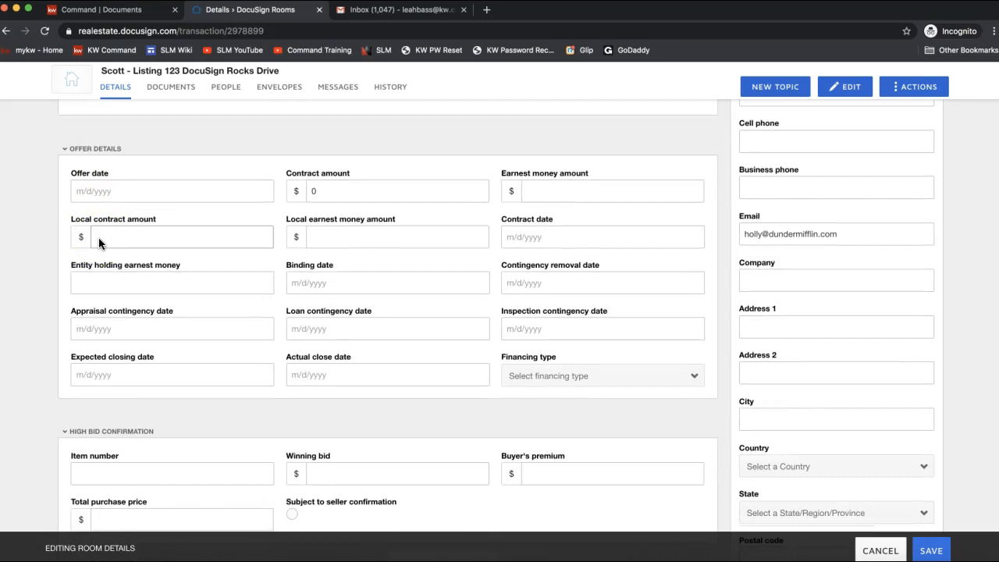
scroll(128, 437, down, 10)
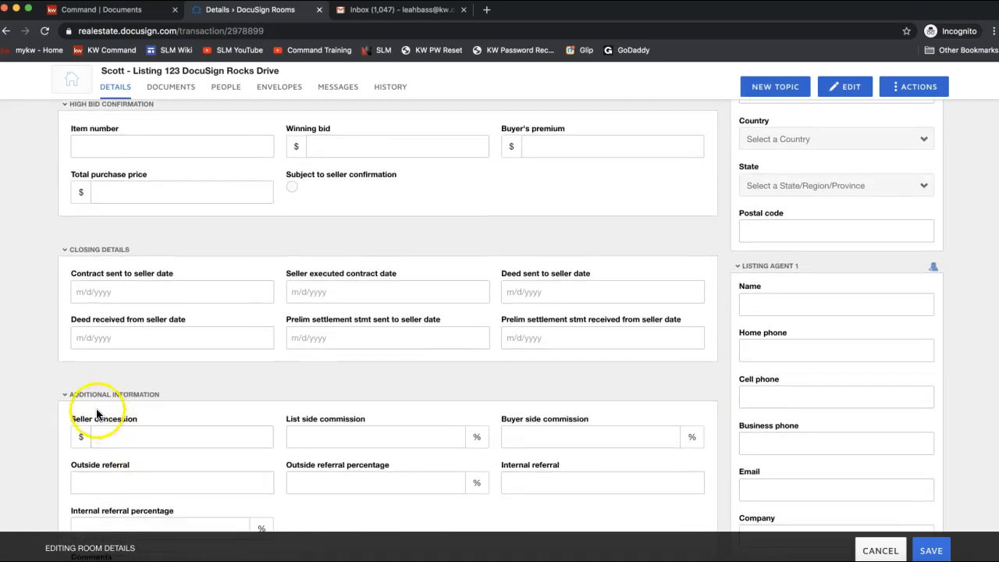
scroll(187, 475, down, 5)
scroll(187, 476, up, 15)
scroll(189, 477, up, 20)
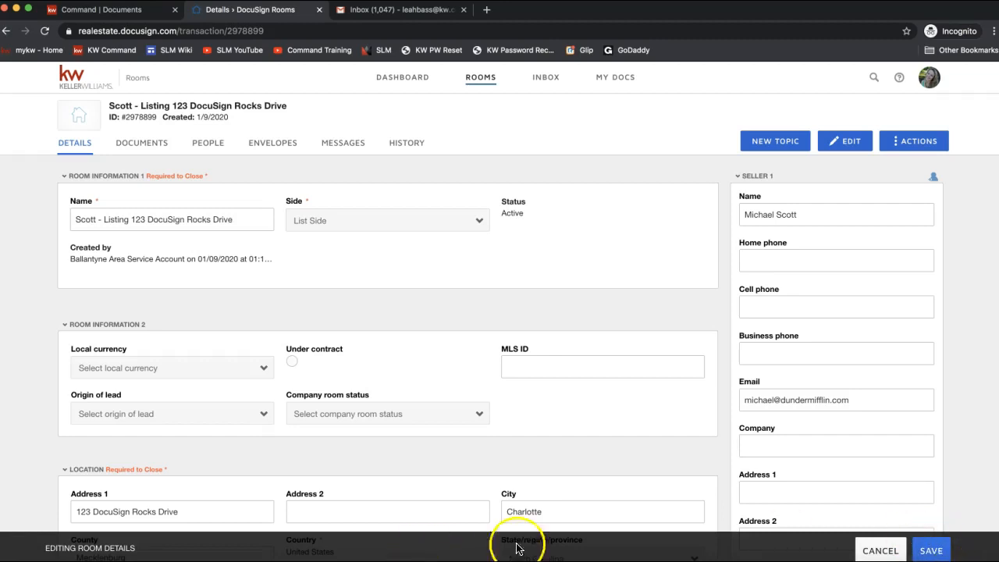
Step: Save the room details and view the room's still-empty Documents page
click(932, 550)
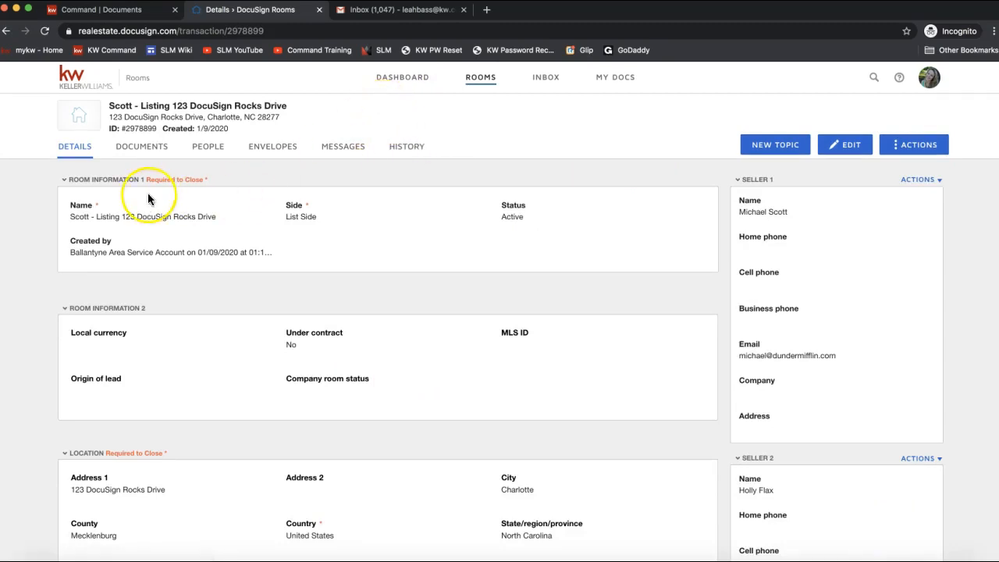
click(133, 156)
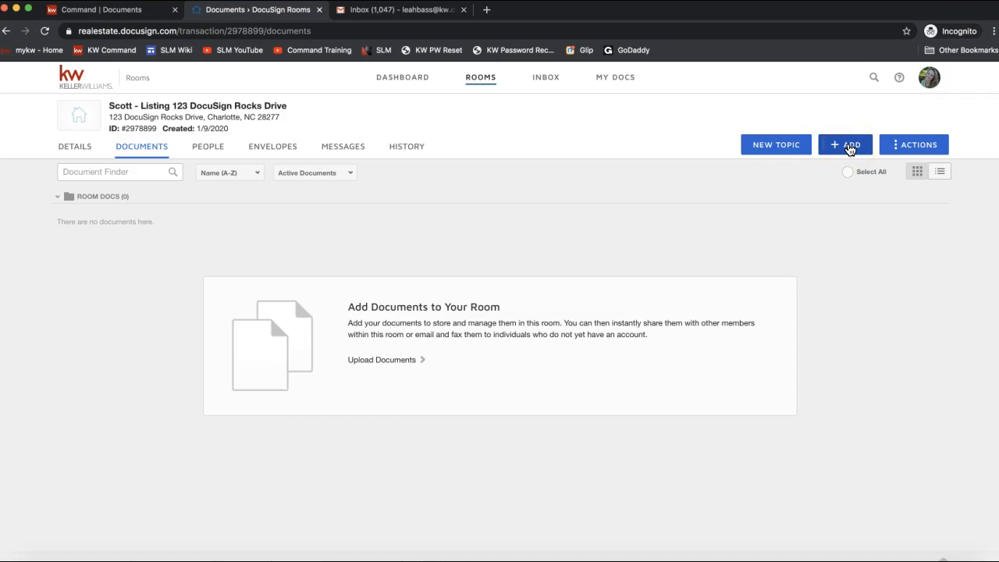
Step: Choose Docusign forms from the + ADD menu, bringing up the NRDS prompt
click(850, 150)
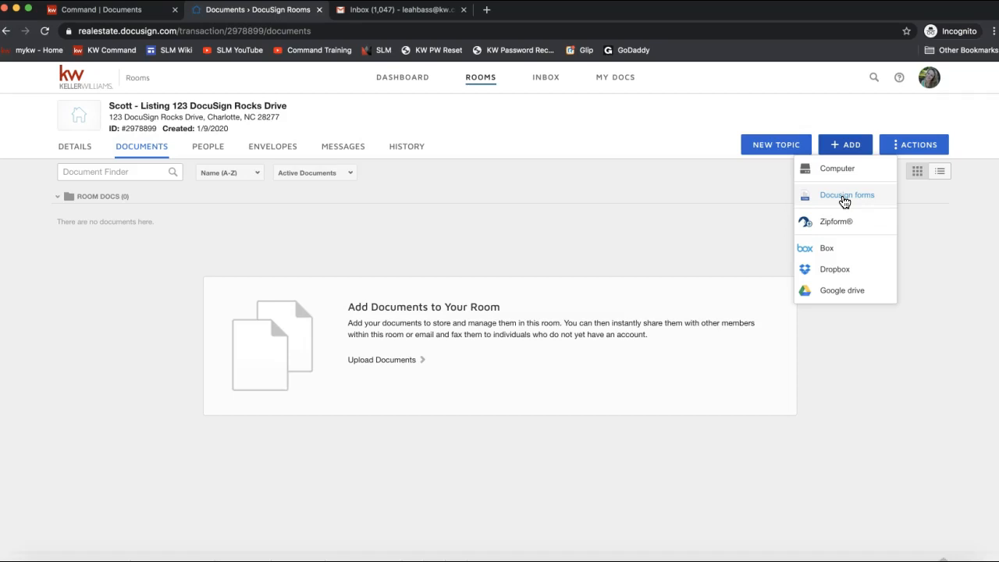
click(844, 202)
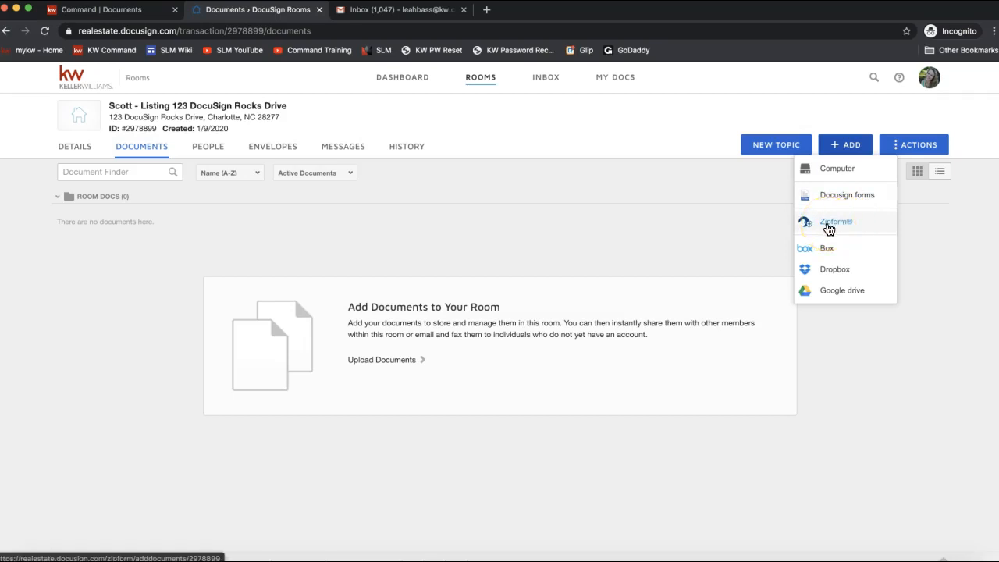
click(874, 226)
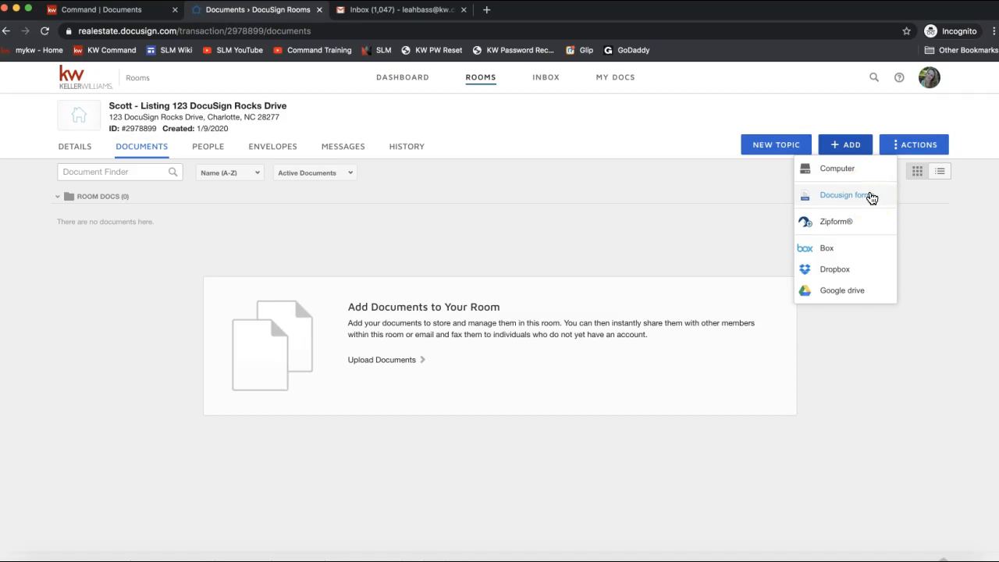
click(871, 197)
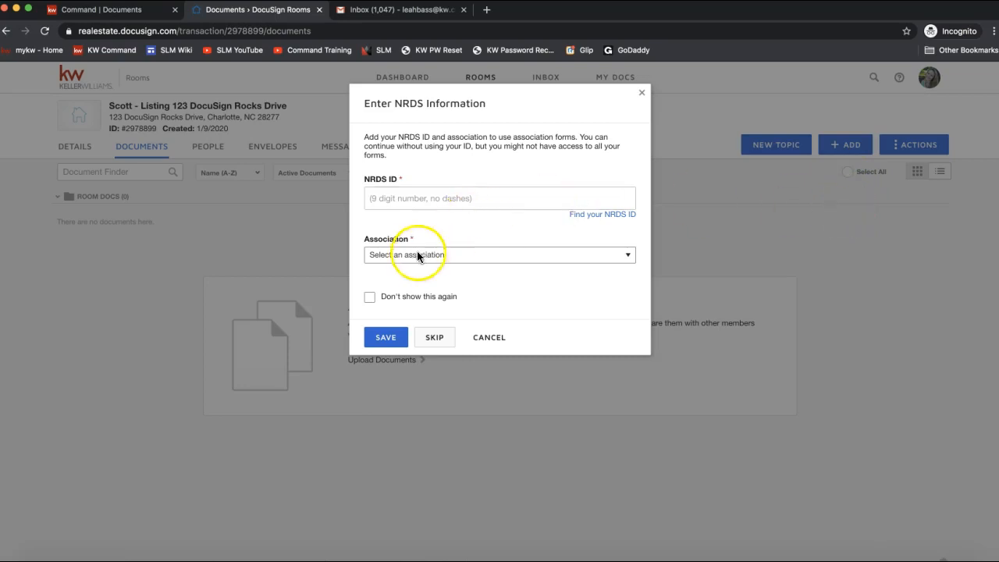
Step: Browse the Association list without choosing one, then skip the NRDS information
click(393, 255)
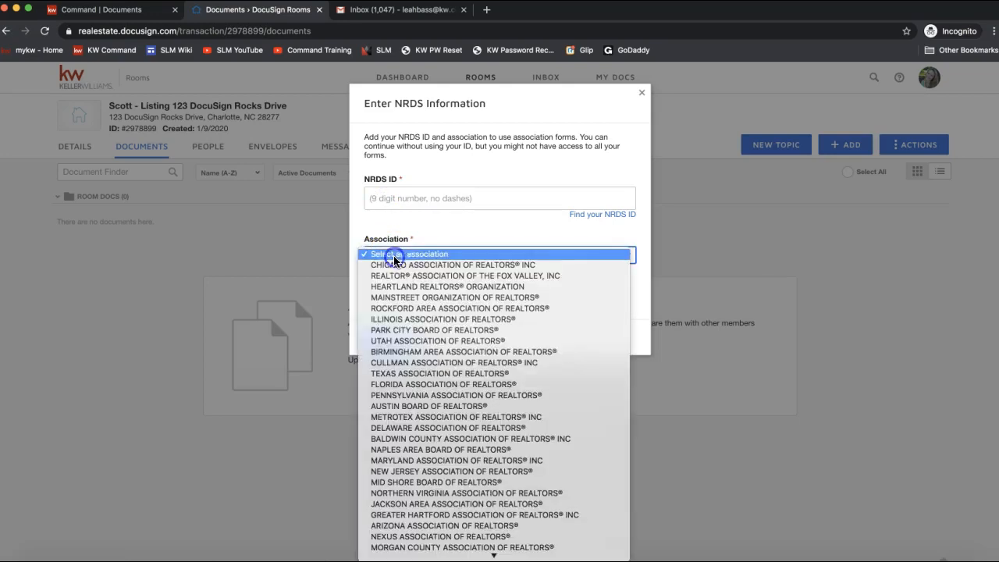
click(389, 246)
click(389, 248)
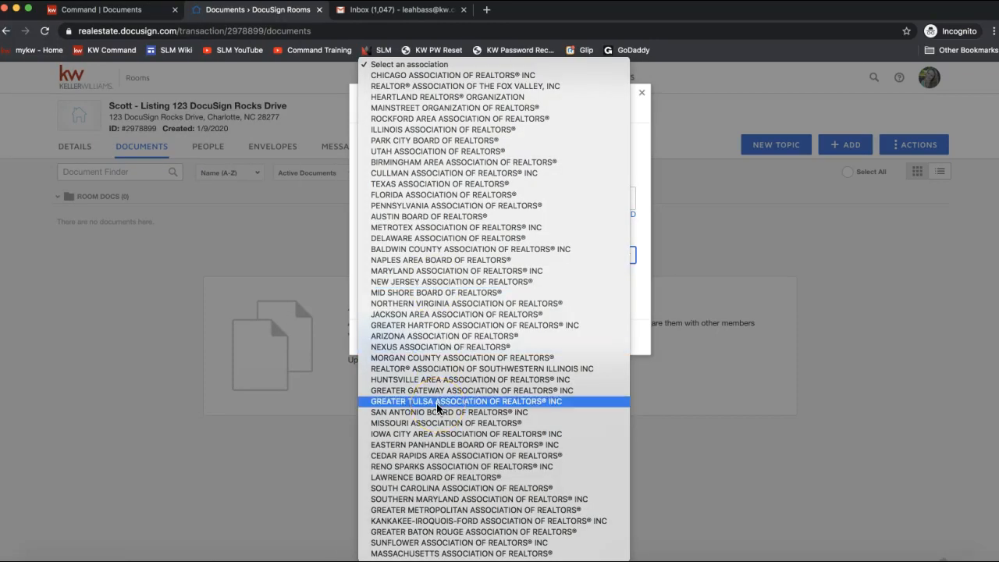
click(639, 153)
click(380, 208)
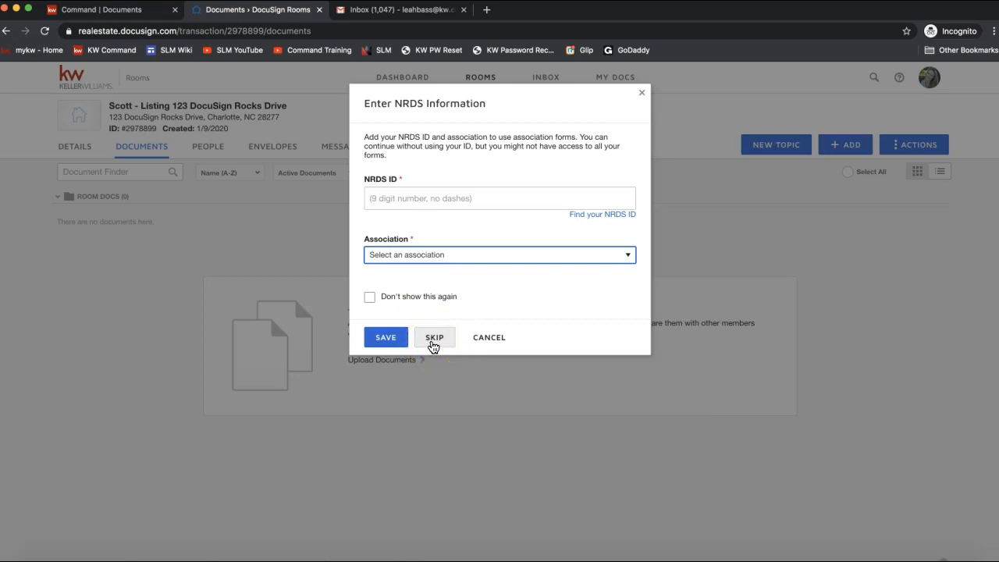
click(434, 337)
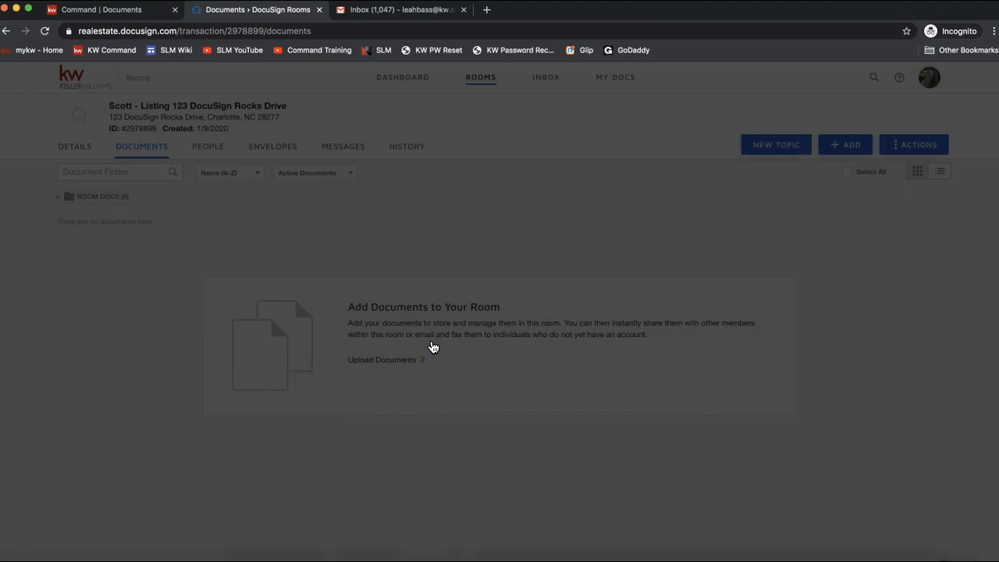
click(493, 152)
Step: Switch the form source to DocuSign Forms Group and select the NC Listing File group
click(810, 236)
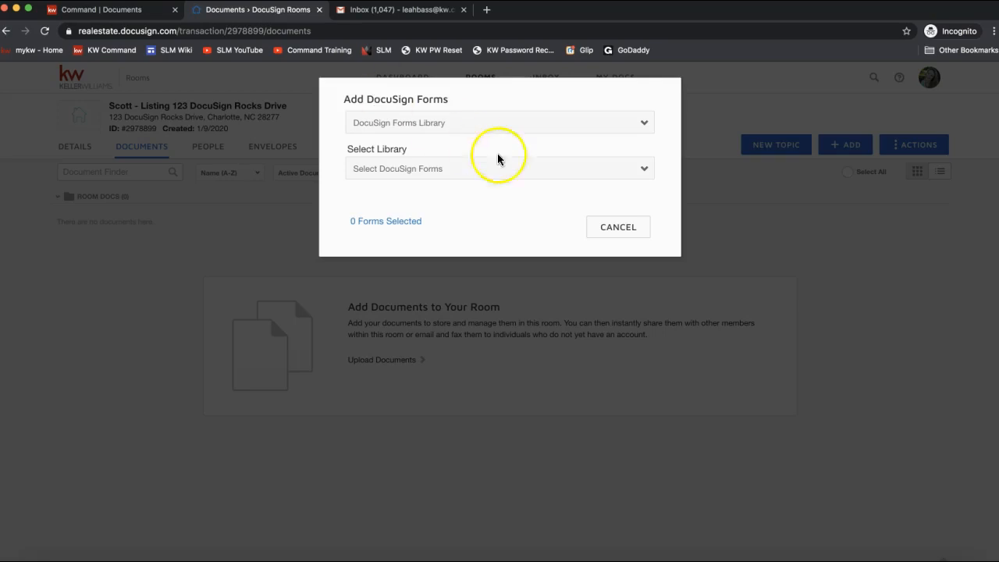
click(365, 125)
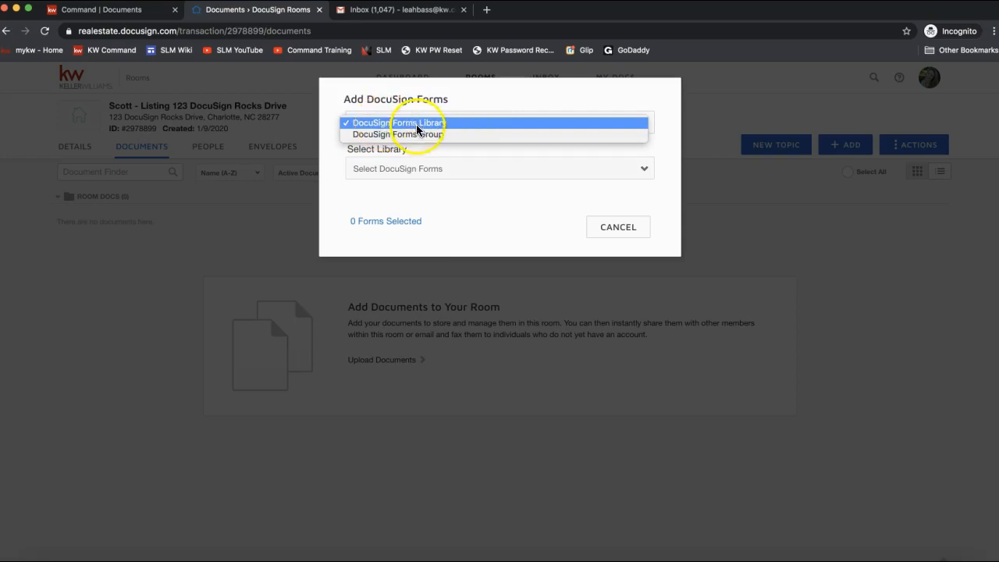
click(395, 124)
click(400, 172)
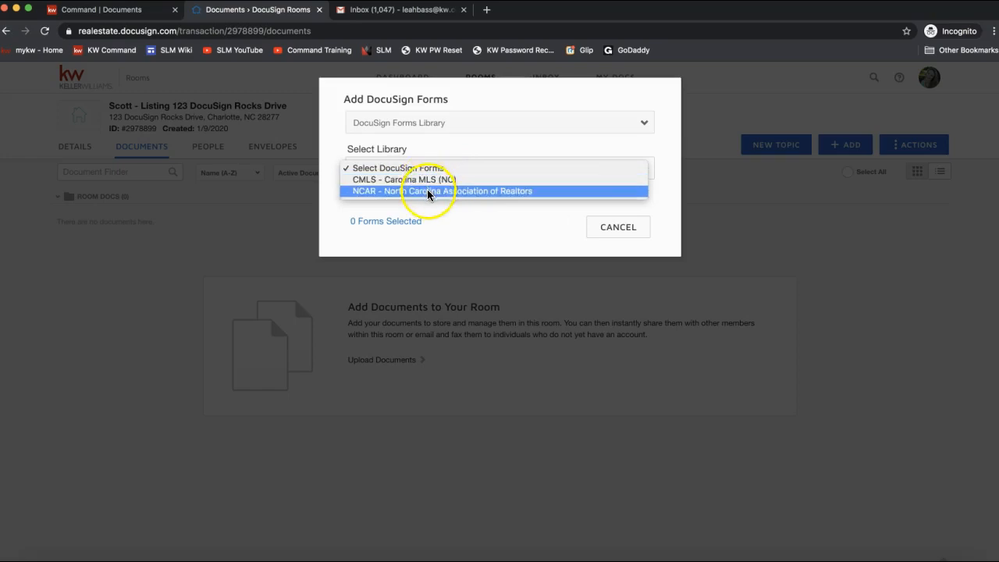
click(415, 126)
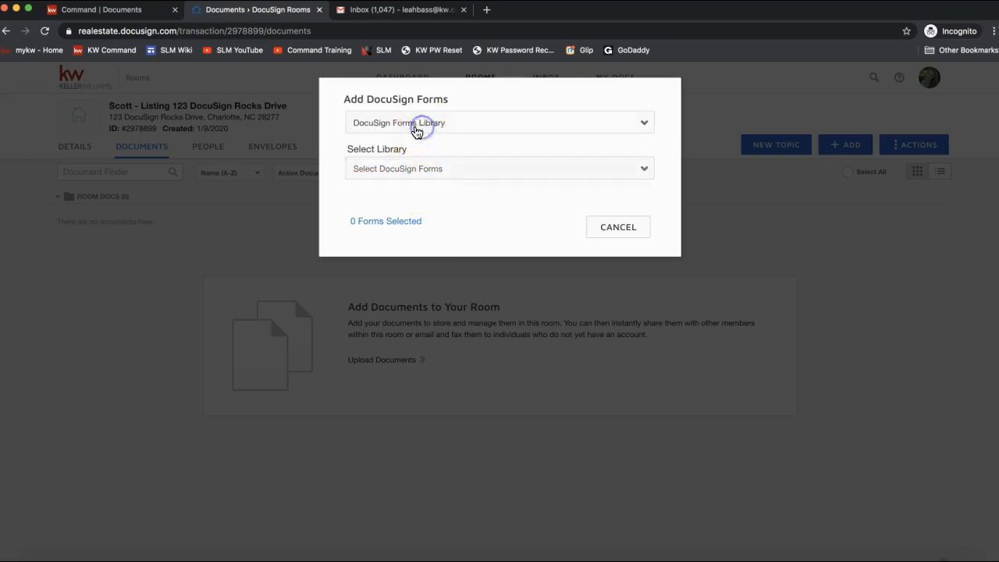
click(412, 125)
click(410, 134)
click(407, 173)
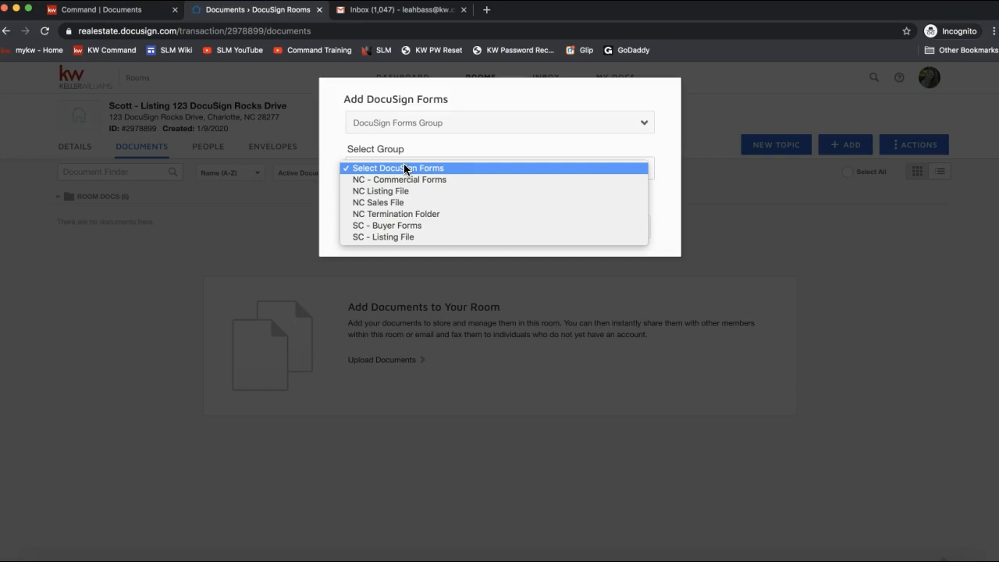
click(401, 190)
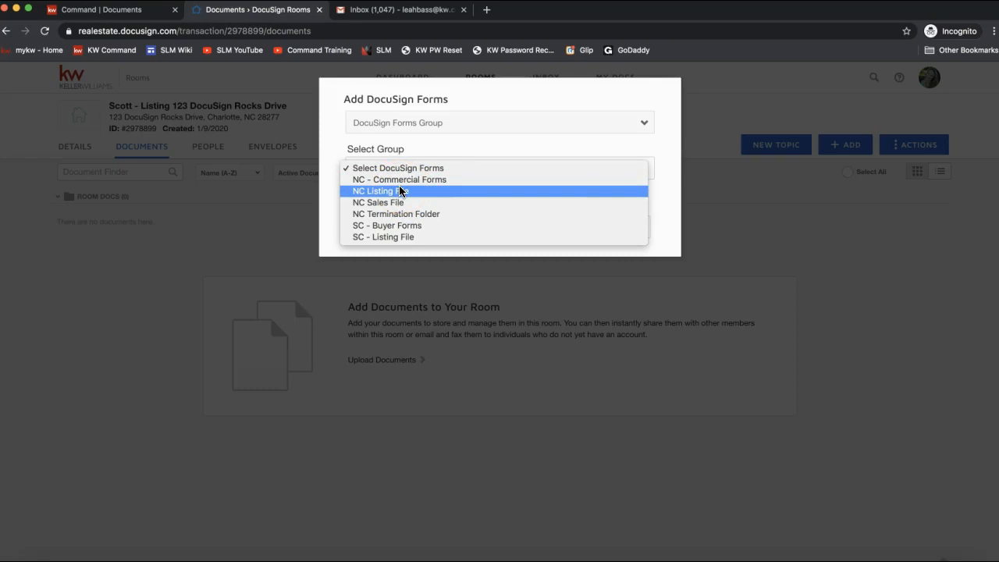
click(388, 189)
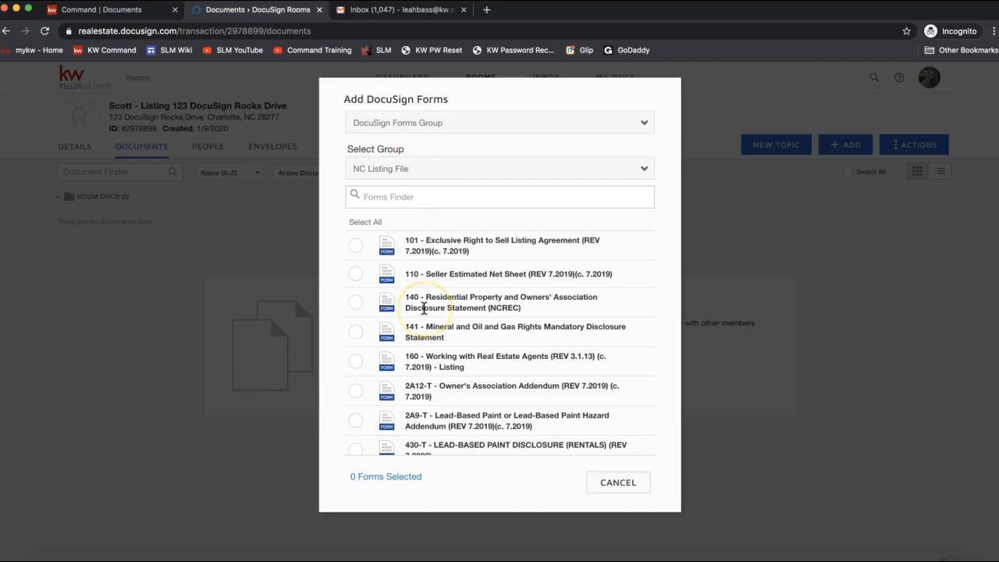
Step: Filter forms by 'list' and select 101 Exclusive Right to Sell Listing Agreement
click(438, 130)
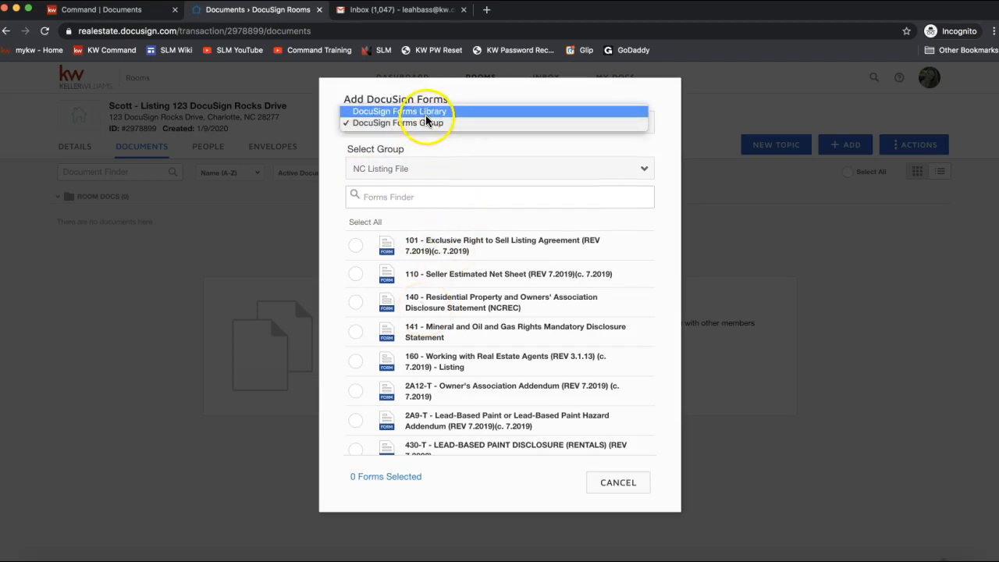
click(425, 125)
click(404, 203)
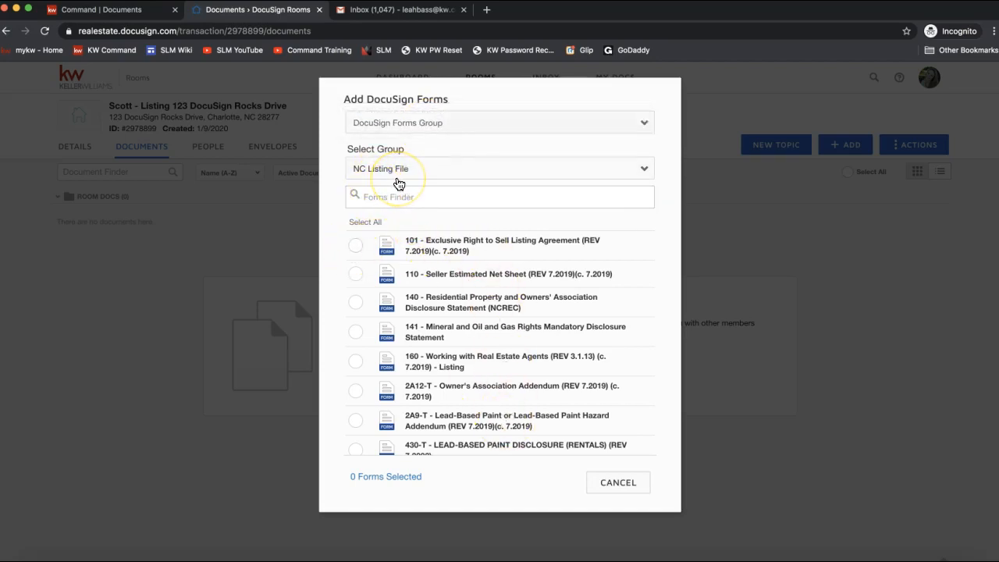
click(379, 196)
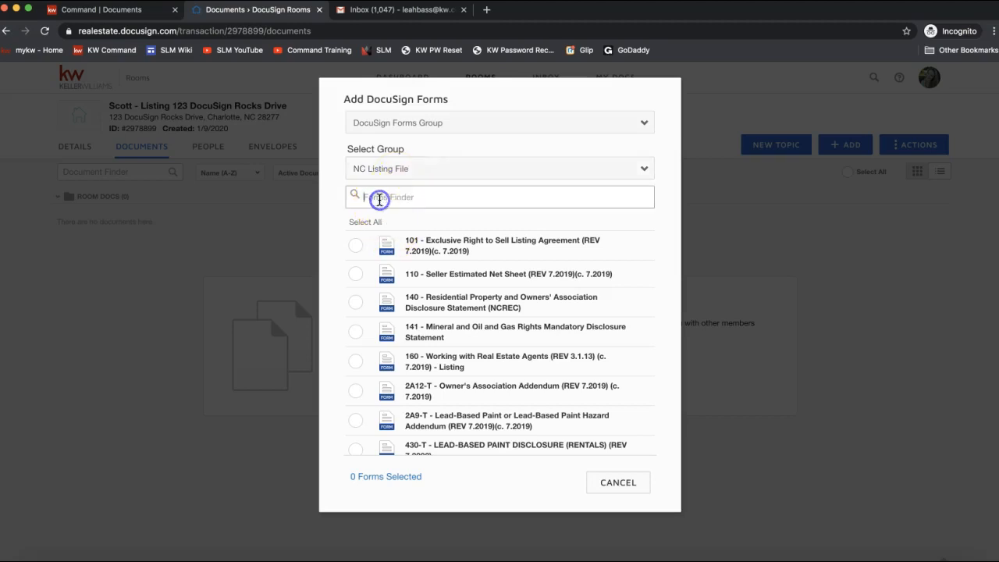
text(list)
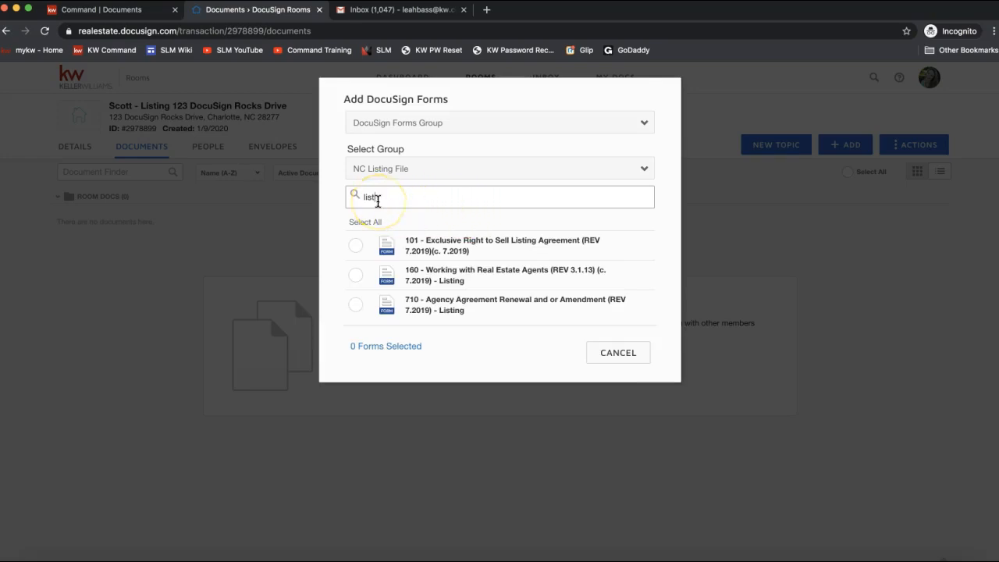
click(355, 248)
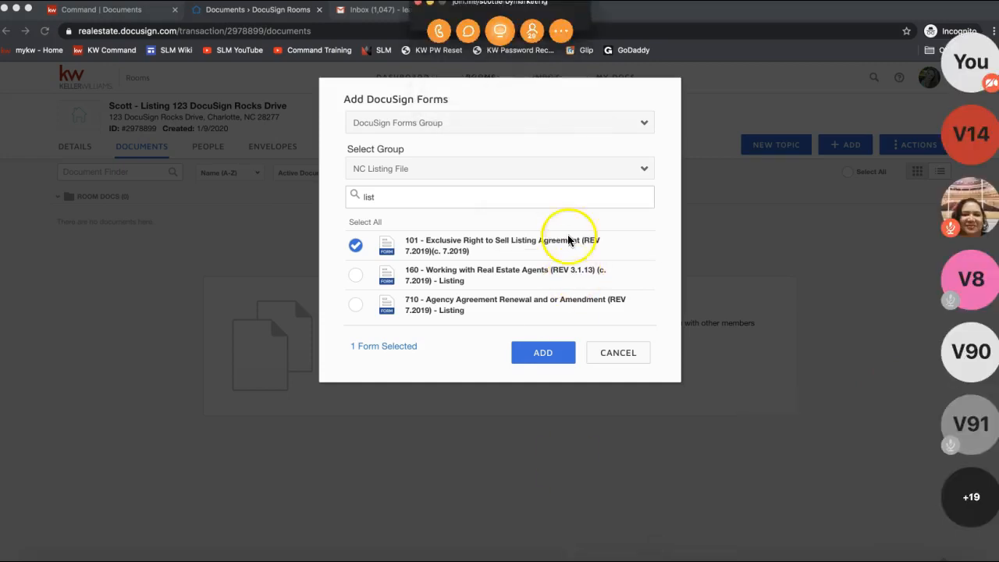
click(468, 30)
Step: Post the DocuSign shared notes link to everyone in the join.me chat, then minimize the meeting
key(Return)
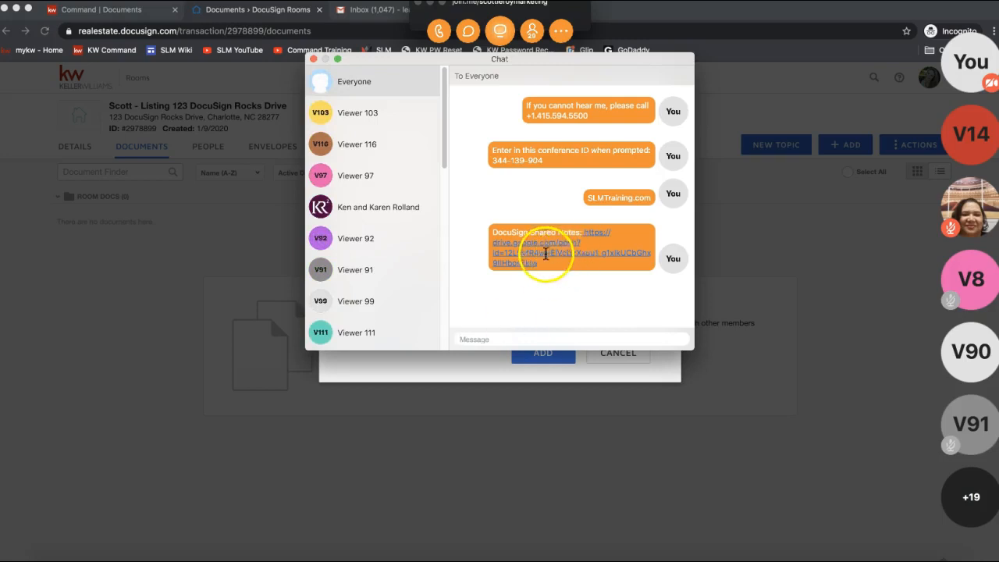
click(314, 62)
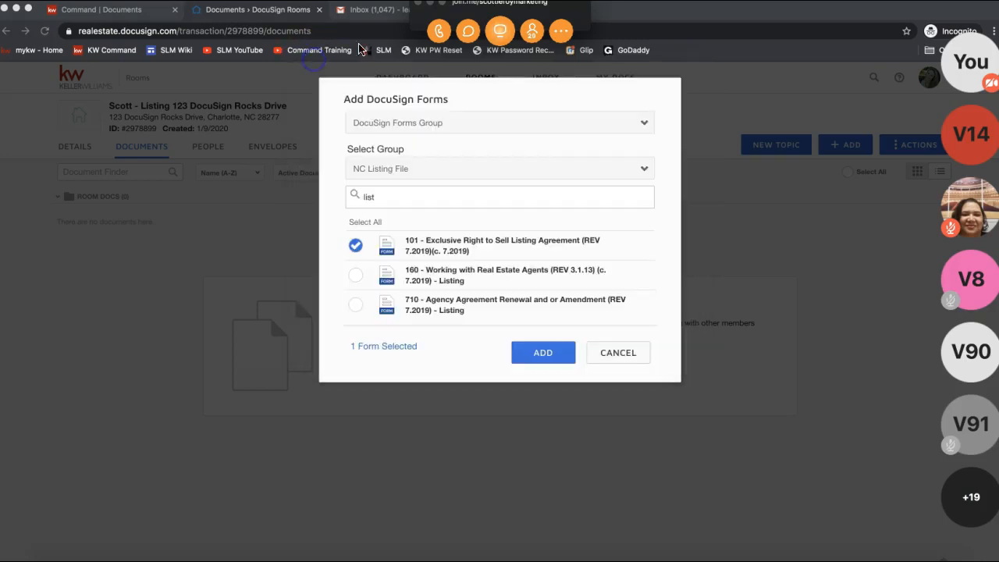
click(430, 5)
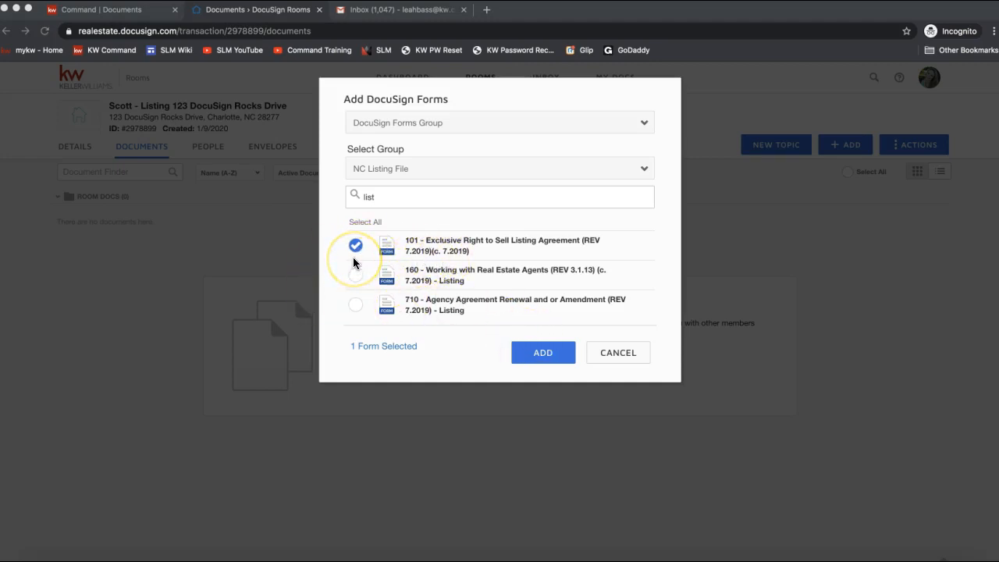
Step: Add the selected 101 Exclusive Right to Sell Listing Agreement form to the room
click(543, 360)
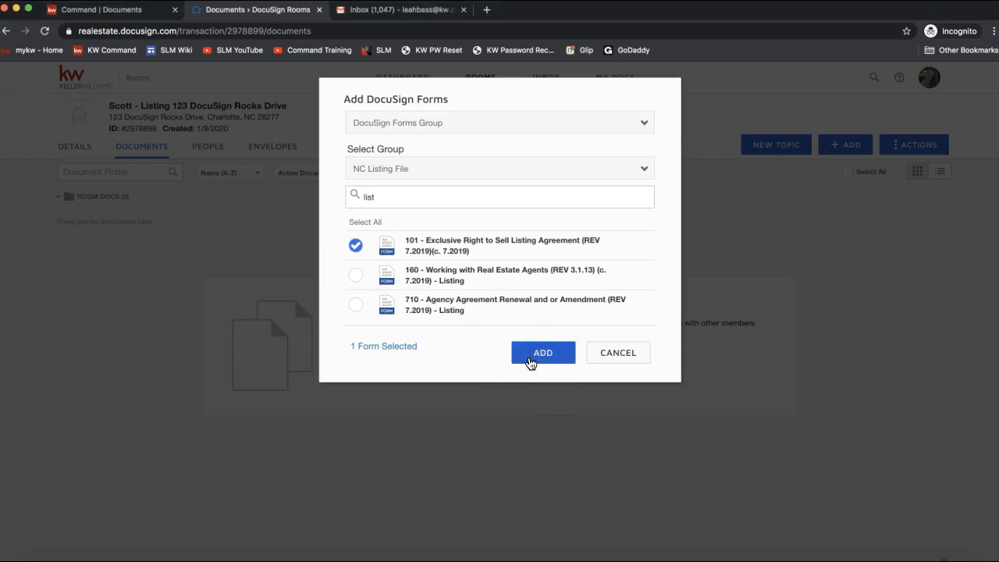
click(530, 361)
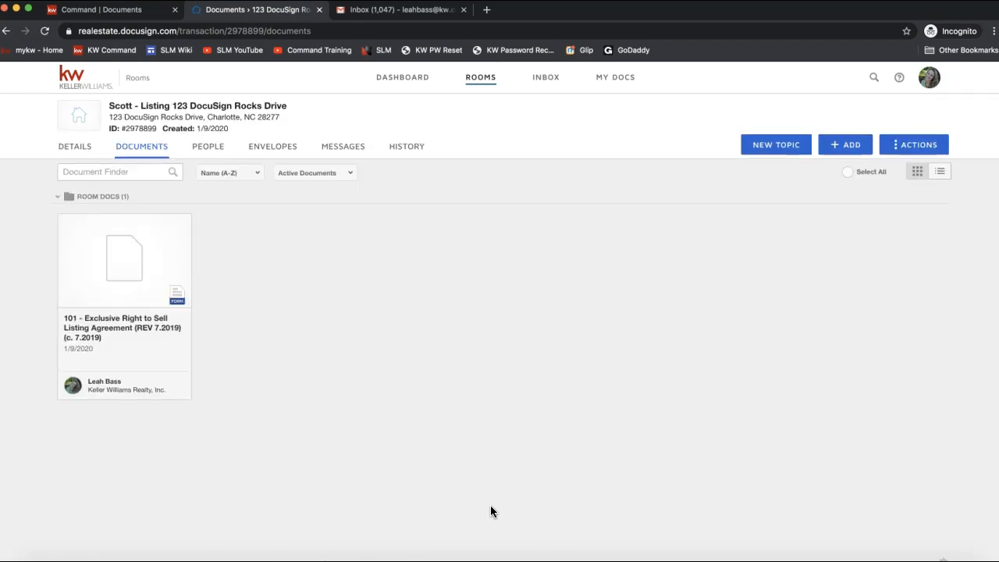
Step: Open the 101 Exclusive Right to Sell Listing Agreement document in the form editor
click(99, 267)
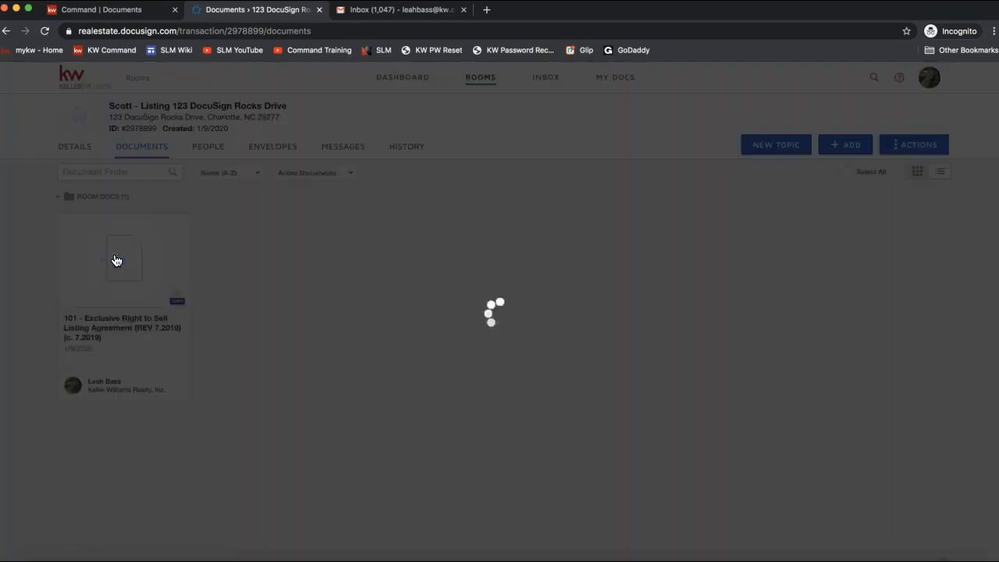
click(116, 264)
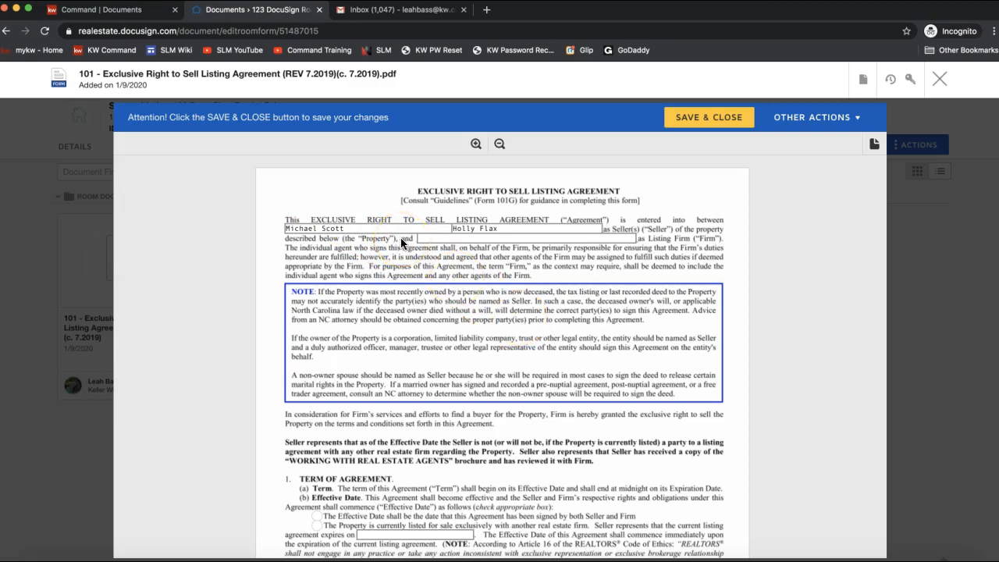
Step: Enter 'Keller Williams Realty - Ballantyne' in the agreement's Listing Firm field
click(310, 230)
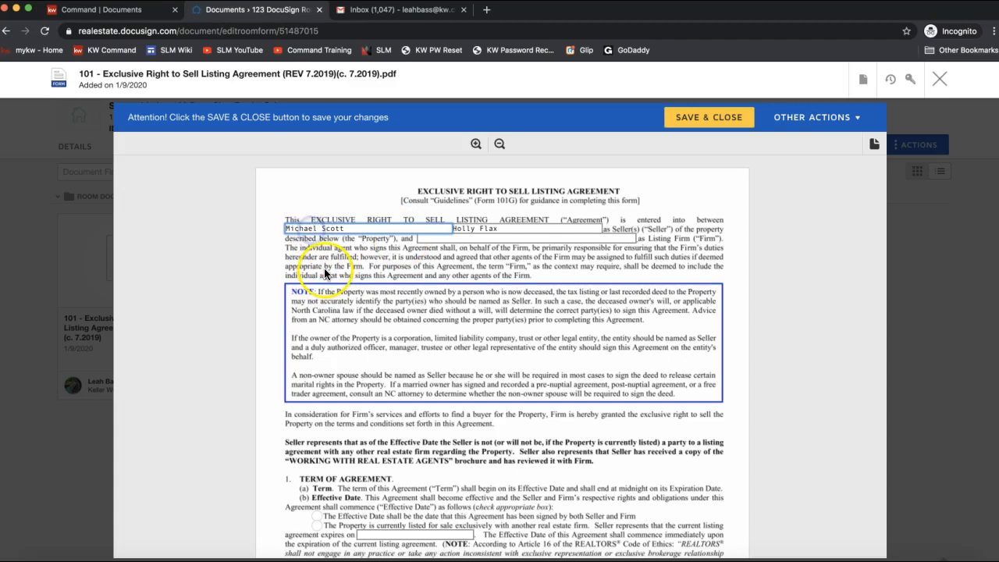
click(485, 229)
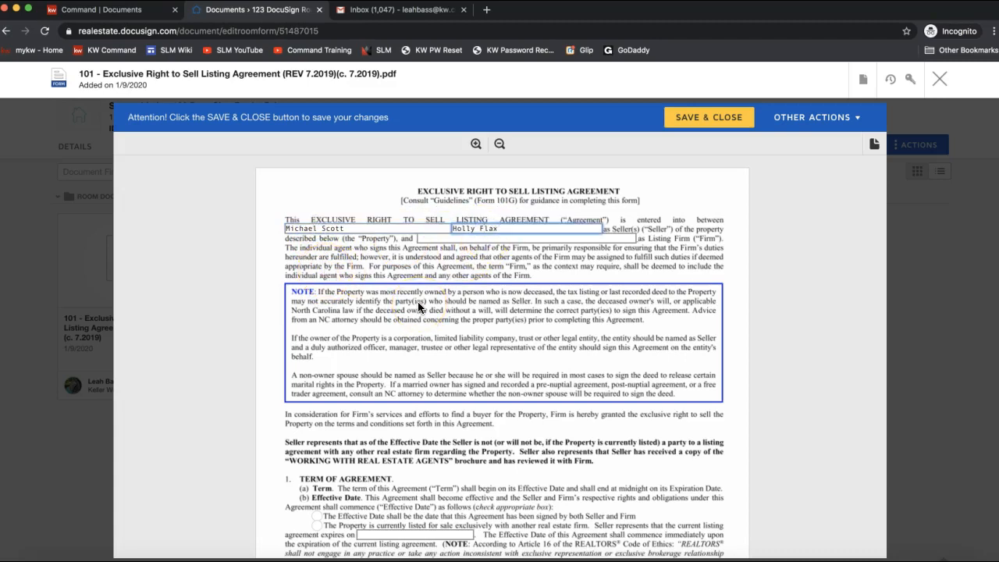
scroll(418, 307, down, 6)
click(364, 407)
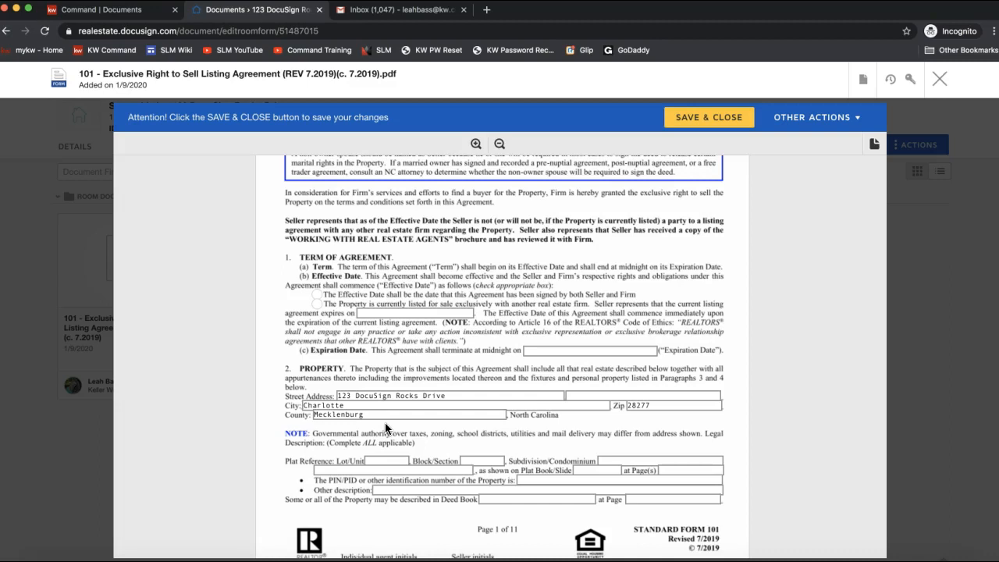
scroll(384, 424, up, 5)
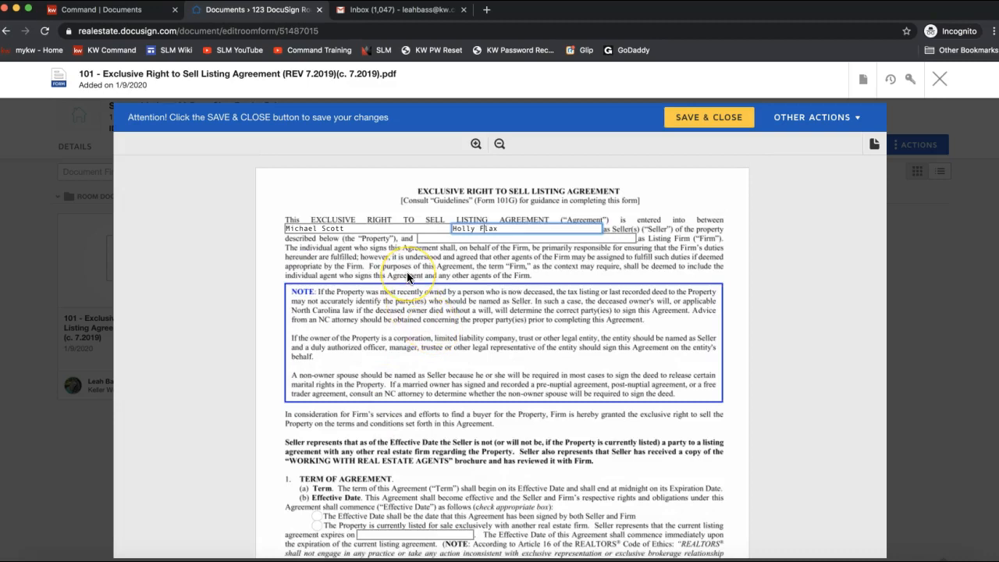
click(426, 237)
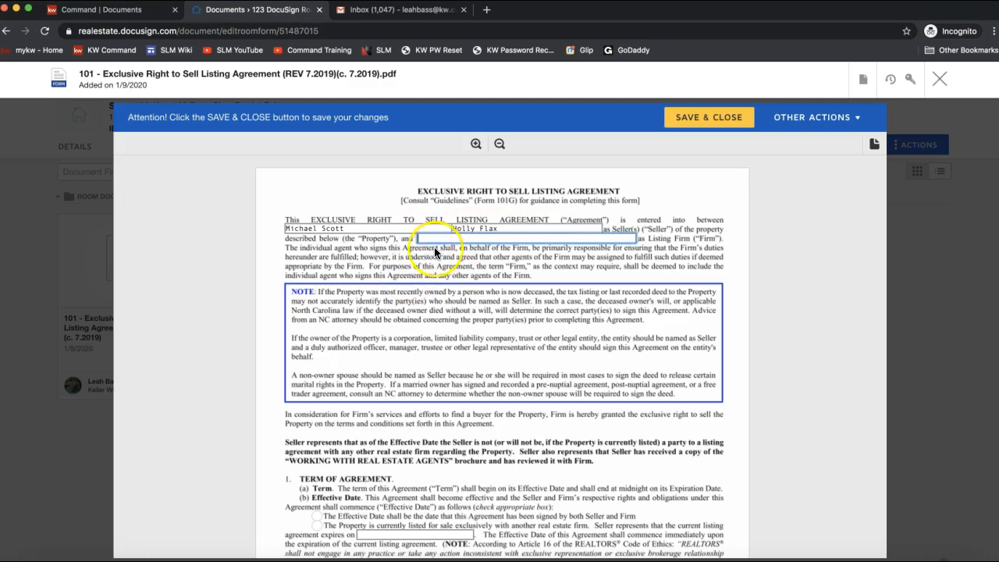
text(Keller Williams Realty - Ballantyne)
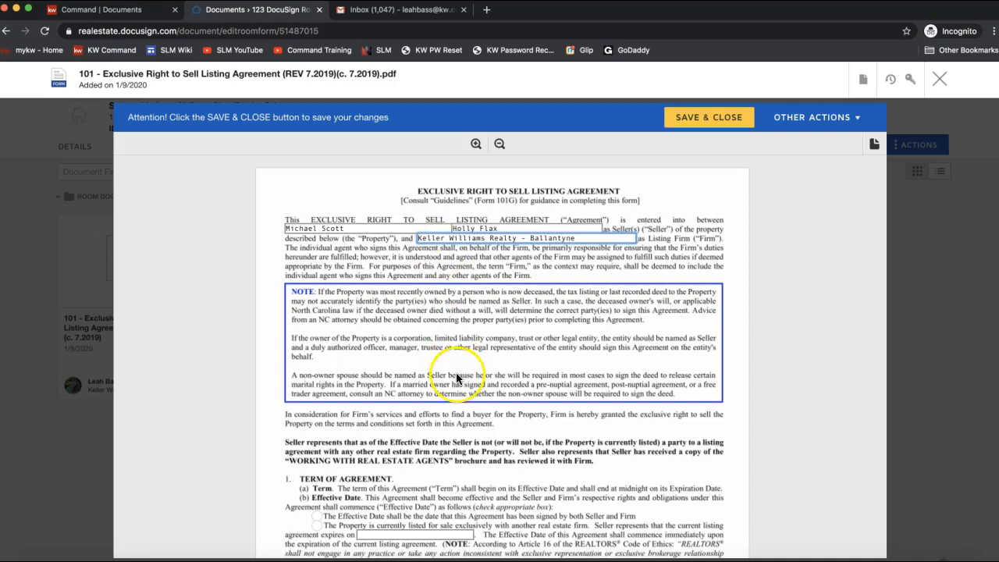
scroll(424, 235, down, 3)
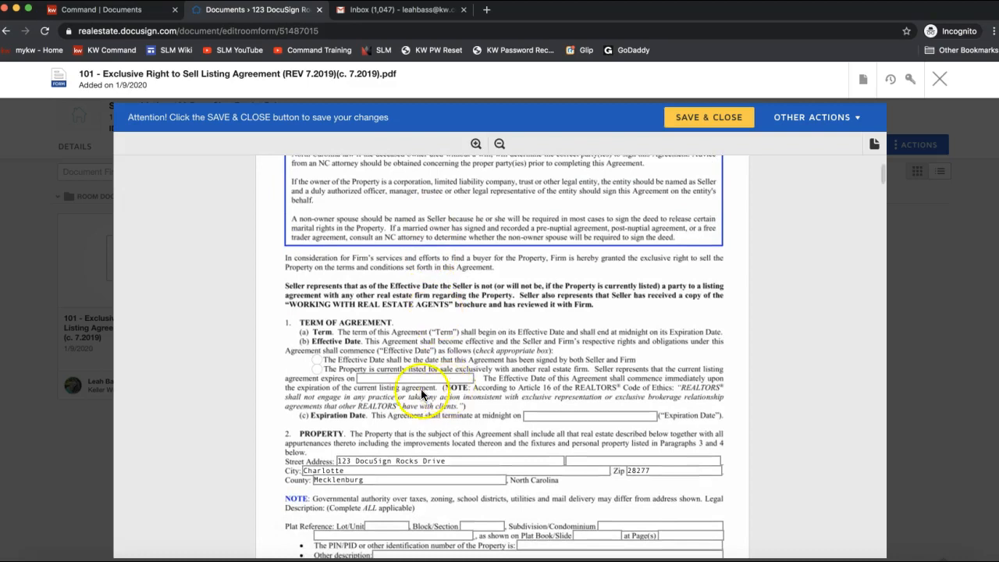
Step: Set the Expiration Date to 4/5/2020 and mark the property as currently listed with another firm
click(545, 416)
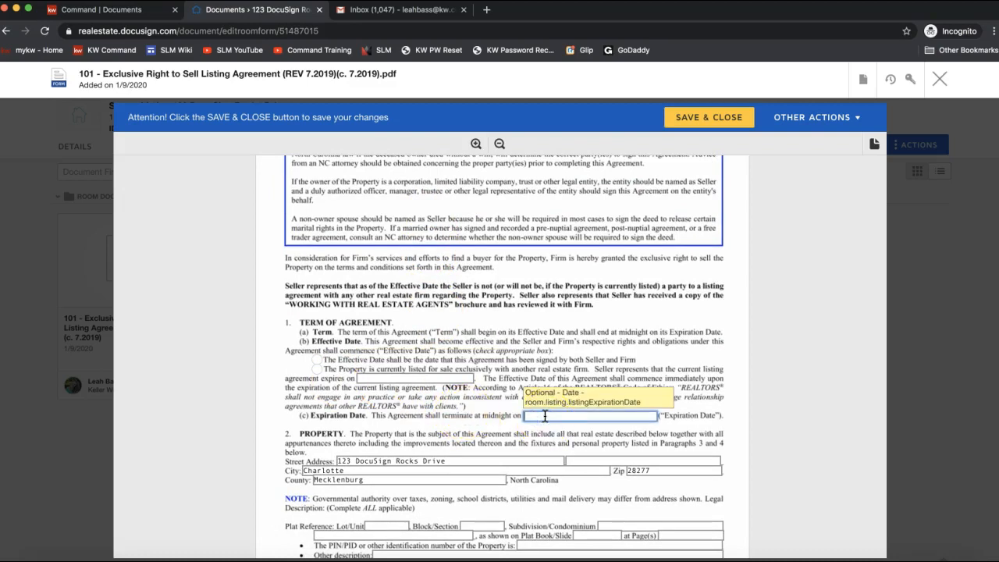
text(4/5/2020)
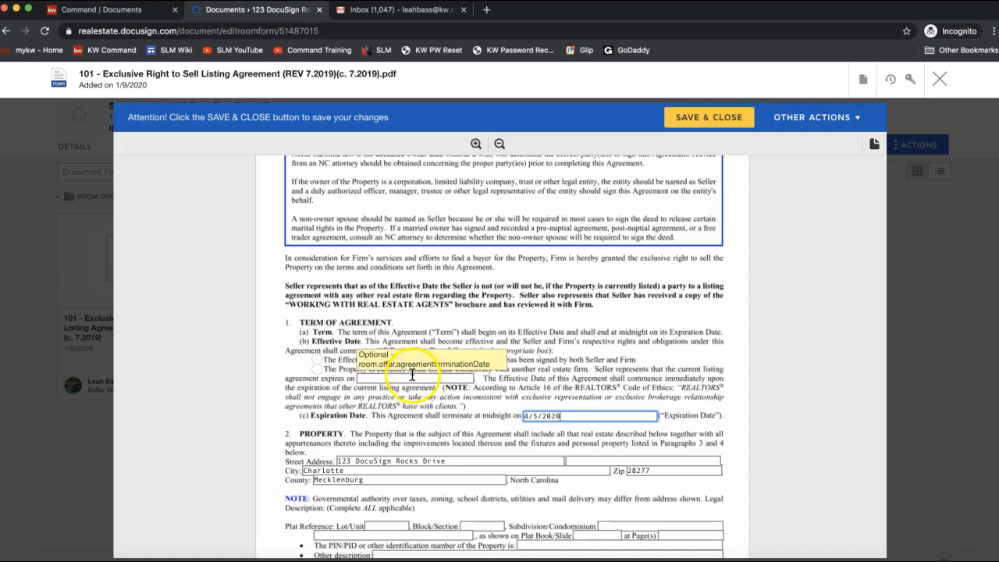
click(316, 370)
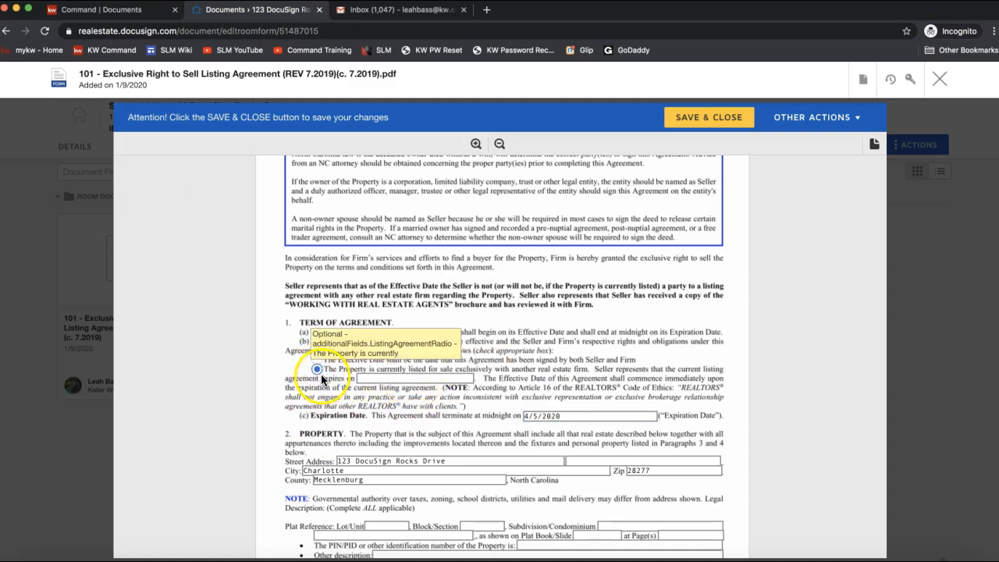
scroll(284, 444, down, 3)
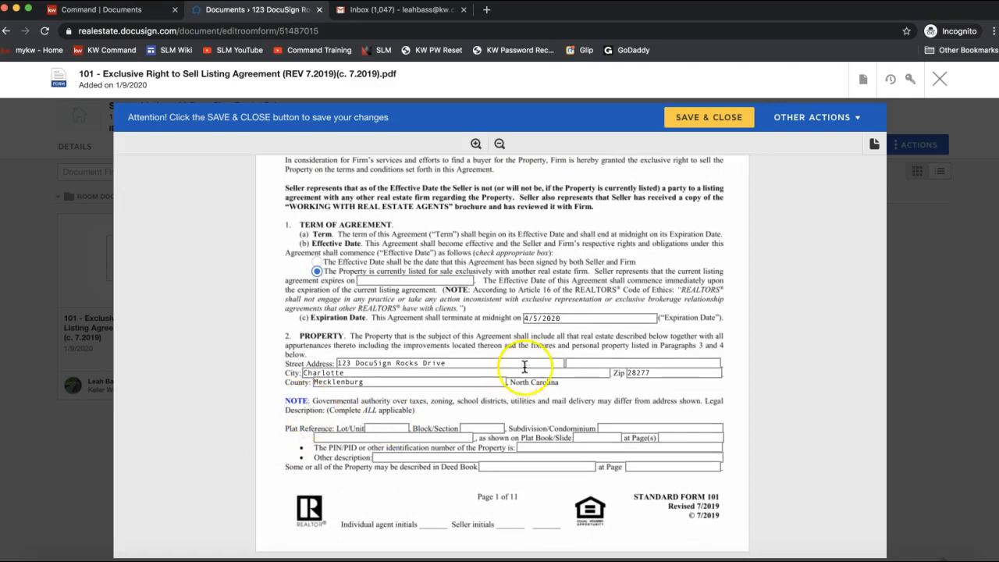
scroll(530, 364, down, 5)
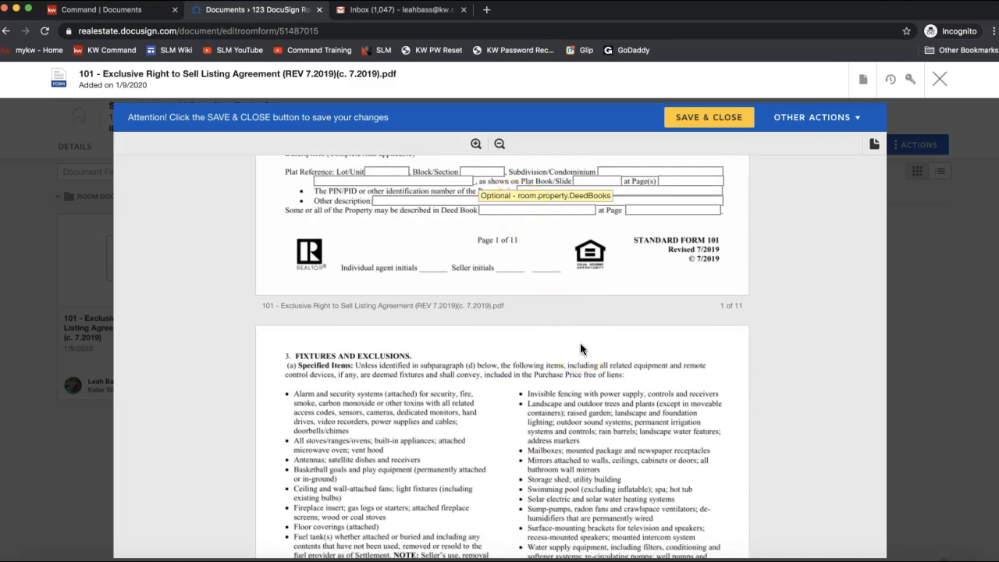
scroll(580, 349, up, 10)
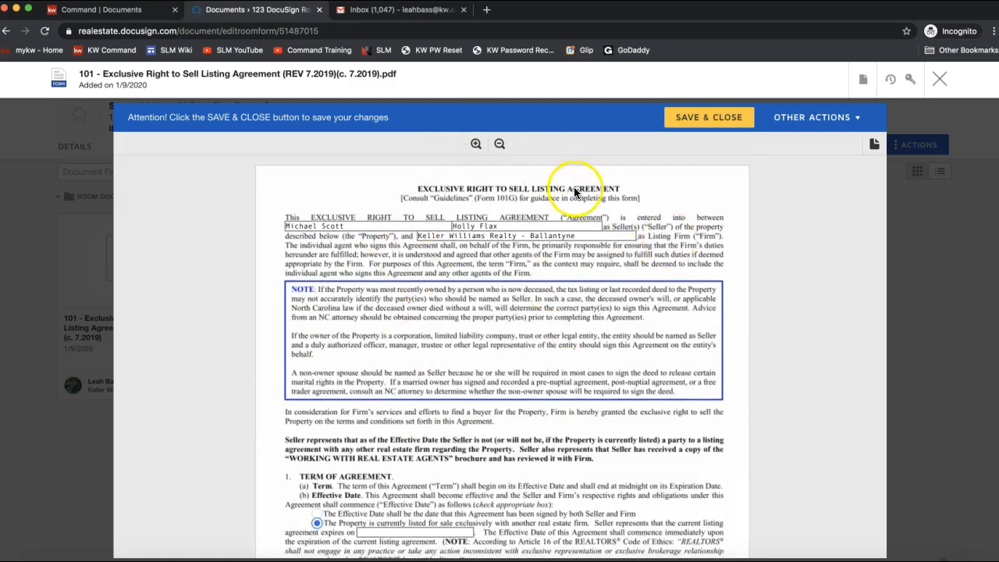
Step: Save and close the filled listing agreement, then reopen it from Room Docs
click(709, 124)
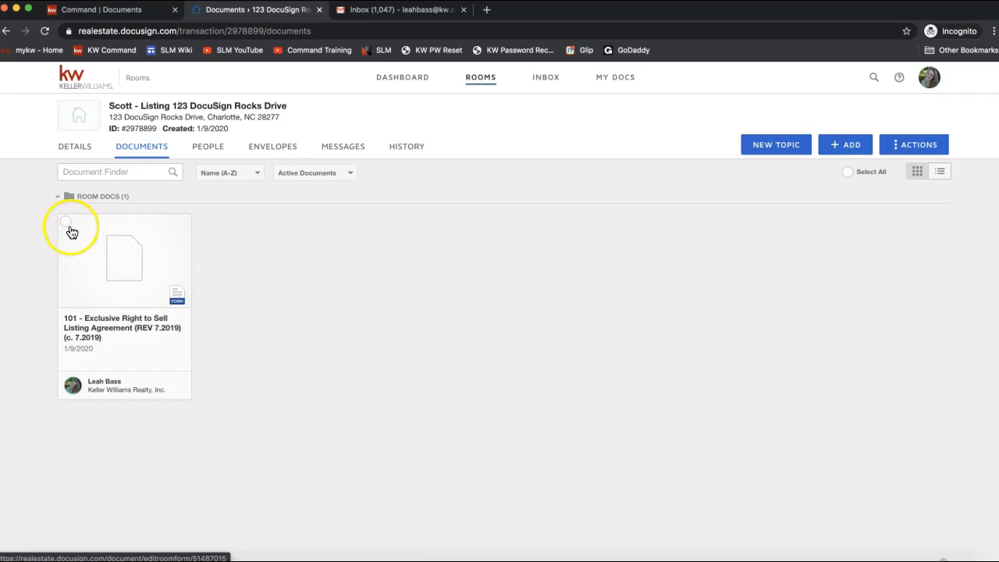
click(120, 251)
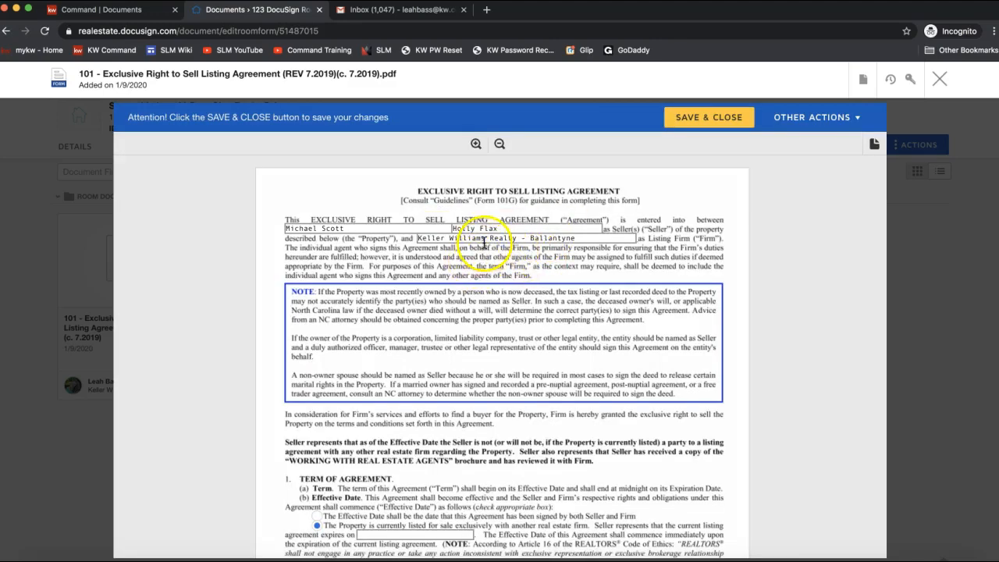
Step: Start a new DocuSign envelope from the listing agreement's Document Actions menu
click(863, 87)
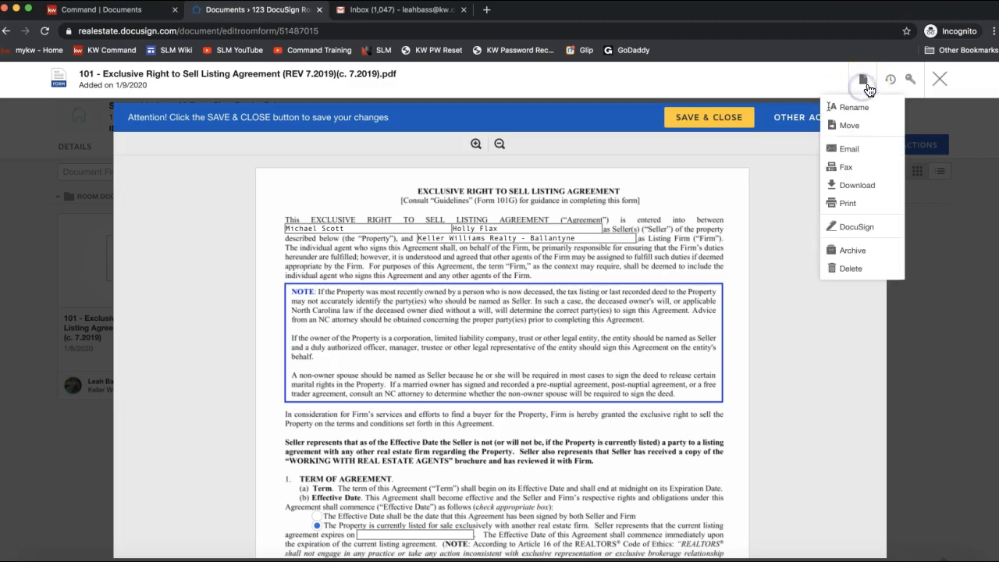
click(855, 107)
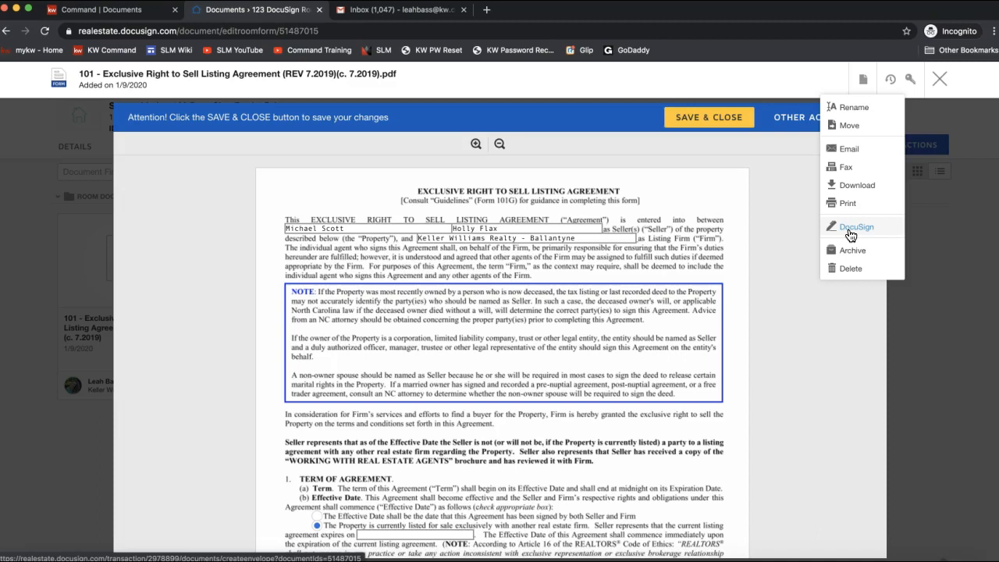
click(706, 118)
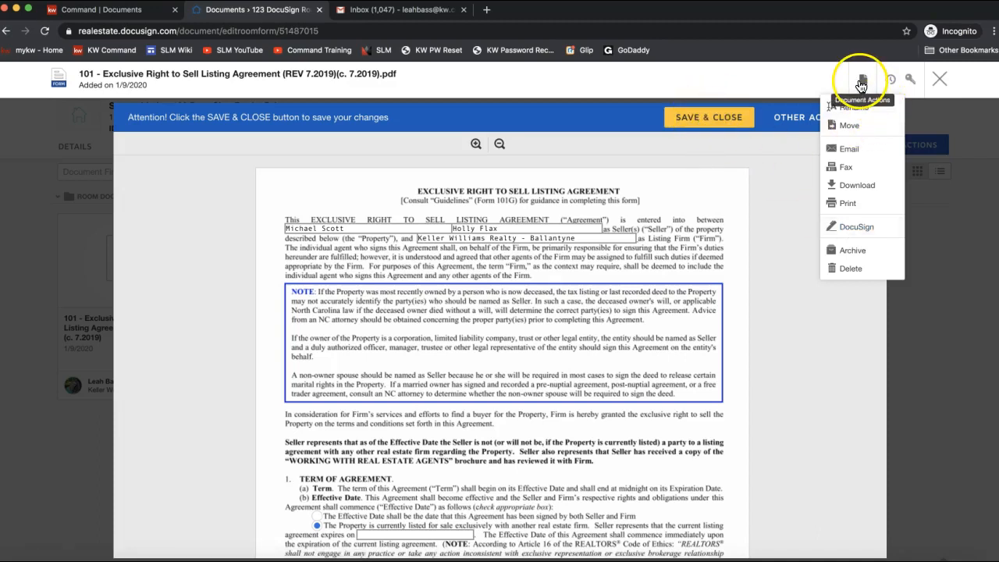
click(862, 211)
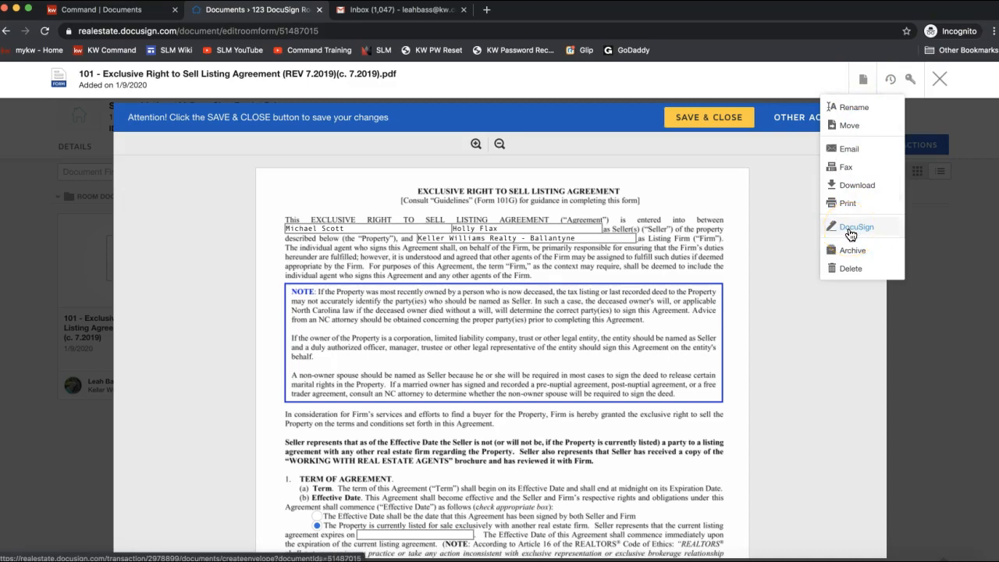
click(851, 231)
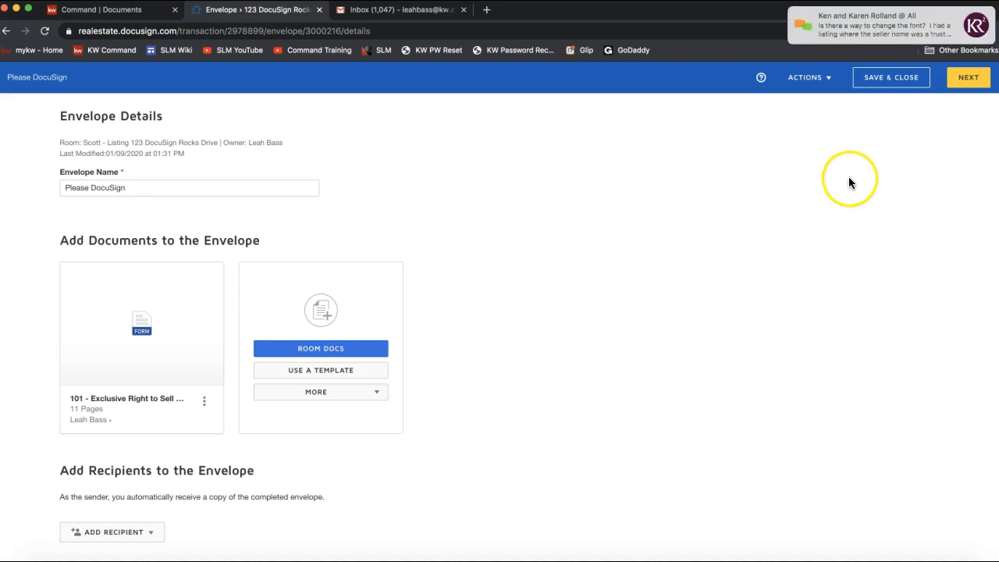
click(868, 22)
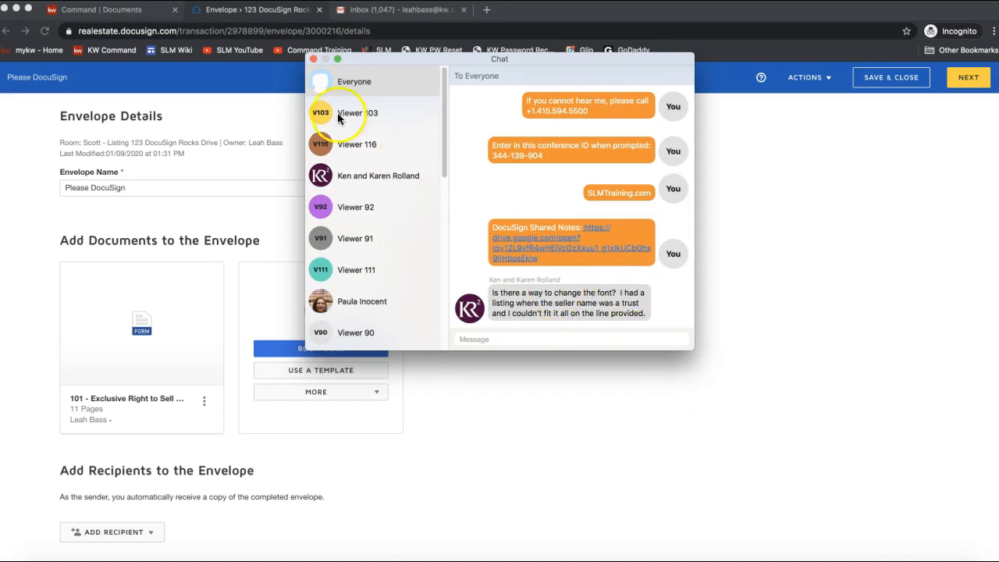
click(313, 60)
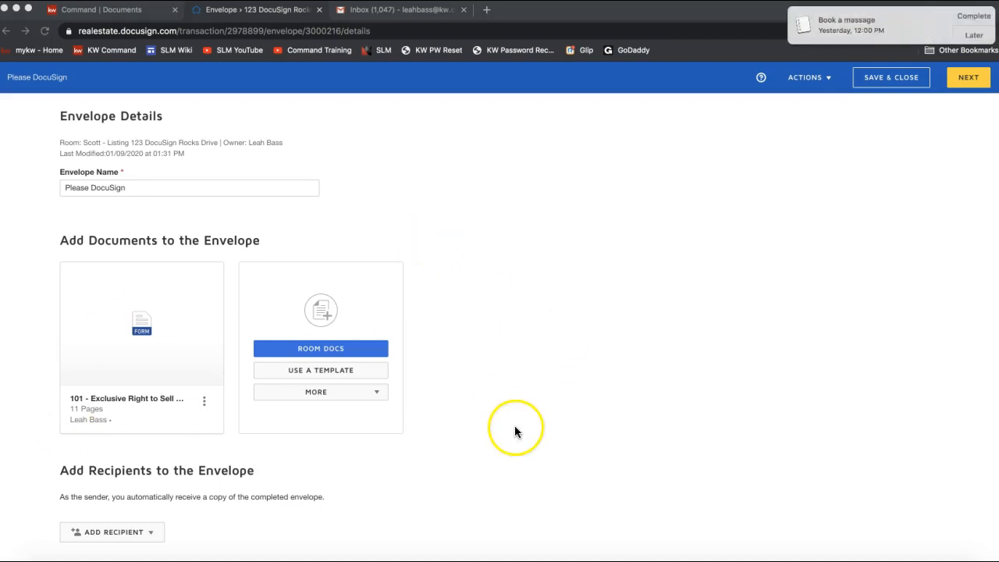
click(906, 559)
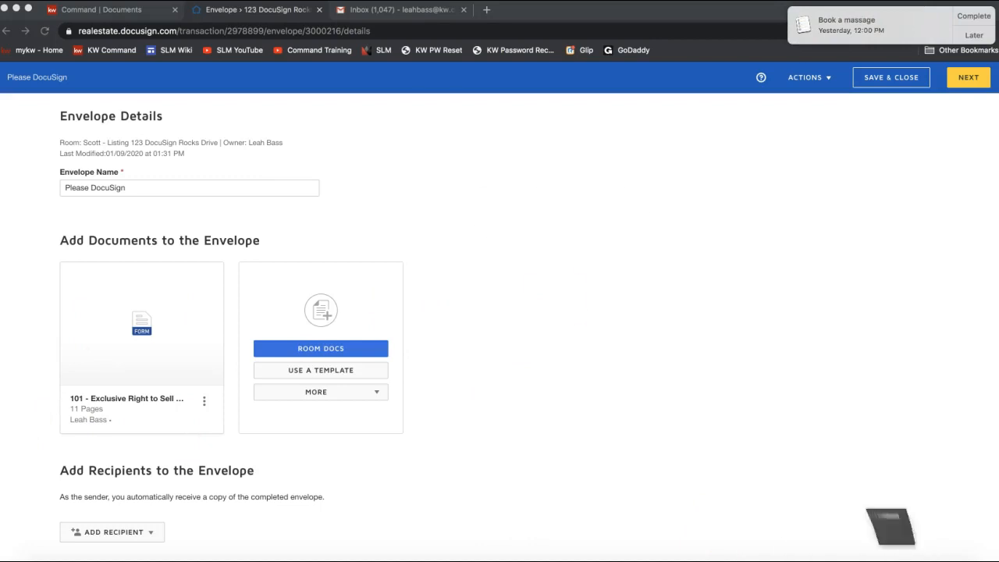
click(429, 4)
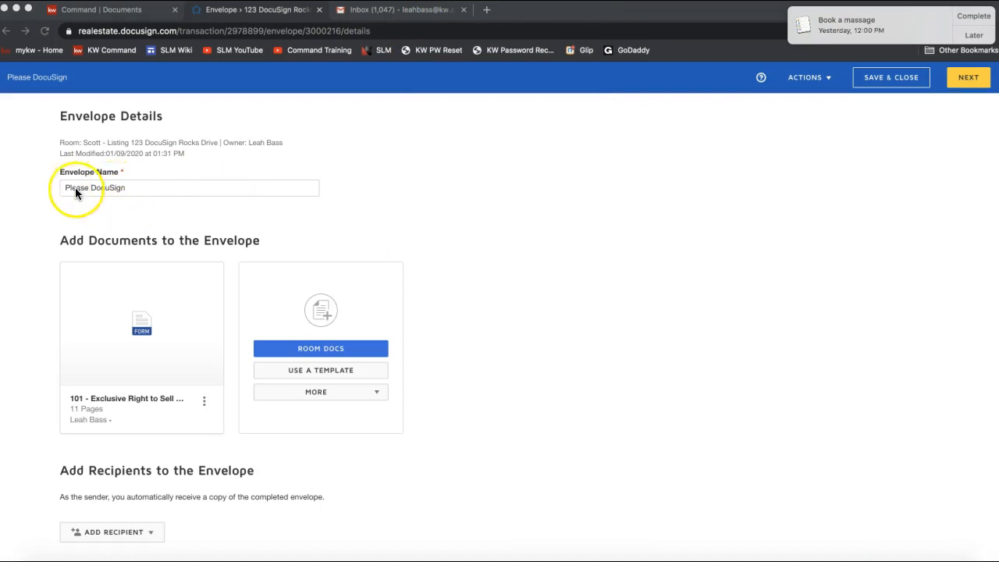
Step: Rename the envelope to 'Please DocuSign - Listing Agreement'
click(137, 189)
double_click(137, 188)
click(137, 188)
click(138, 188)
text(-)
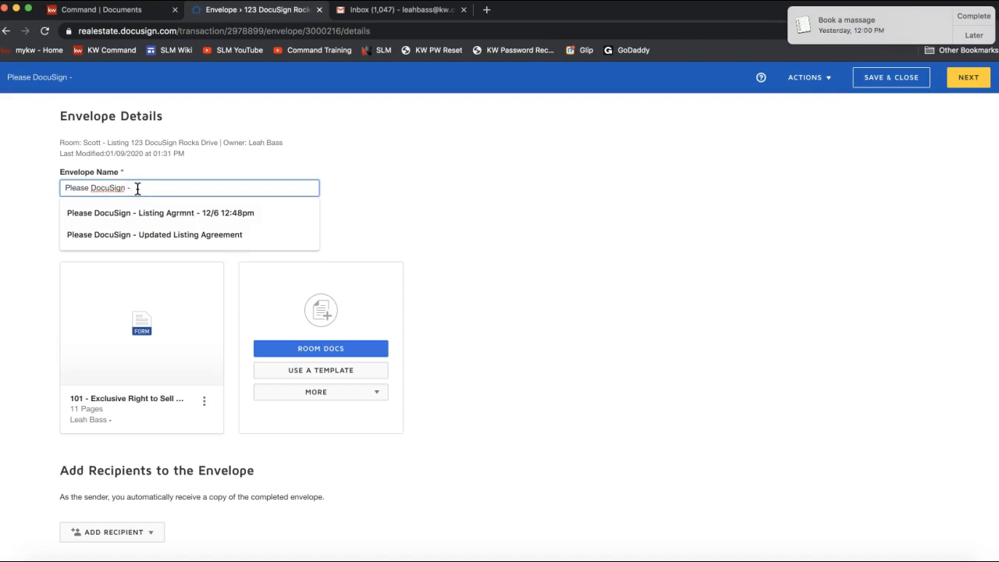
text( Listing Agreement -)
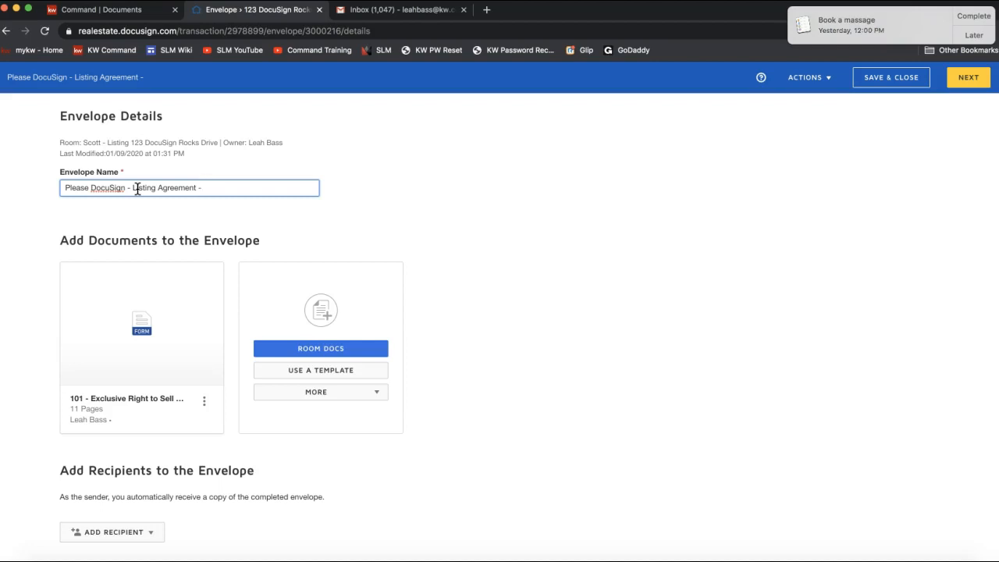
key(BackSpace)
key(BackSpace)
scroll(168, 207, down, 3)
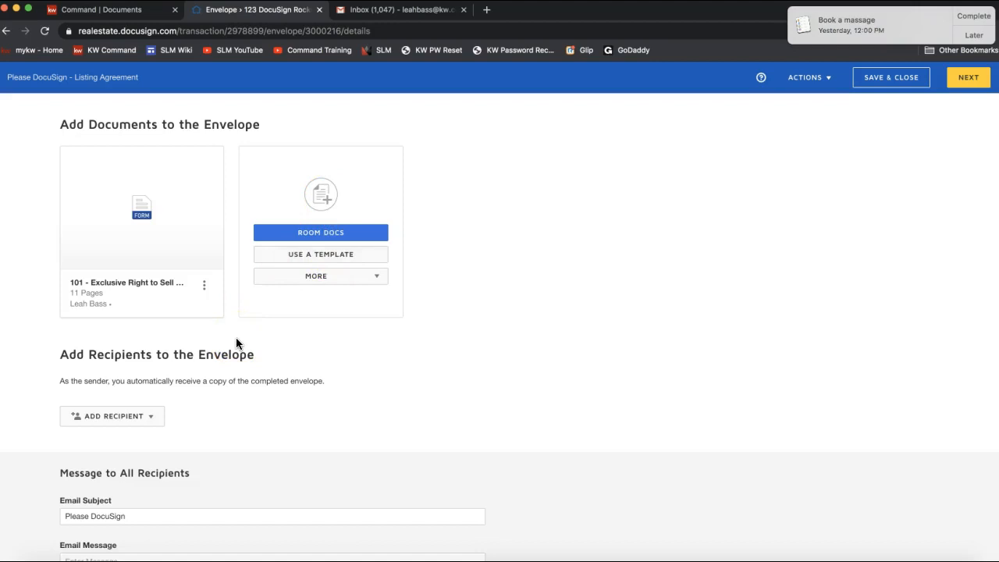
Step: Add recipients using the form's Pre-Tagged Roles and open Seller One's recipient dropdown
scroll(239, 343, down, 2)
click(110, 362)
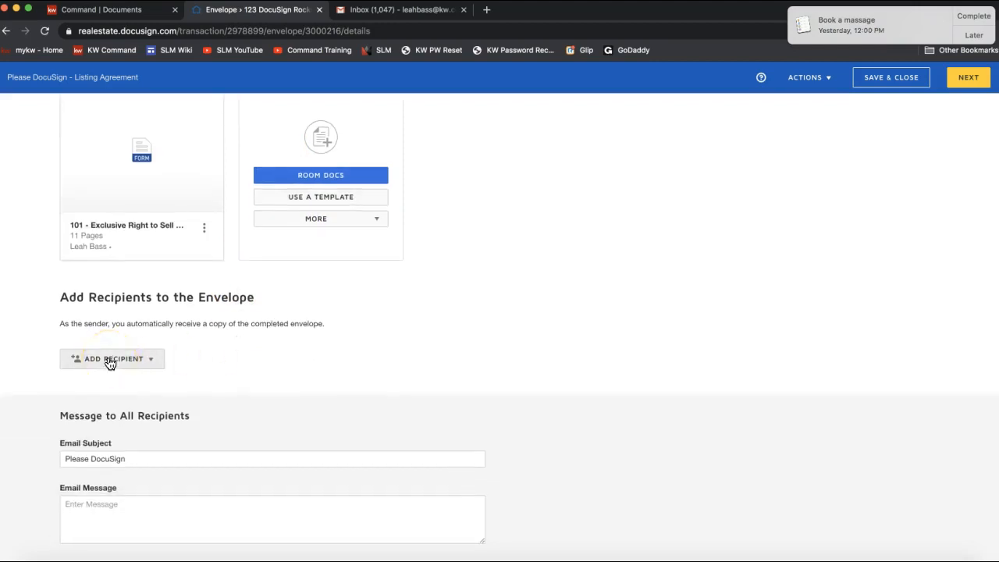
click(972, 35)
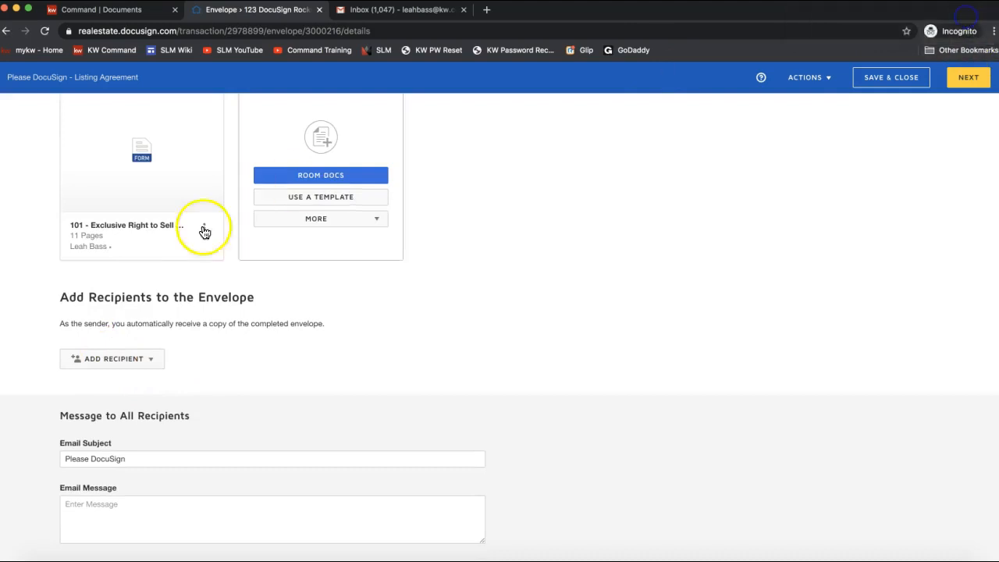
click(127, 365)
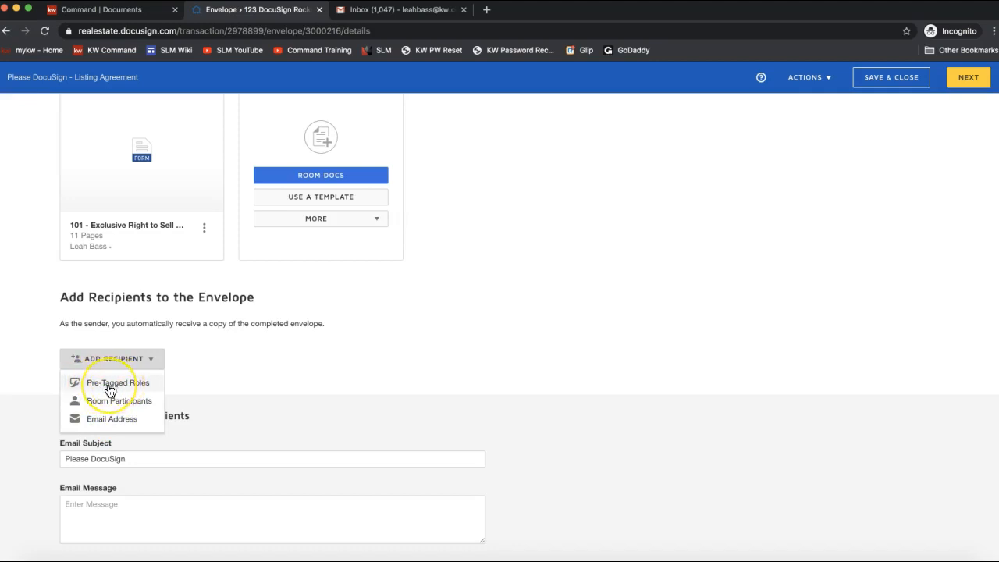
click(110, 386)
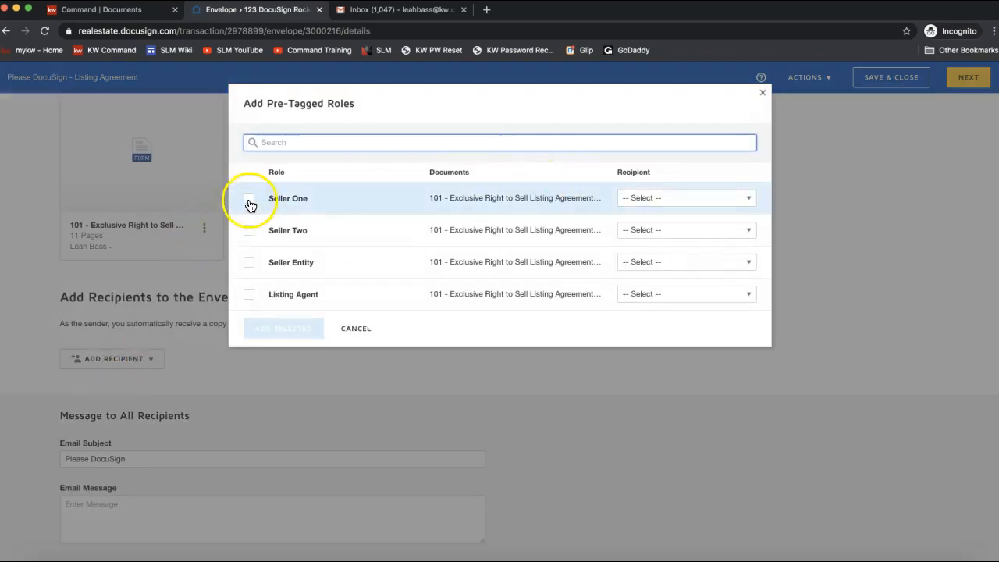
click(673, 197)
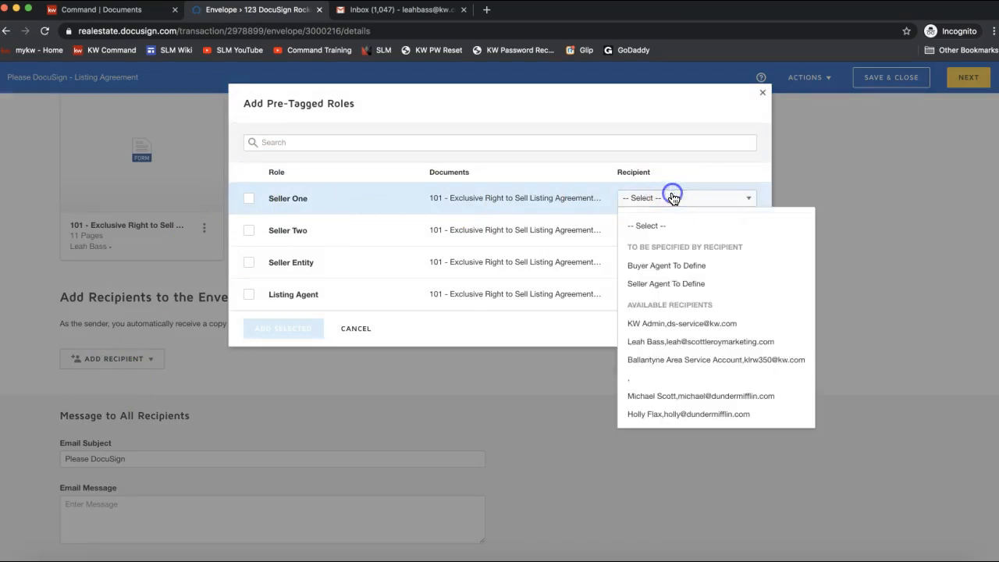
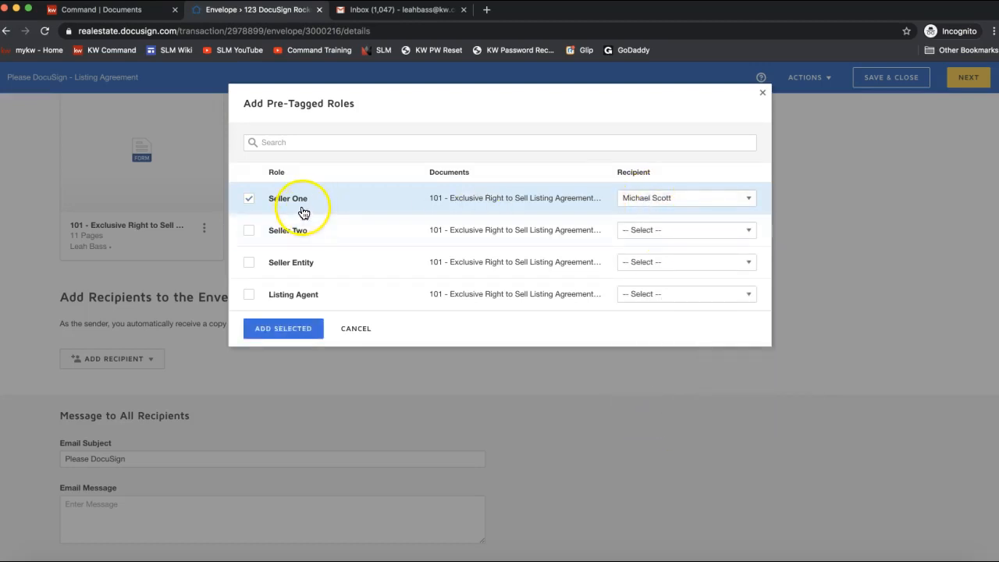
Step: Assign the second seller's contact to Seller Two and add both seller roles to the envelope
click(637, 232)
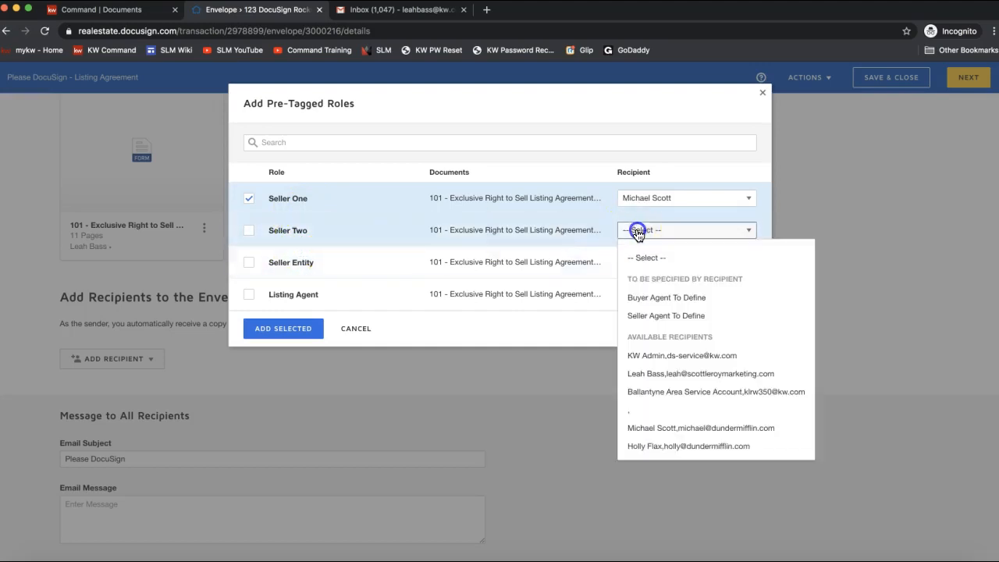
click(654, 448)
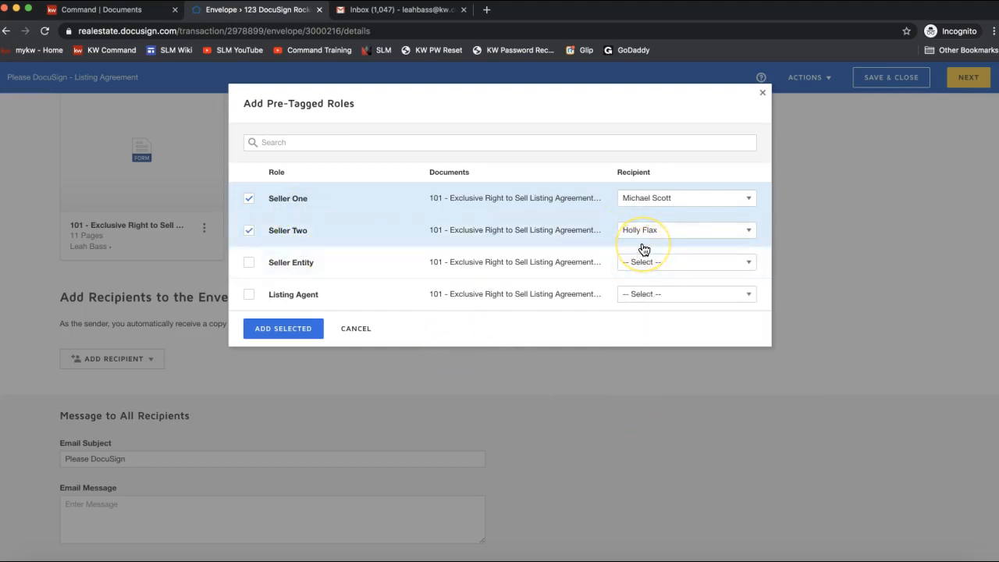
click(271, 334)
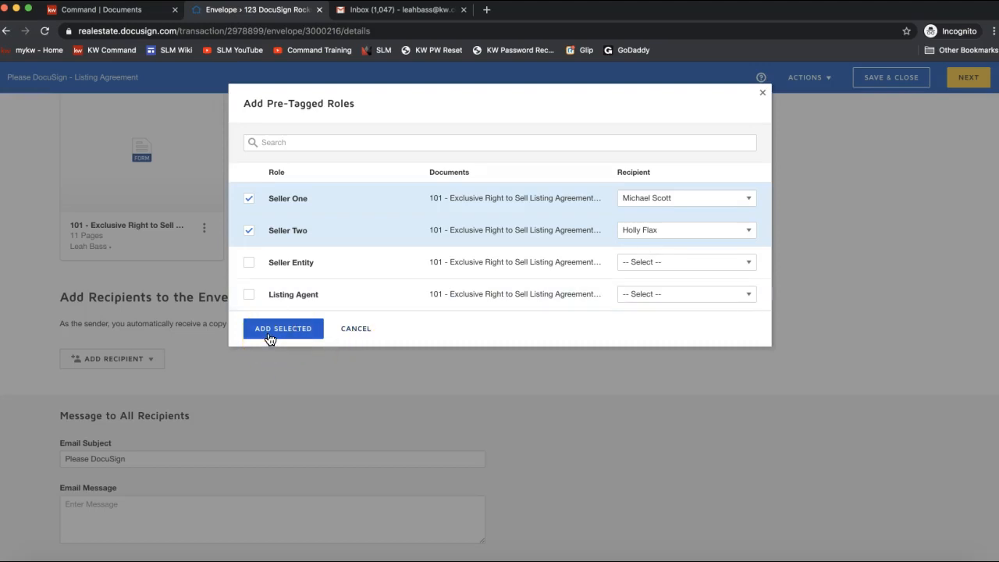
click(272, 336)
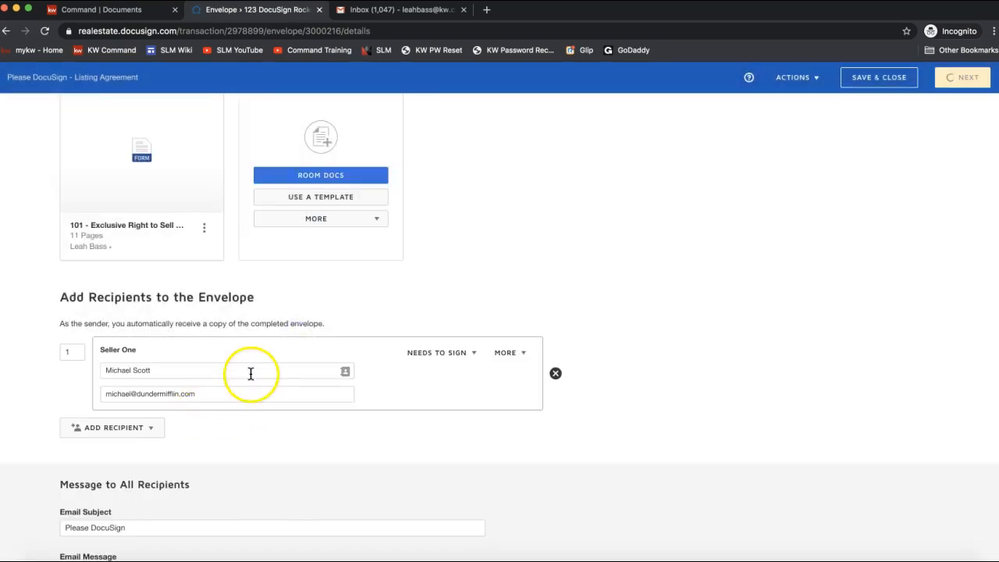
Step: Set Seller Two's routing order to 1, matching Seller One, so both sign simultaneously
scroll(423, 271, down, 3)
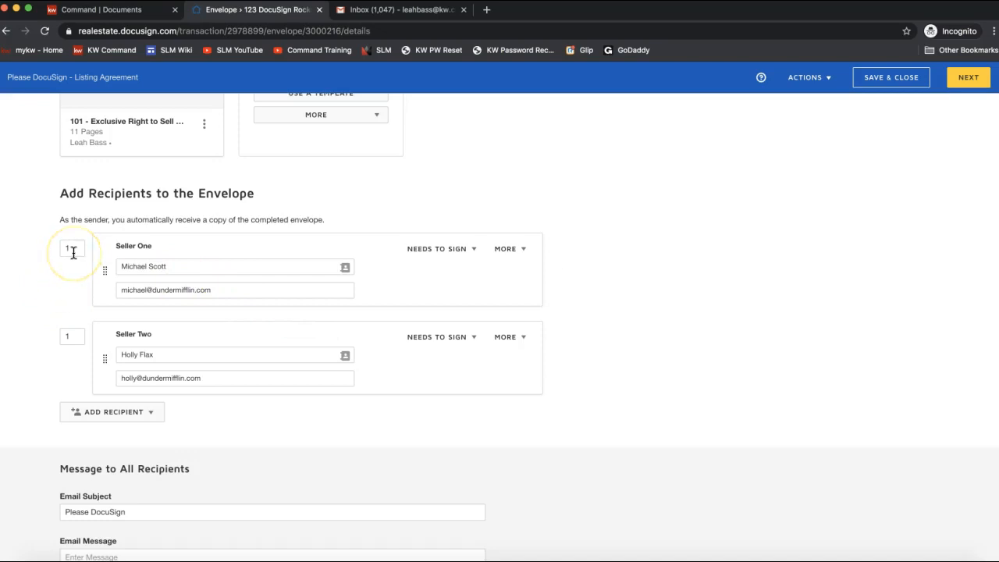
click(72, 337)
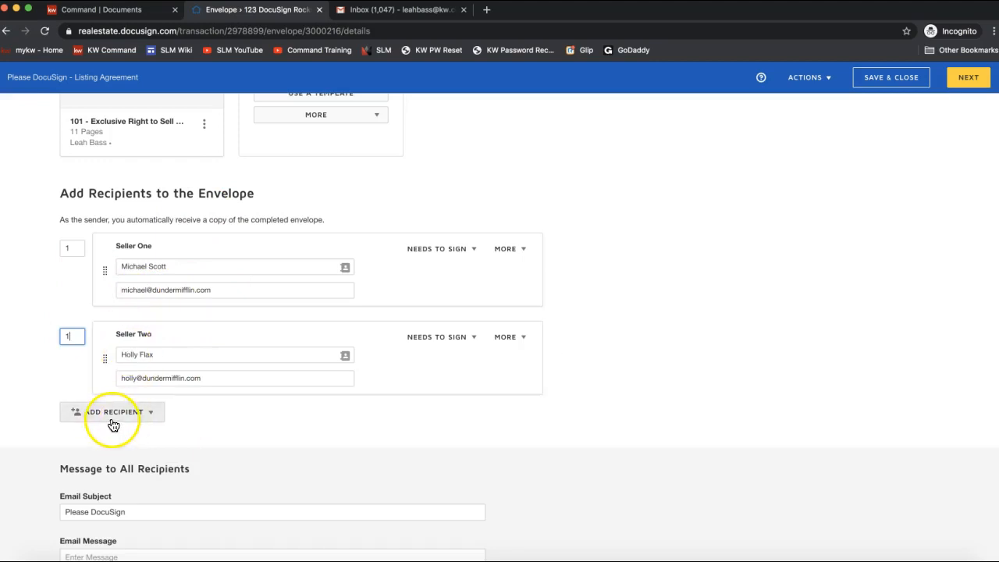
click(68, 338)
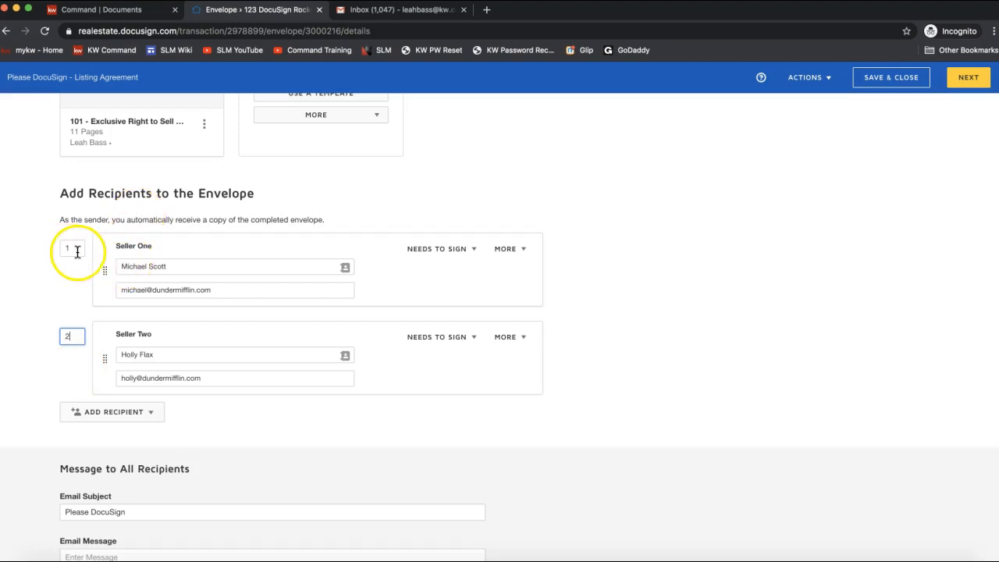
click(76, 337)
click(43, 250)
click(74, 337)
text(1)
click(435, 251)
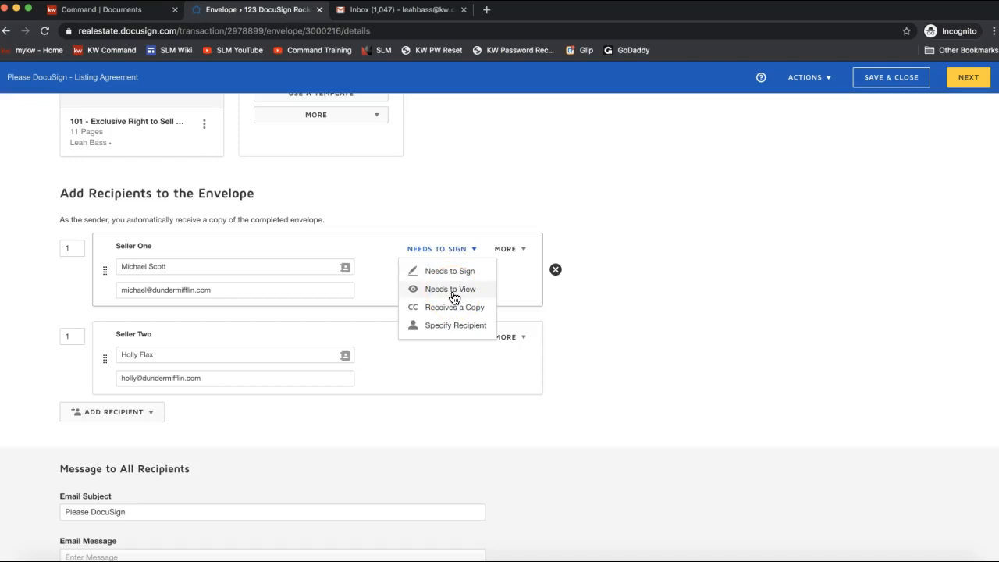
click(443, 299)
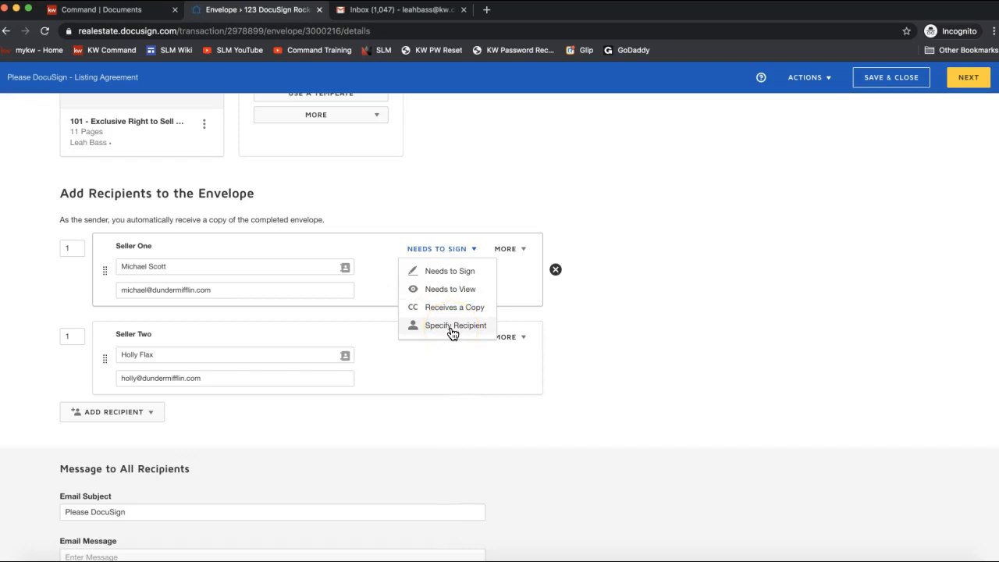
click(509, 248)
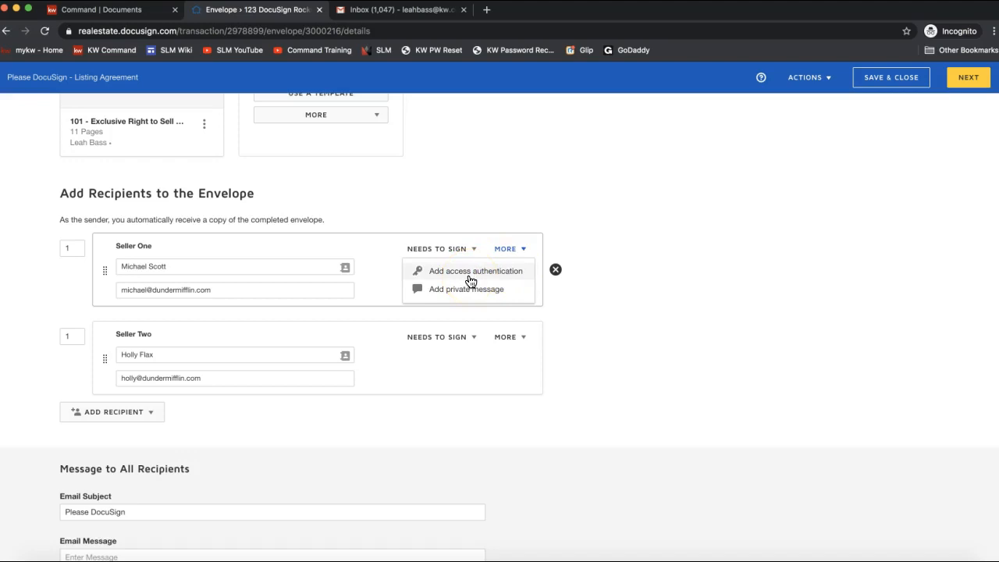
click(435, 275)
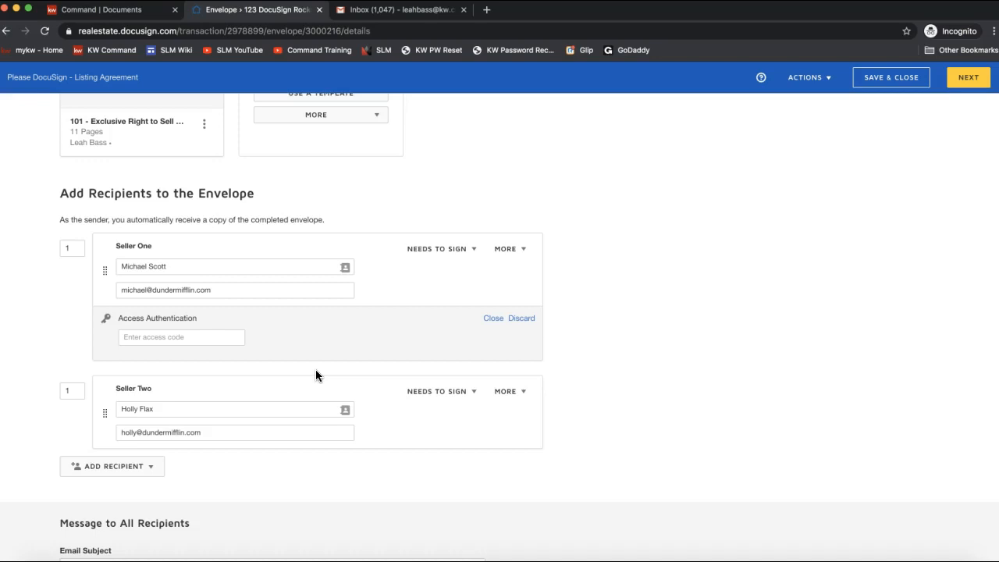
click(127, 340)
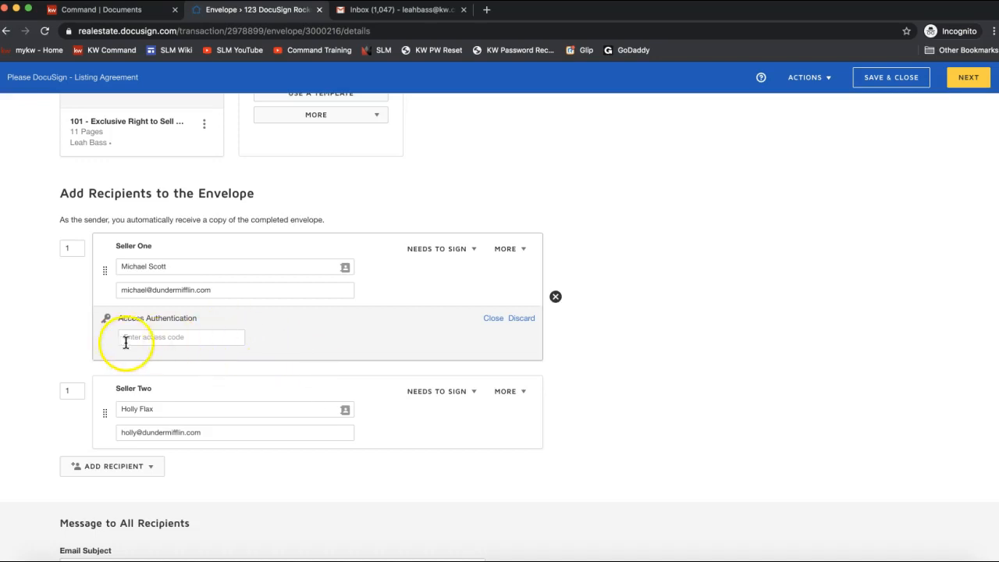
click(148, 340)
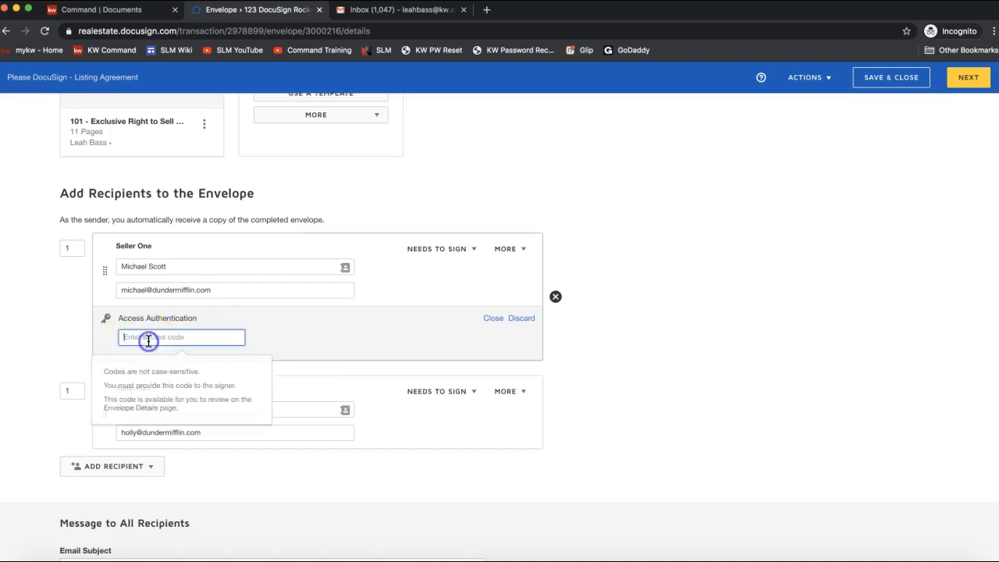
click(186, 339)
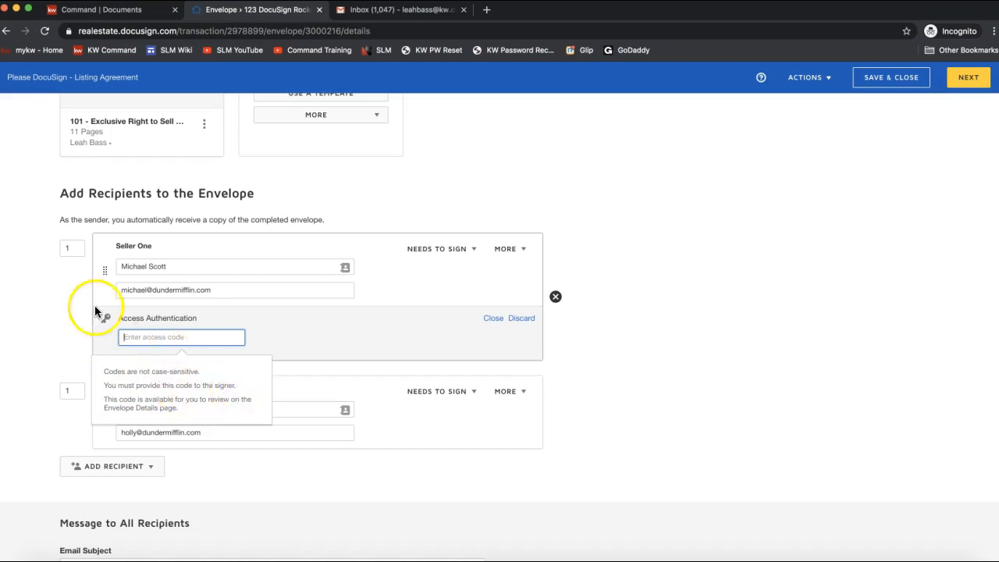
click(515, 319)
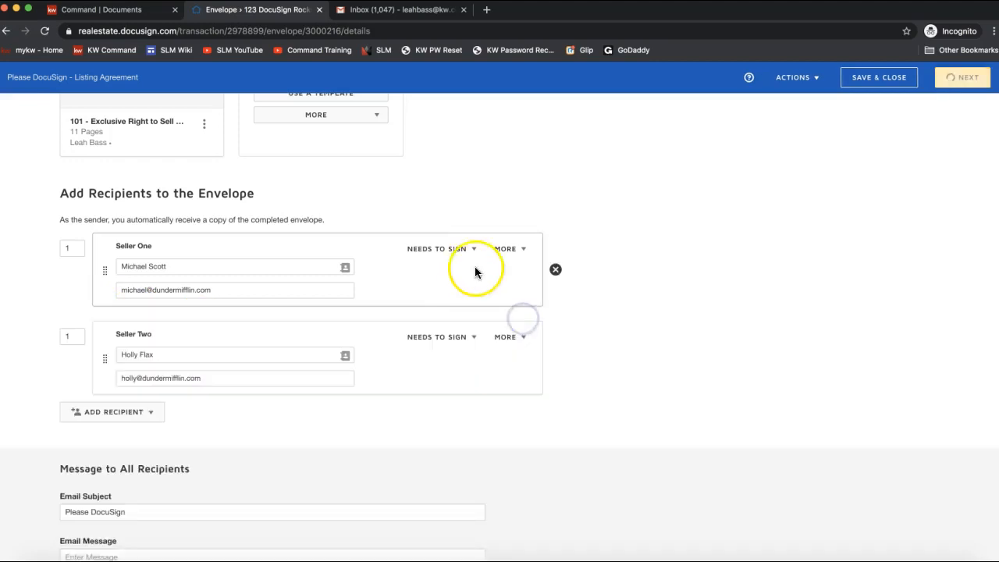
scroll(553, 380, down, 2)
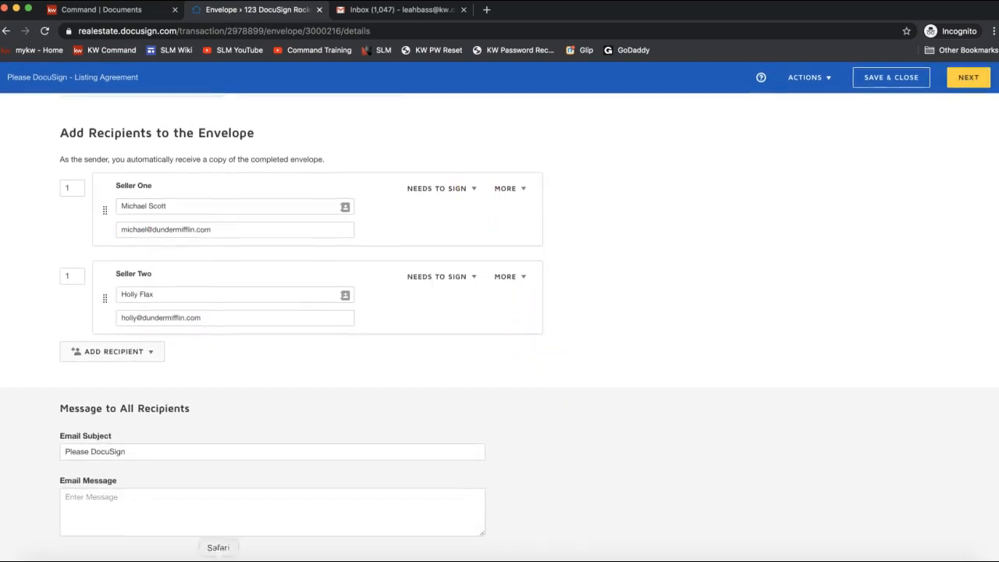
Step: Write the email message 'Here is the listing agreement we spoke about over the phone! Let me know if you have any questions at all.'
click(109, 453)
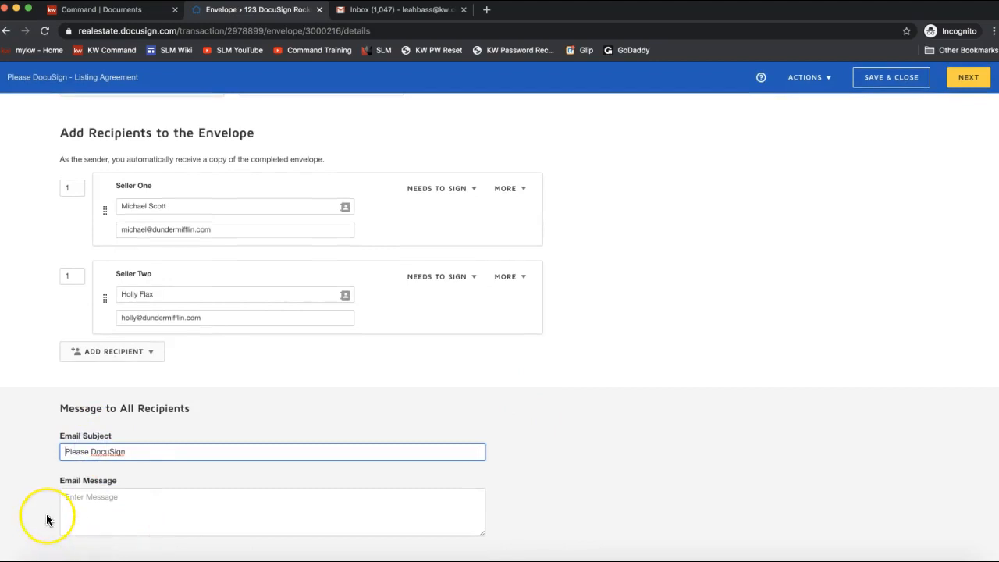
click(65, 452)
drag(65, 452, 170, 452)
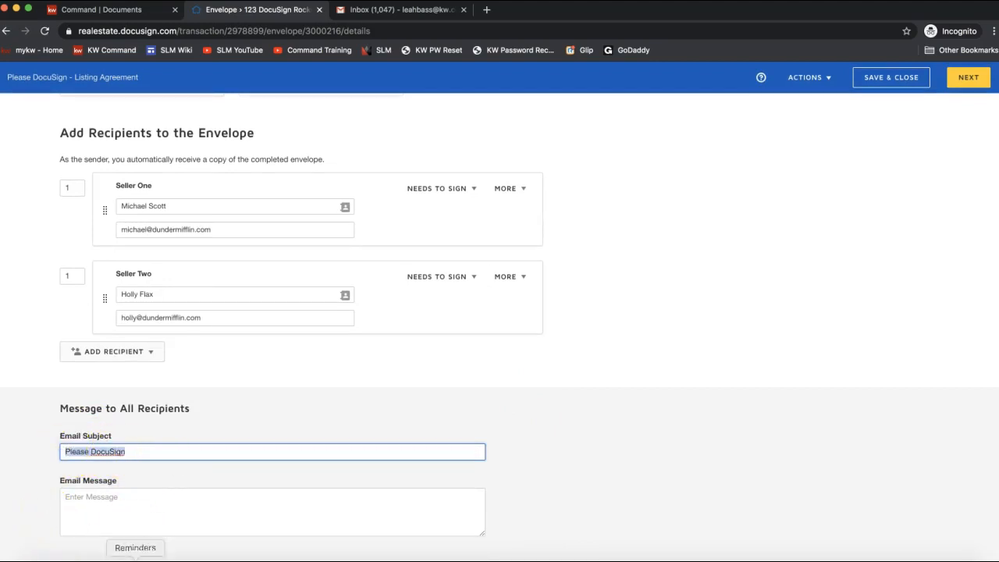
click(98, 496)
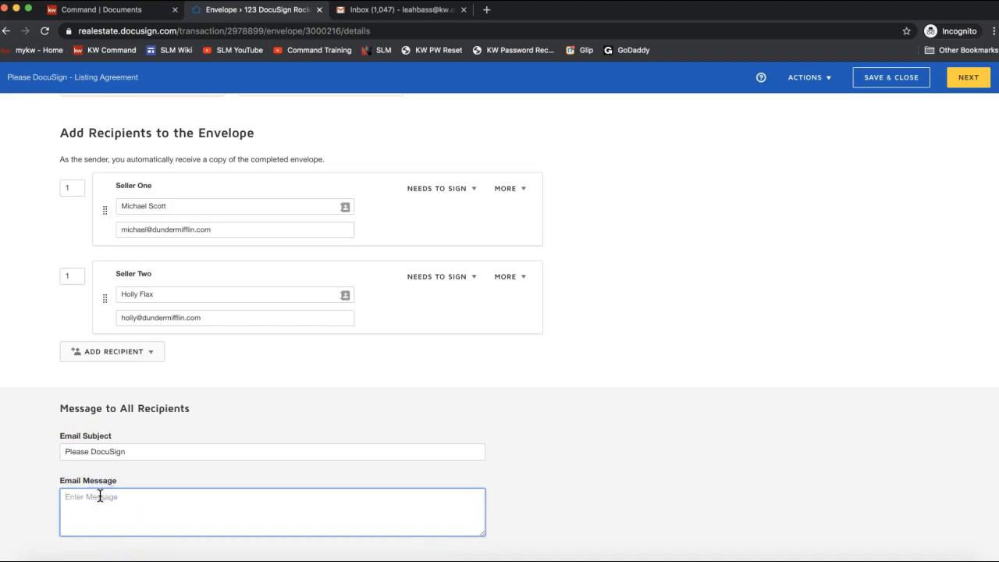
text(Here is the listing agreement we sspoke)
key(BackSpace)
key(BackSpace)
key(BackSpace)
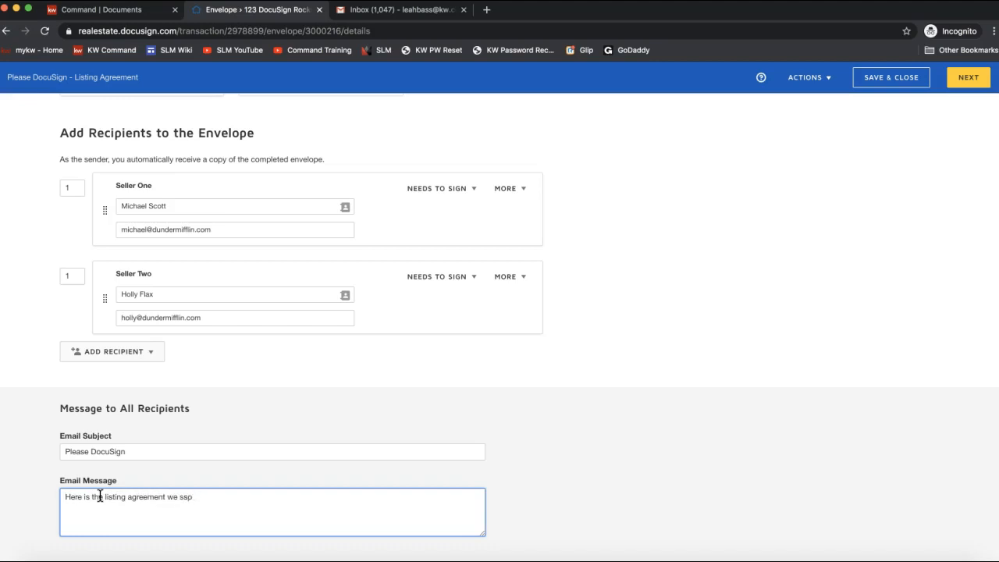
text(poke about over the phone! Let me)
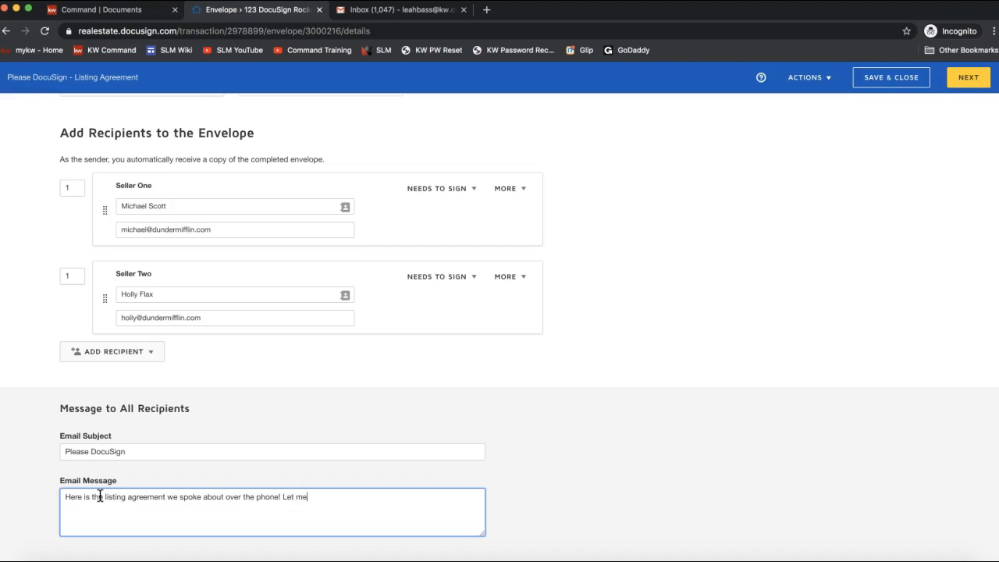
text( know if  yo have)
key(BackSpace)
key(BackSpace)
key(BackSpace)
key(BackSpace)
key(BackSpace)
text(ou have any questions at all.)
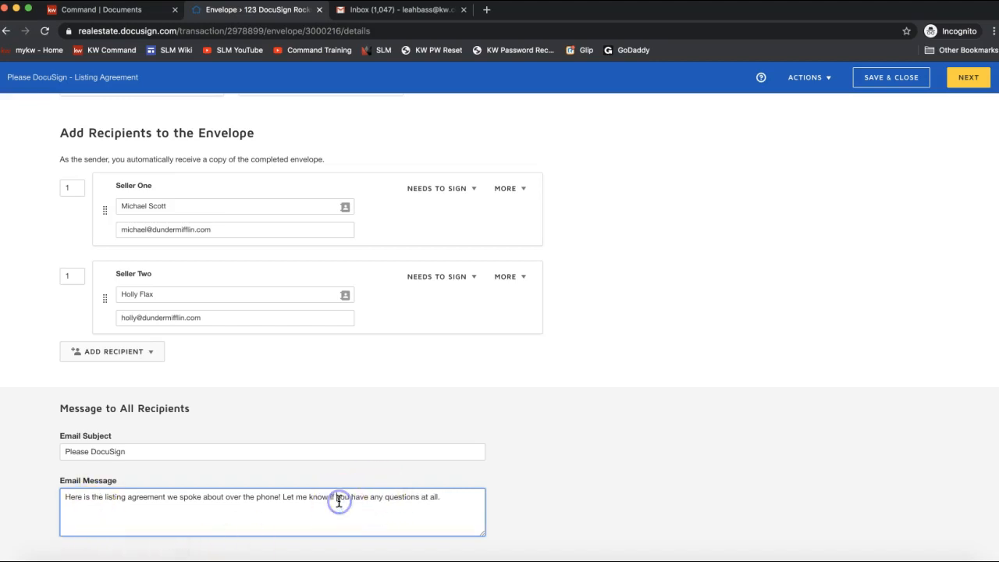
Step: Finish the message screen and continue to field placement
click(859, 341)
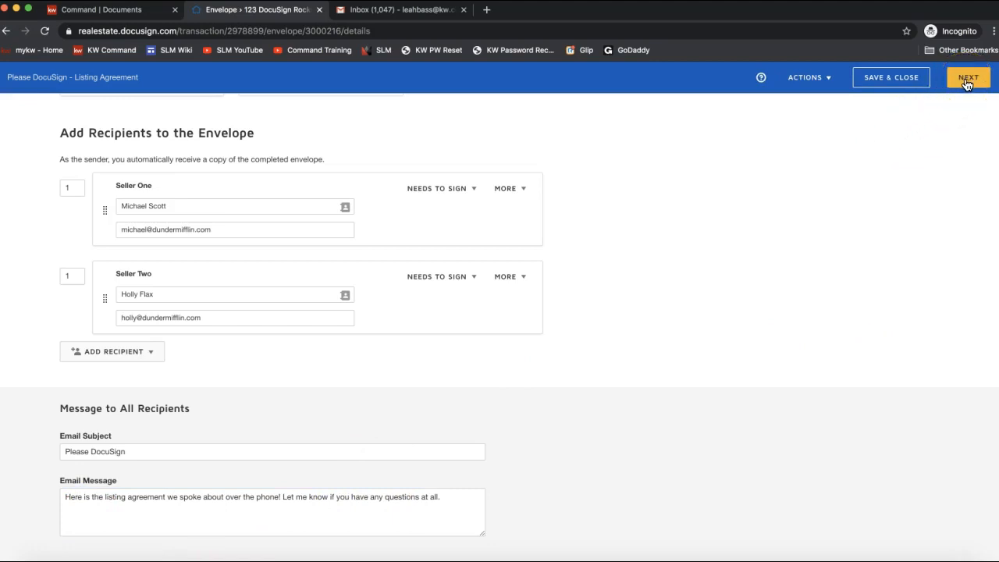
scroll(829, 315, up, 5)
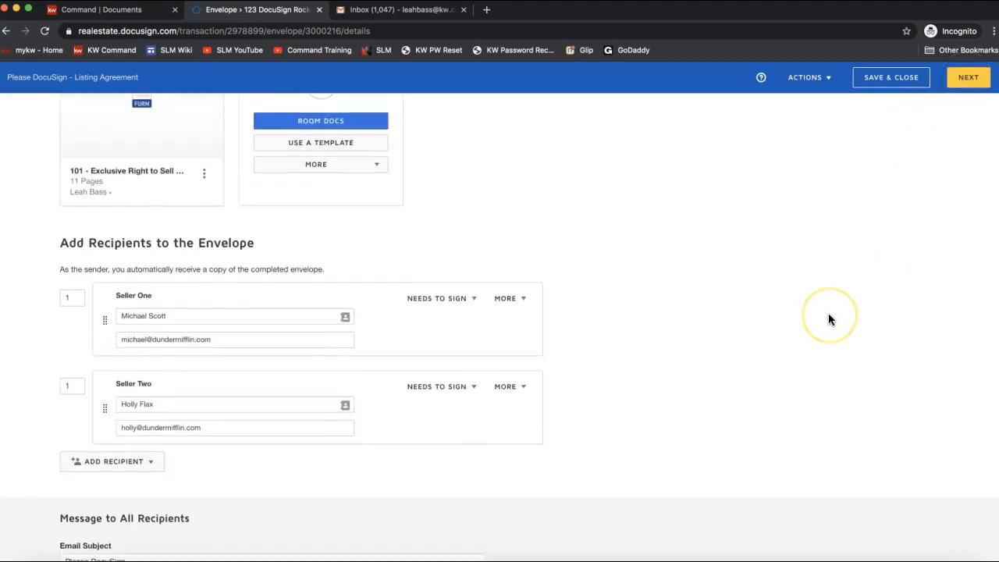
click(972, 81)
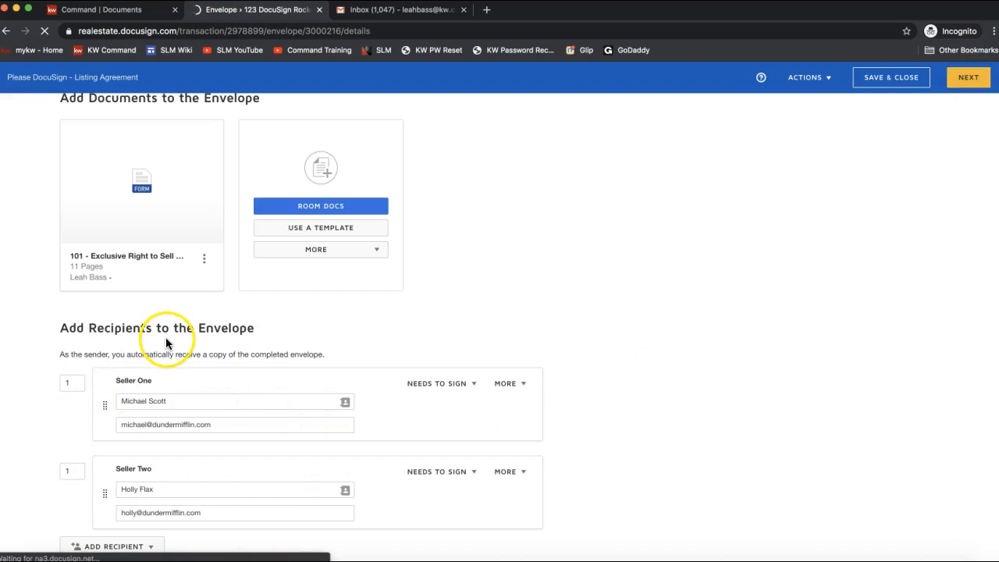
Step: Scroll to the Seller initials line with two Initial fields at the foot of page 1
click(965, 83)
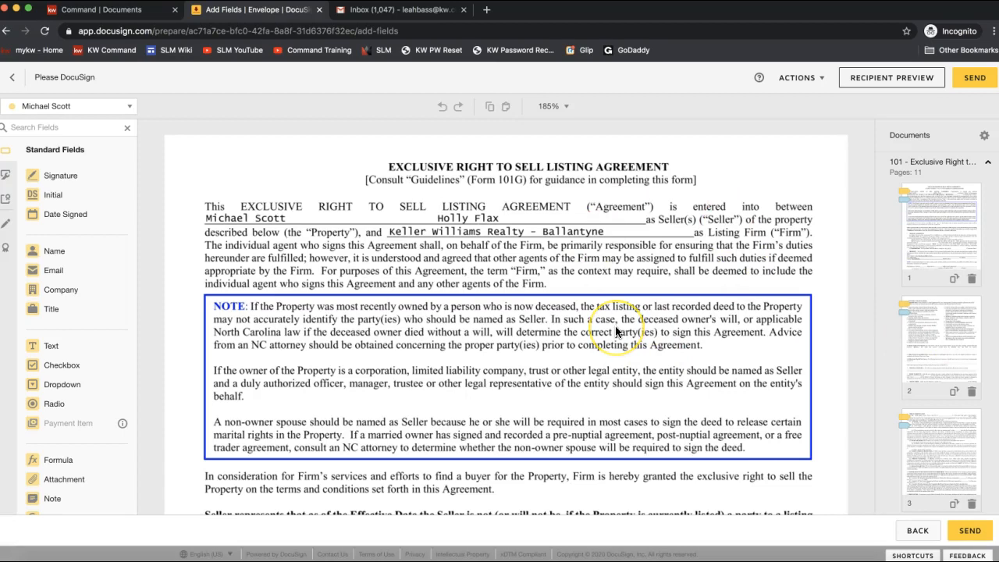
scroll(617, 332, down, 2)
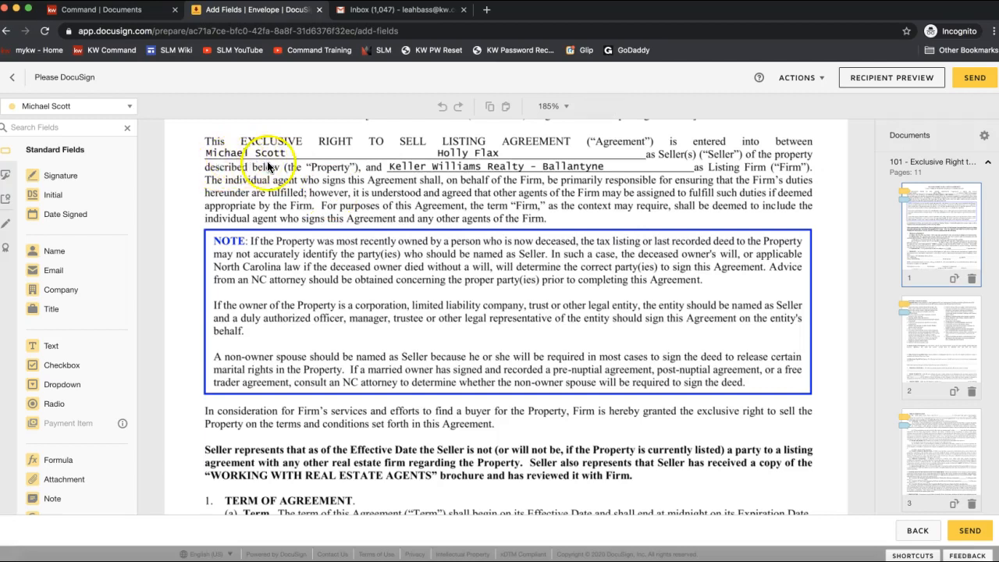
scroll(290, 250, up, 2)
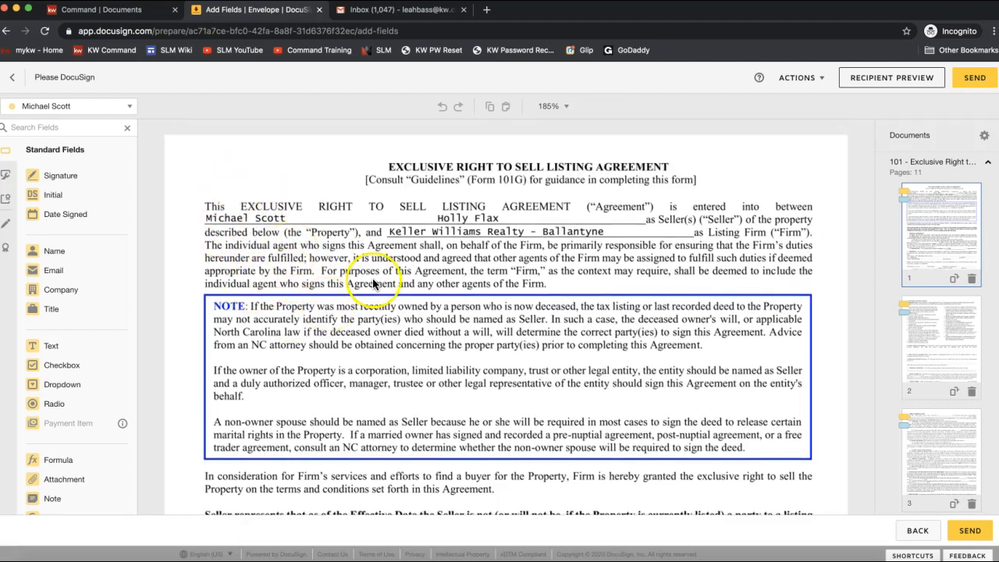
scroll(406, 302, down, 12)
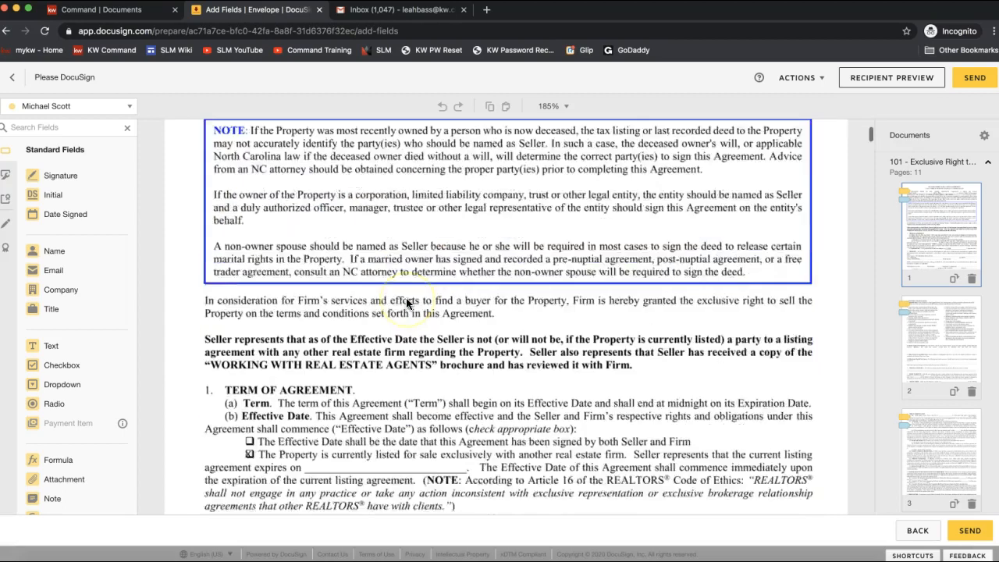
scroll(406, 302, down, 4)
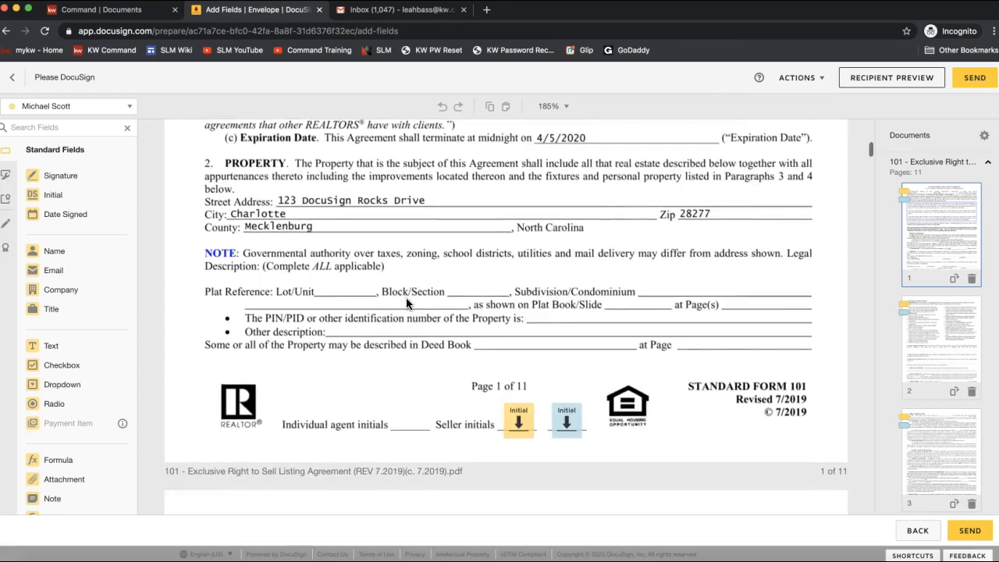
Step: Check both sellers' Initial fields on page 1 and their assigned recipients
click(516, 427)
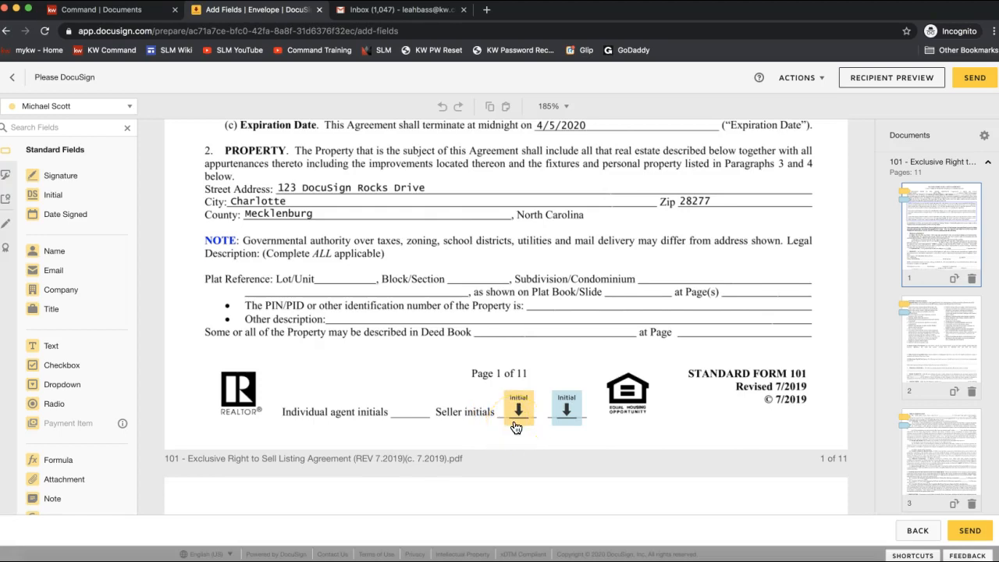
click(518, 422)
click(569, 421)
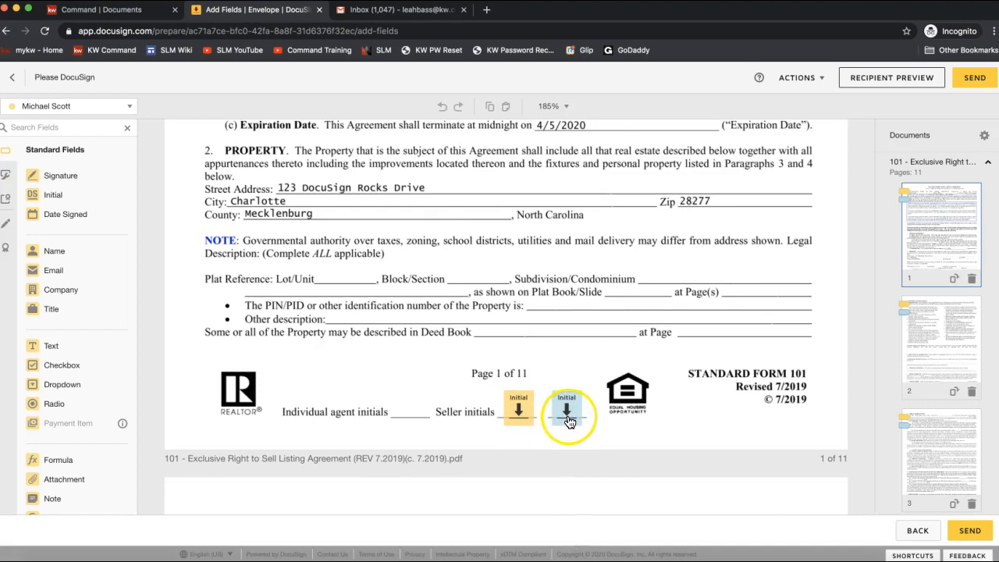
click(53, 113)
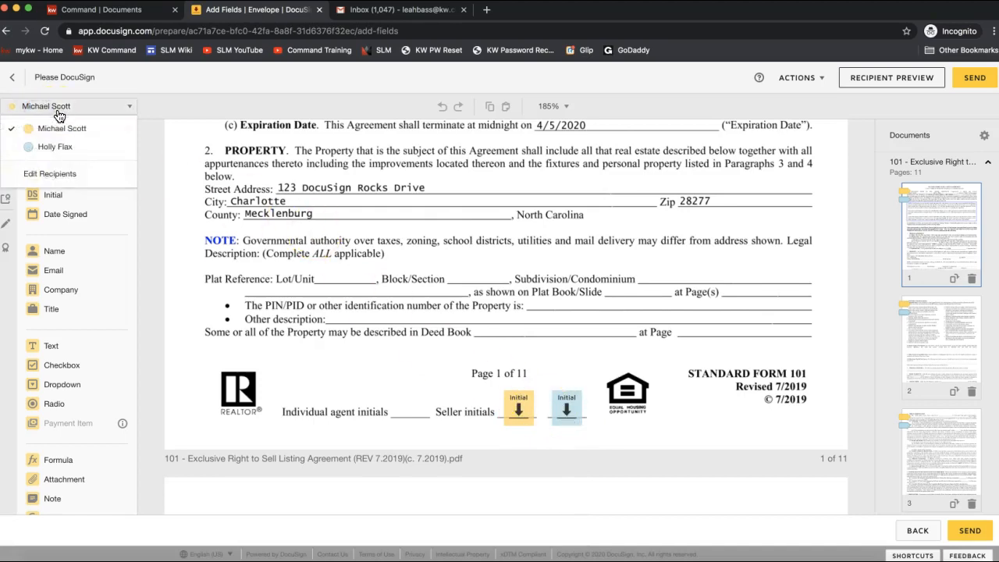
click(36, 153)
click(252, 247)
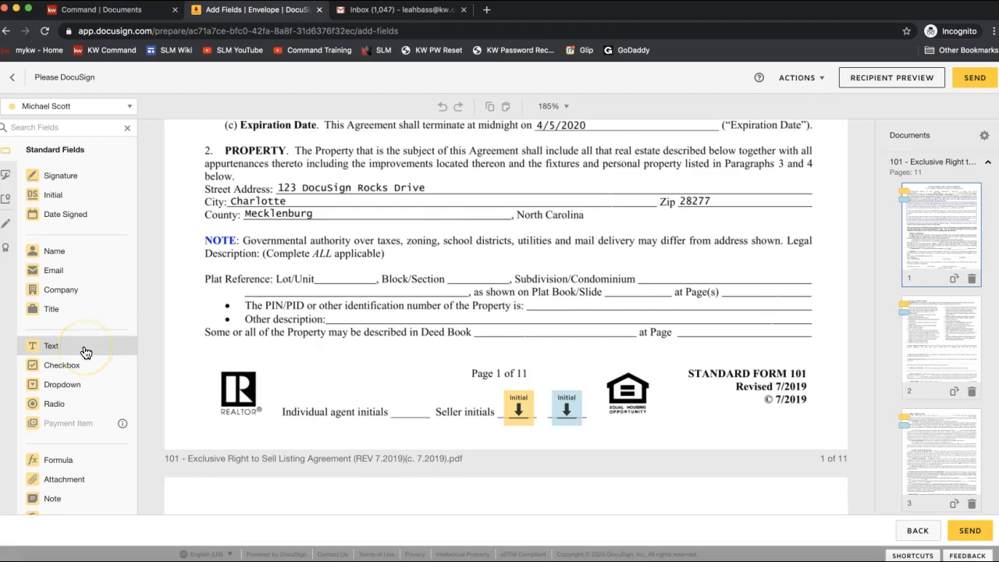
click(80, 290)
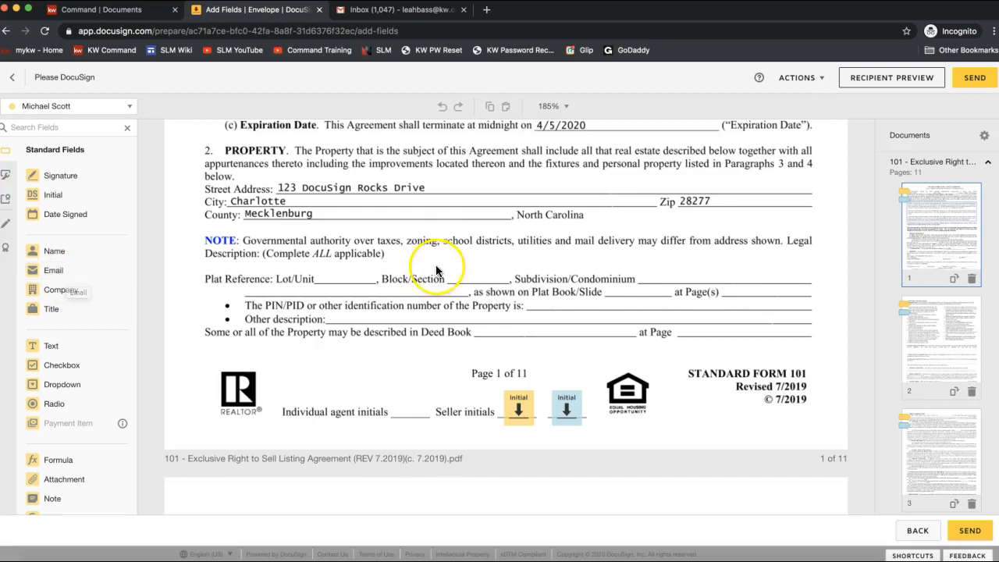
Step: Return to the top of the agreement and open Recipient Preview
scroll(568, 364, up, 2)
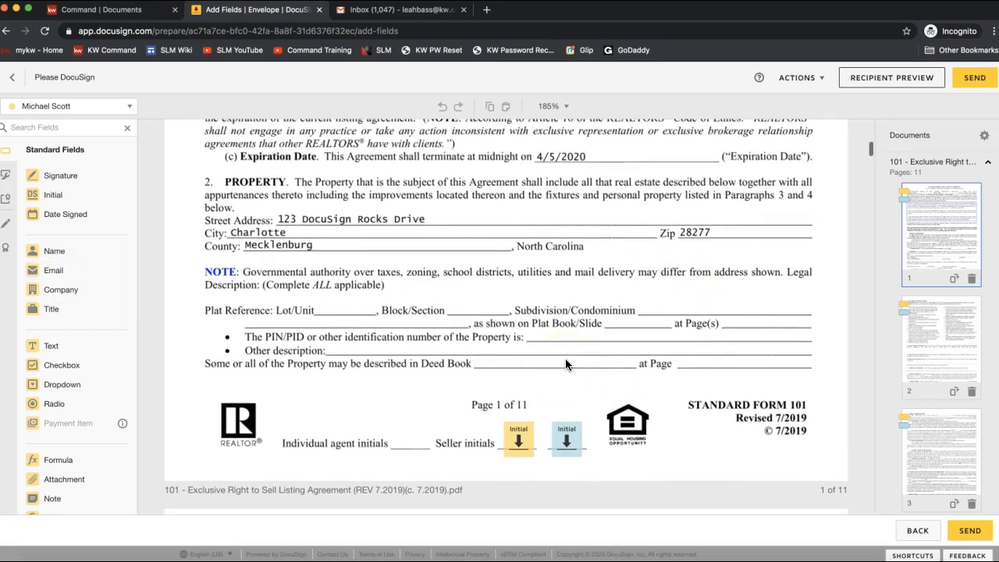
scroll(567, 364, up, 2)
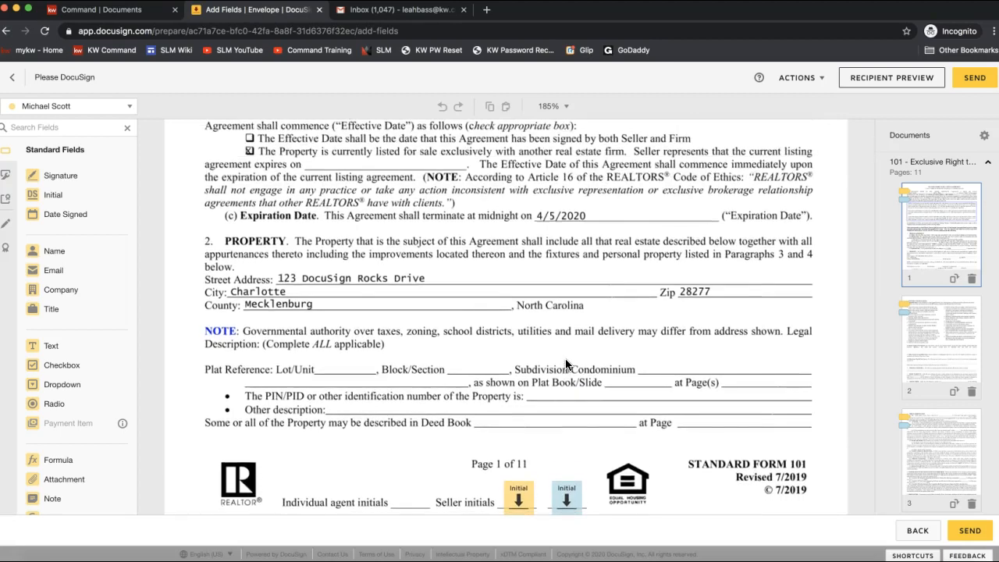
scroll(567, 364, up, 16)
scroll(567, 364, up, 1)
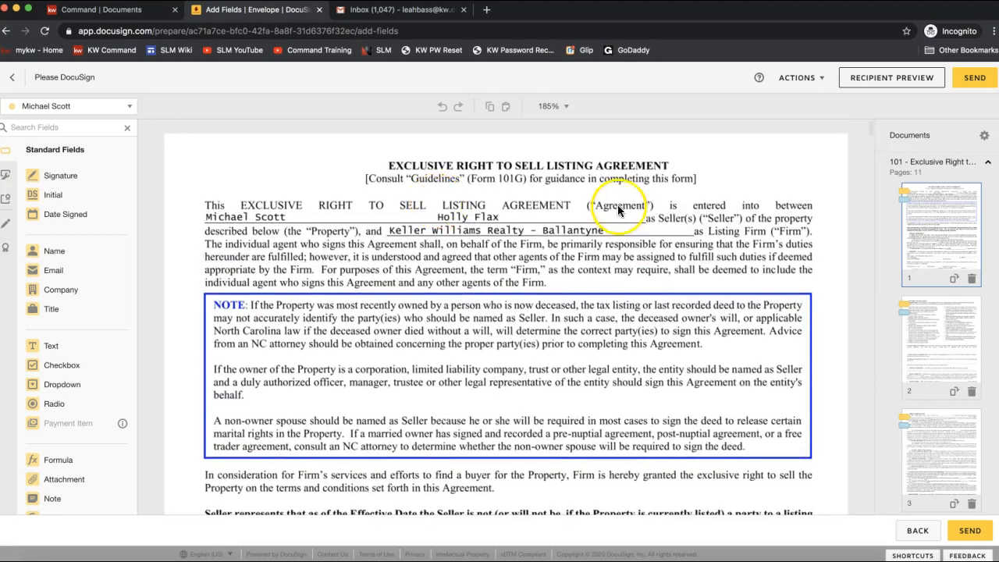
click(883, 87)
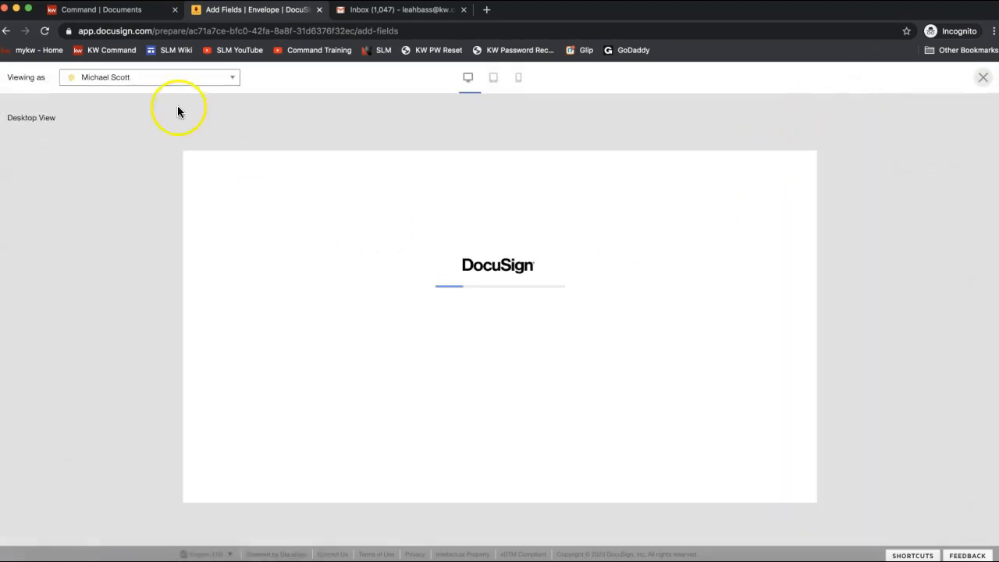
Step: Preview the envelope as the first seller in tablet, mobile, then desktop layouts
click(101, 82)
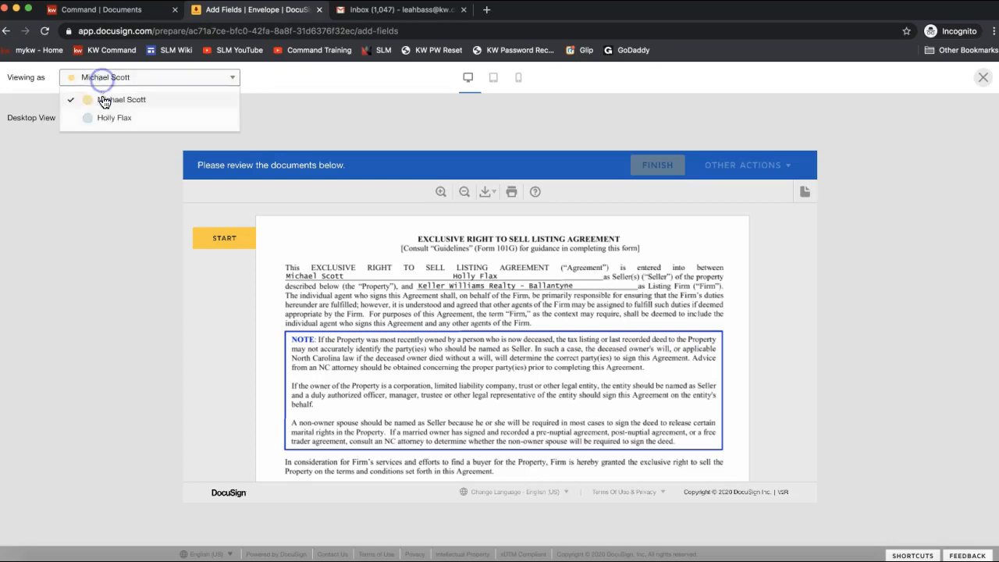
click(428, 78)
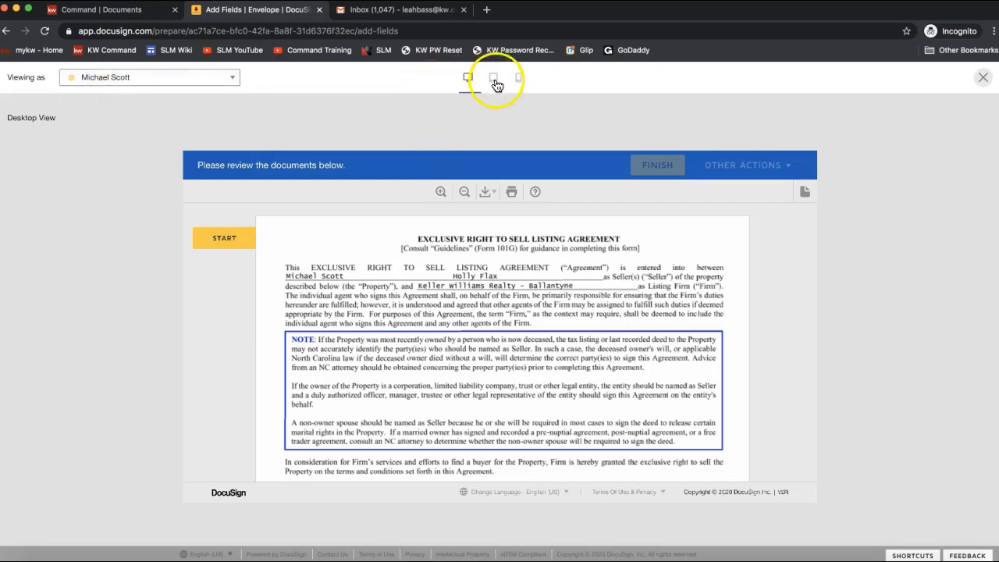
click(494, 80)
click(519, 78)
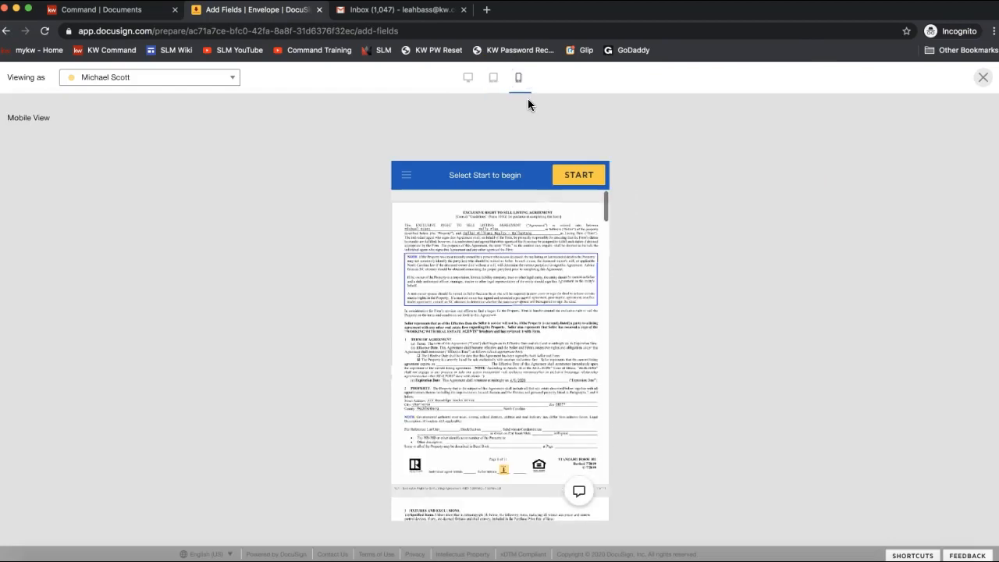
click(466, 79)
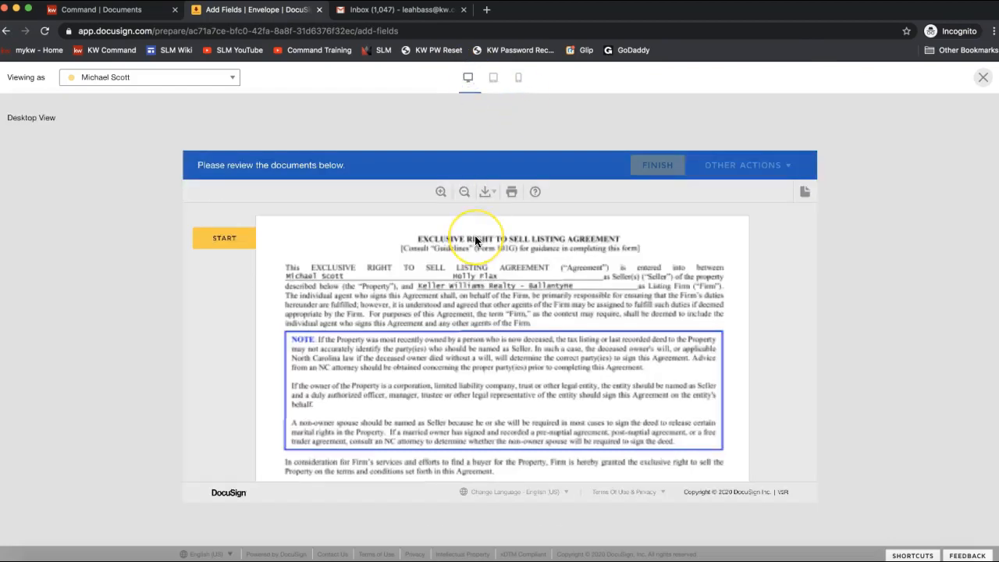
Step: Start the signing walkthrough and apply seller initials on pages 1 and 2
click(215, 243)
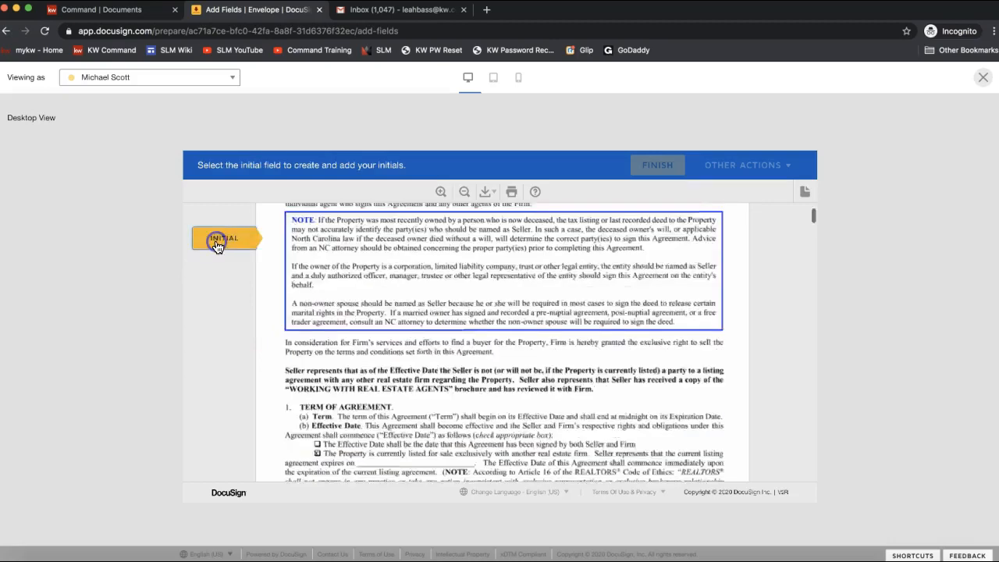
click(509, 340)
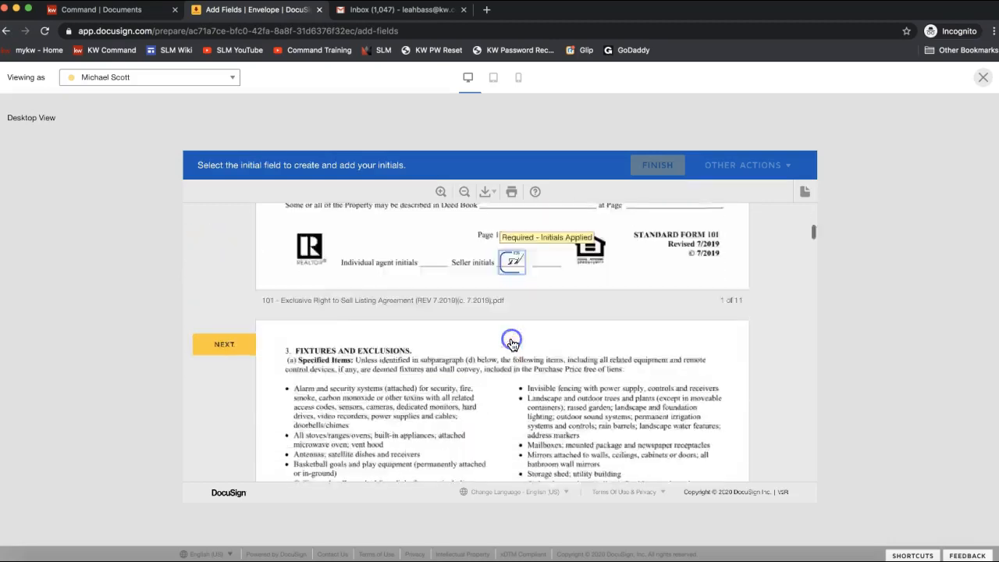
click(503, 342)
scroll(549, 356, up, 5)
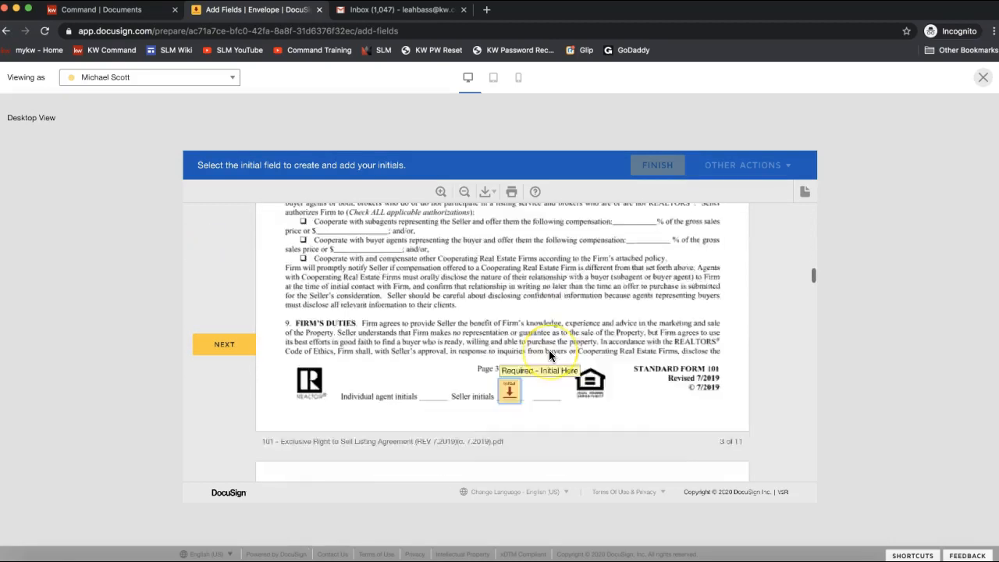
scroll(549, 350, up, 5)
click(515, 334)
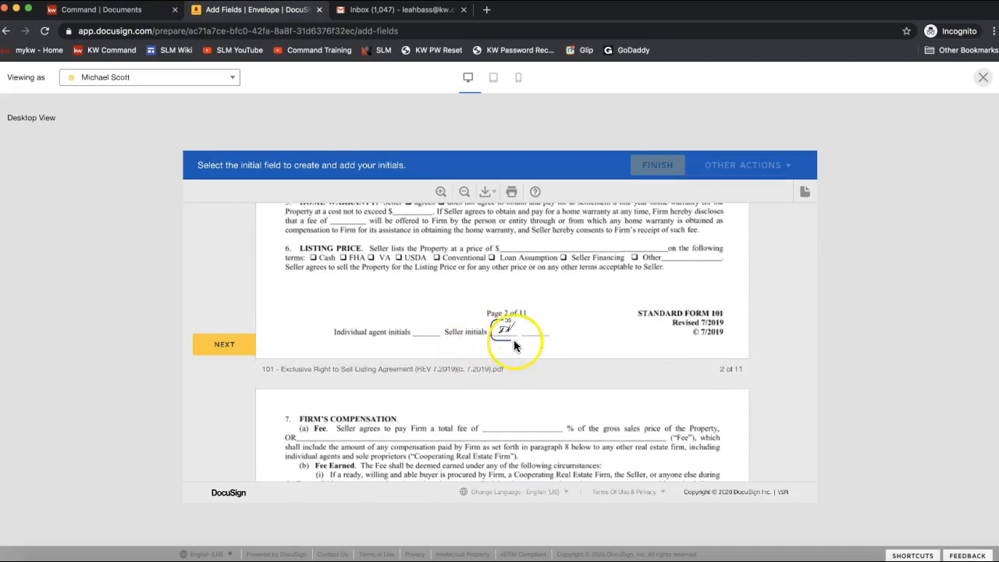
scroll(511, 393, down, 5)
scroll(521, 462, down, 2)
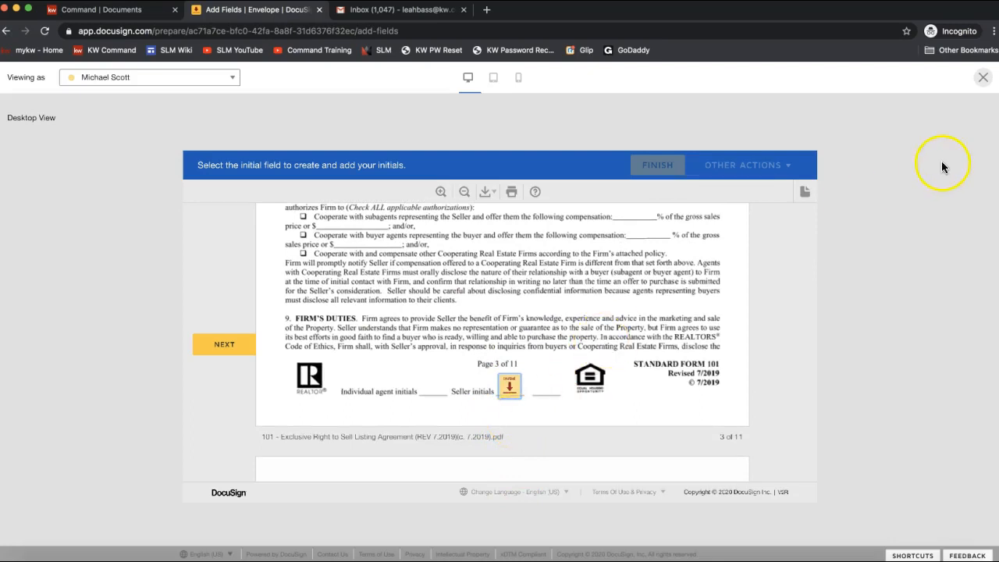
Step: Close the preview, send the envelope, and open the Listing Agreement envelope's details
click(982, 77)
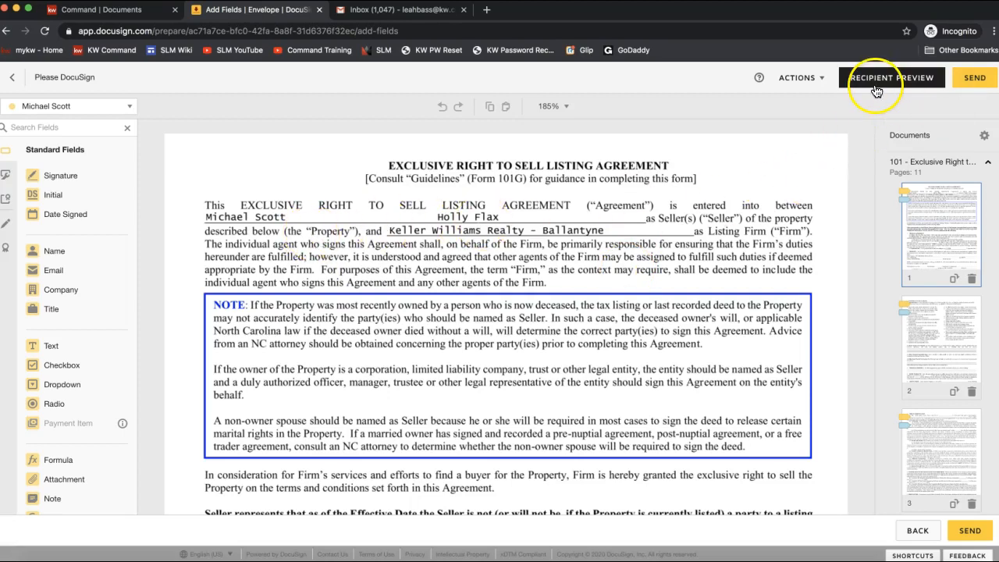
click(979, 86)
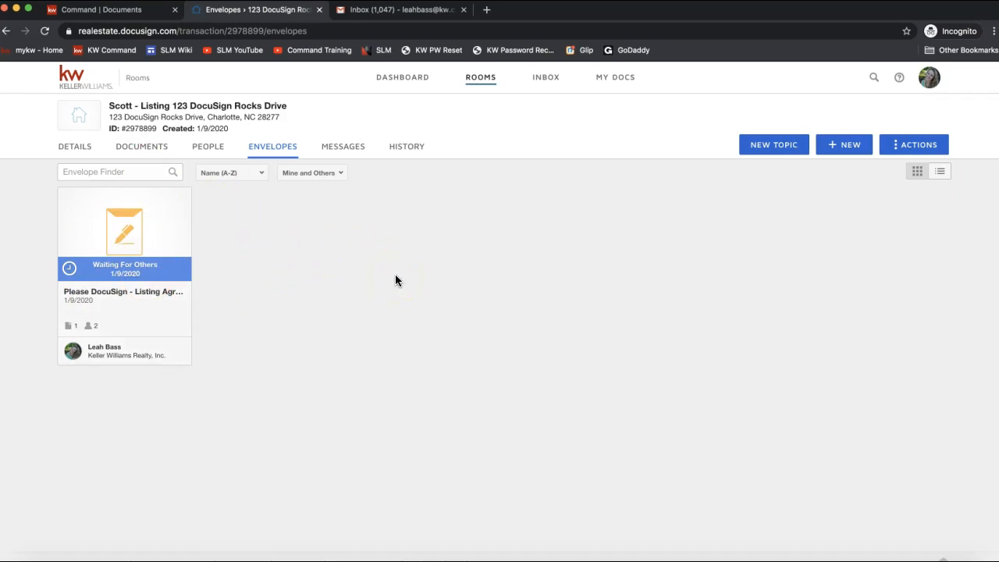
click(123, 248)
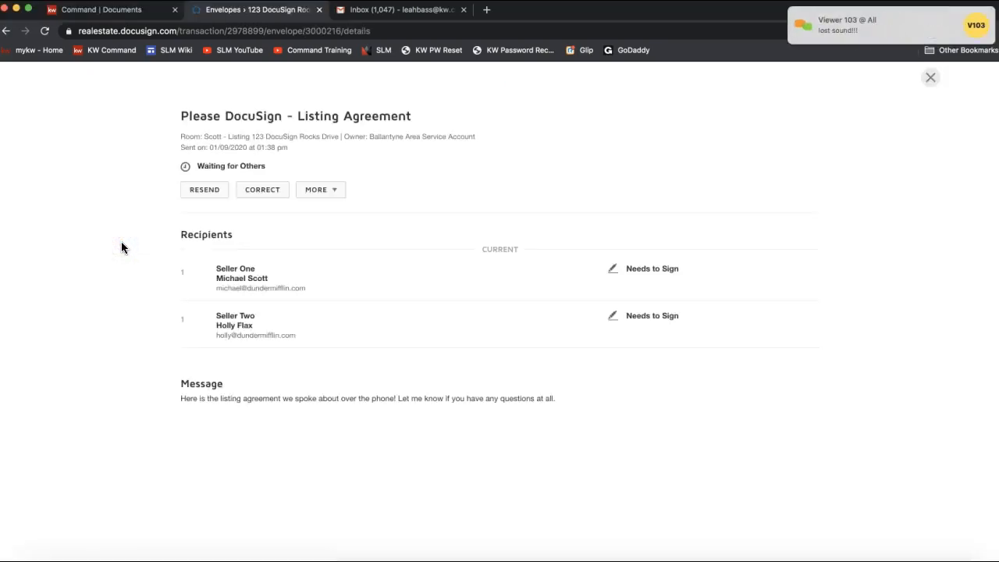
Step: Reply in the join.me chat: 'I might suggest calling back in on the number above!'
click(867, 26)
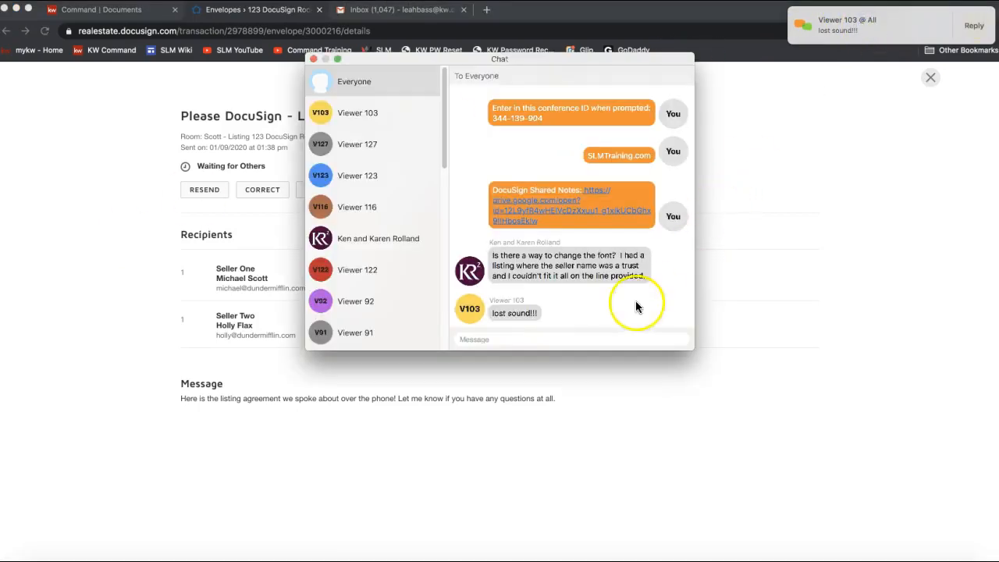
click(531, 342)
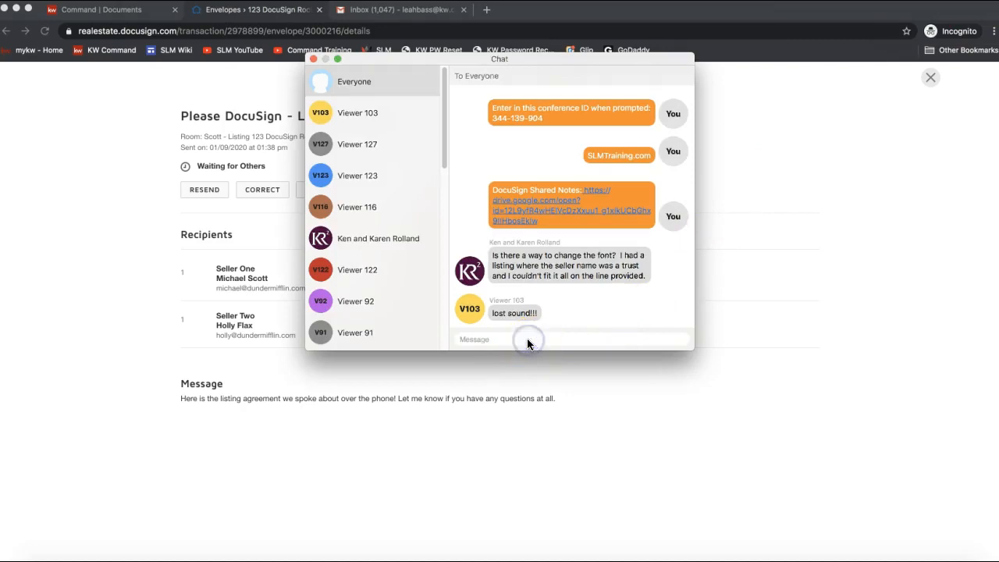
text(I might suggest calling back in)
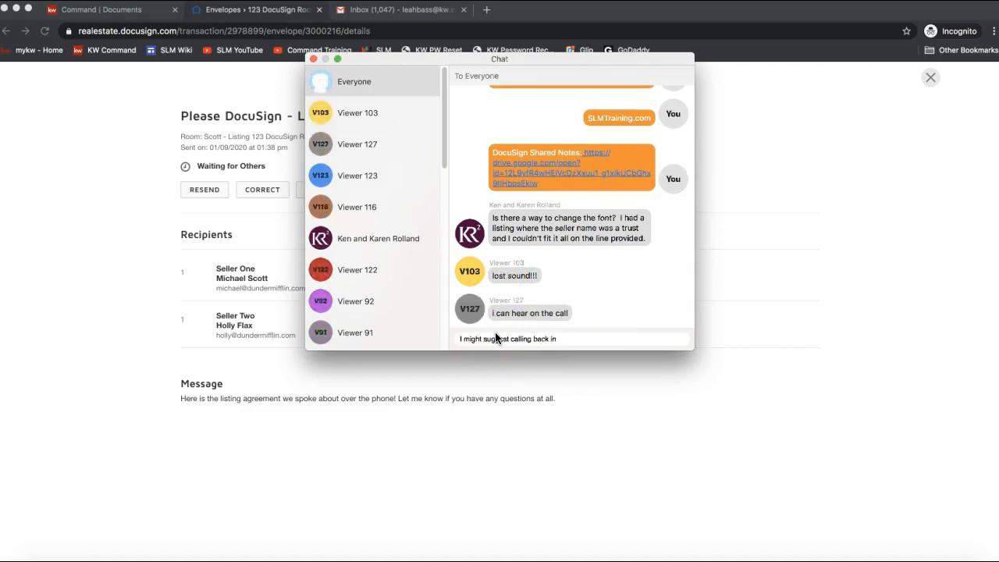
text( on the number abo)
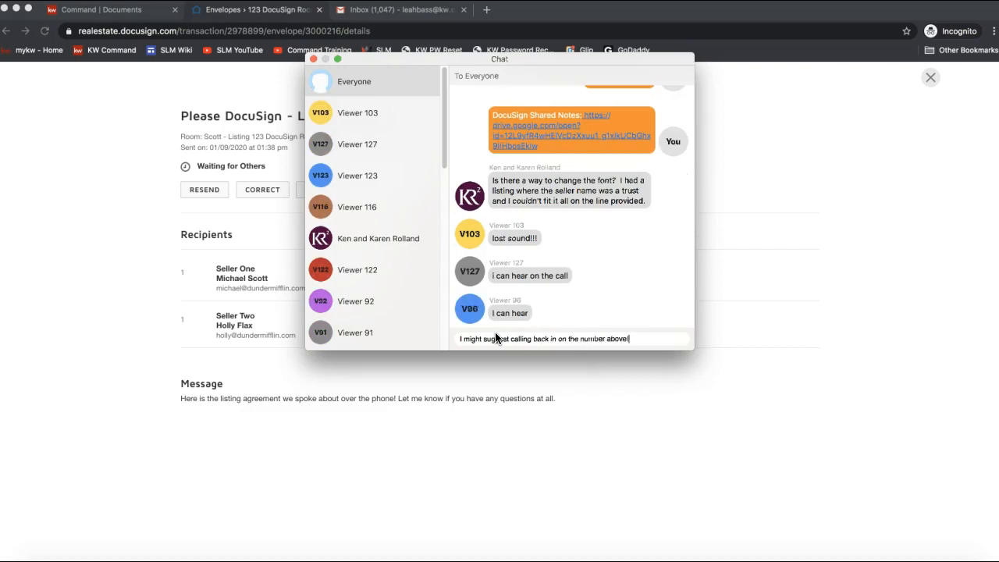
text(ve!)
key(Return)
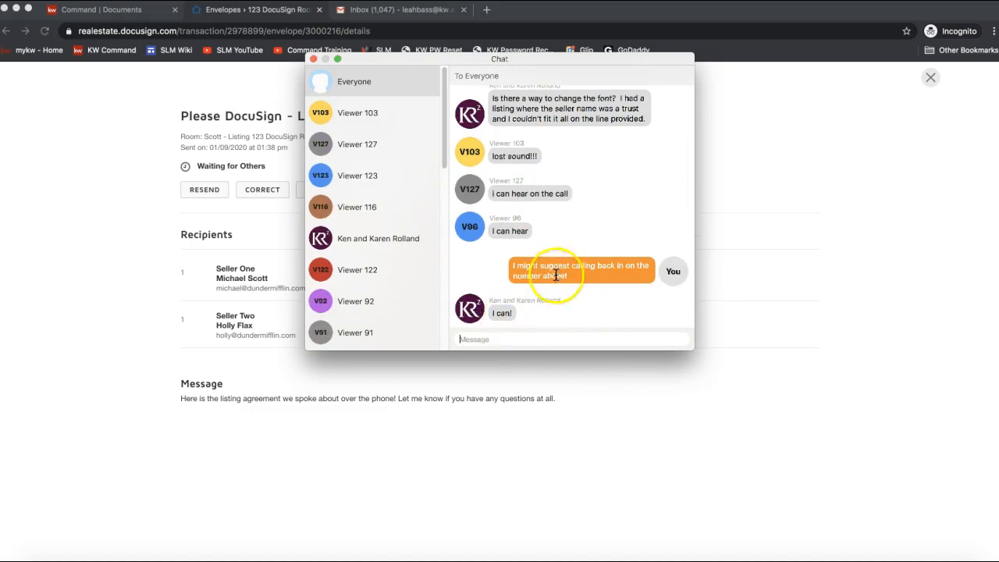
Step: Post a message telling attendees to e-mail the support address if trouble continues, then close chat
scroll(534, 185, up, 5)
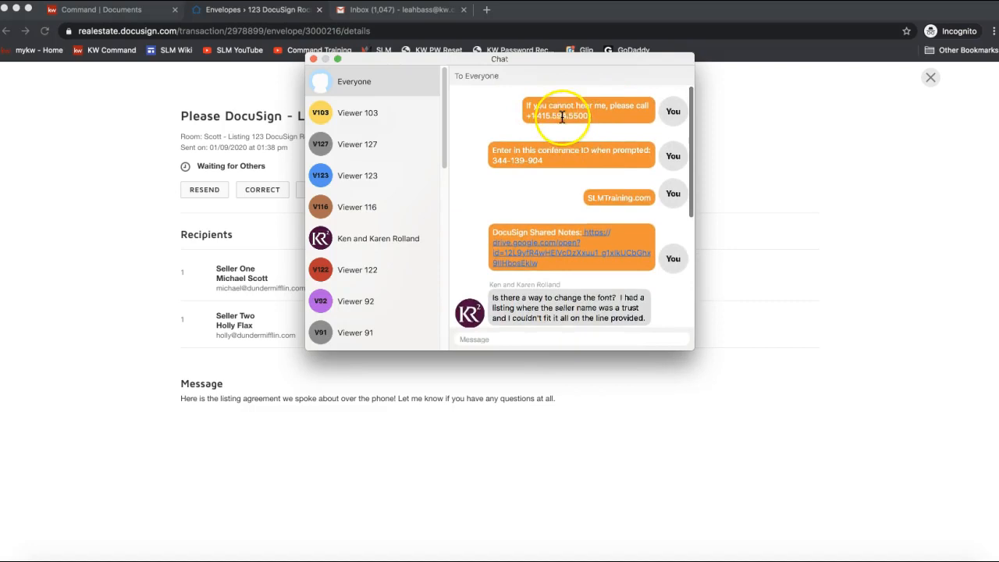
drag(541, 159, 478, 149)
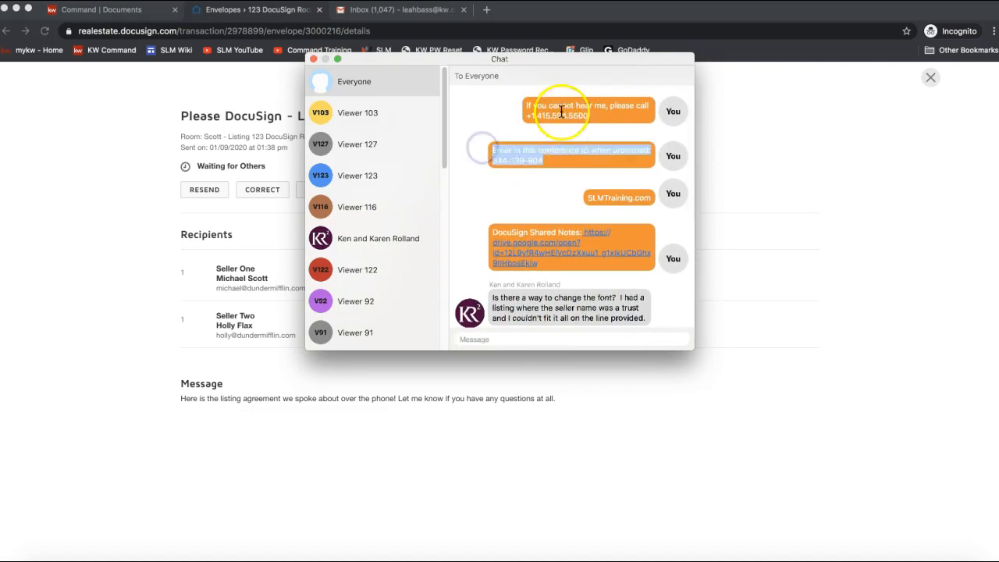
click(559, 160)
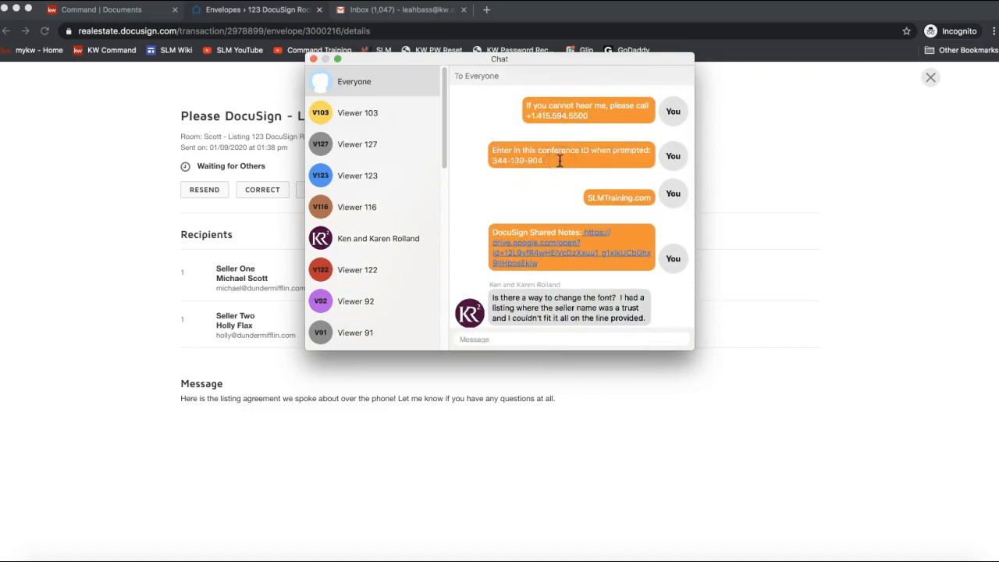
click(486, 339)
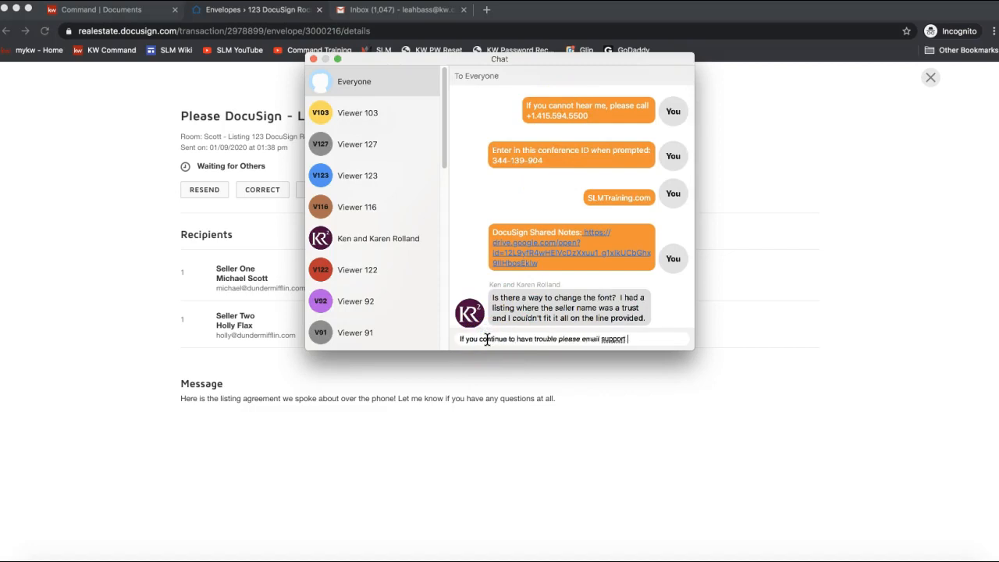
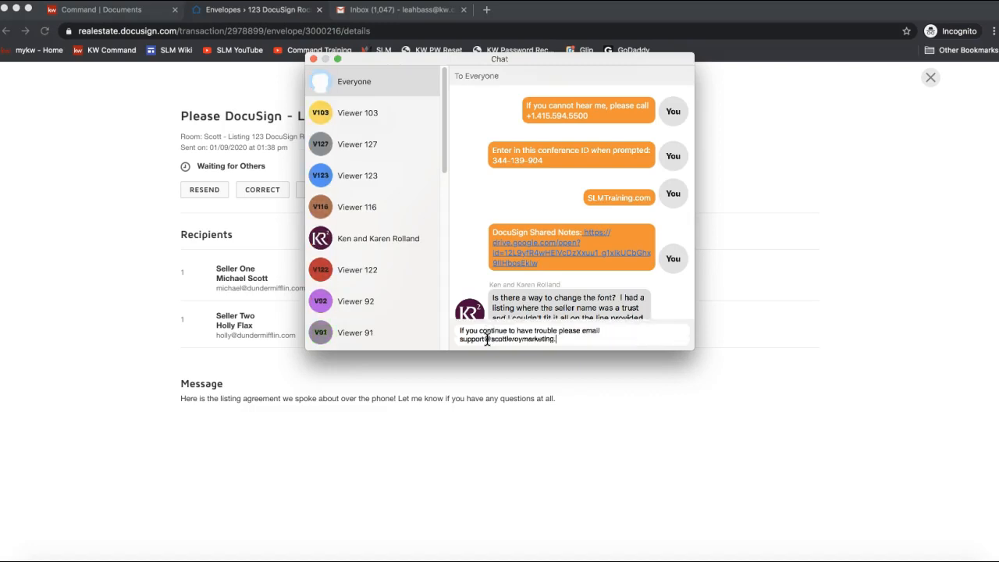
key(Return)
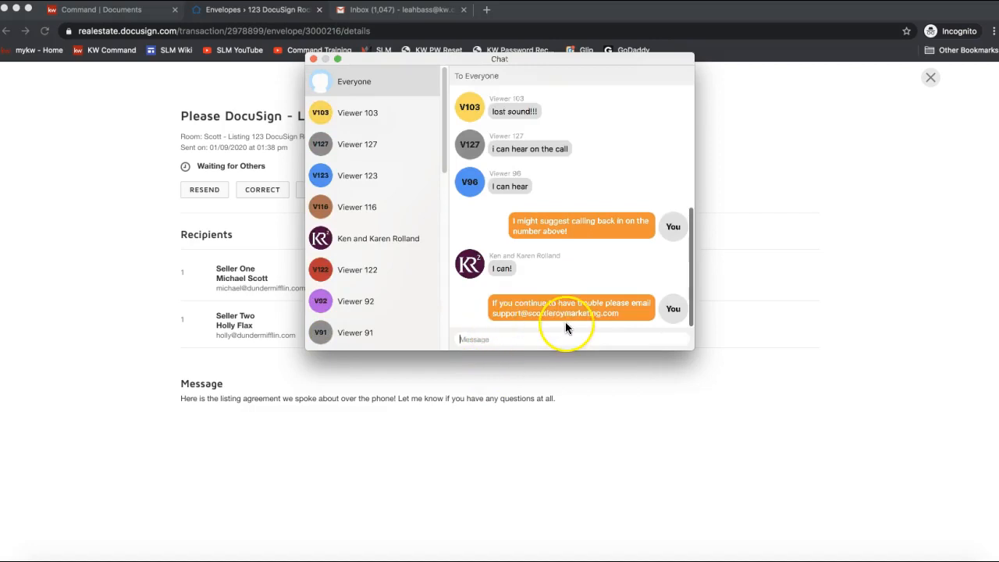
click(312, 60)
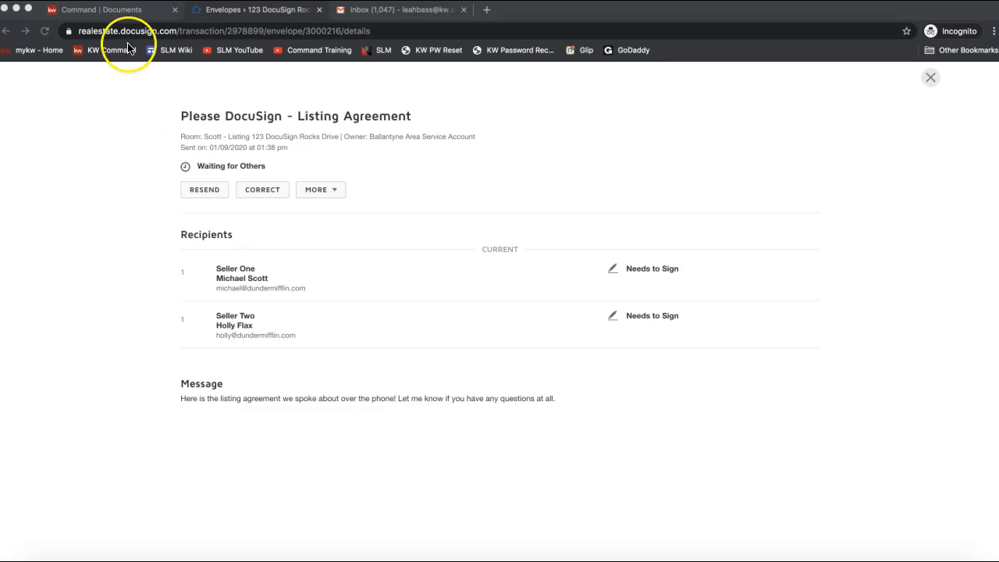
Step: Reopen the Listing Agreement envelope, review its More and Resend options, then return to Envelopes
click(7, 30)
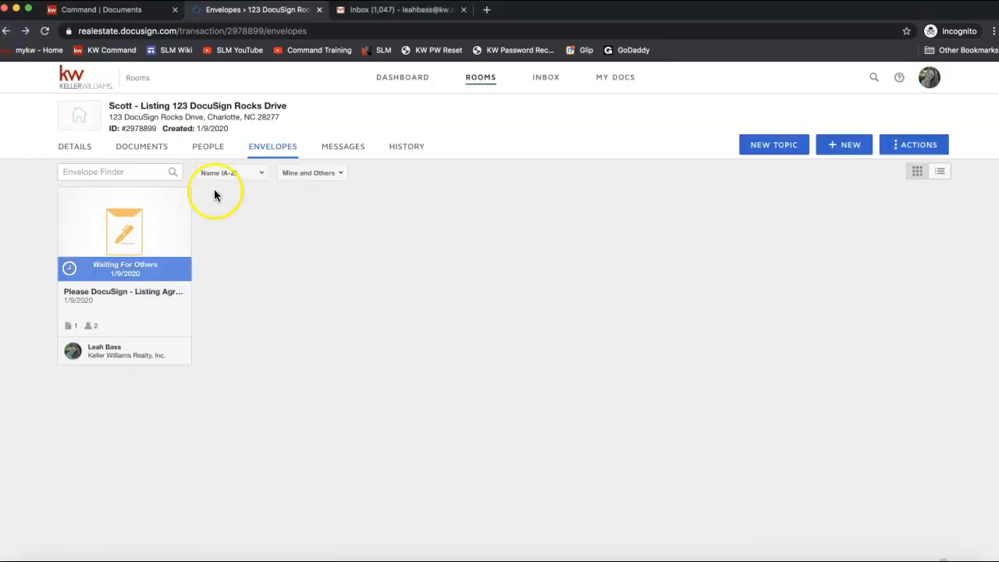
click(134, 244)
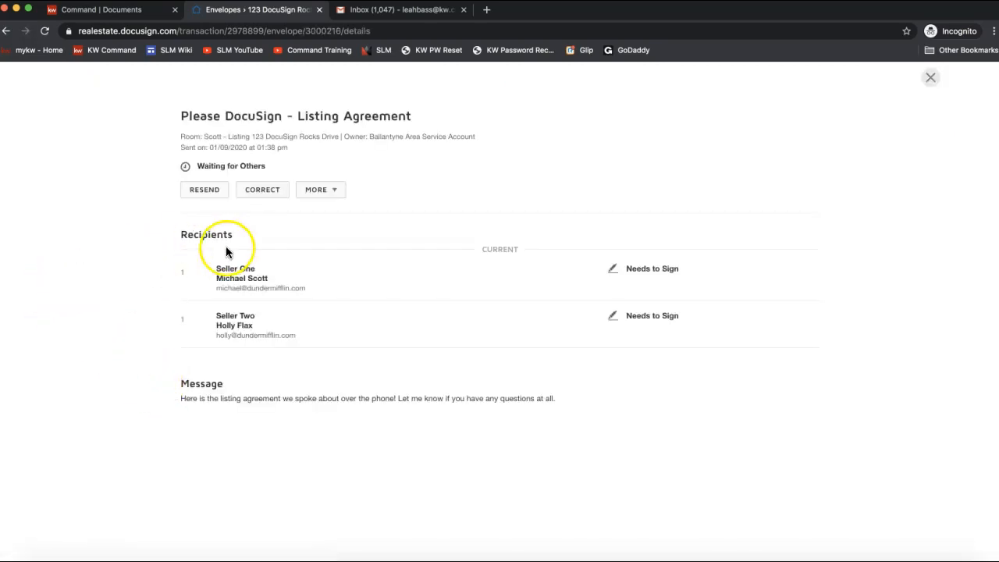
click(339, 195)
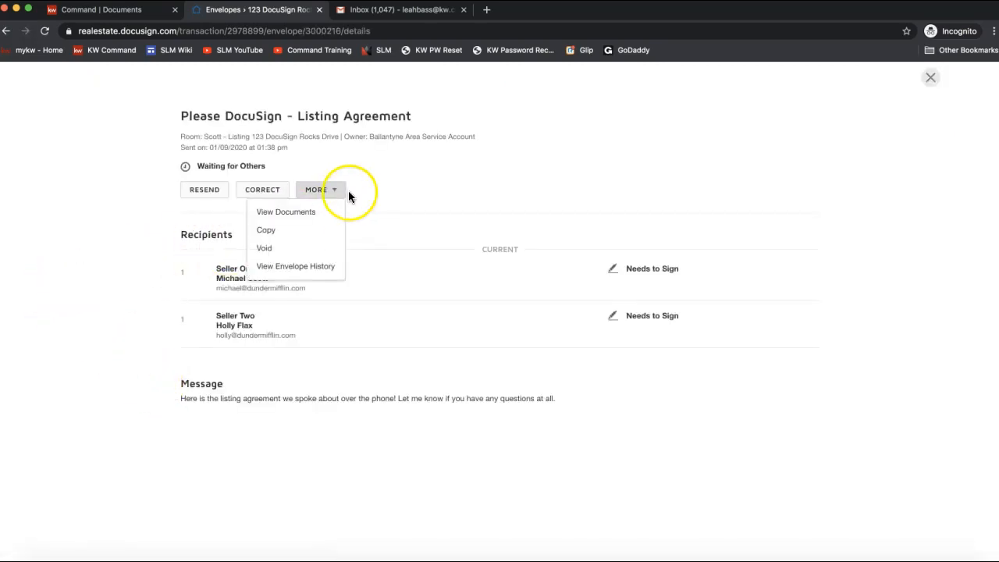
click(371, 190)
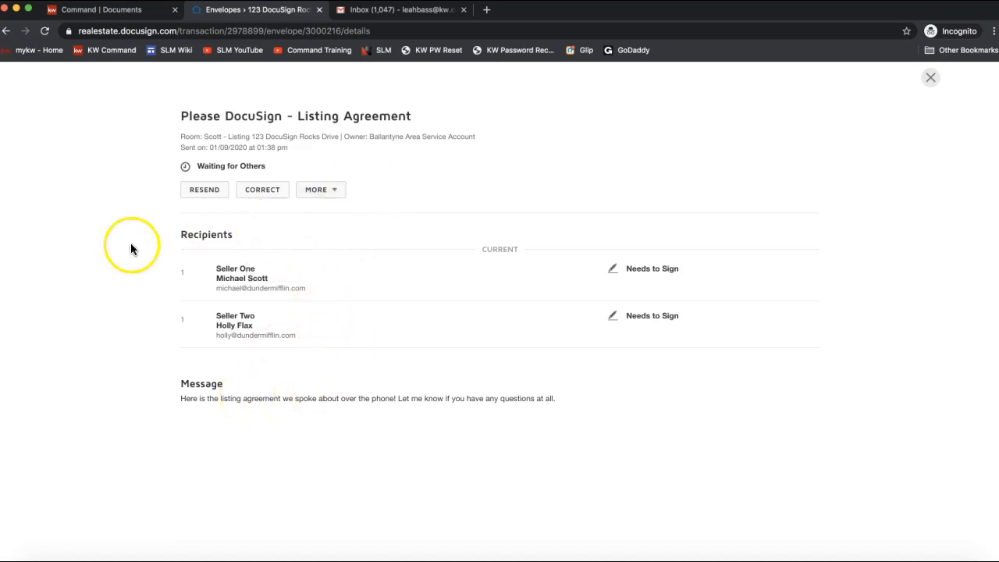
click(203, 195)
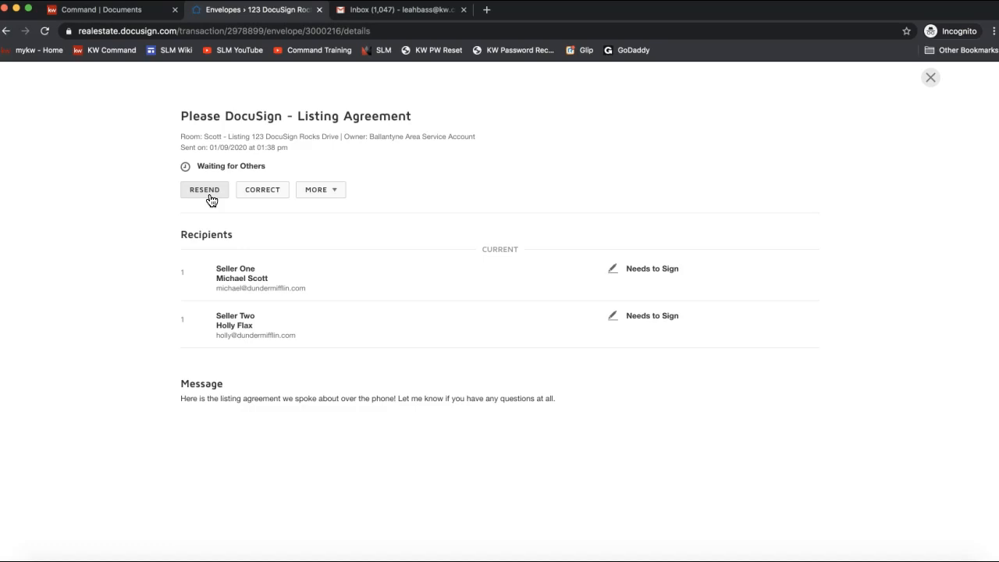
click(931, 78)
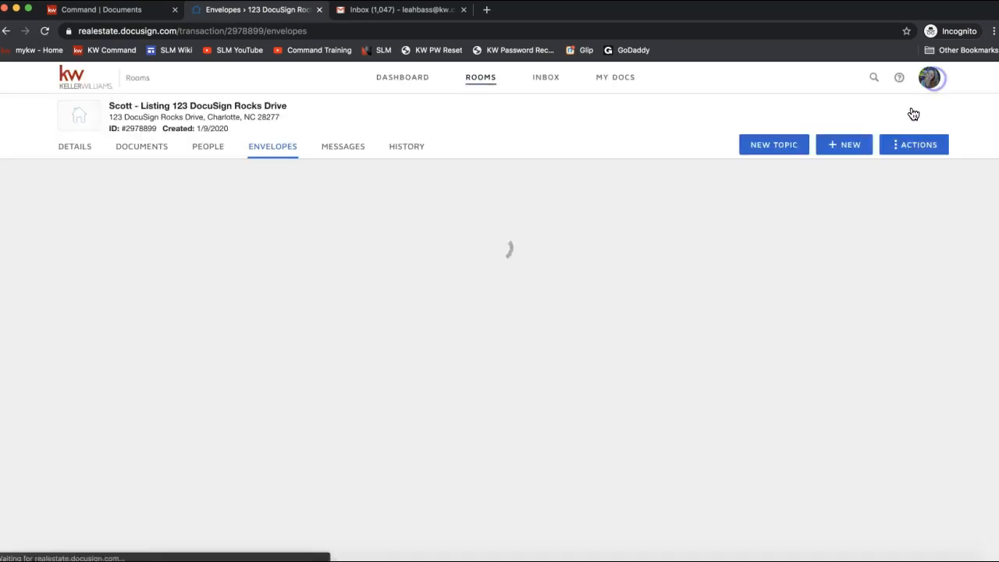
click(678, 459)
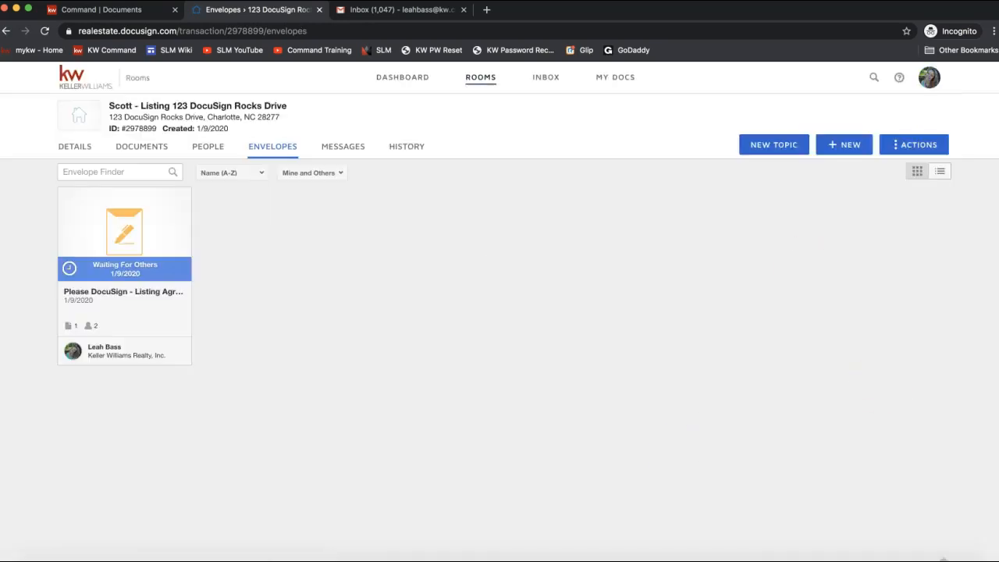
click(789, 270)
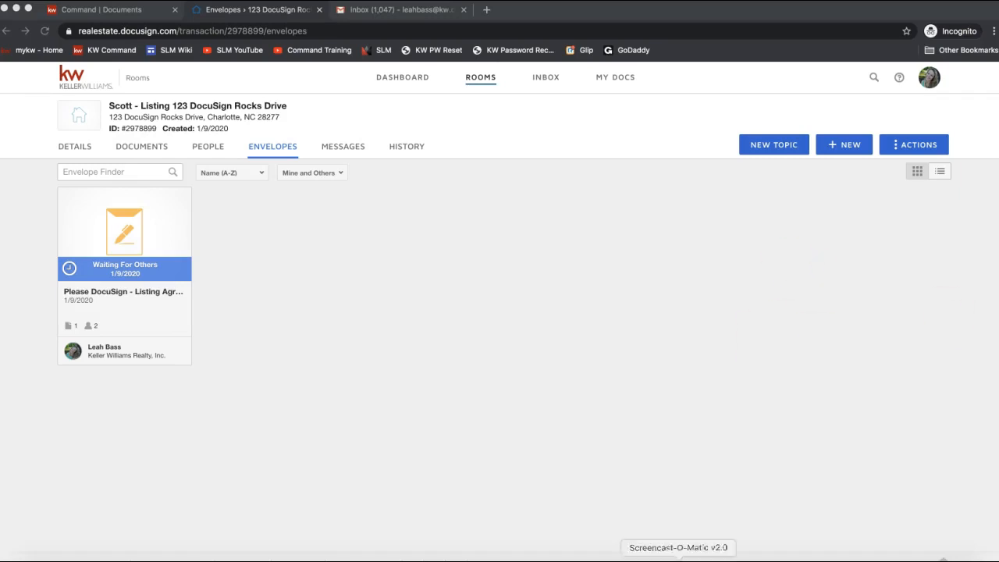
Step: Paste and send the interactive forms YouTube link to everyone in join.me chat, then hide the controls
click(637, 556)
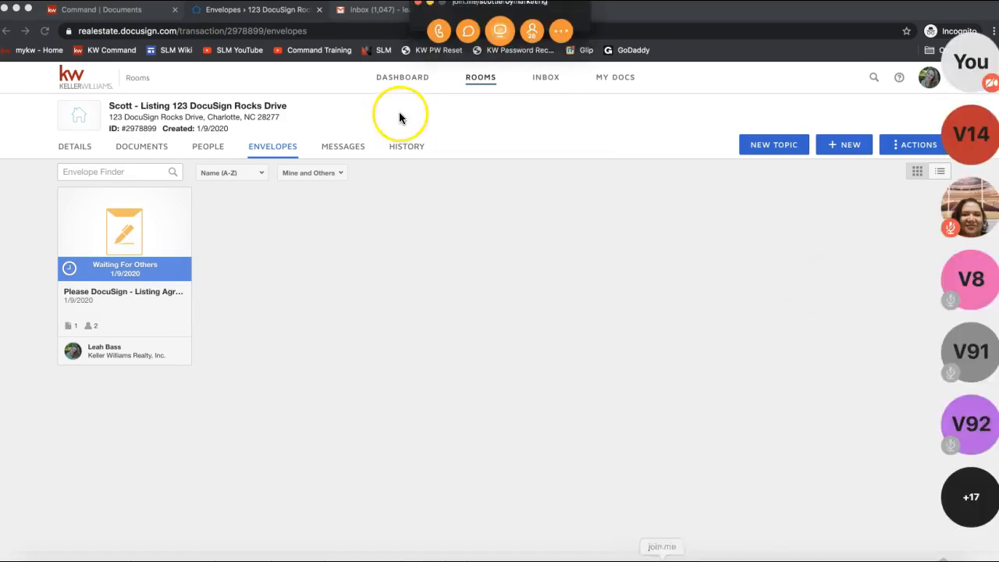
click(466, 32)
click(497, 342)
key(super+v)
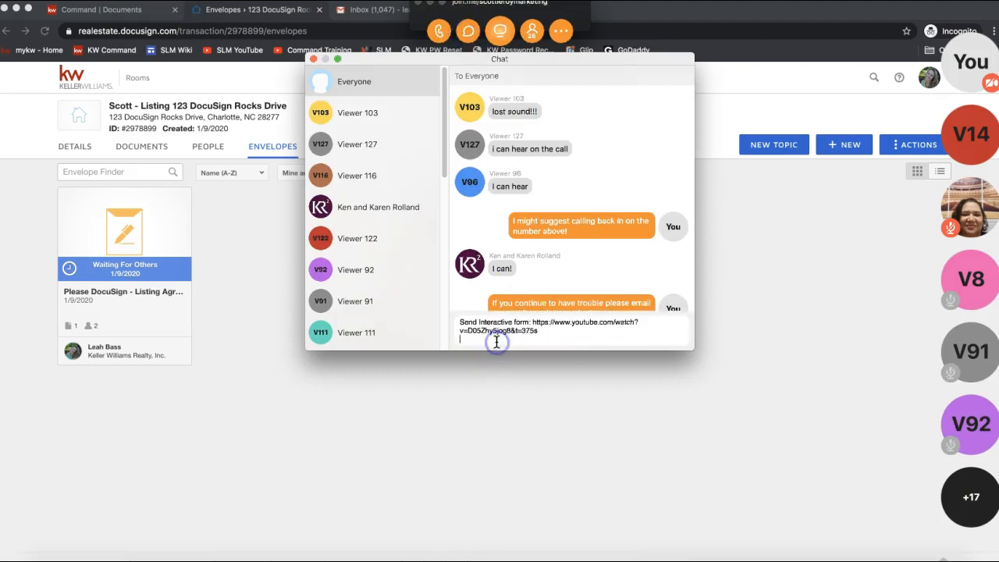
key(Return)
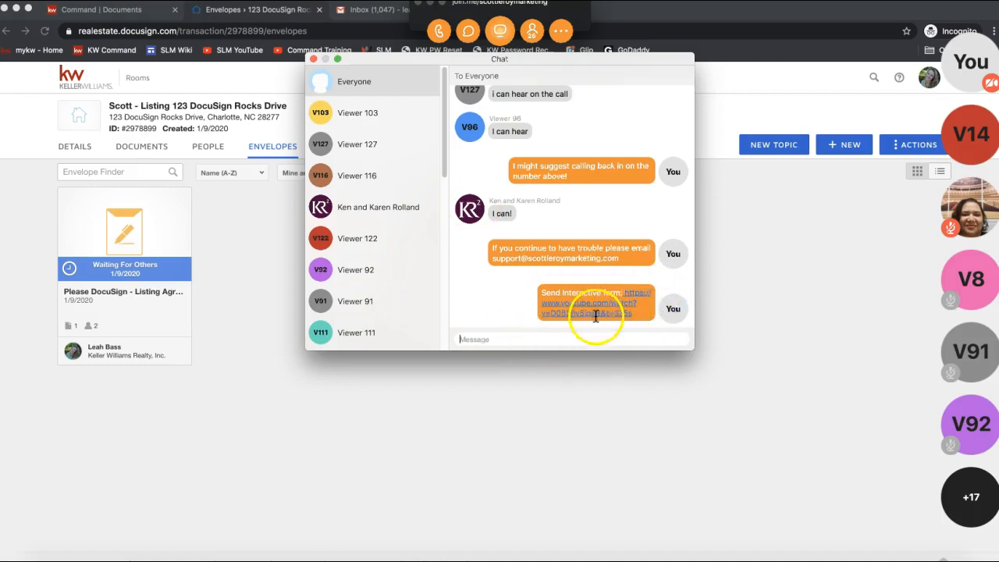
click(313, 60)
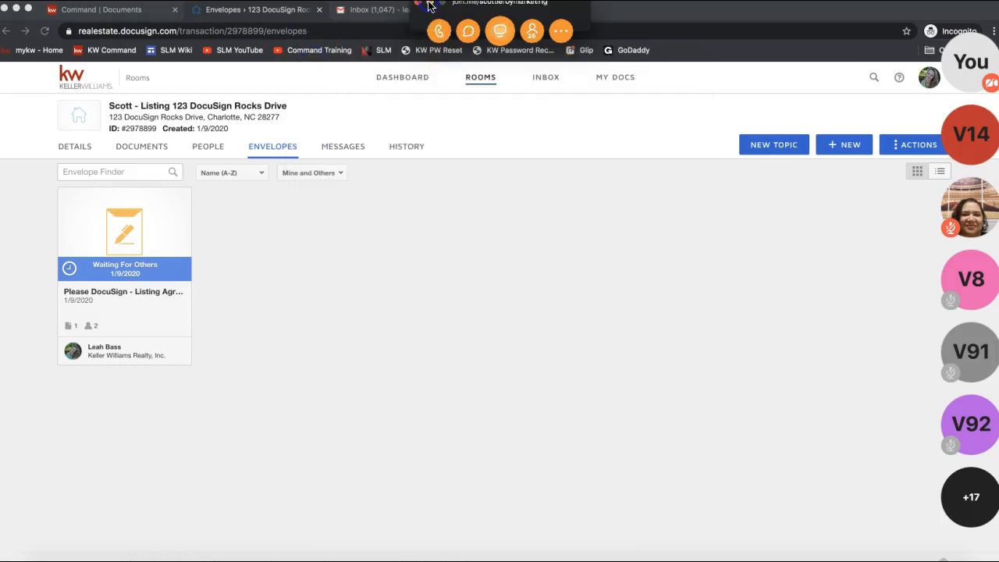
click(429, 7)
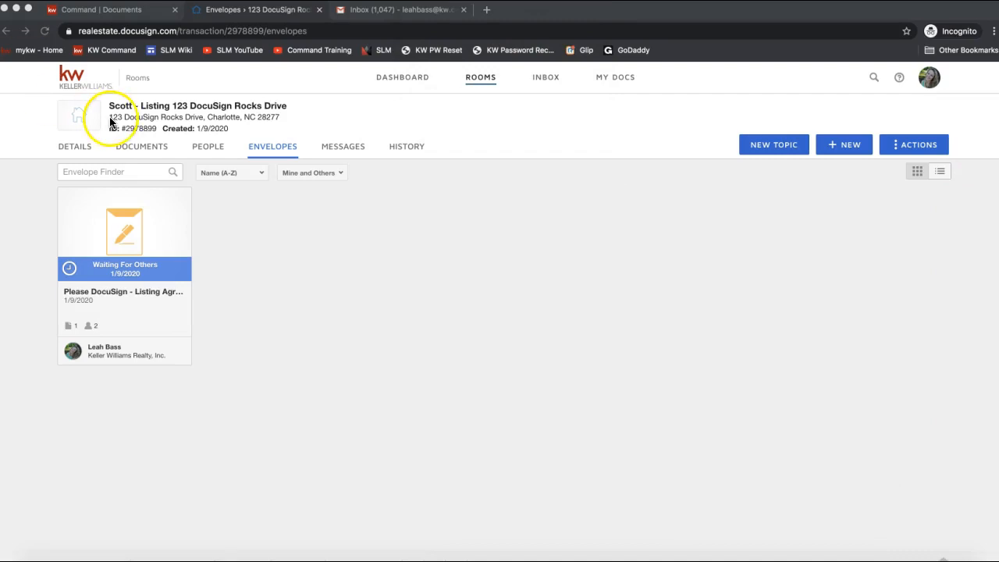
Step: Open the 101 Exclusive Right to Sell Listing Agreement from the room's documents and view its actions
click(141, 147)
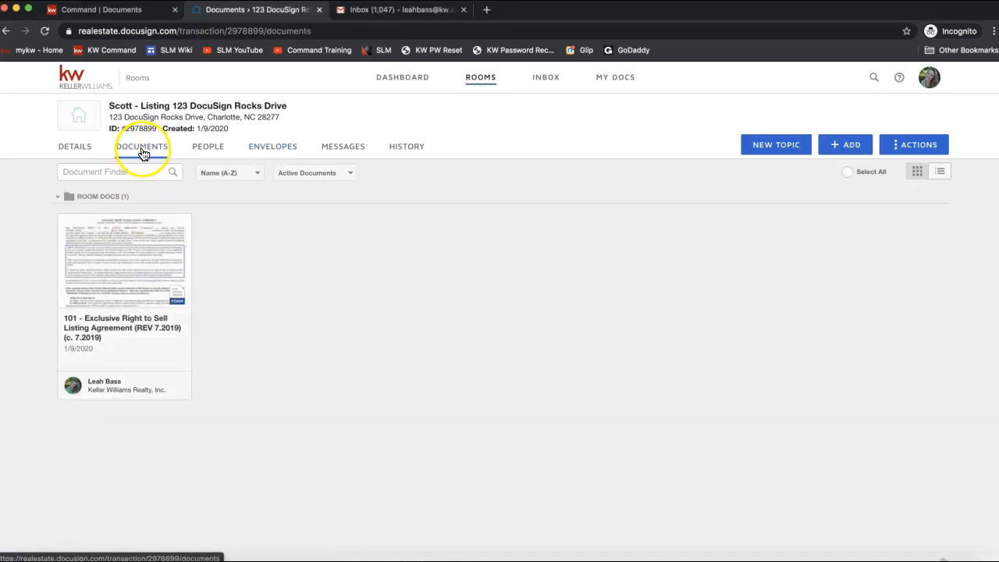
click(142, 285)
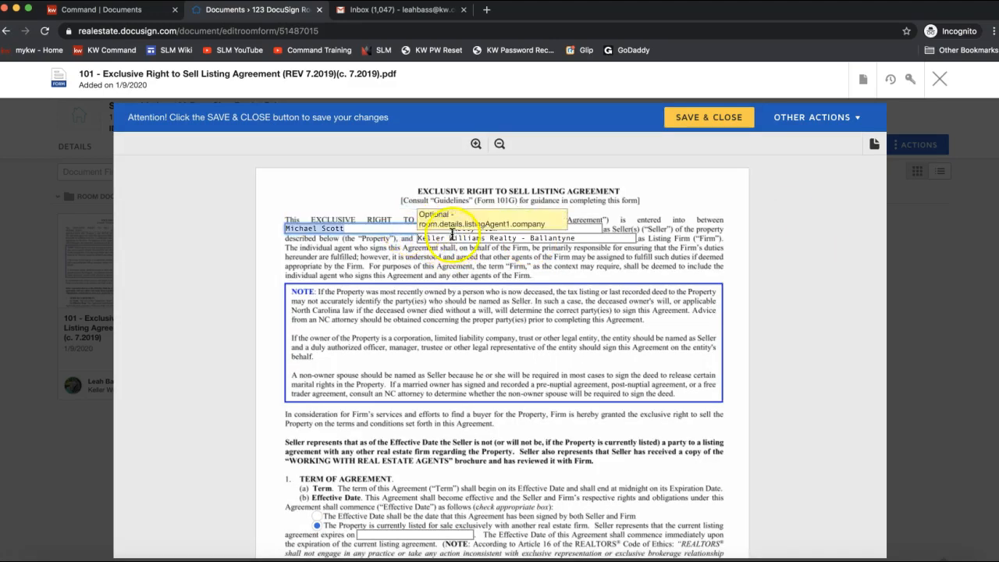
click(782, 118)
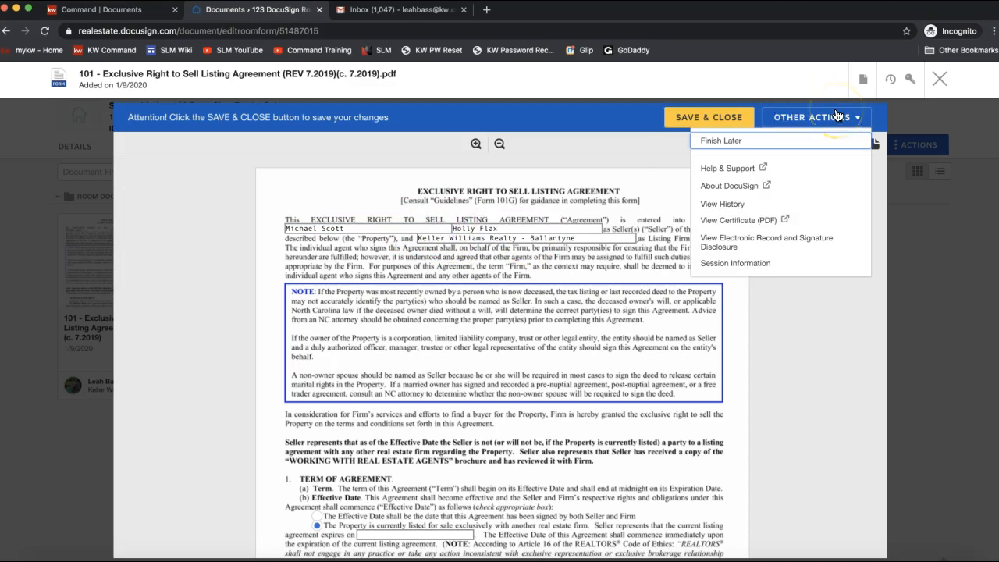
click(863, 79)
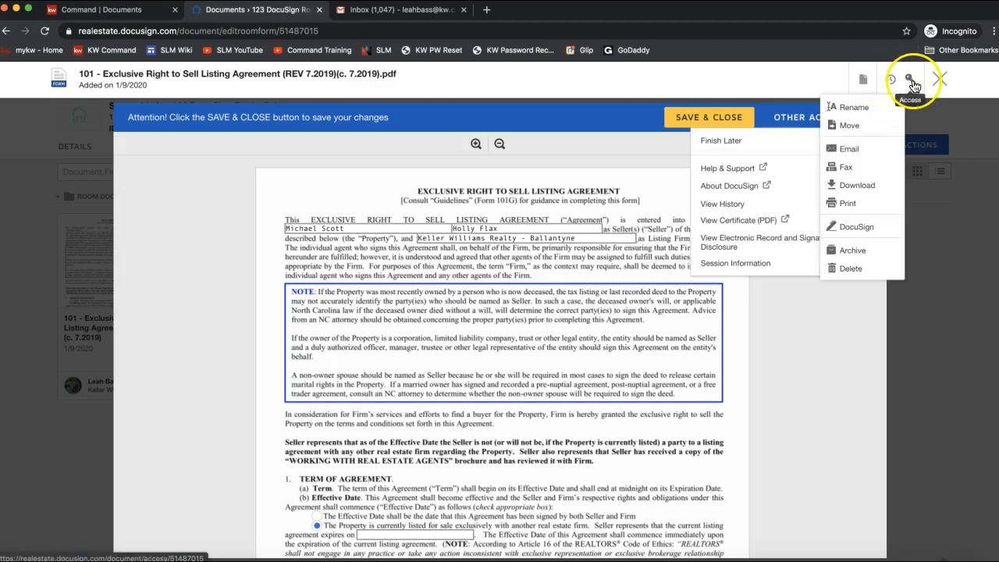
Step: Inspect the prefilled seller name field and the form's seller and firm details
click(421, 231)
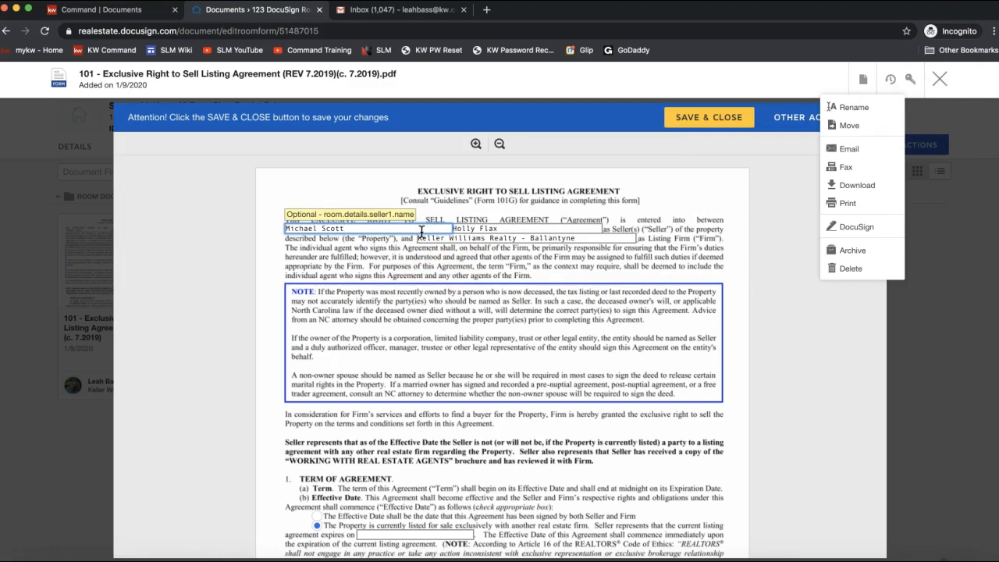
click(513, 426)
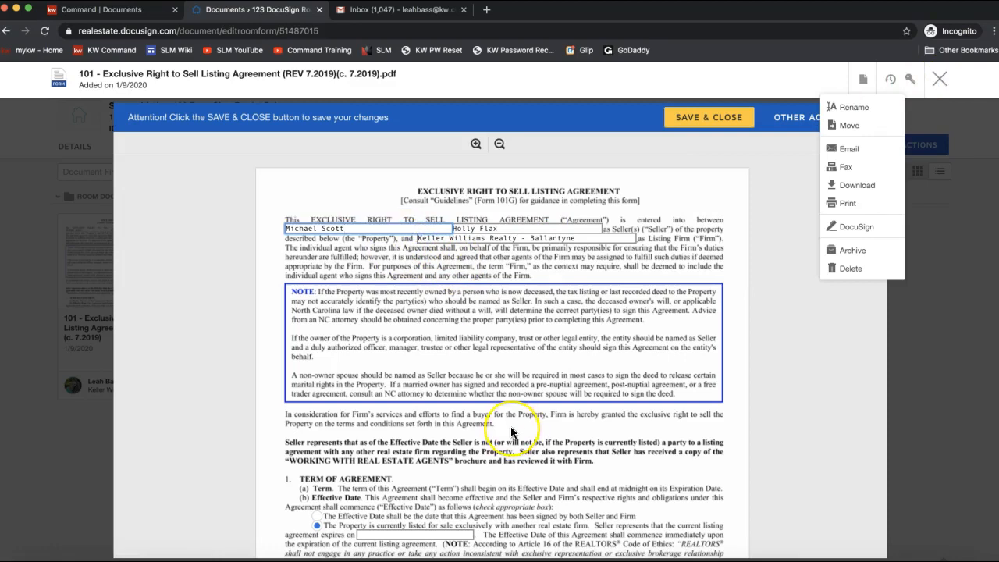
scroll(511, 431, down, 3)
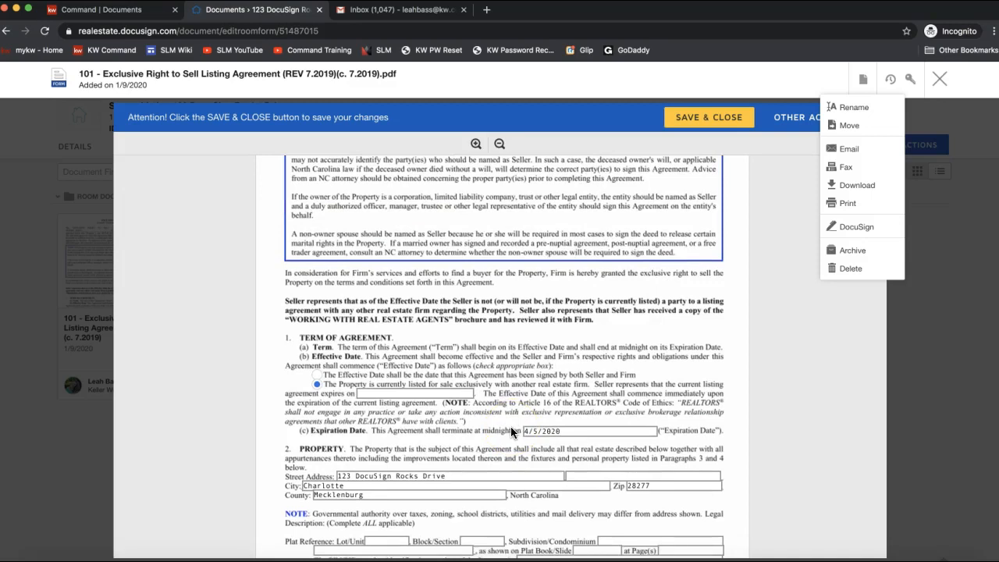
scroll(510, 426, up, 3)
click(787, 415)
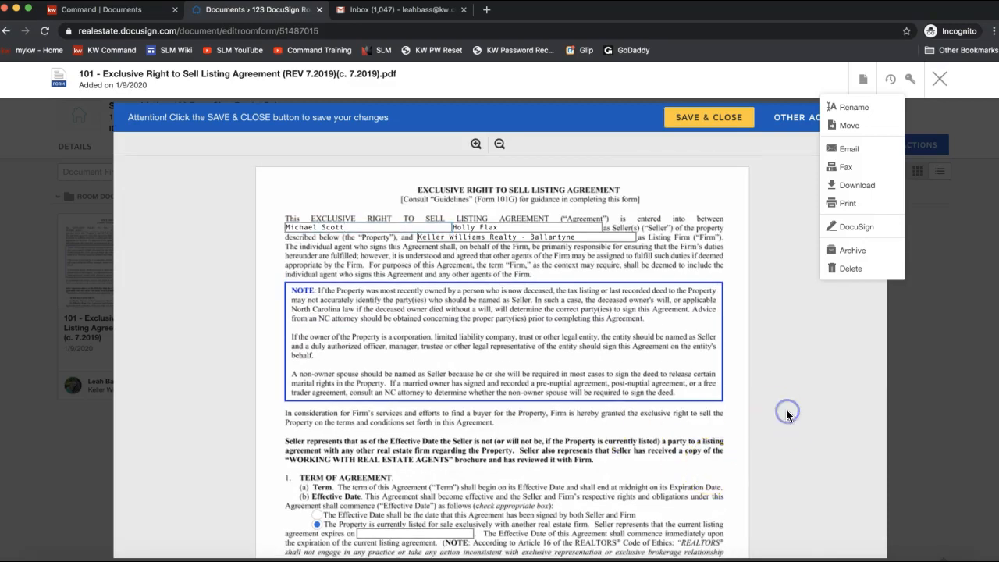
click(863, 79)
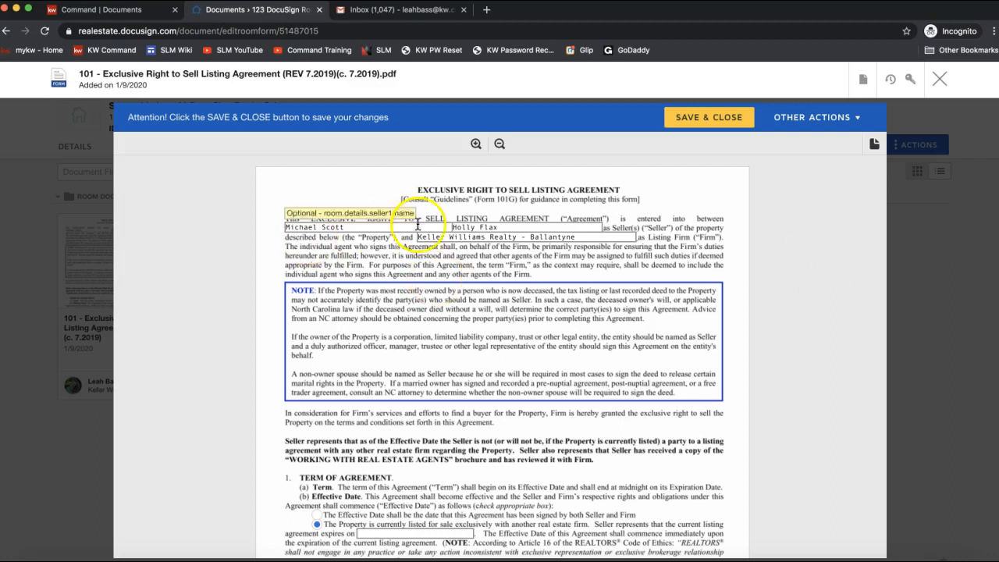
Step: Close the listing agreement editor and bring up the Documents tab's add-document choices
click(940, 79)
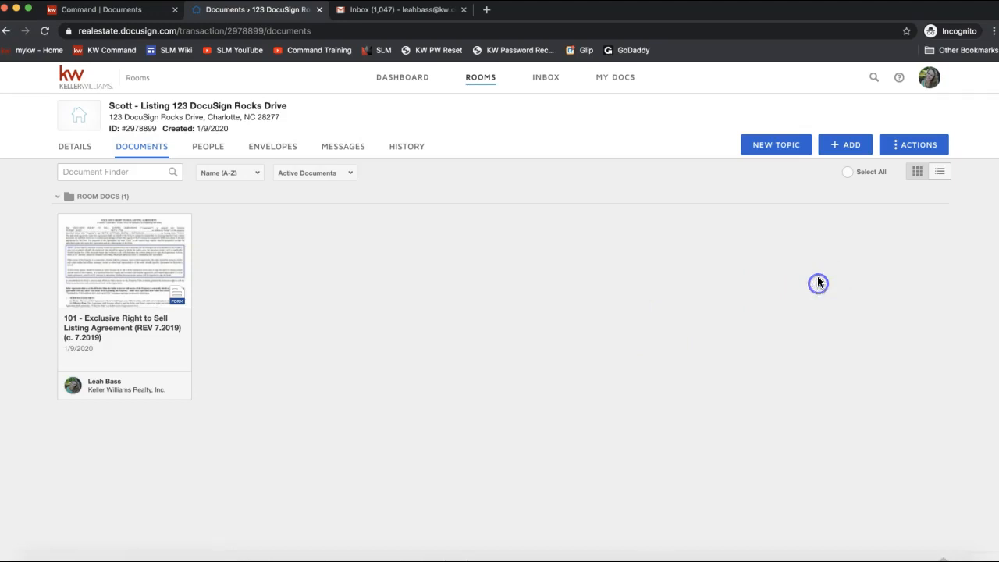
click(845, 154)
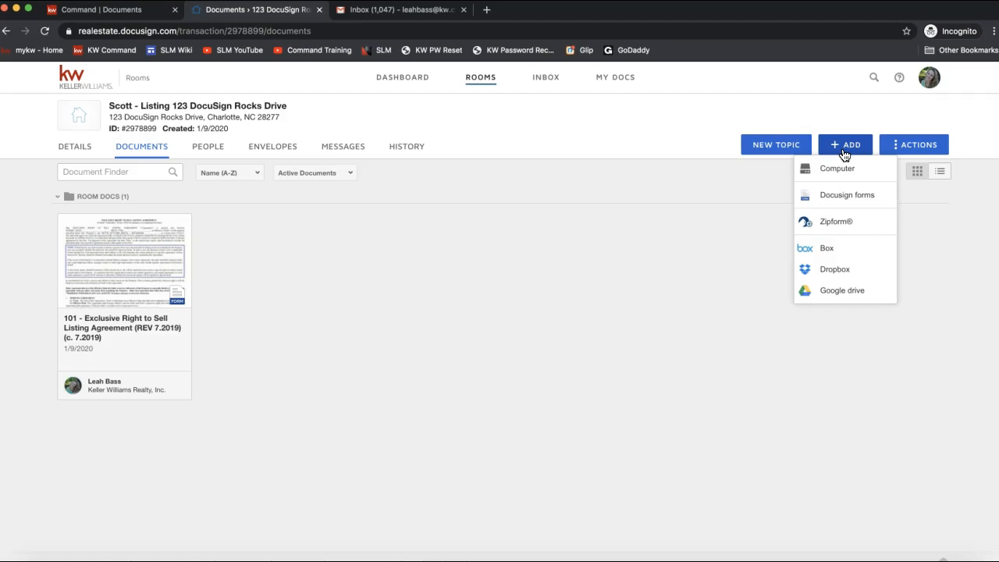
Step: Upload the 2-T Offer to Purchase and Contract PDF from the Desktop into the room
click(842, 169)
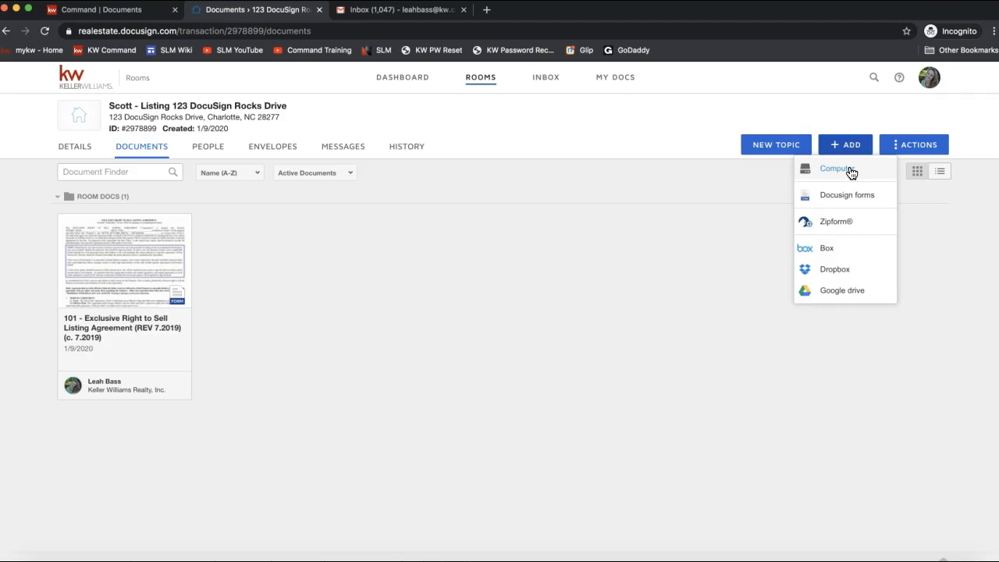
click(851, 172)
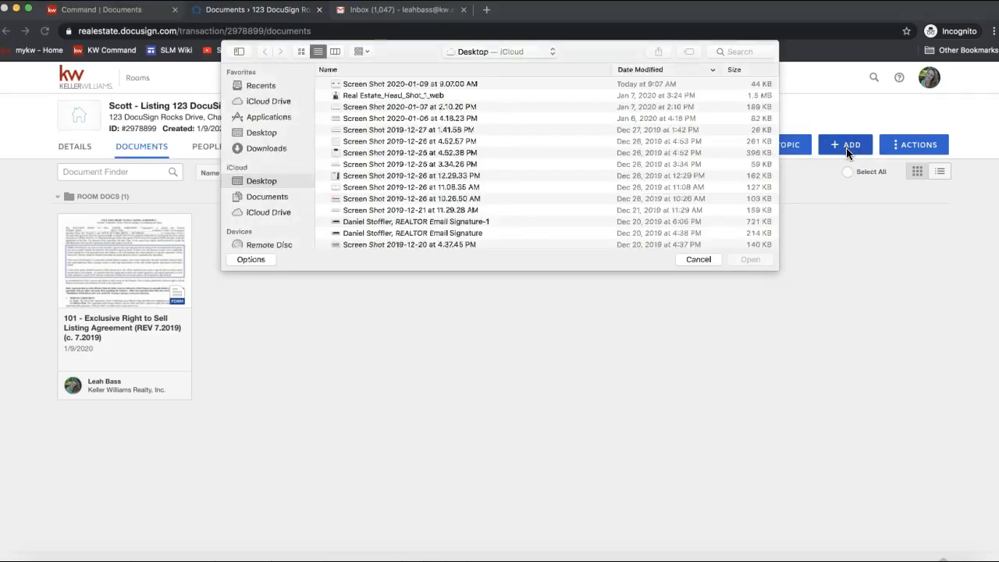
click(261, 132)
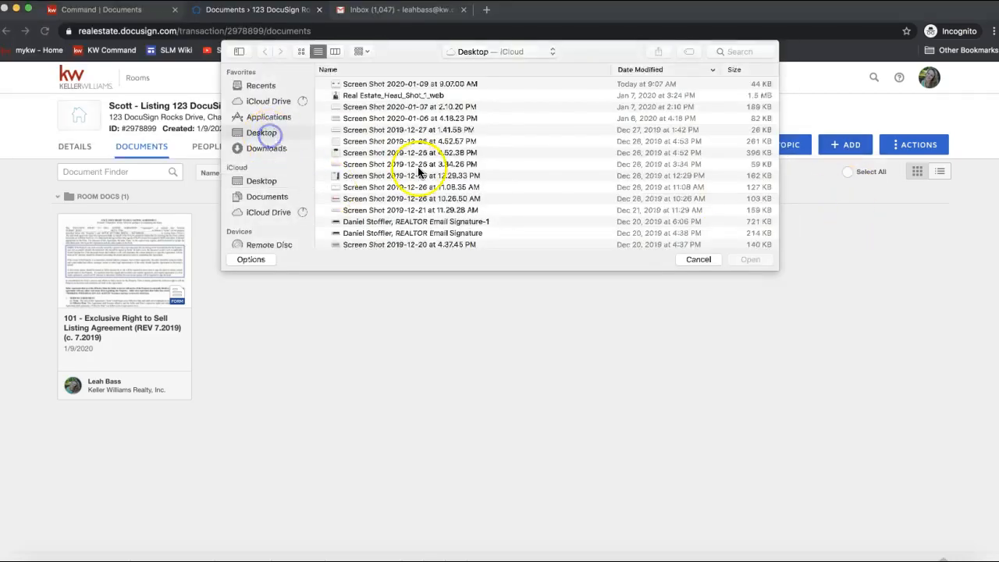
scroll(420, 172, down, 10)
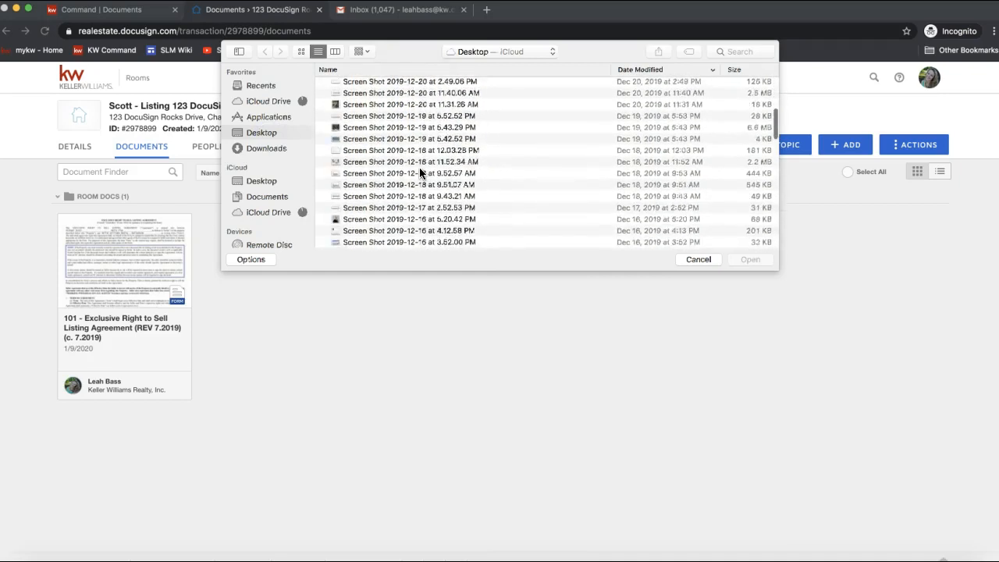
scroll(420, 171, down, 10)
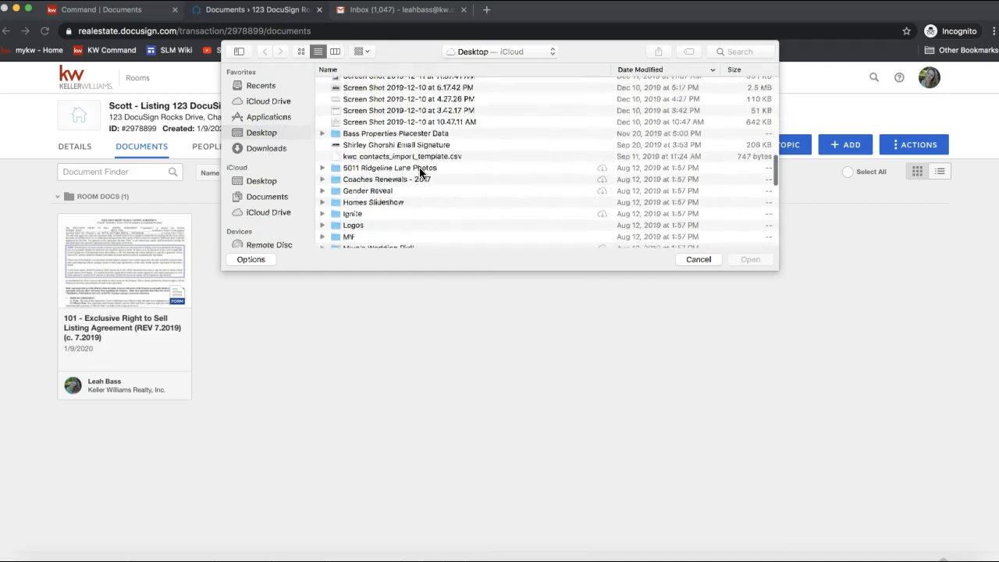
scroll(419, 173, down, 6)
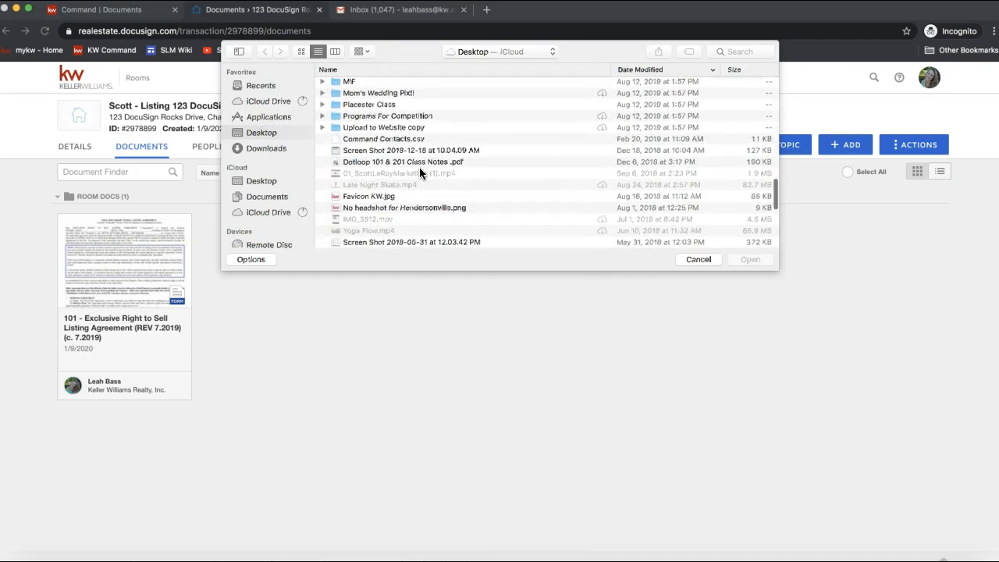
scroll(420, 173, down, 5)
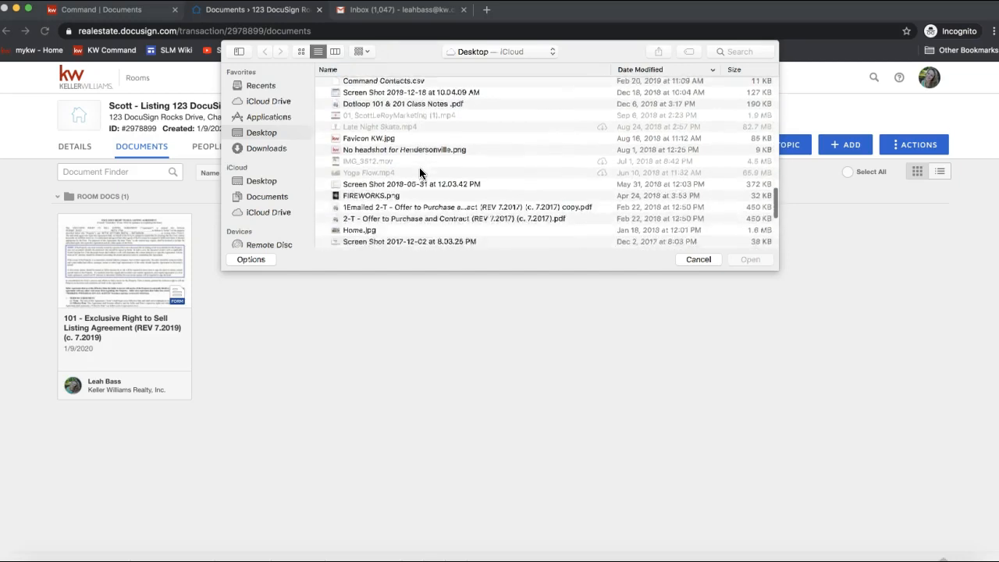
scroll(419, 172, down, 3)
click(364, 185)
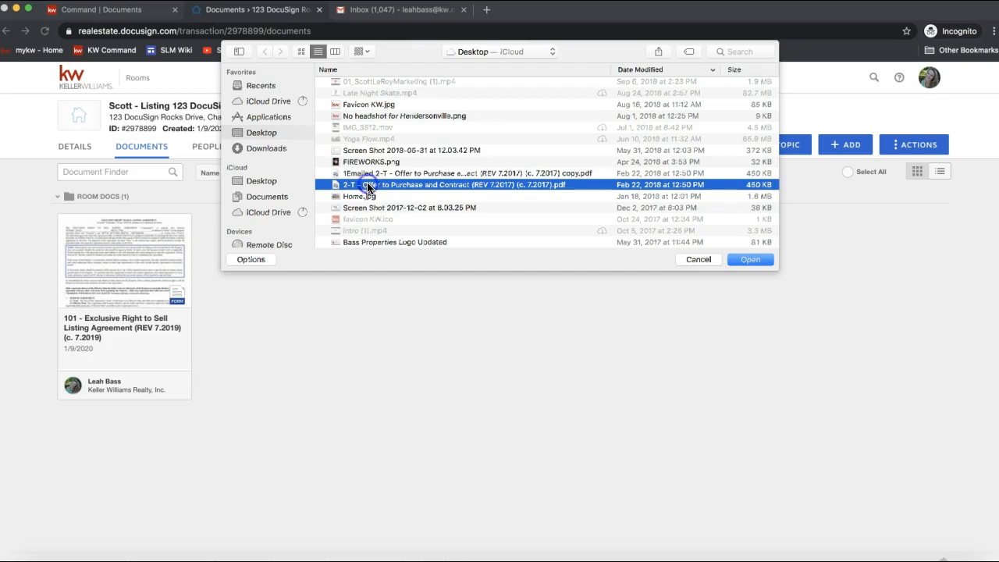
double_click(366, 184)
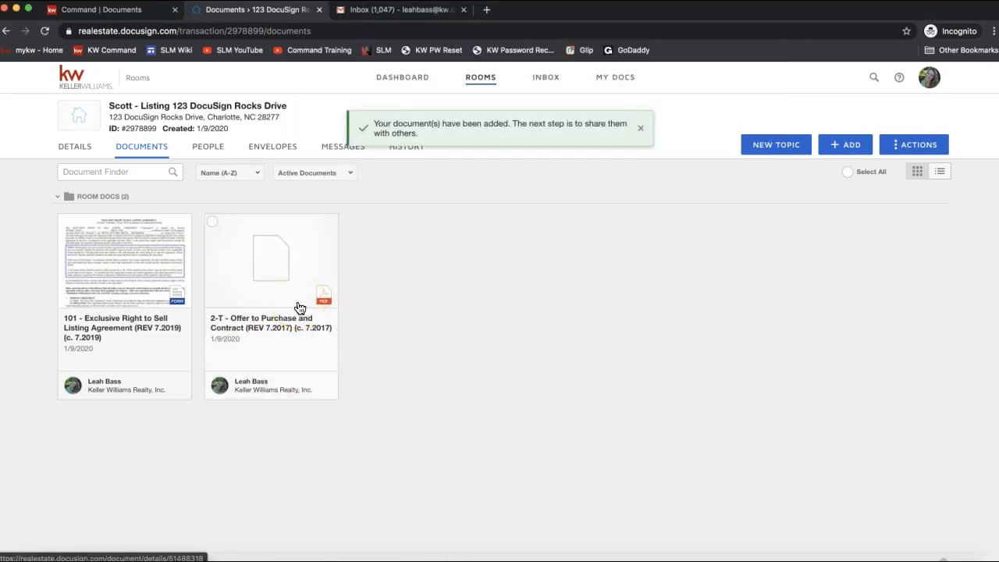
click(326, 313)
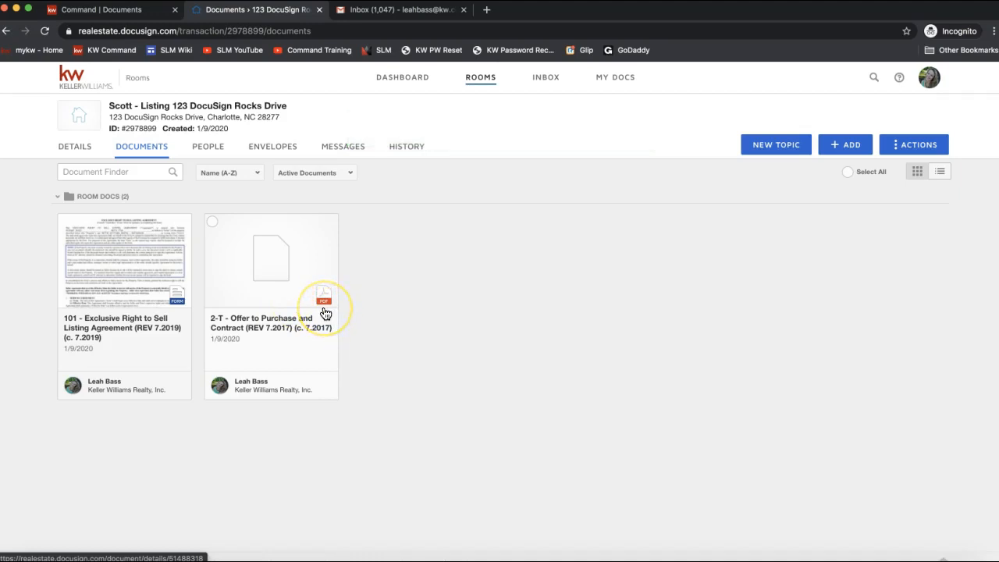
click(325, 305)
click(323, 306)
click(323, 307)
click(326, 307)
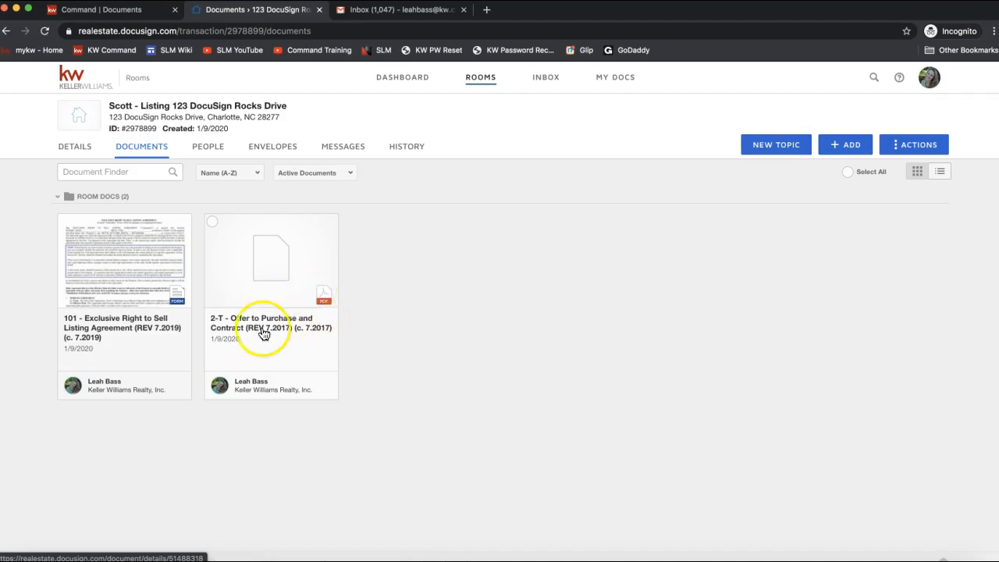
Step: View the 13-page 2-T Offer to Purchase and Contract and list its document actions
click(255, 245)
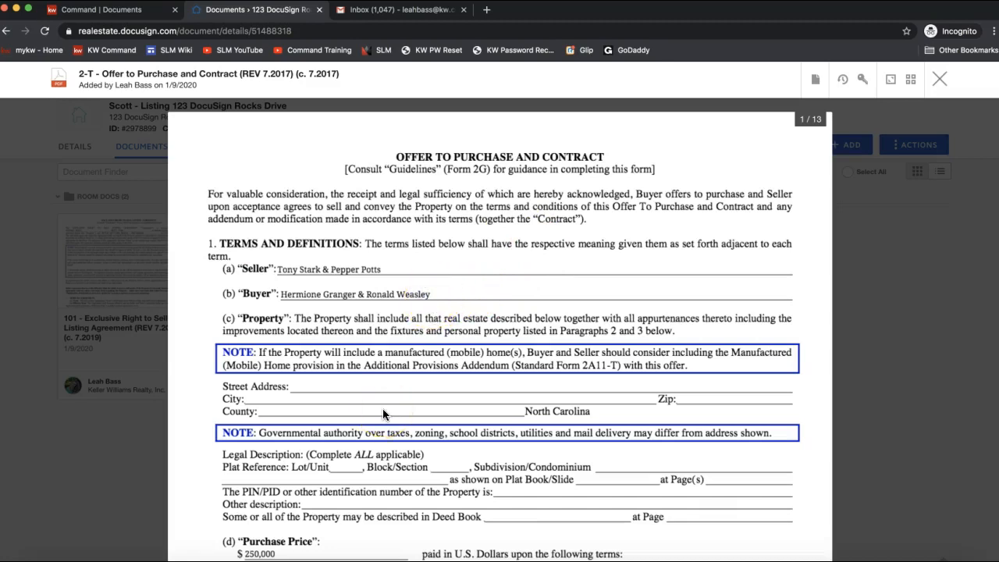
scroll(382, 408, down, 5)
scroll(383, 408, up, 5)
click(817, 89)
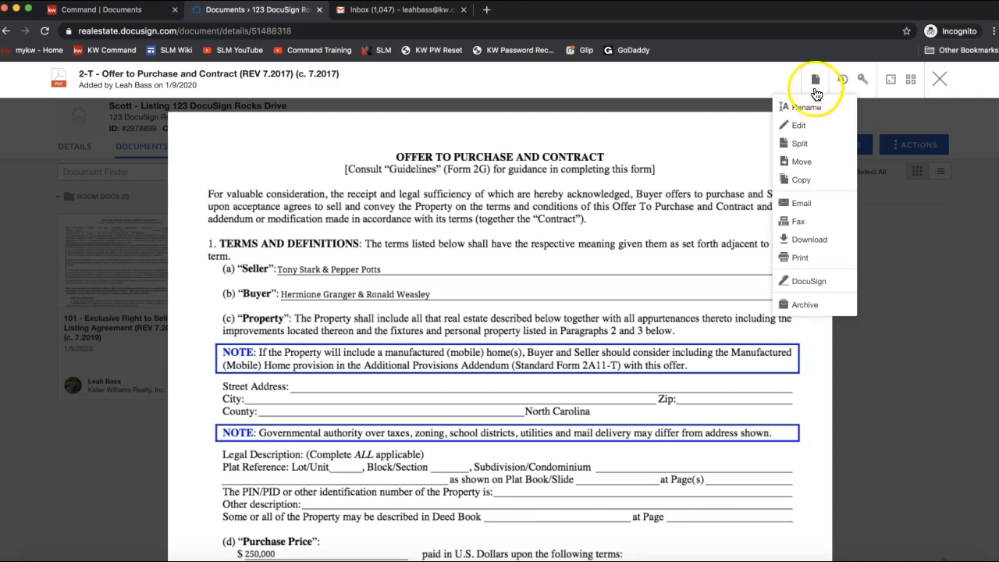
Step: Look at the Split page-range panel for the offer, then close it without splitting
click(806, 146)
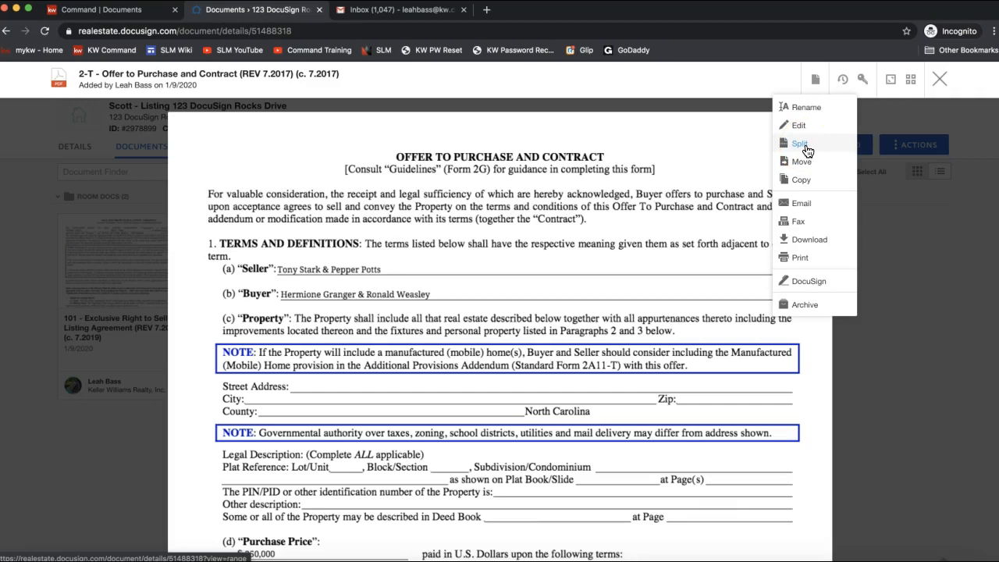
click(805, 151)
click(800, 147)
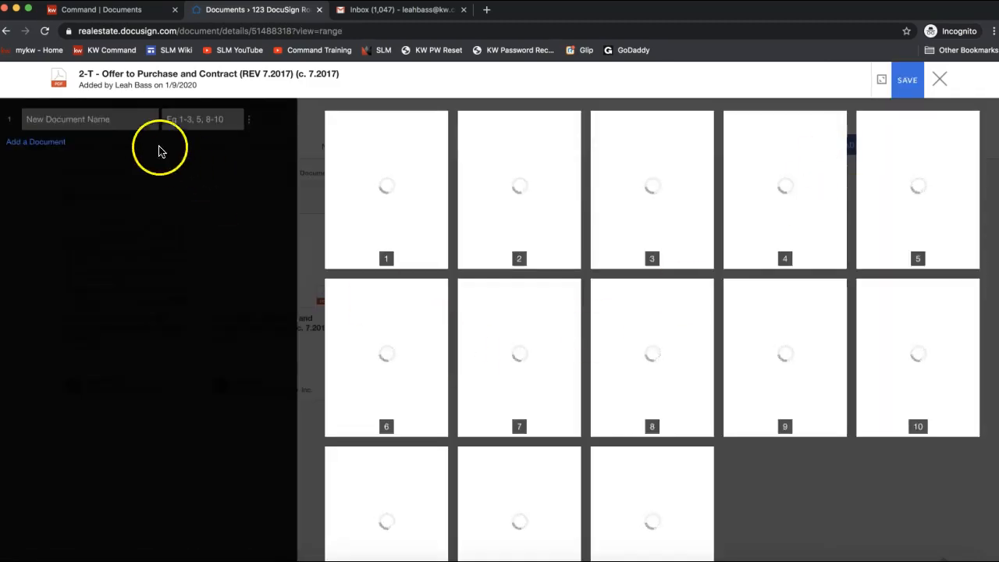
click(91, 119)
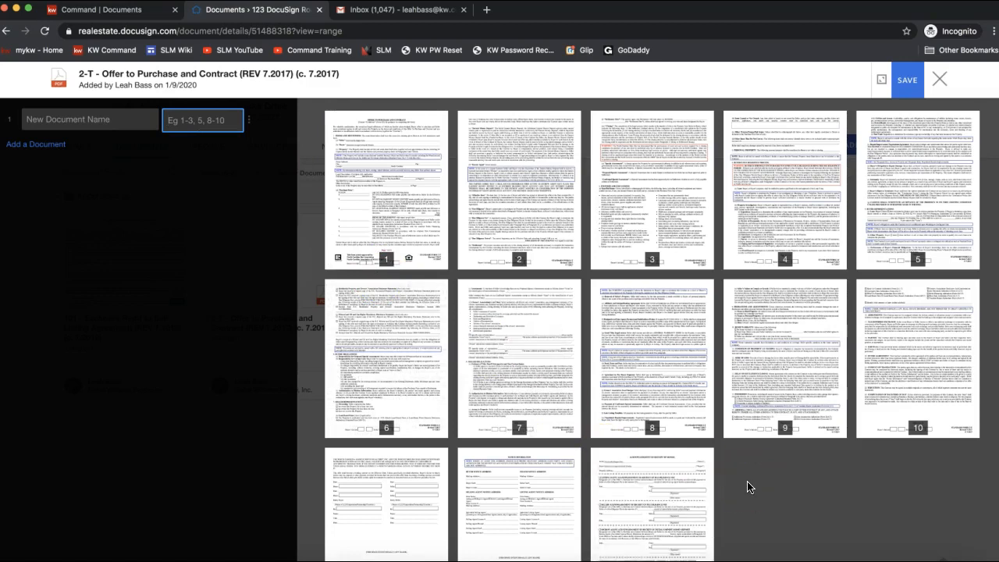
scroll(748, 486, down, 1)
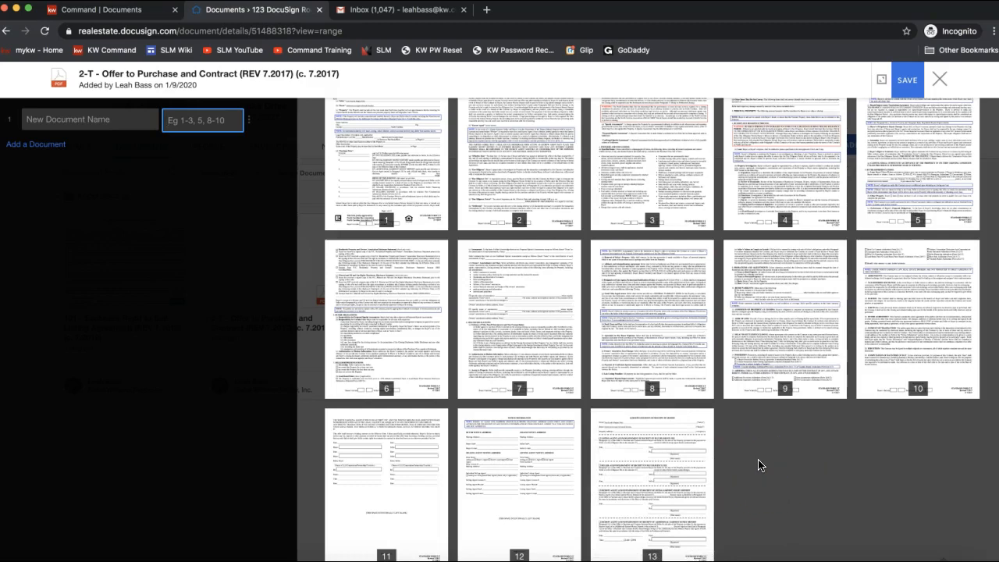
click(940, 80)
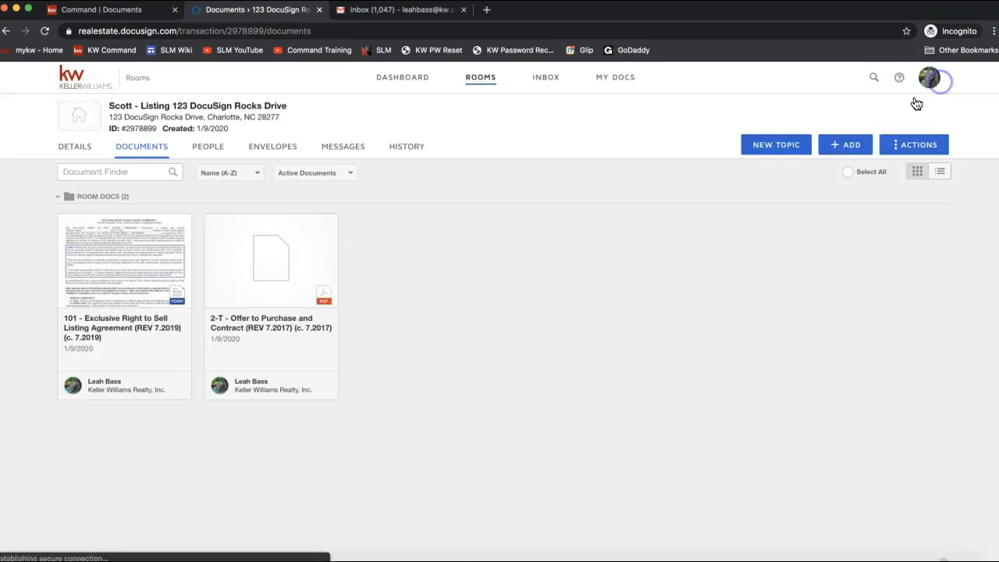
Step: Start a Please DocuSign envelope from the 2-T Offer to Purchase and Contract
click(259, 262)
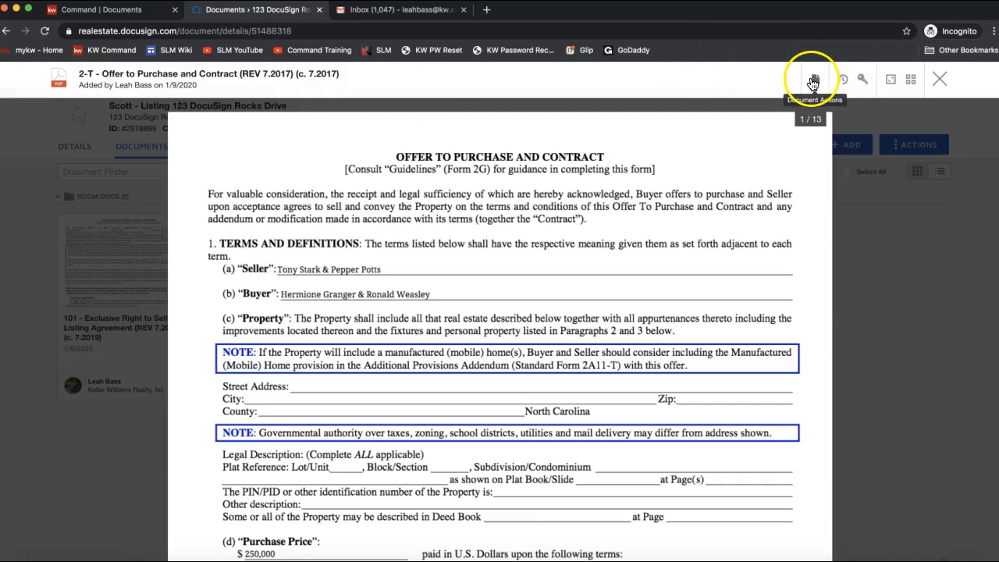
click(813, 81)
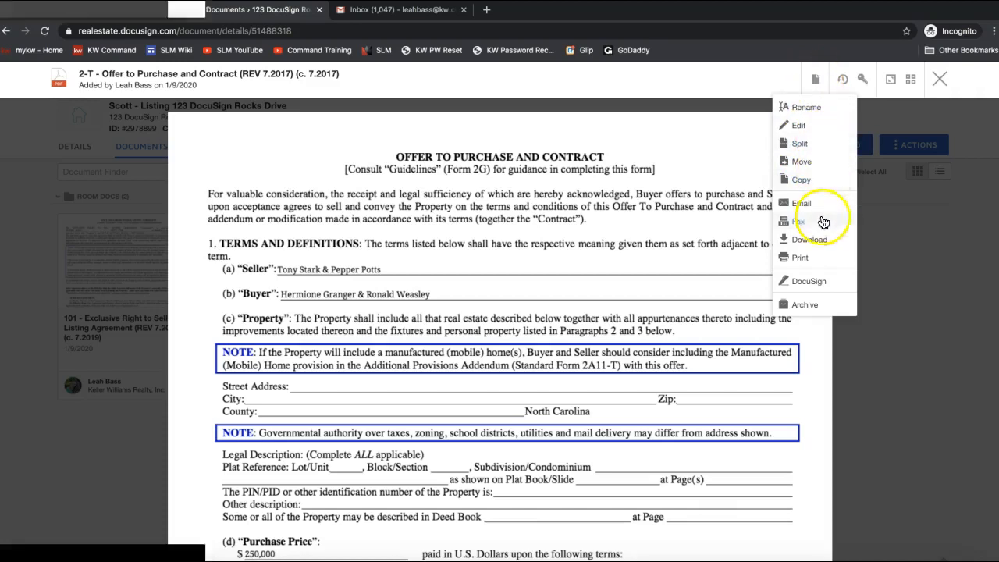
click(809, 289)
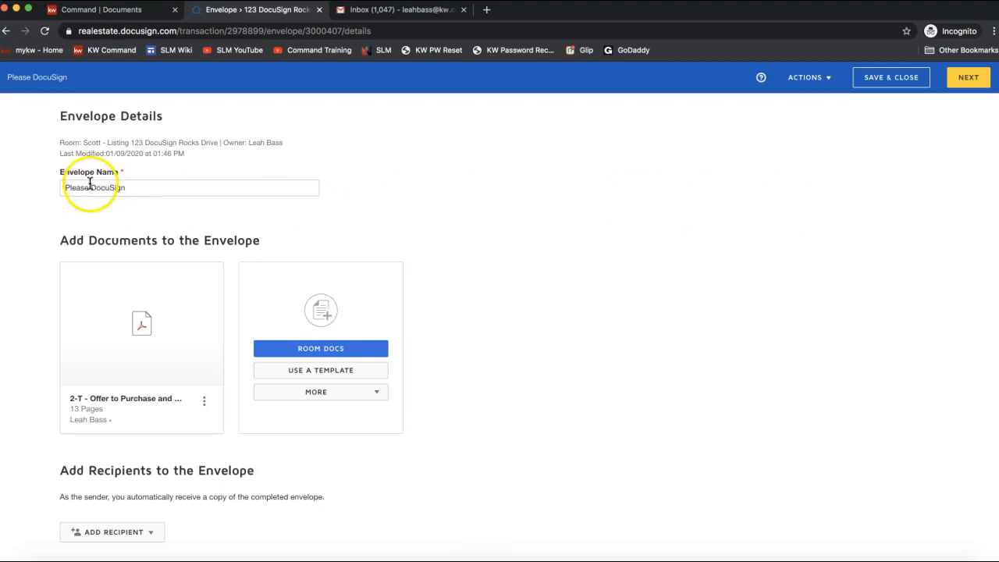
Step: Rename the envelope to 'Please DocuSign - Offer to Purchase'
scroll(89, 183, down, 2)
scroll(587, 316, up, 2)
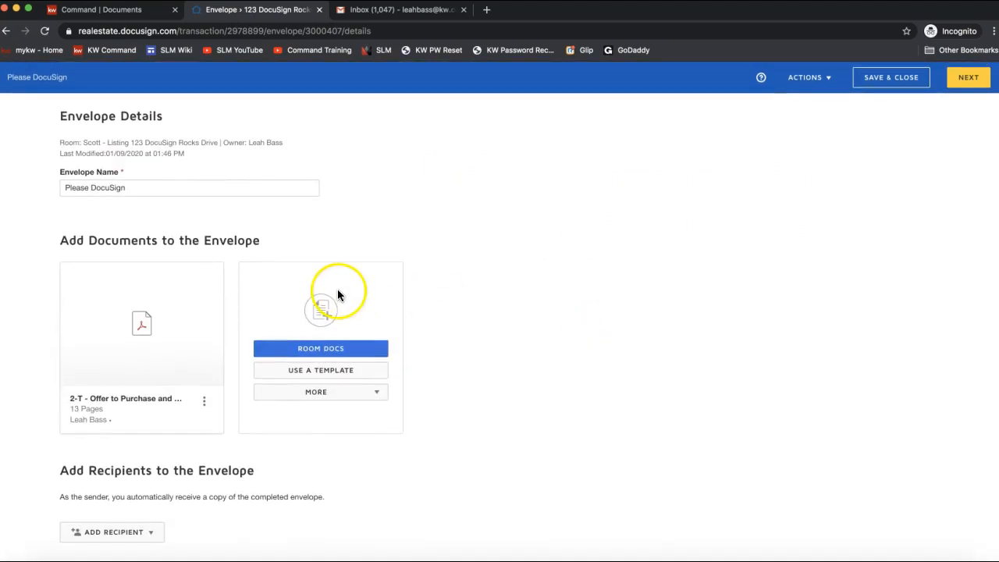
scroll(548, 334, down, 1)
scroll(548, 334, down, 1)
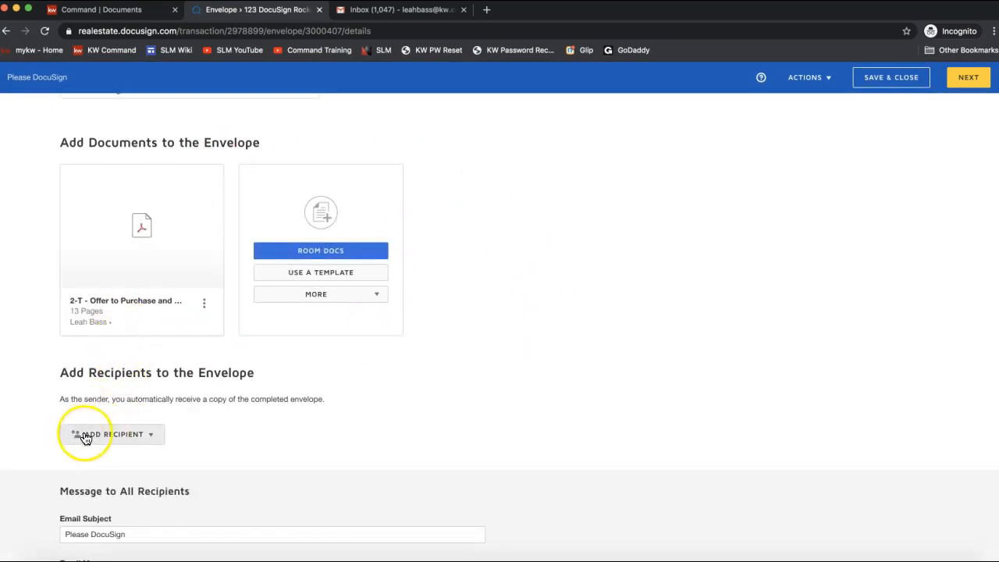
scroll(108, 441, up, 2)
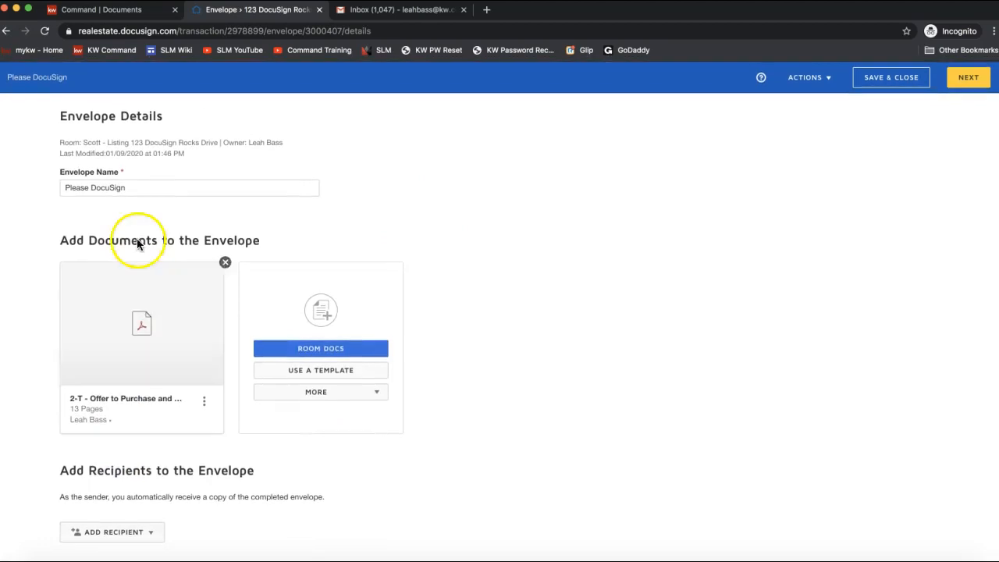
click(146, 188)
text(-)
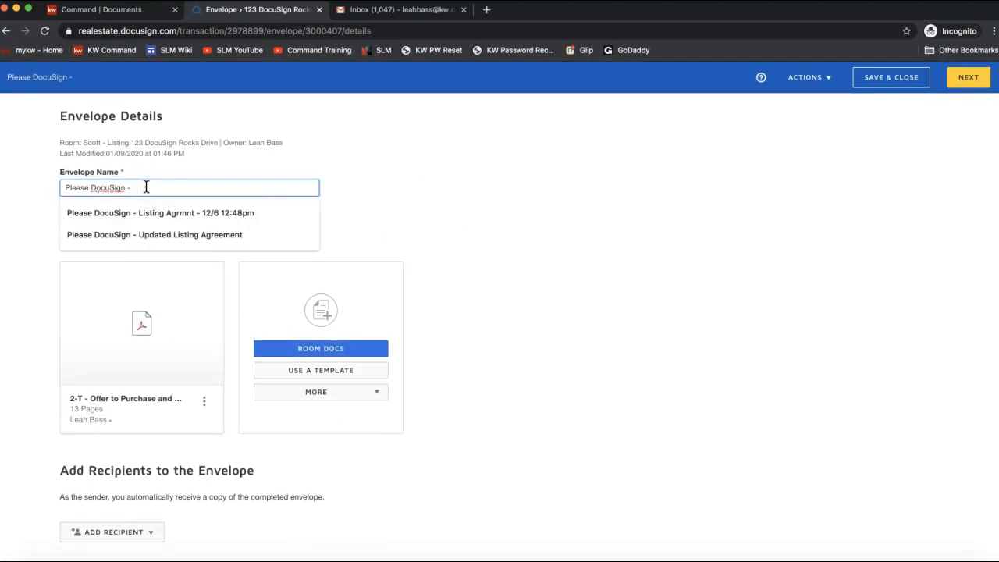
text( Offer to )
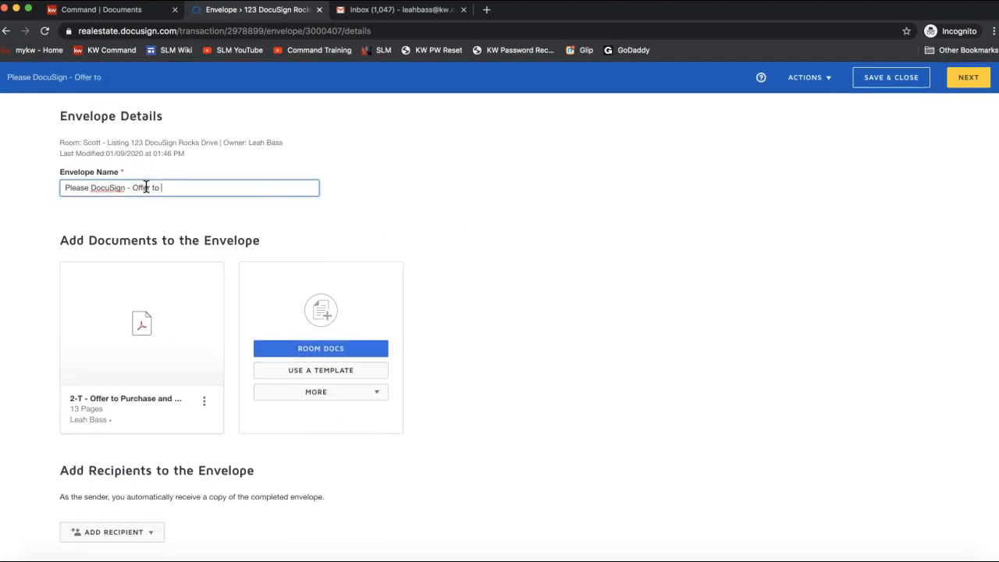
text(Purchase)
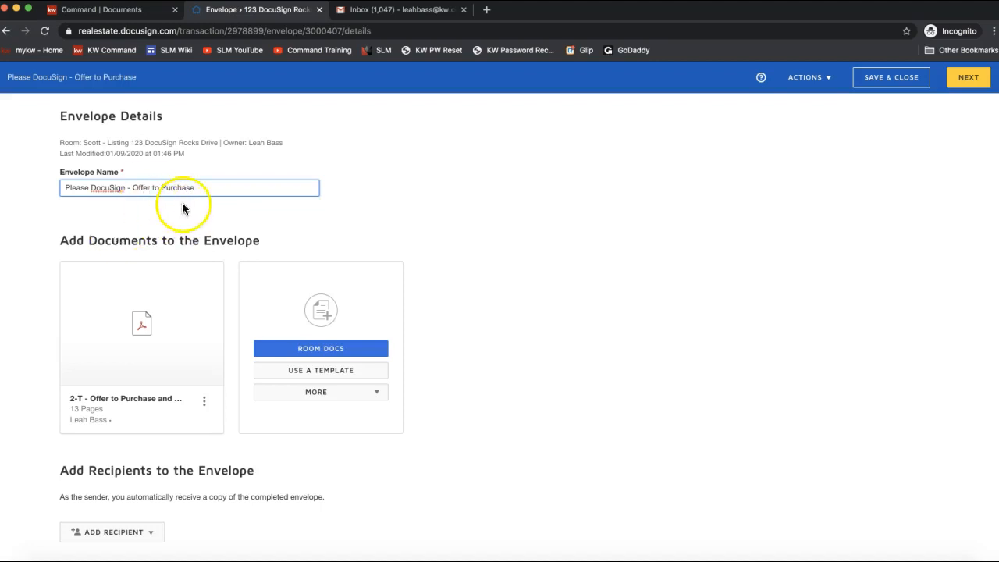
Step: Show the Add Recipient choices: Room Participants and Email Address
scroll(489, 217, down, 3)
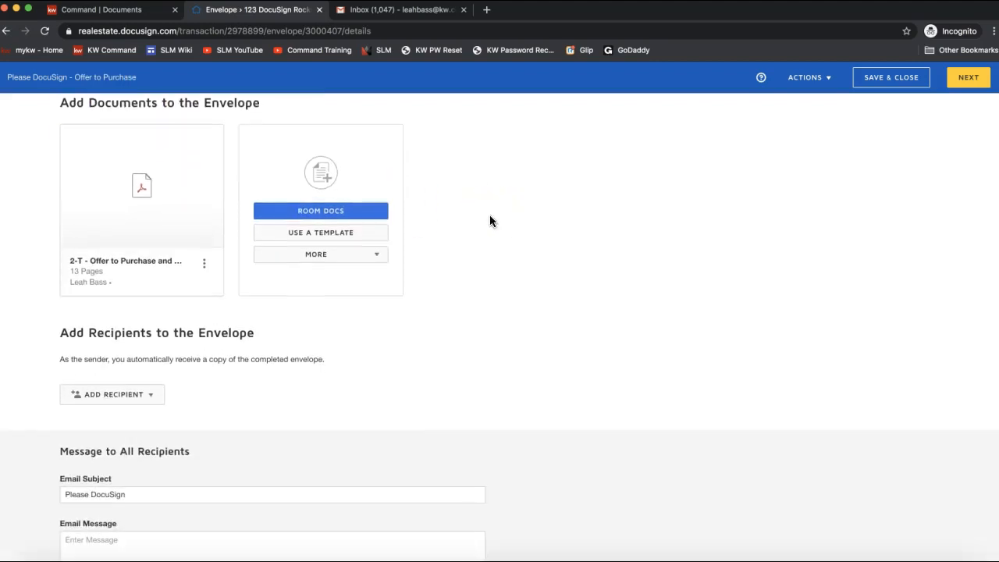
scroll(129, 406, down, 1)
click(95, 366)
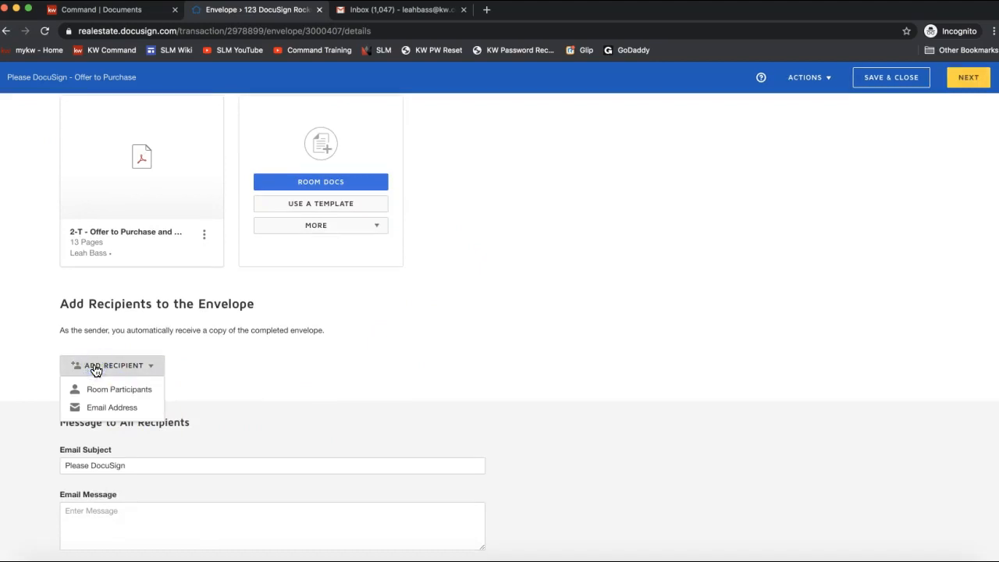
click(101, 390)
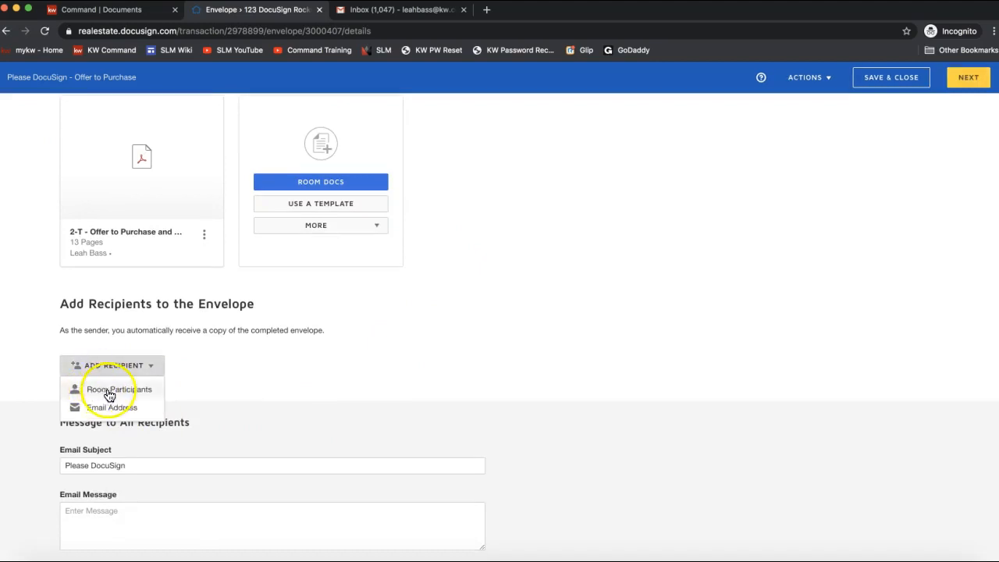
click(98, 395)
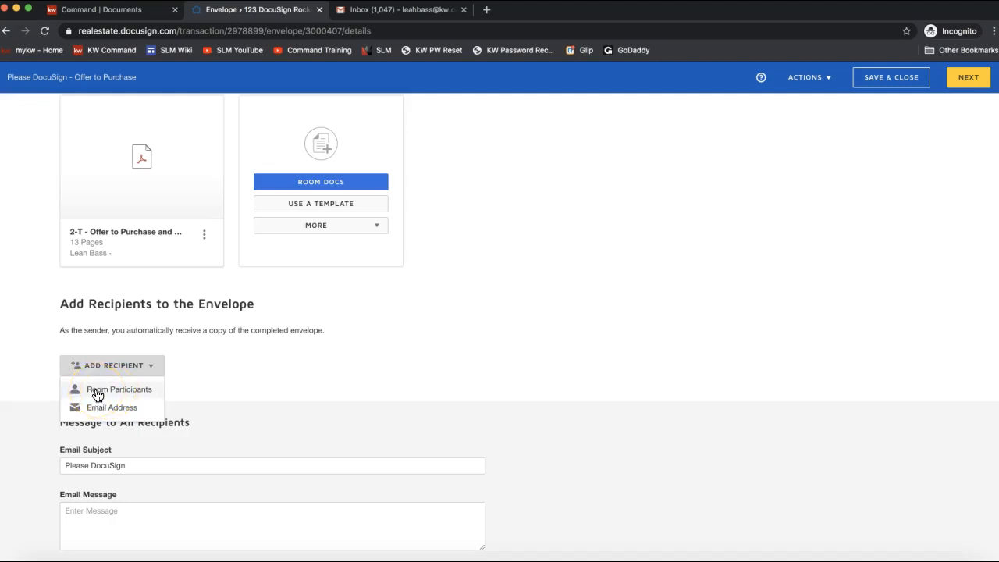
click(100, 395)
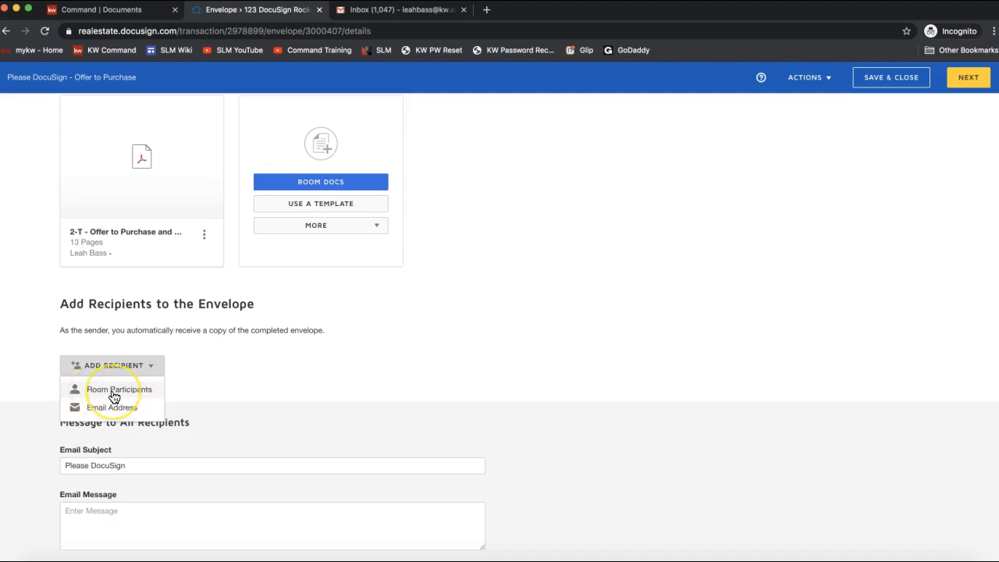
Step: Add Seller 1 and Seller 2 from the room participants as envelope recipients
click(102, 395)
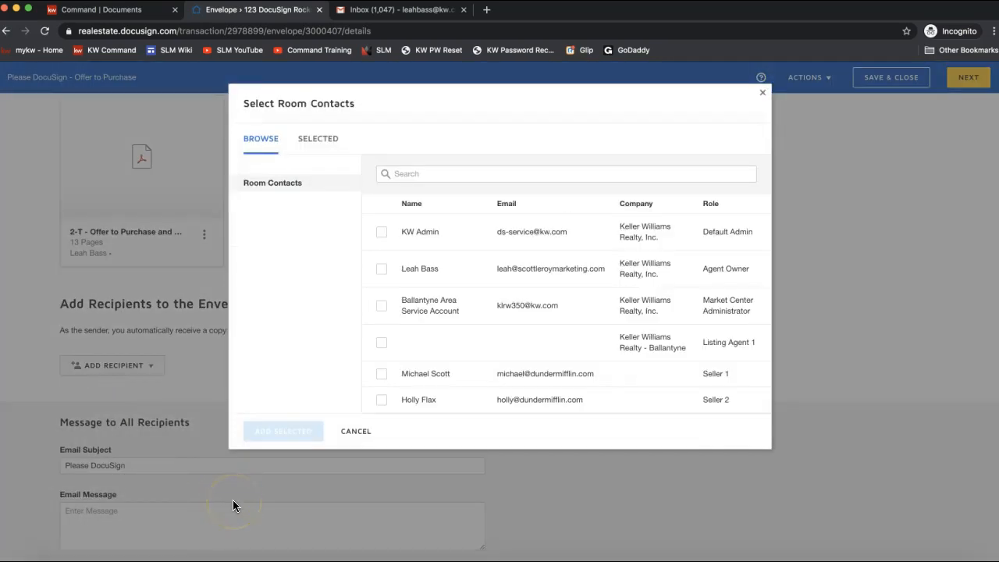
click(141, 365)
click(381, 373)
click(380, 400)
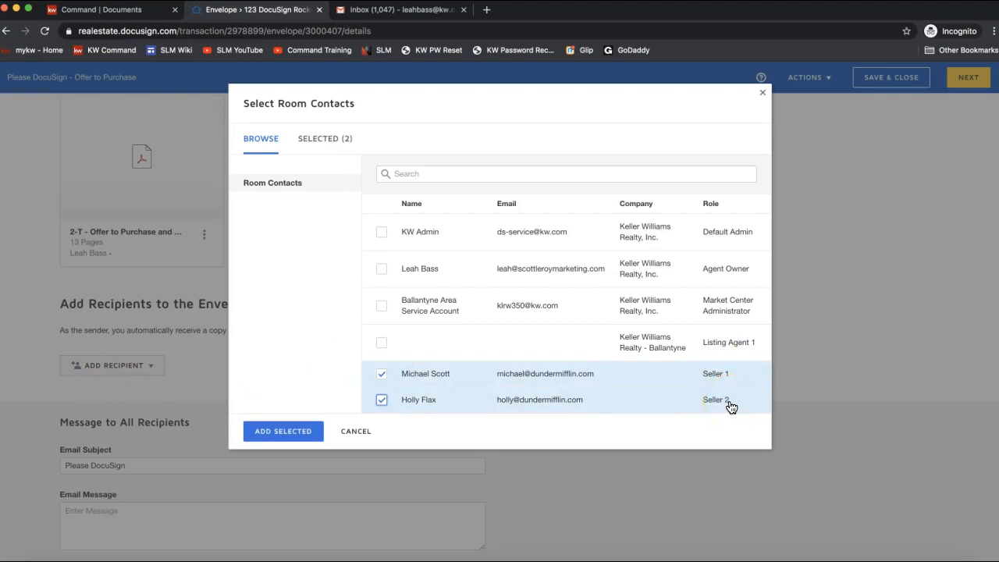
click(291, 434)
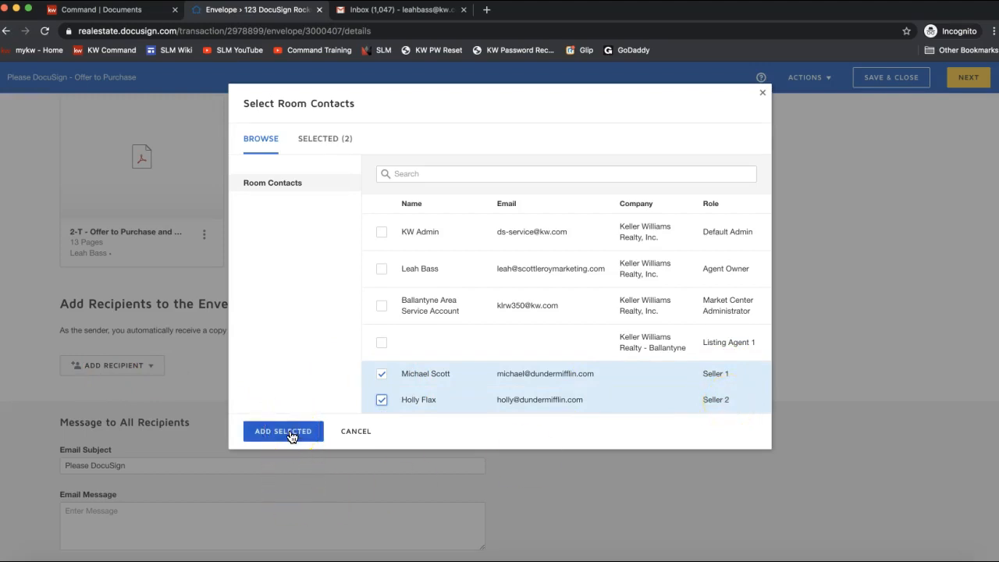
click(291, 434)
Step: Review the two Needs to Sign recipients and the envelope subject, returning to the top
click(290, 540)
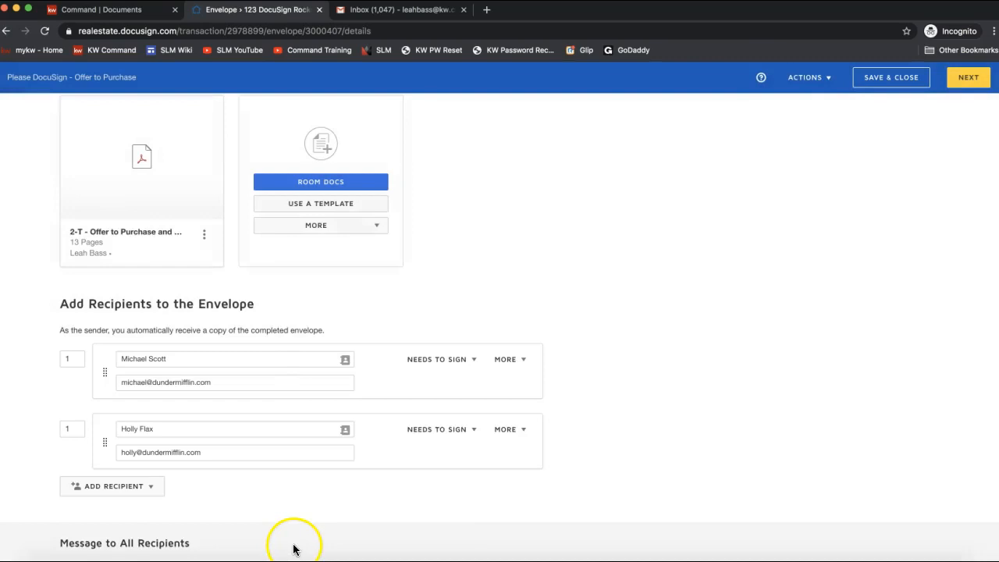
scroll(185, 474, down, 3)
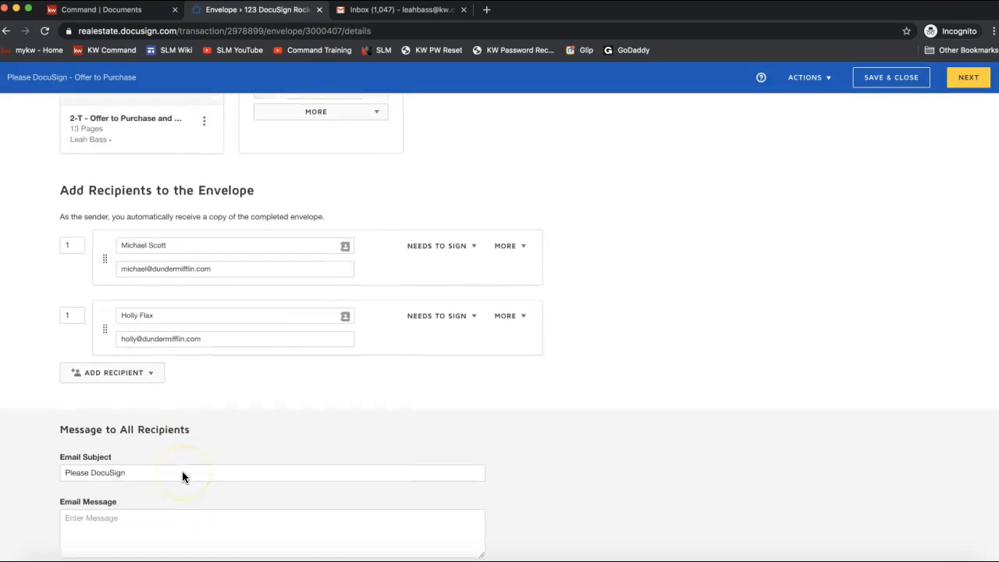
click(164, 278)
click(101, 378)
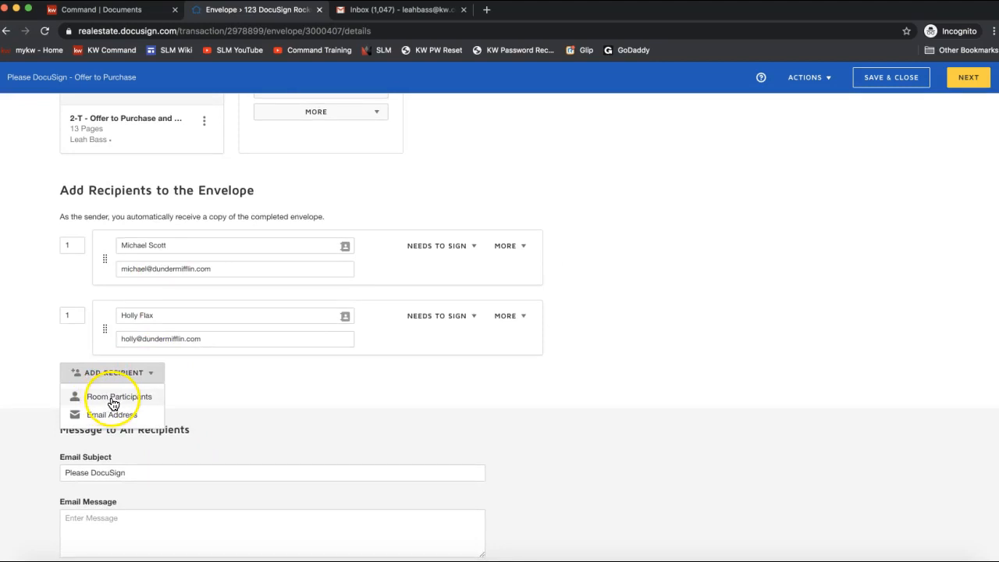
click(123, 472)
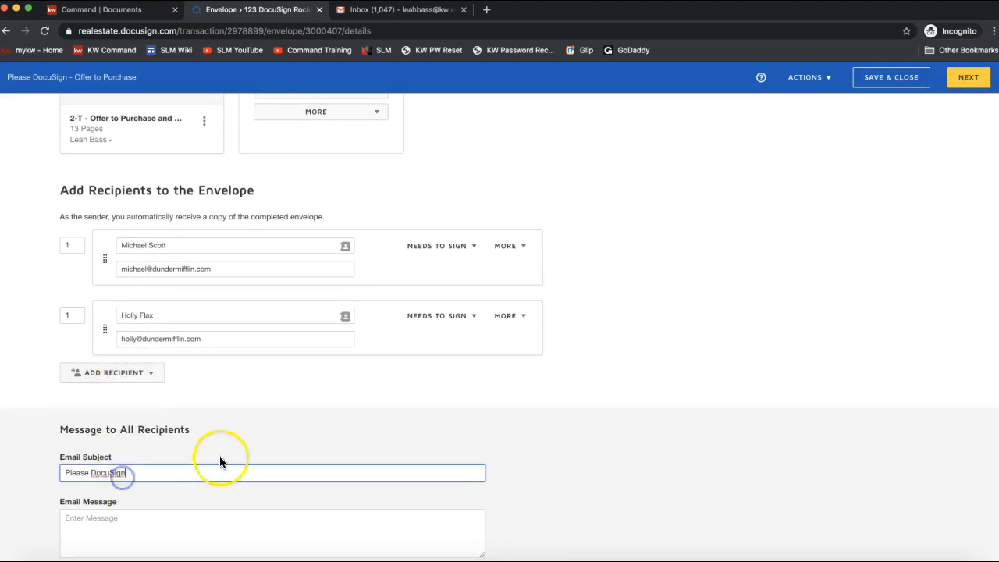
scroll(226, 456, down, 1)
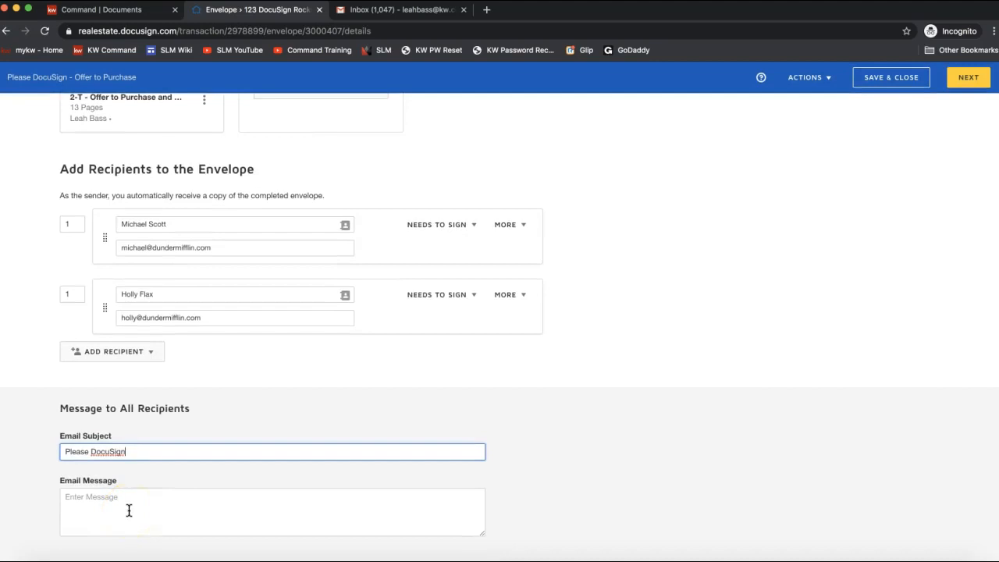
scroll(866, 398, up, 5)
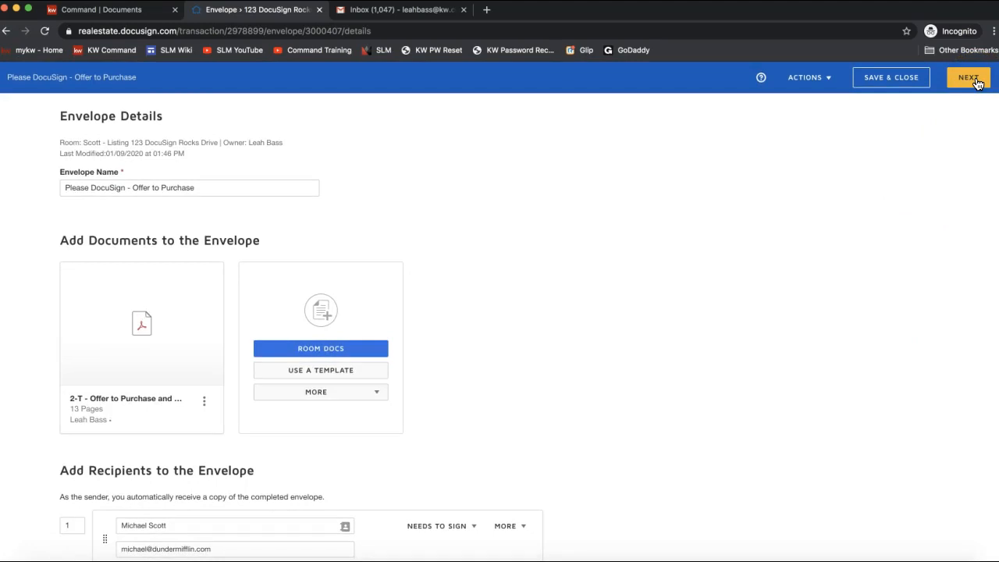
Step: Proceed to field placement and decline the suggested matching template
click(976, 80)
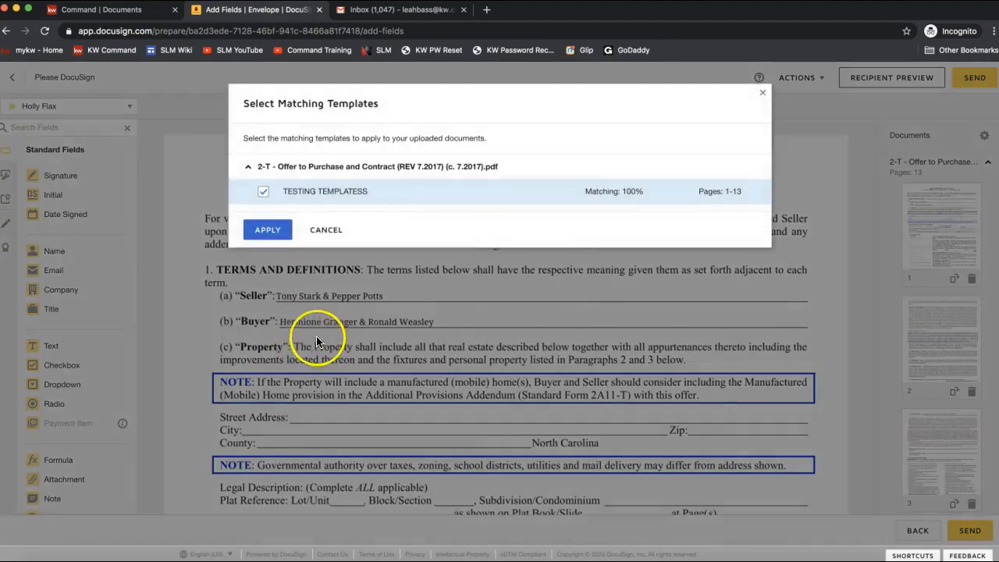
click(328, 236)
Step: Place Seller 2's Initial field in the first Seller's initials box on page 1
scroll(403, 321, down, 2)
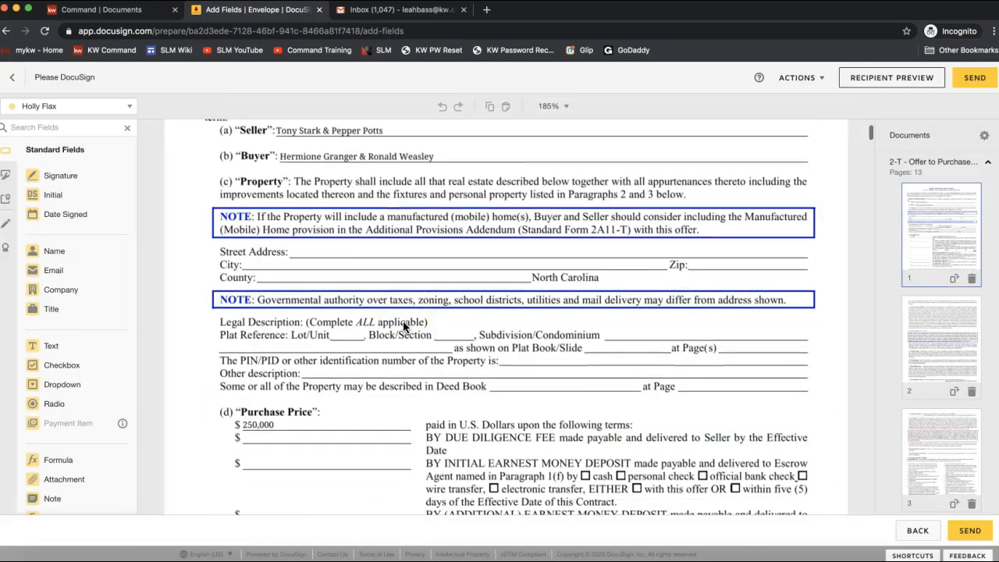
scroll(403, 320, down, 5)
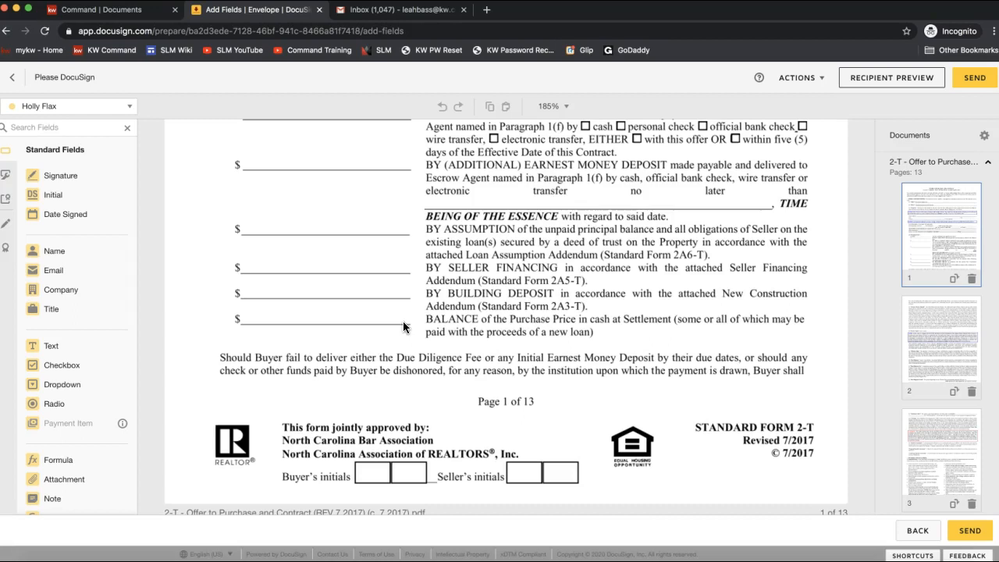
scroll(483, 385, down, 1)
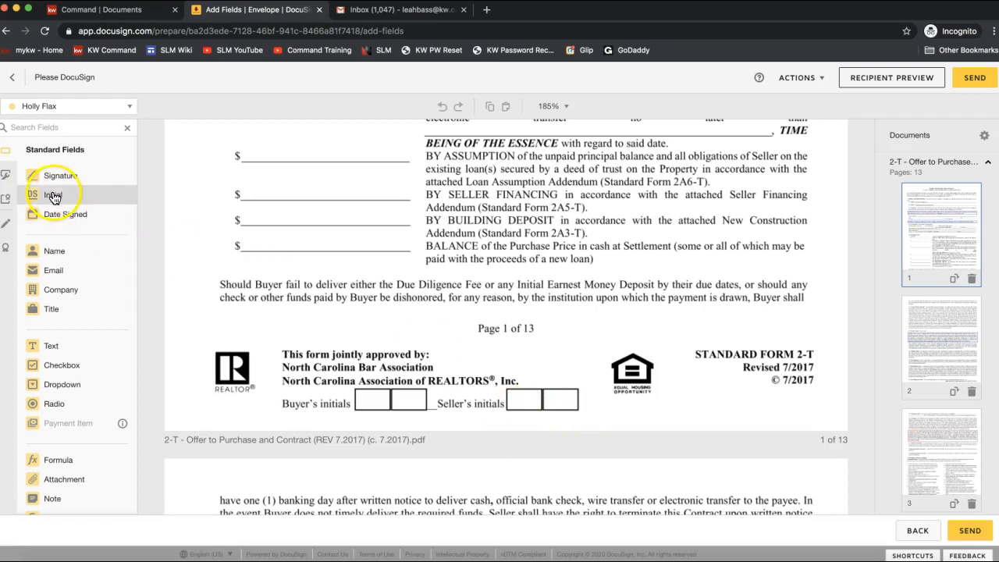
click(43, 106)
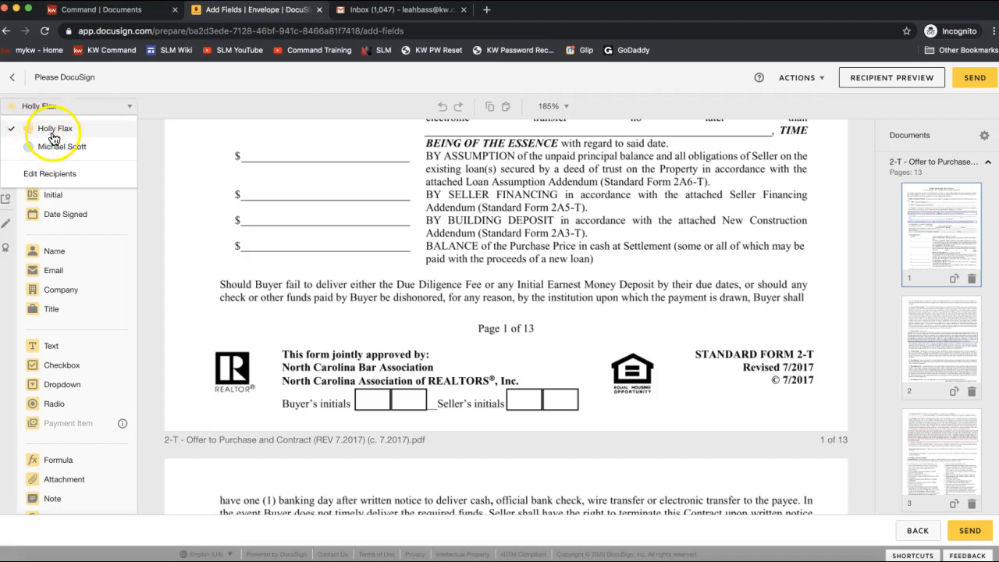
click(54, 138)
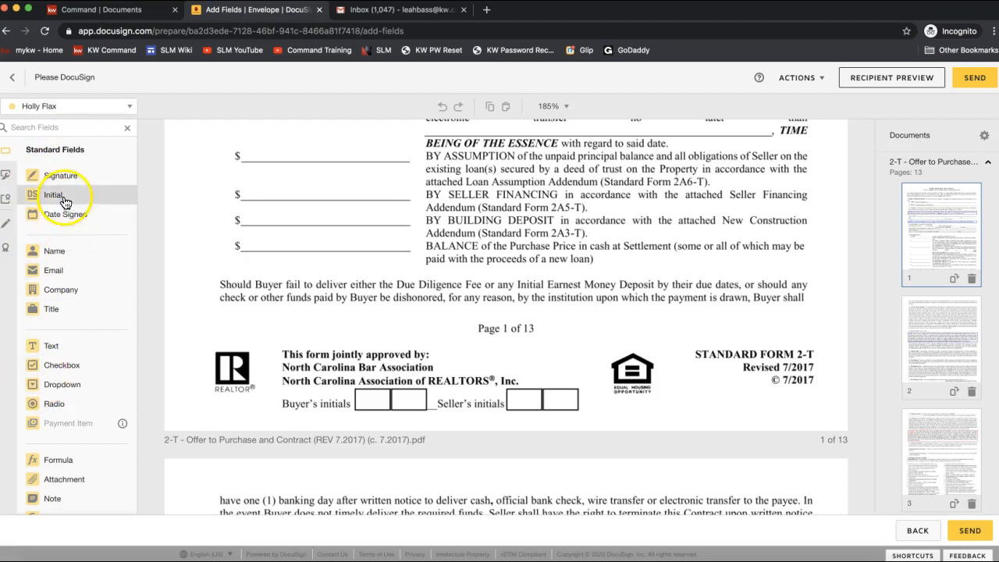
drag(67, 195, 505, 381)
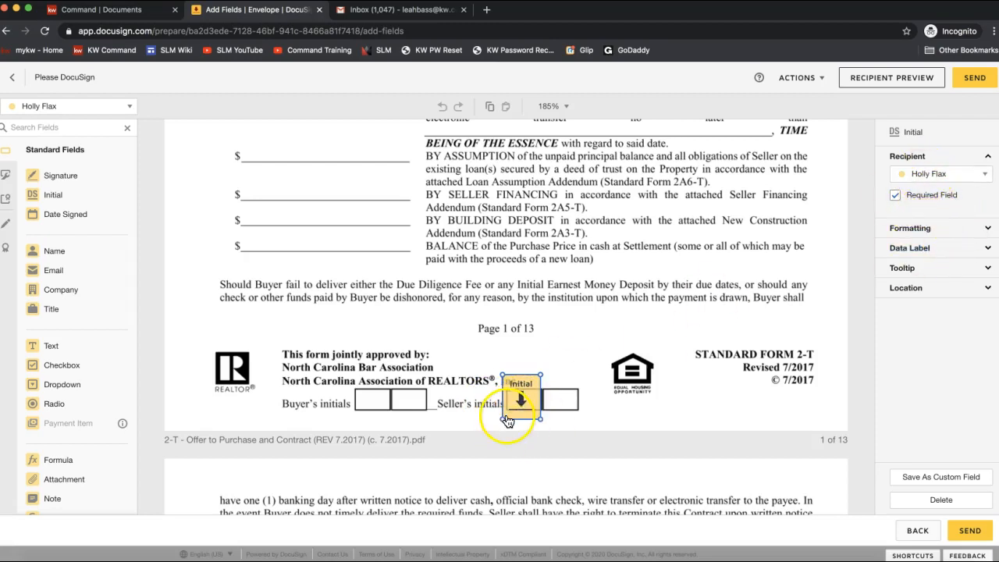
Step: Place Seller 1's Initial field in the second Seller's initials box
click(65, 109)
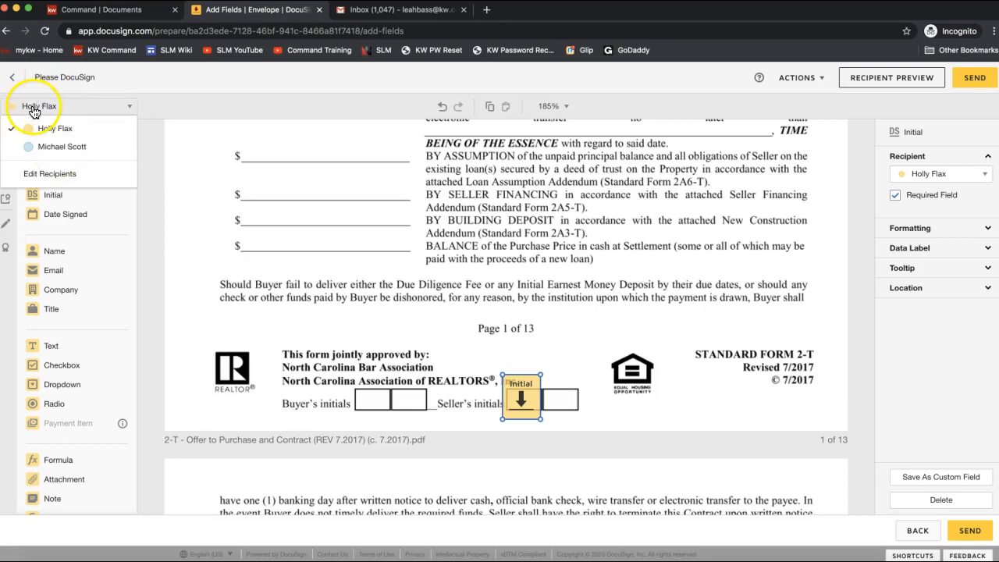
click(48, 146)
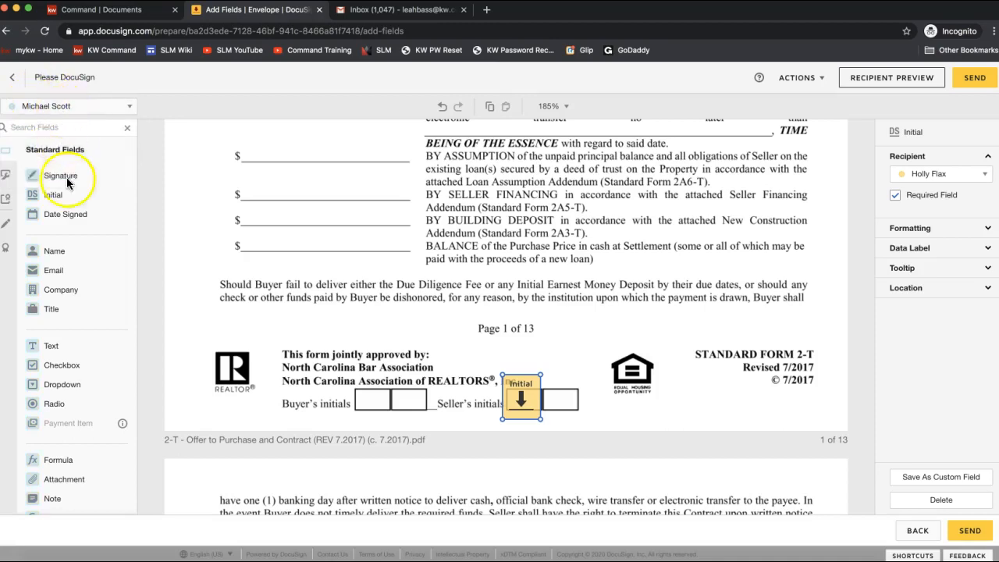
drag(59, 197, 545, 378)
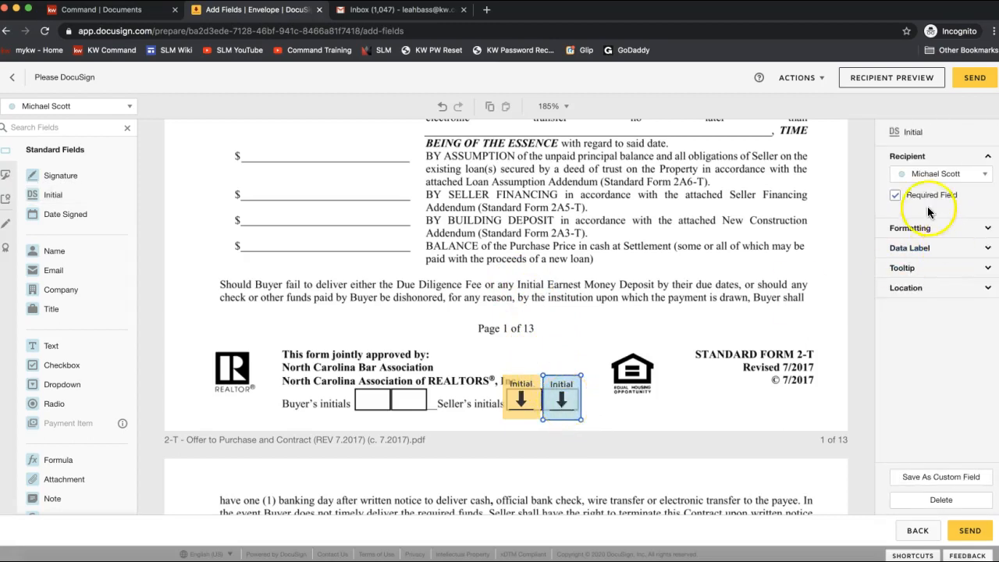
click(649, 331)
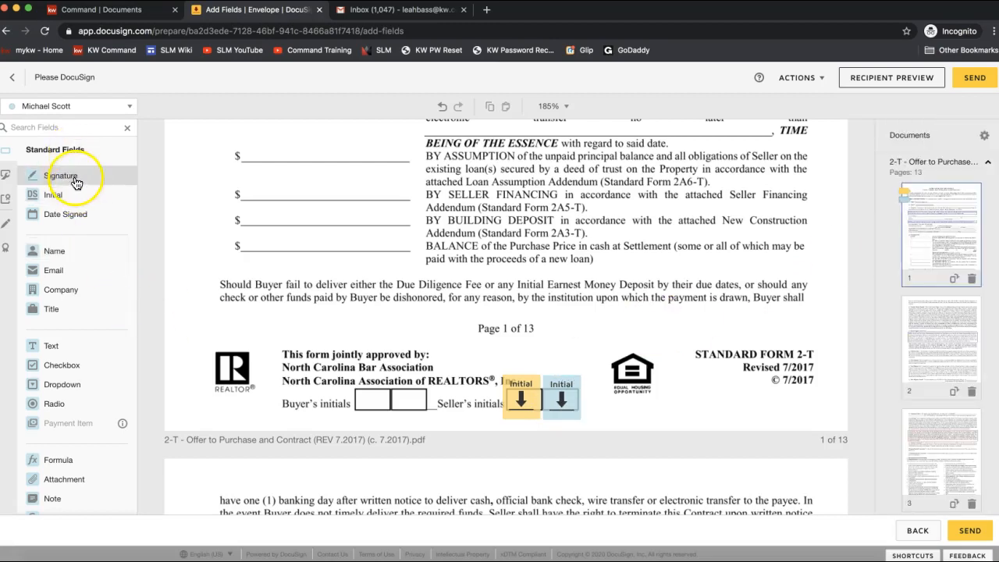
Step: Close the recipient list and scroll down to the 2-T offer's Buyer and Seller signature block
scroll(582, 395, down, 3)
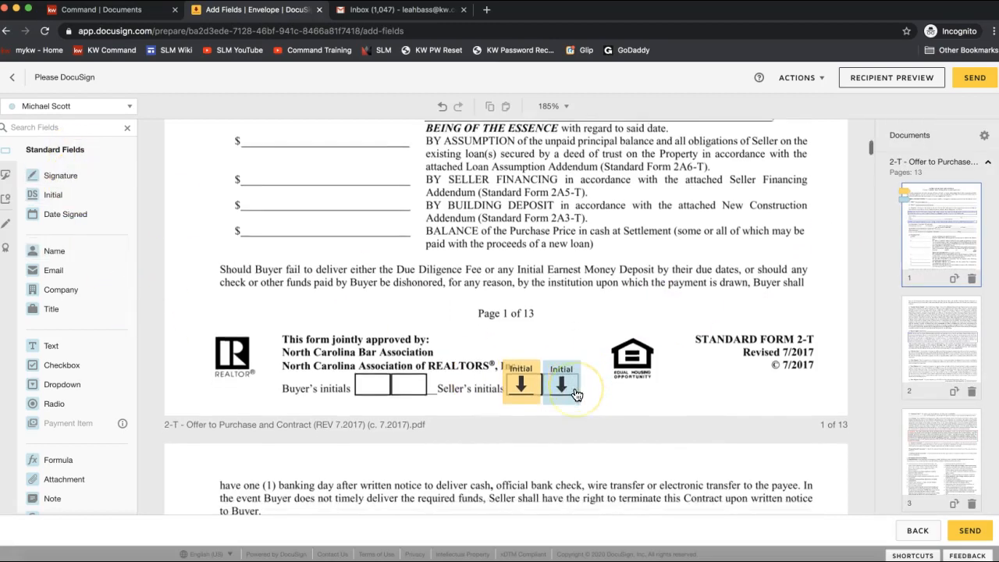
click(67, 106)
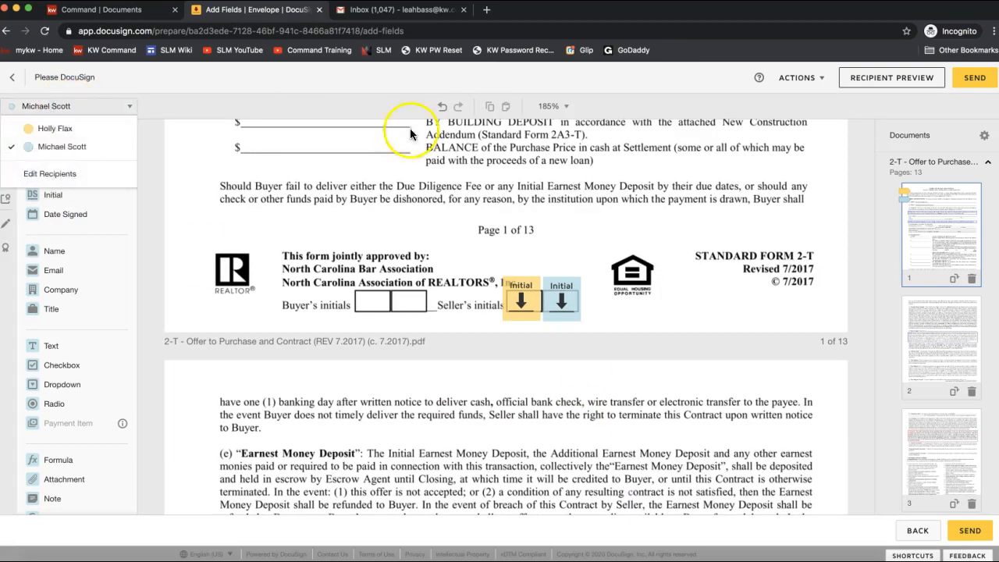
click(519, 235)
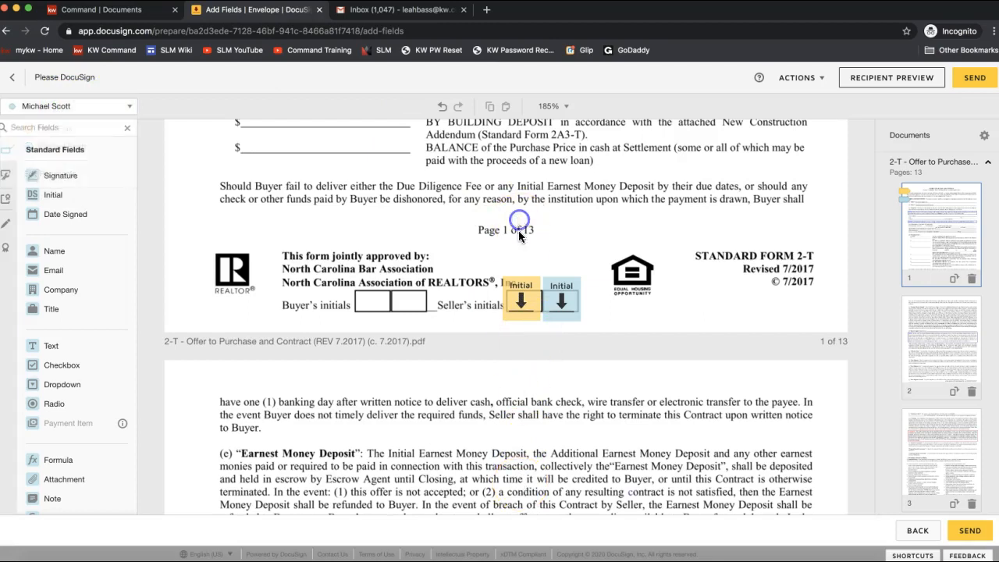
scroll(530, 251, up, 1)
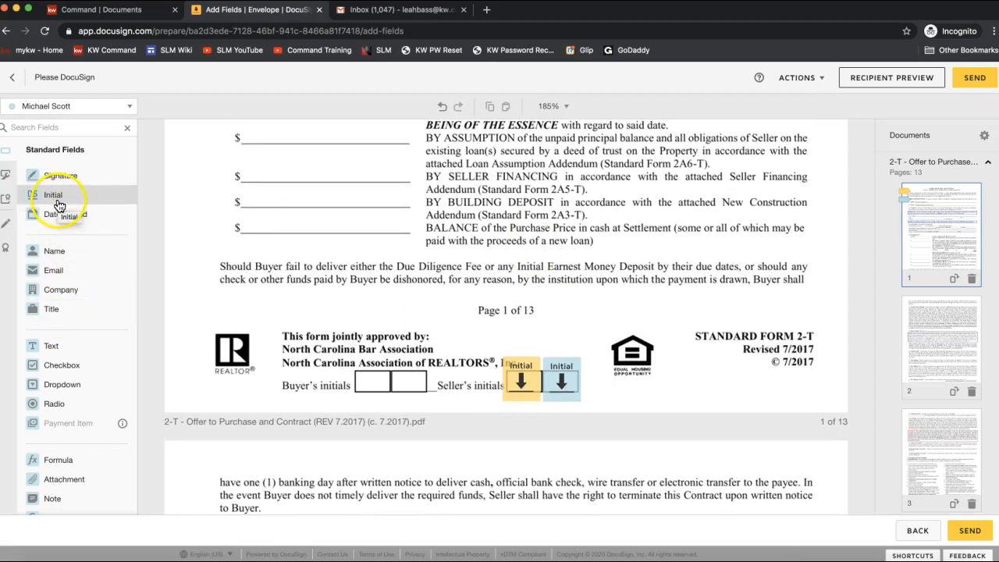
scroll(644, 284, down, 15)
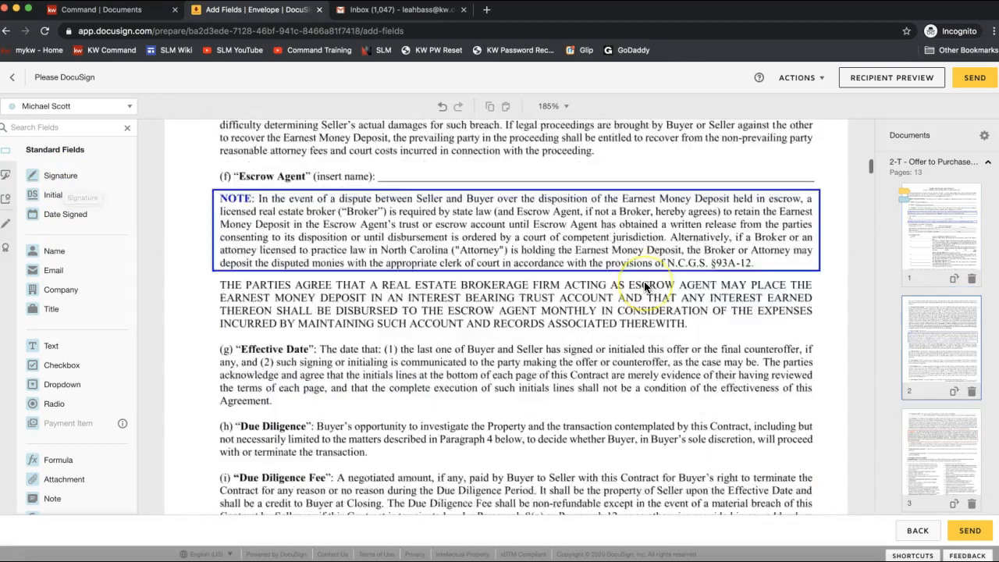
scroll(644, 286, down, 10)
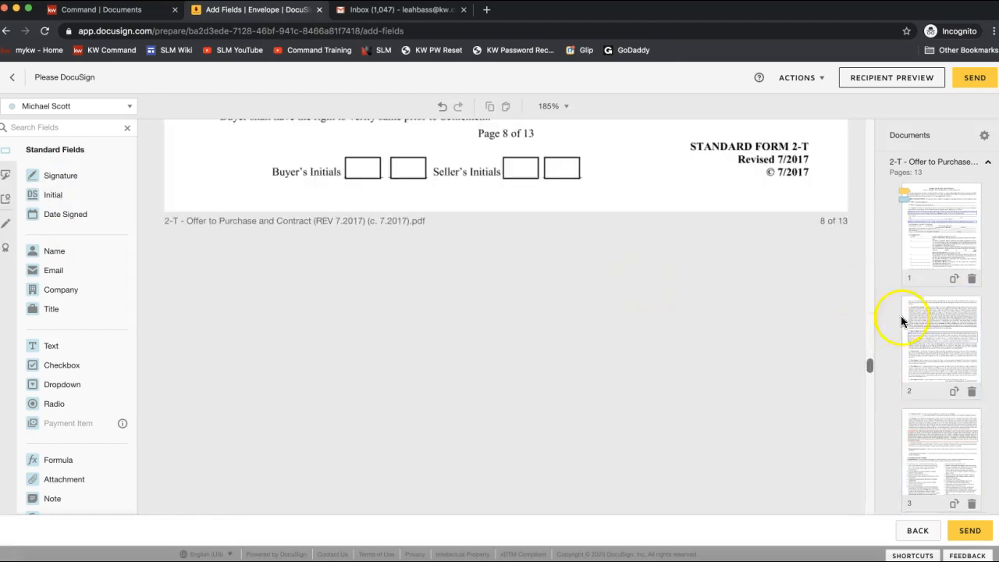
scroll(739, 359, down, 20)
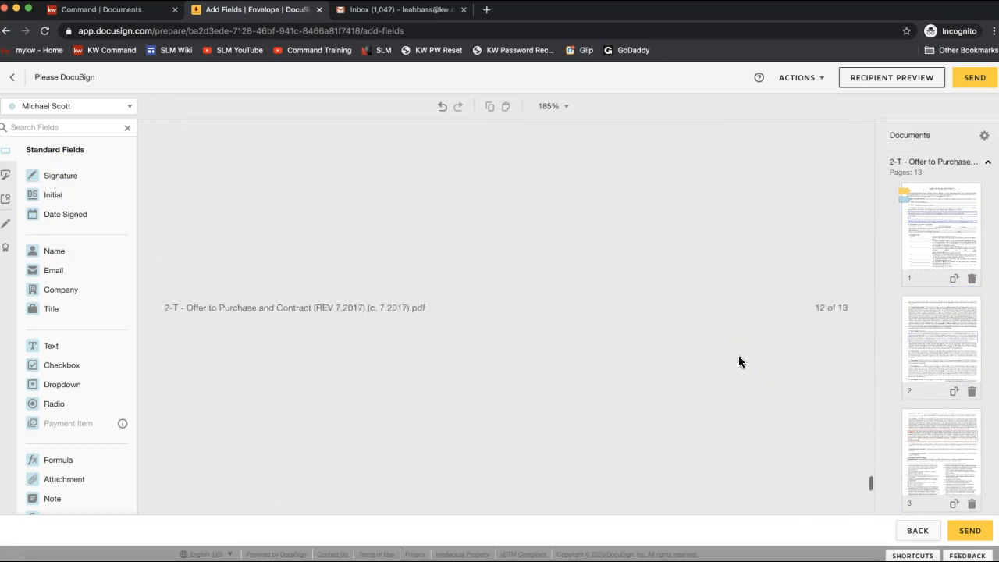
scroll(739, 360, up, 8)
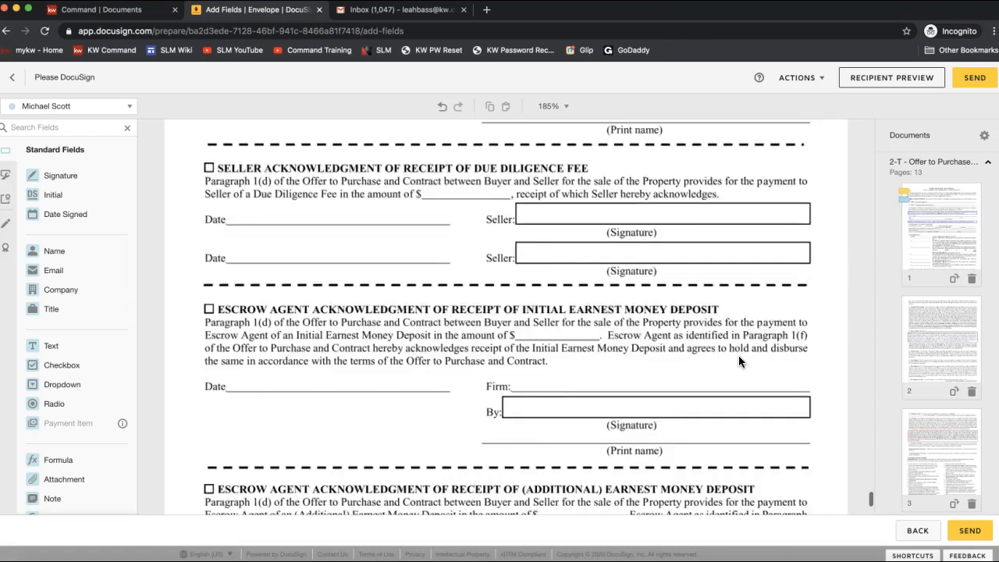
scroll(738, 361, up, 10)
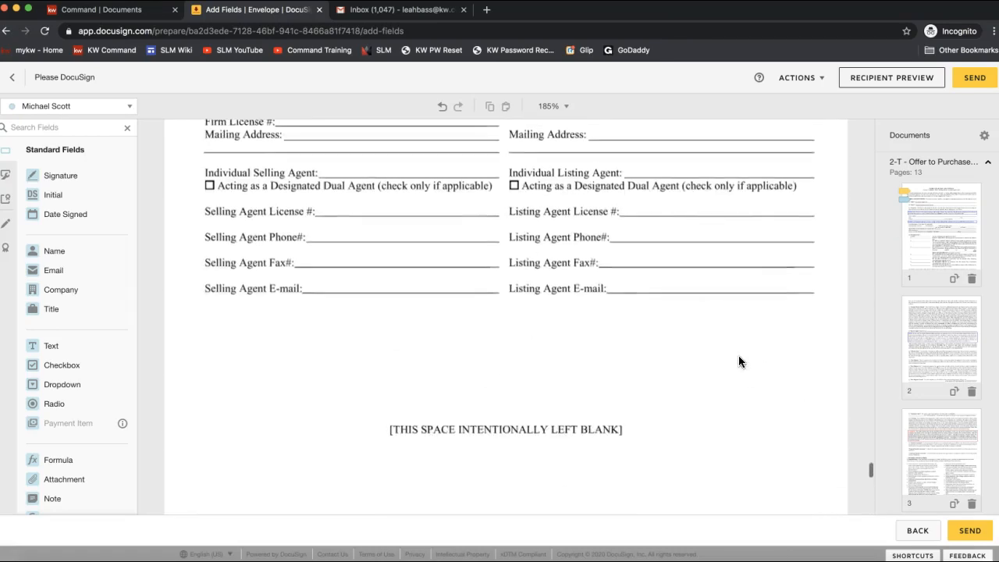
scroll(738, 360, down, 10)
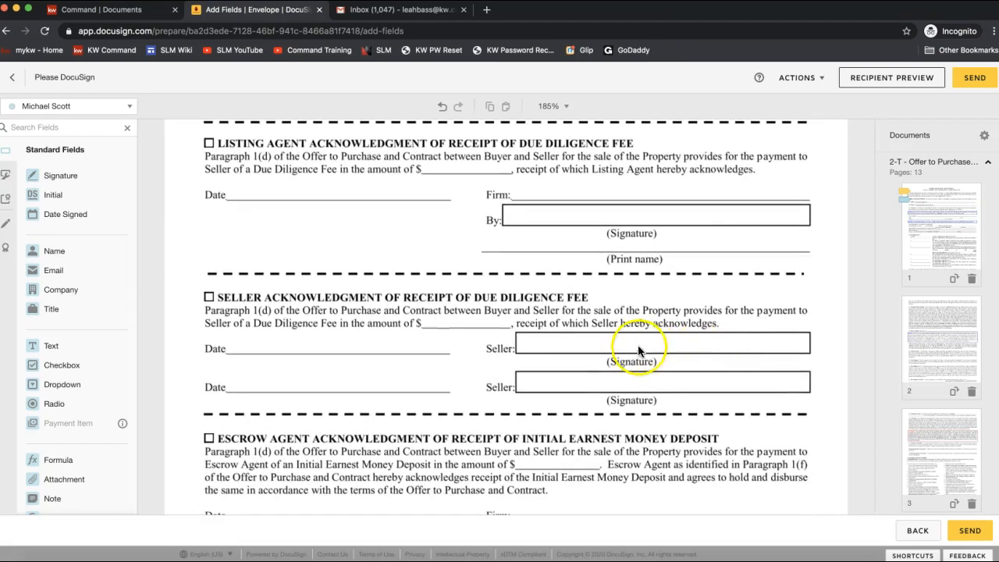
scroll(340, 308, up, 15)
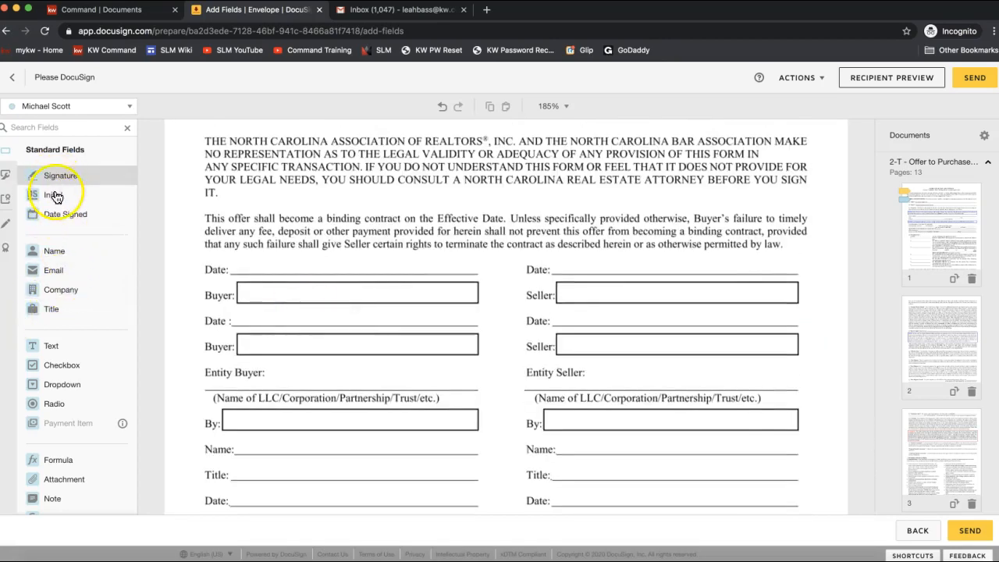
Step: Put a Signature field for the first seller on the first Seller line and one for the second seller on the second
mouse_move(56, 178)
mouse_down()
mouse_move(648, 295)
mouse_move(640, 318)
mouse_move(430, 272)
mouse_move(584, 276)
mouse_move(552, 274)
mouse_up()
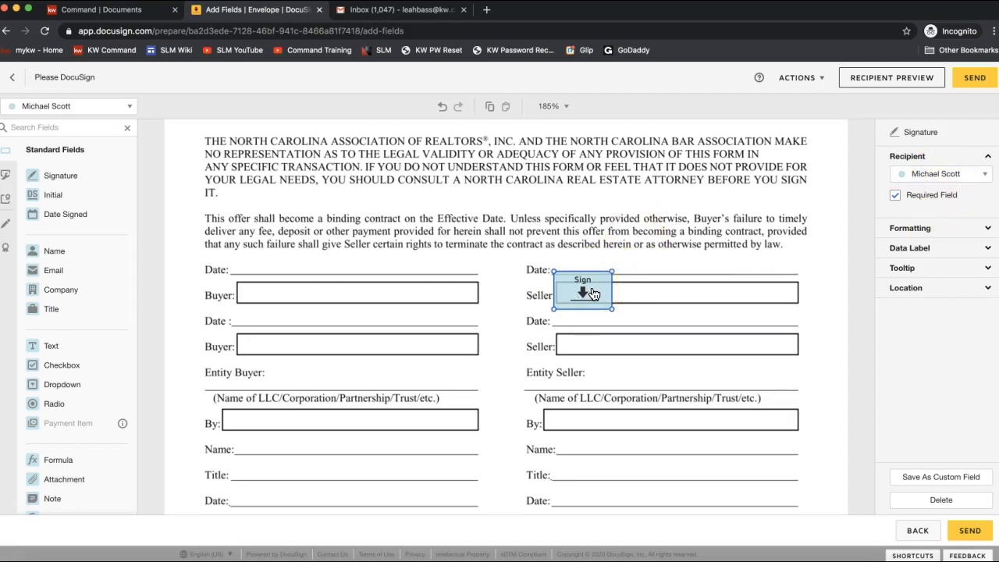
click(936, 179)
click(59, 105)
click(55, 128)
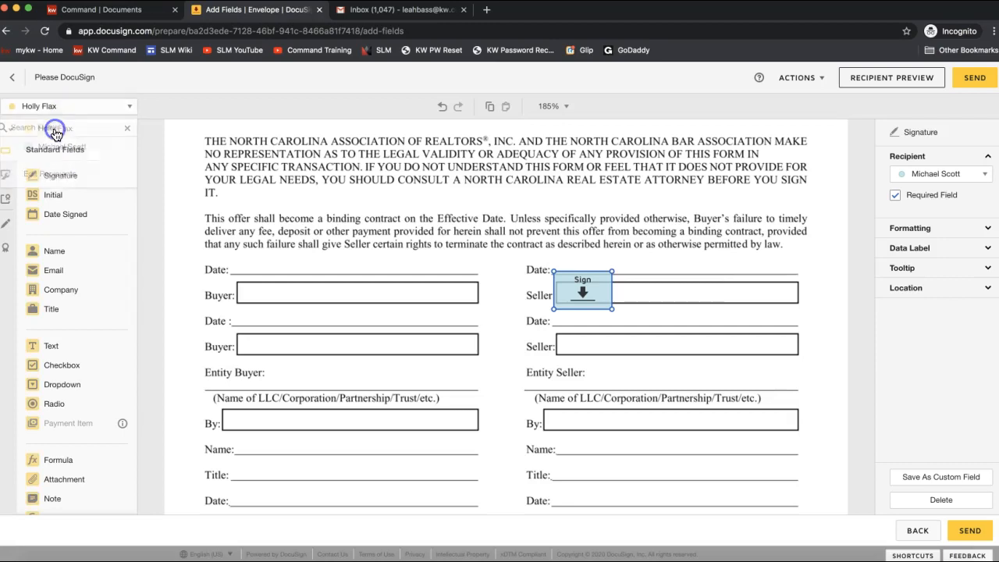
mouse_move(58, 178)
mouse_down()
mouse_move(710, 440)
mouse_move(584, 364)
mouse_move(555, 334)
mouse_move(581, 337)
mouse_up()
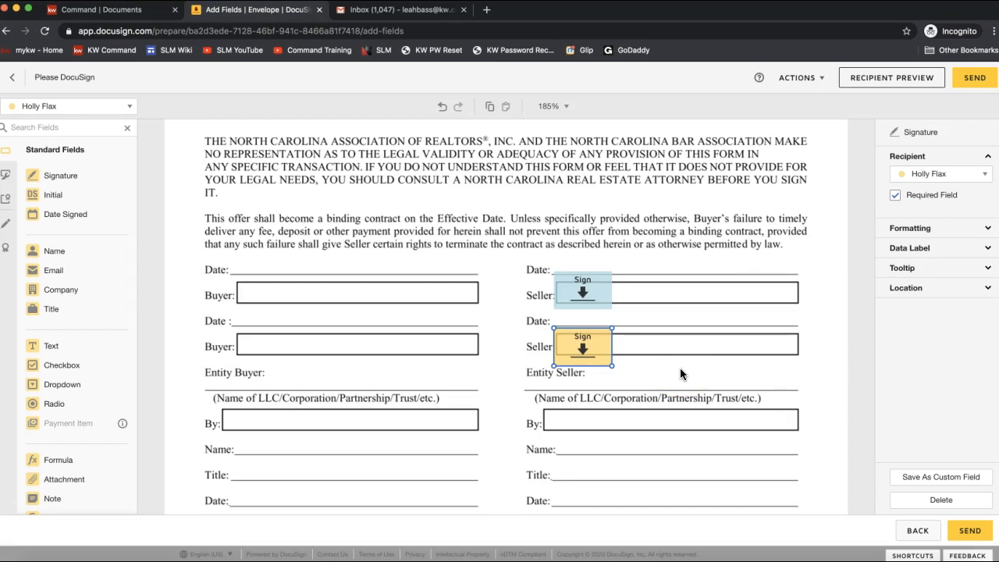
scroll(792, 362, up, 15)
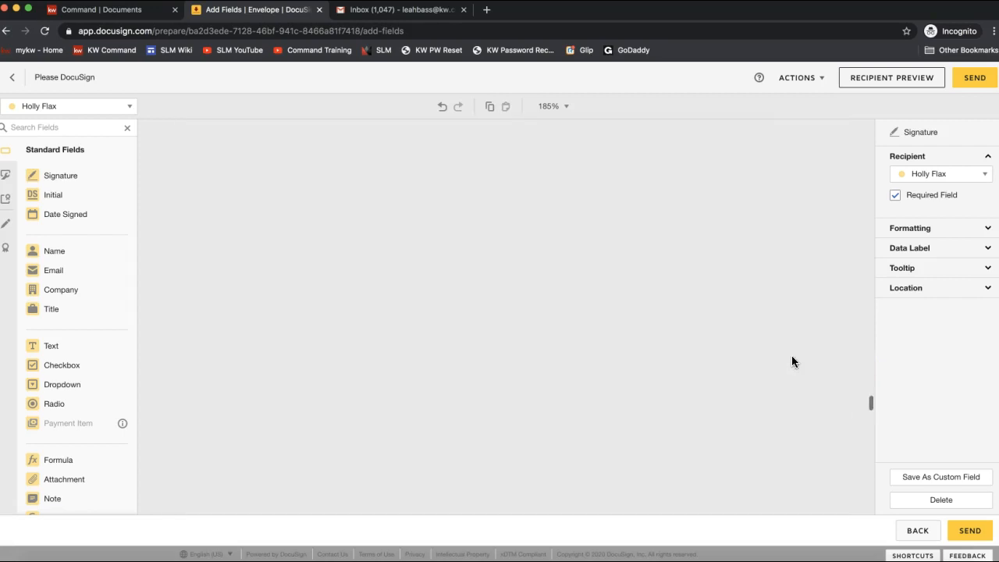
Step: On page 1, draw a markup Line through the seller names after 'Seller'
scroll(713, 332, up, 20)
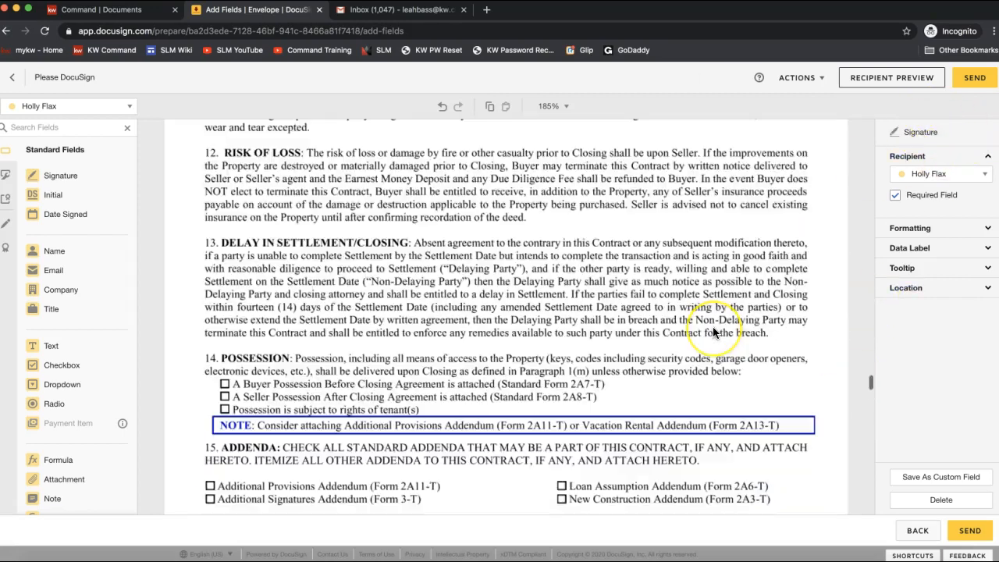
scroll(712, 332, up, 10)
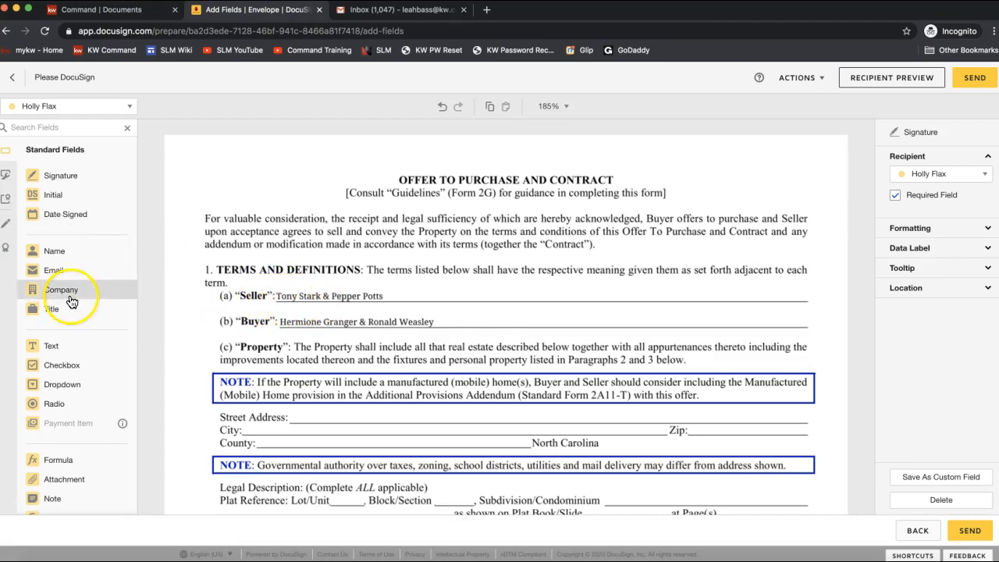
click(8, 225)
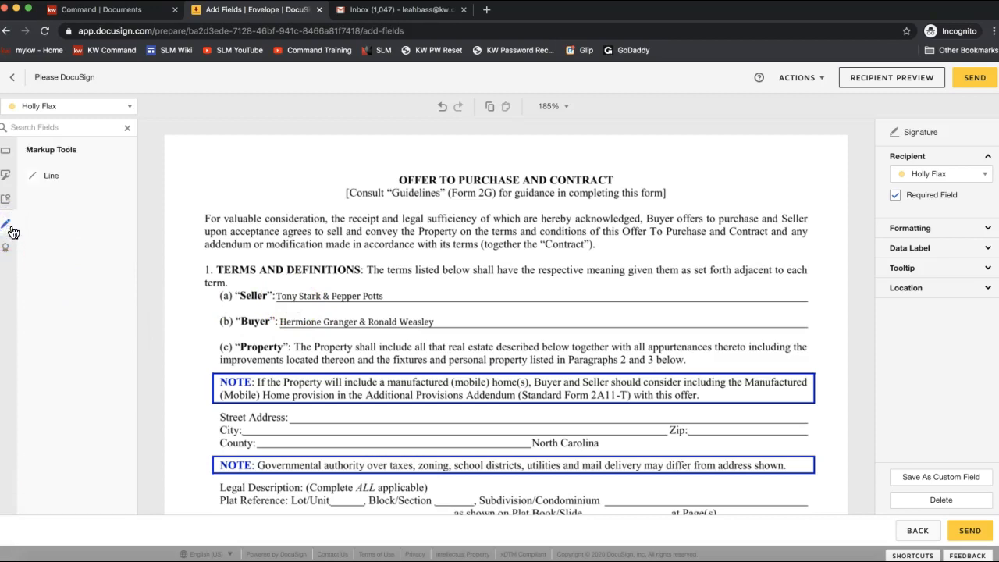
click(7, 228)
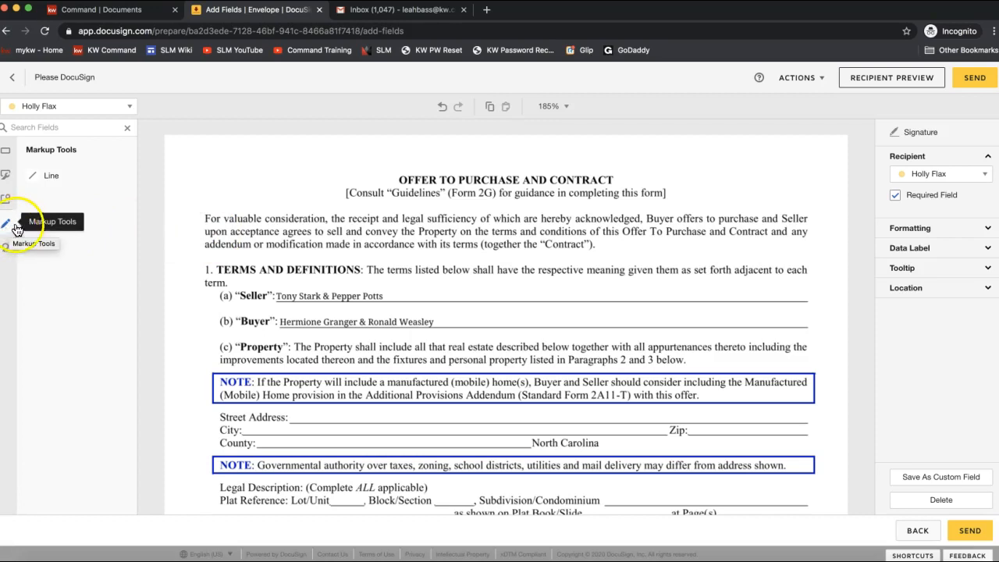
click(47, 181)
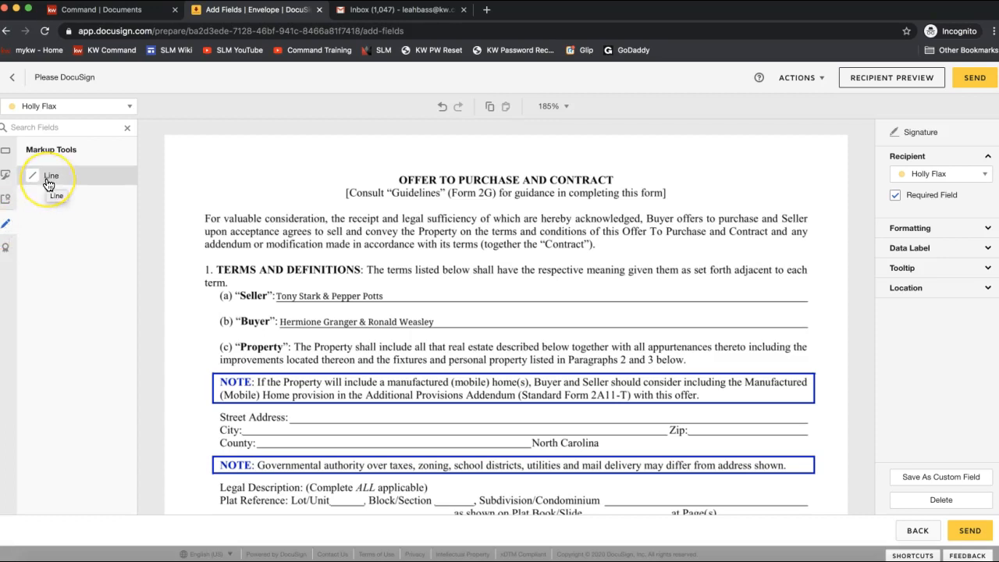
click(49, 183)
click(50, 179)
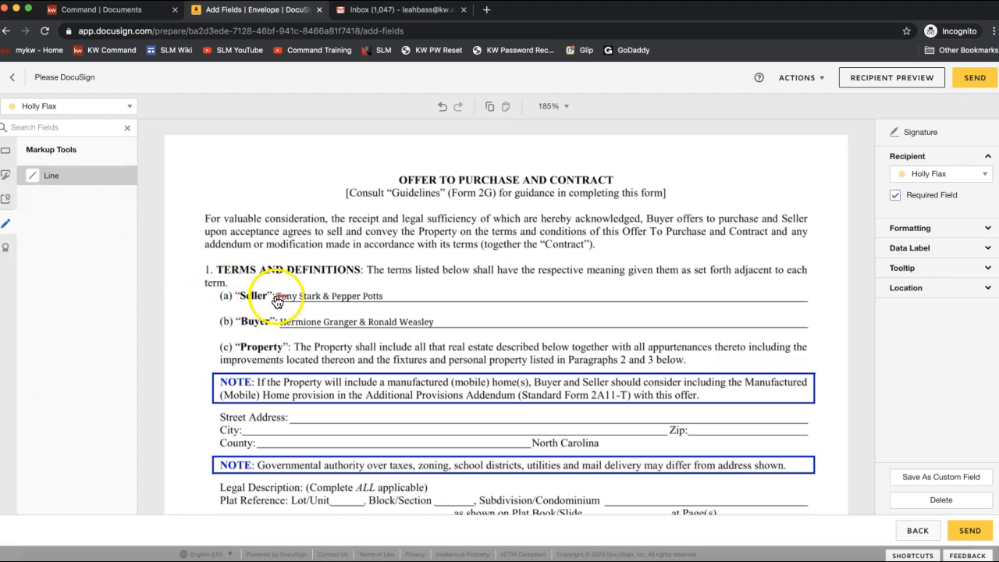
drag(277, 302, 388, 297)
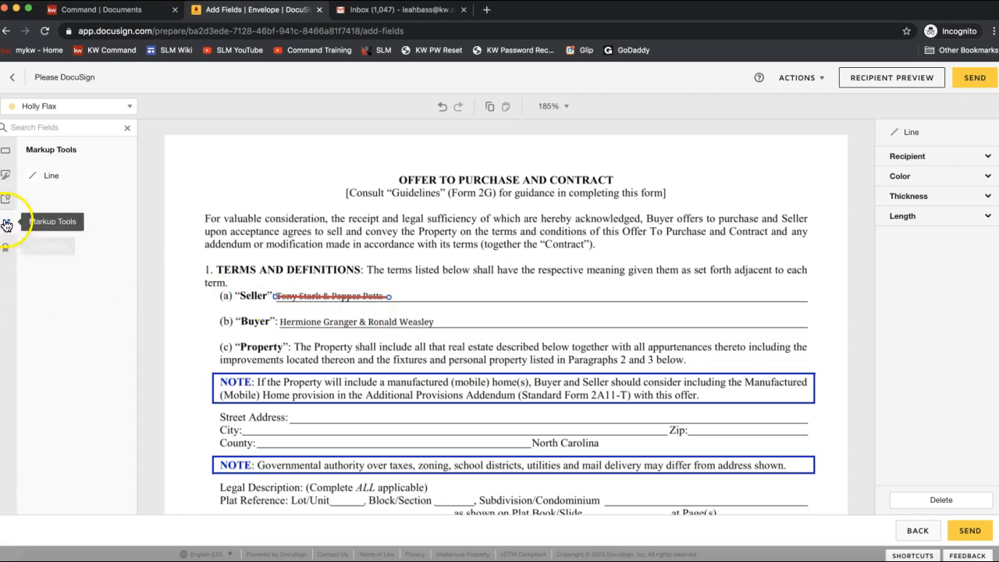
Step: Place a Text field on the Seller line beside the struck-through names
click(7, 154)
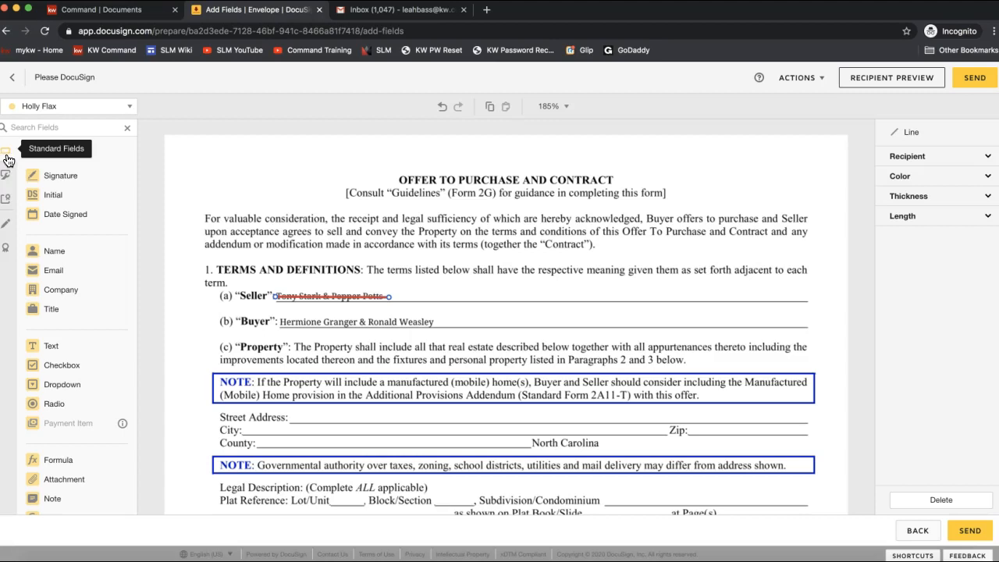
click(61, 347)
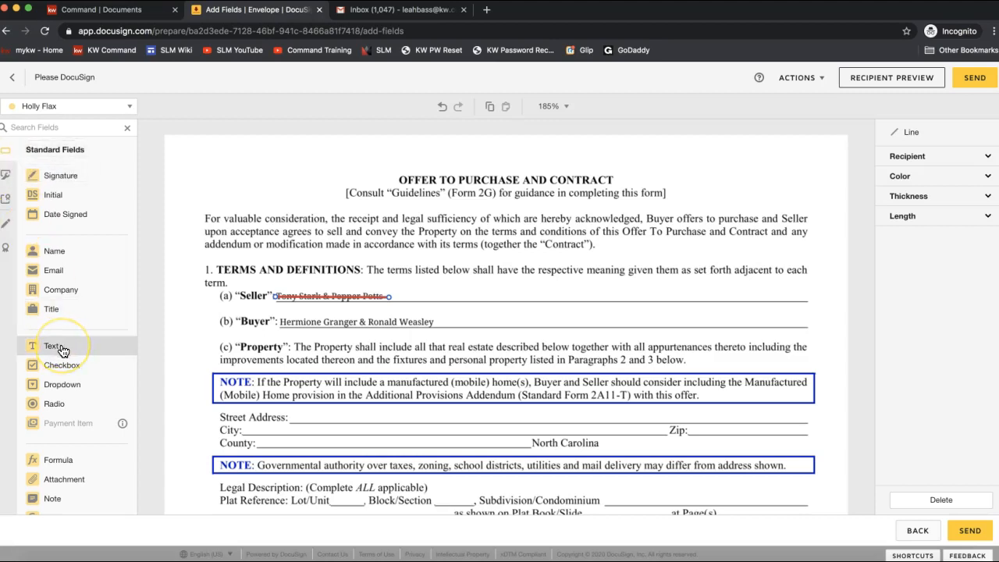
click(62, 349)
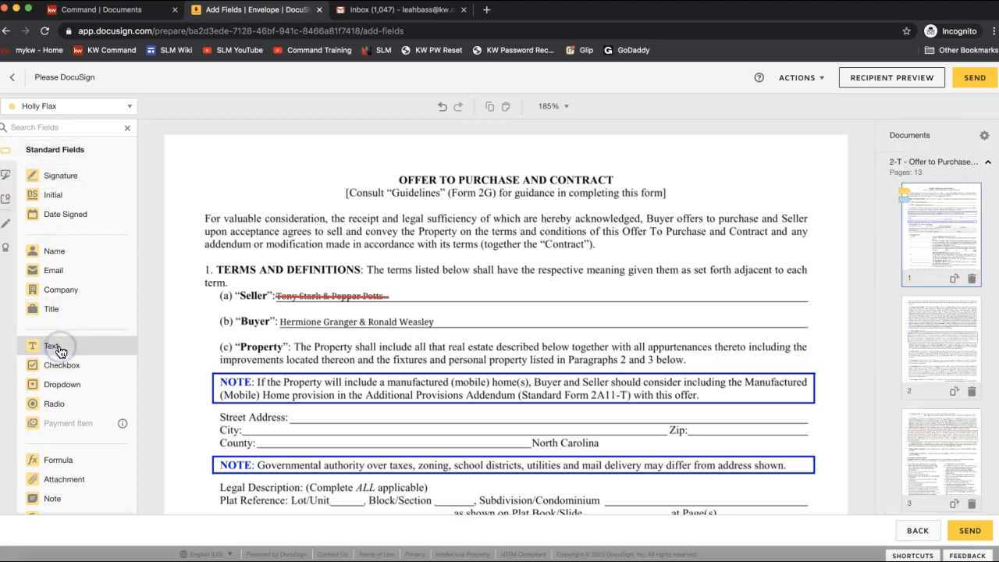
drag(63, 349, 402, 288)
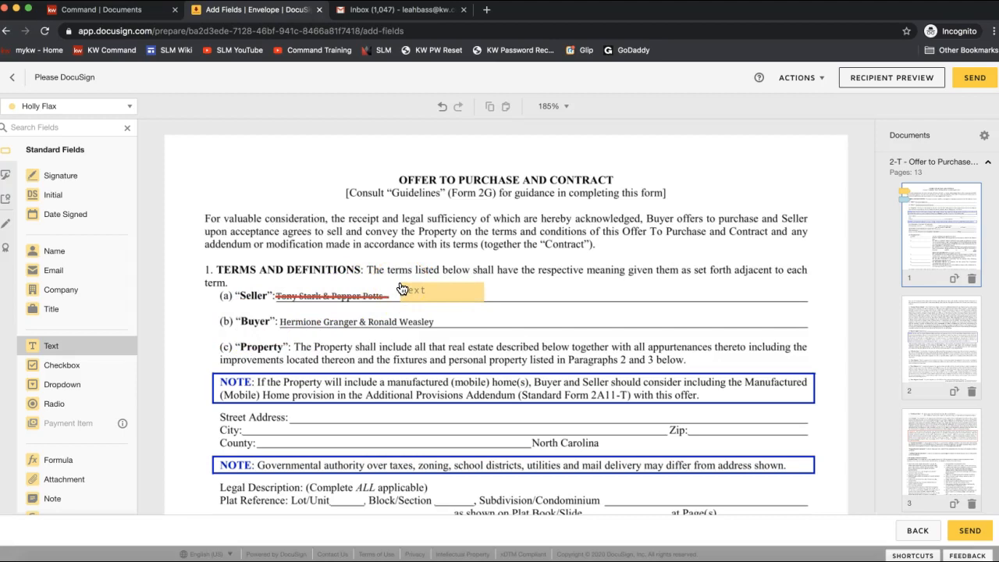
click(413, 296)
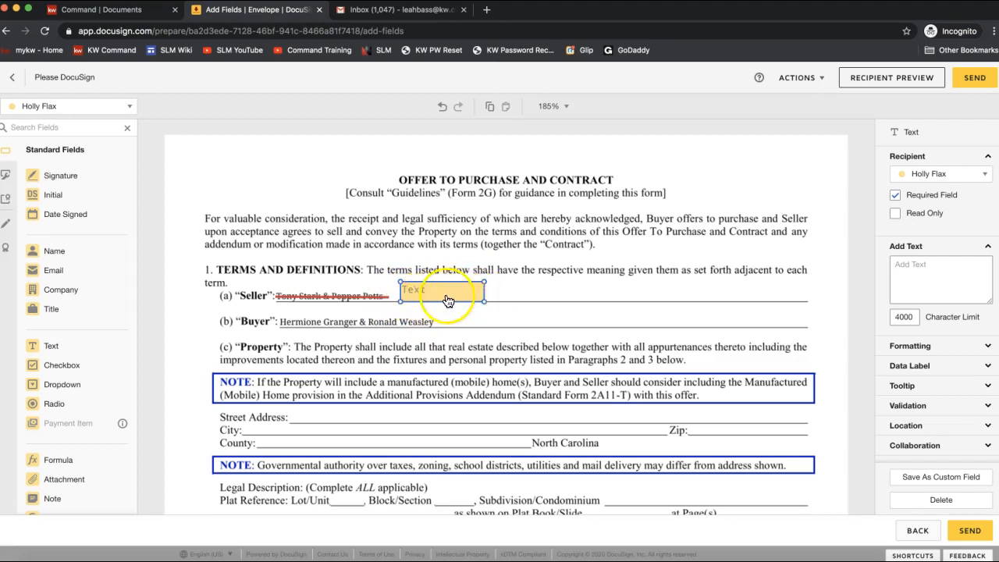
Step: Uncheck Required Field so the new text field stays optional
click(896, 197)
click(895, 196)
click(895, 197)
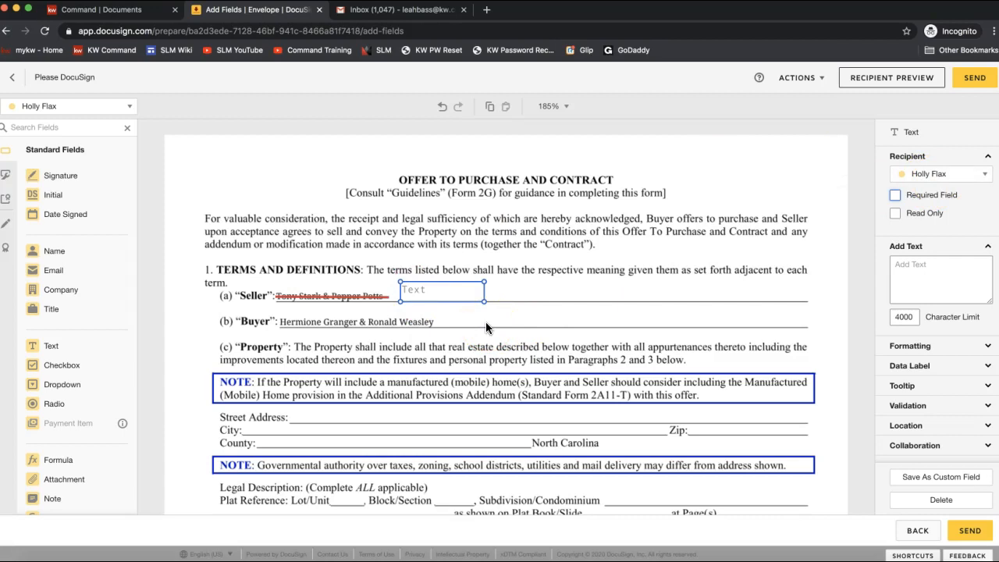
click(426, 295)
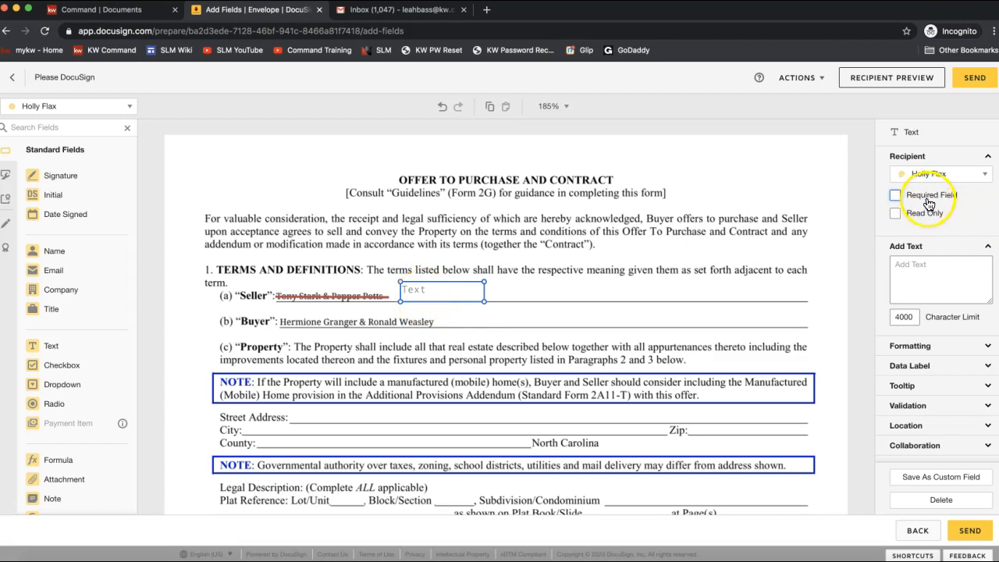
click(924, 200)
click(924, 200)
click(425, 291)
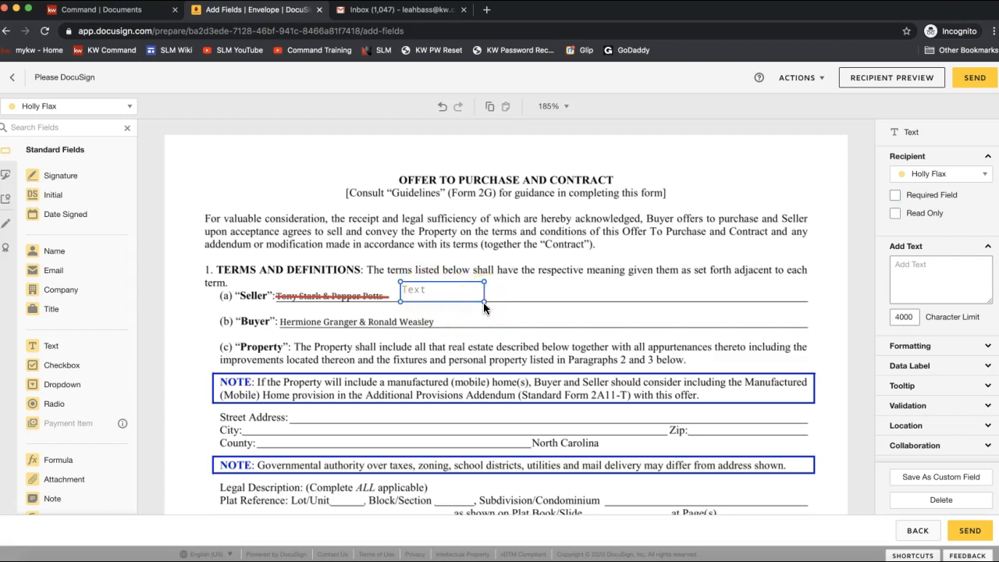
Step: Stretch the Seller text field along the line and type the sellers' corrected full names into it
drag(484, 300, 819, 303)
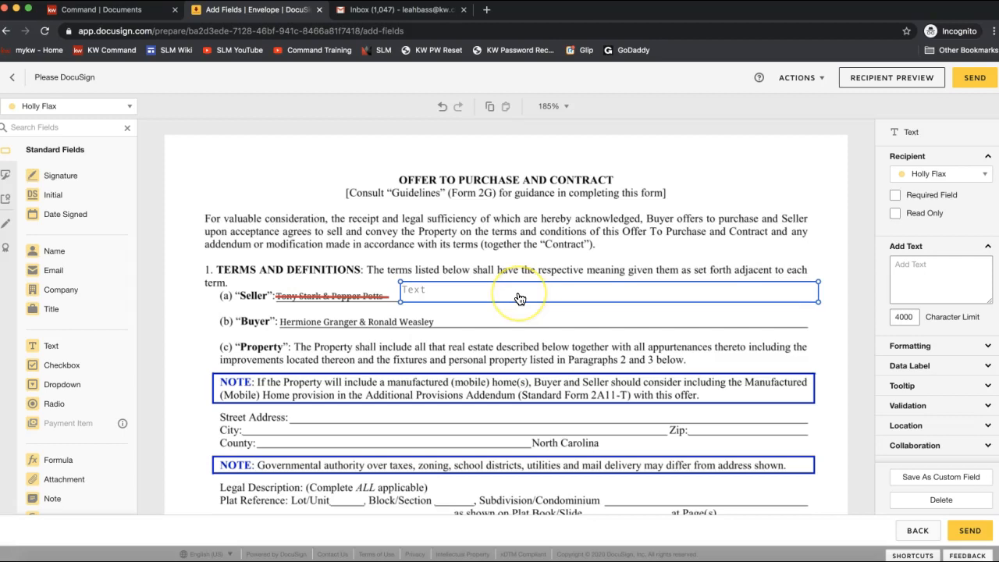
click(413, 297)
click(513, 291)
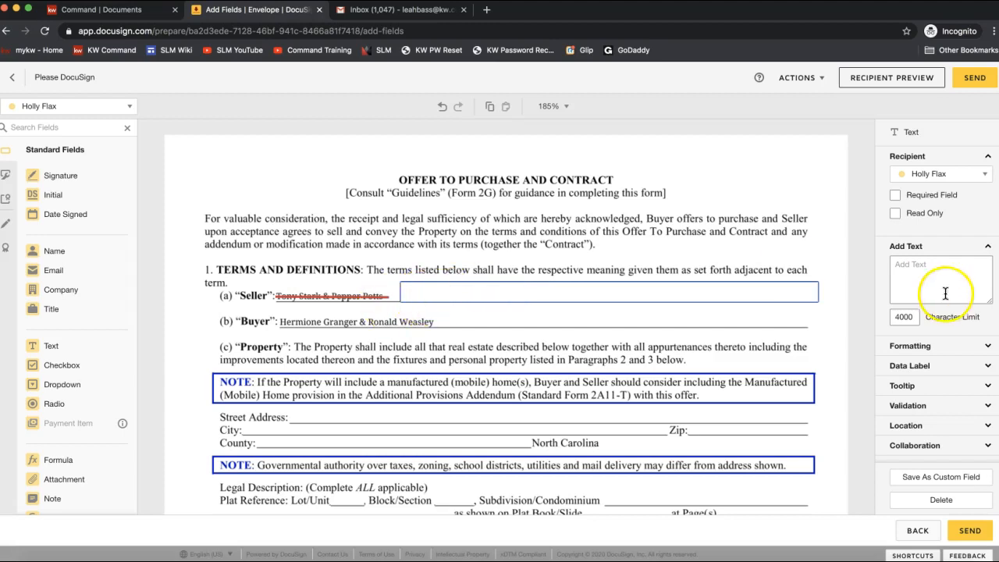
click(939, 268)
click(423, 287)
text(Anthony Stark & Pepper Potts)
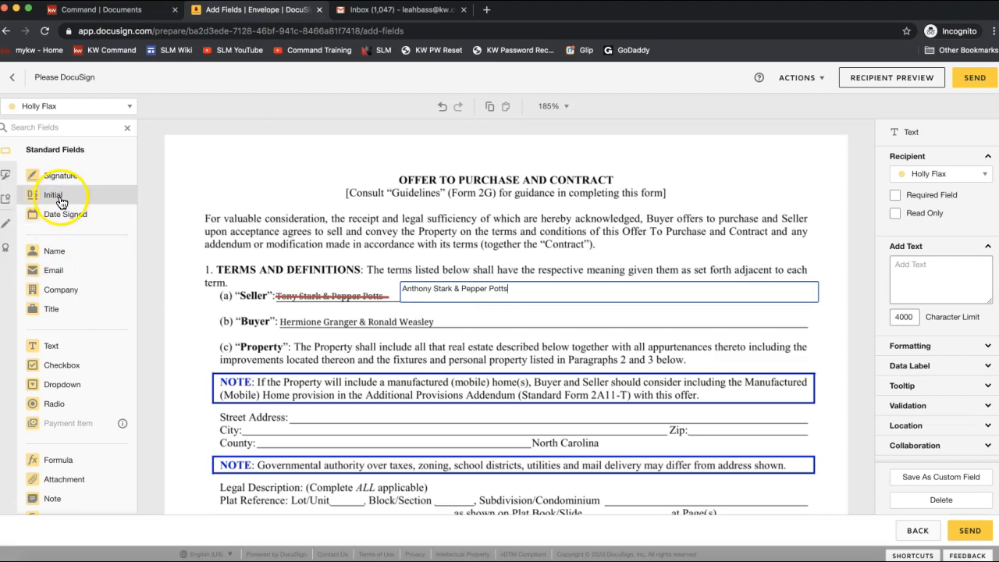
Step: Place two Initial fields by the Terms and Definitions section, the first for seller one and the second for seller two
drag(61, 200, 173, 228)
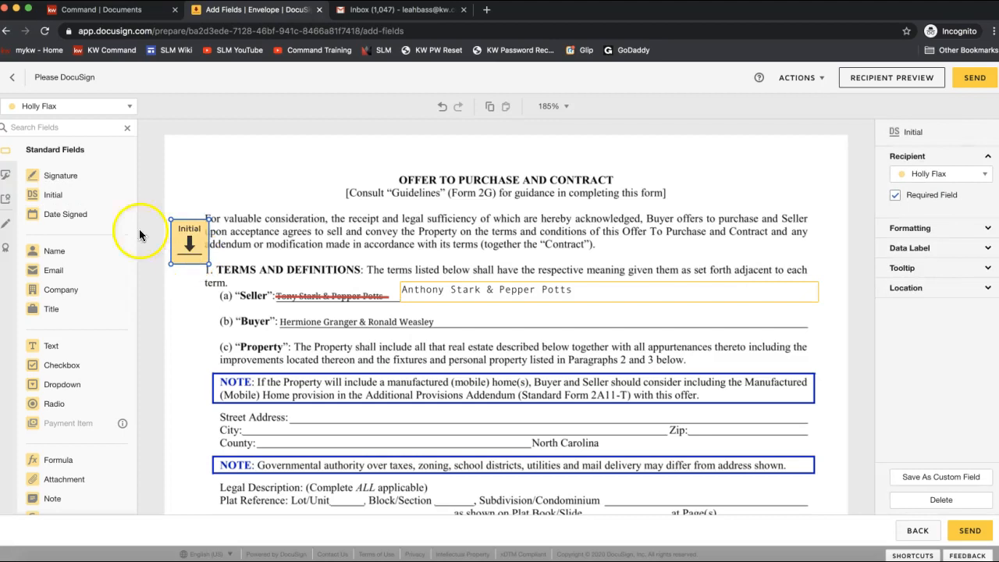
click(33, 109)
click(40, 146)
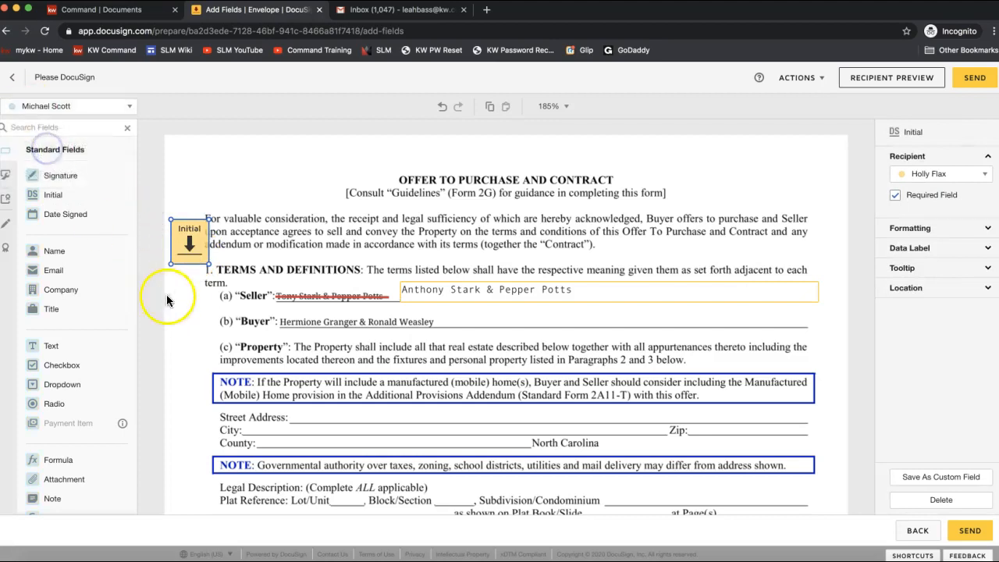
drag(70, 195, 173, 277)
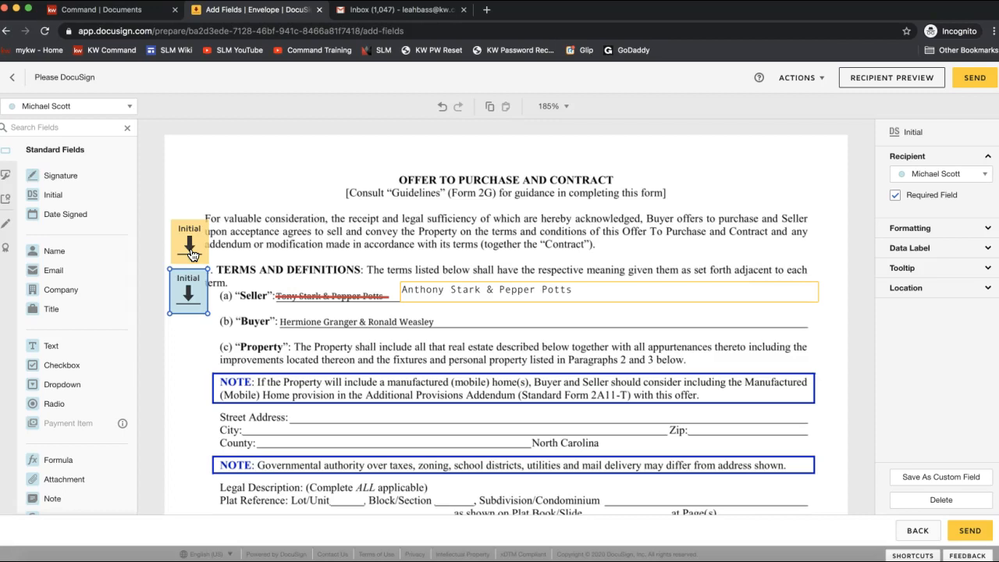
click(192, 255)
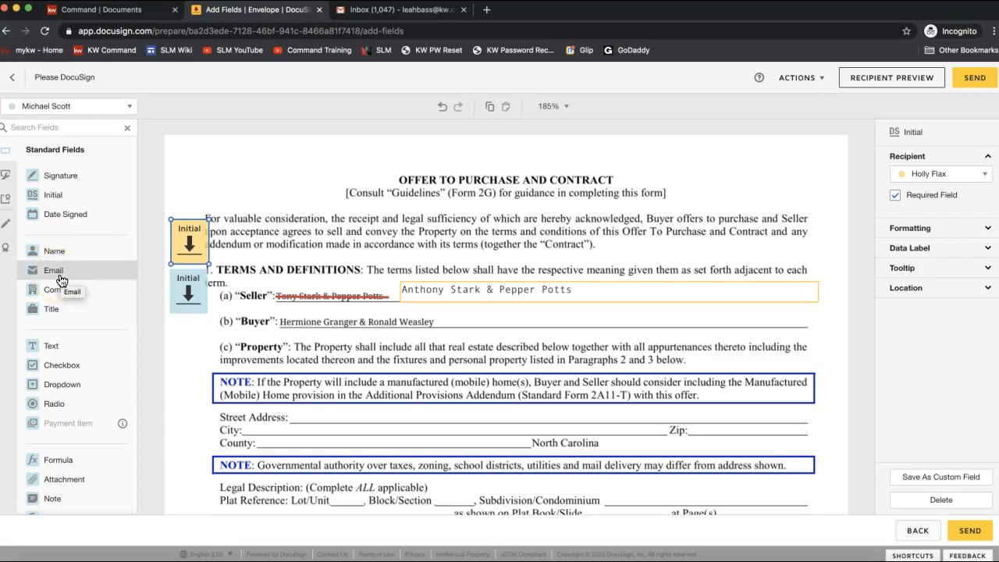
scroll(86, 385, down, 1)
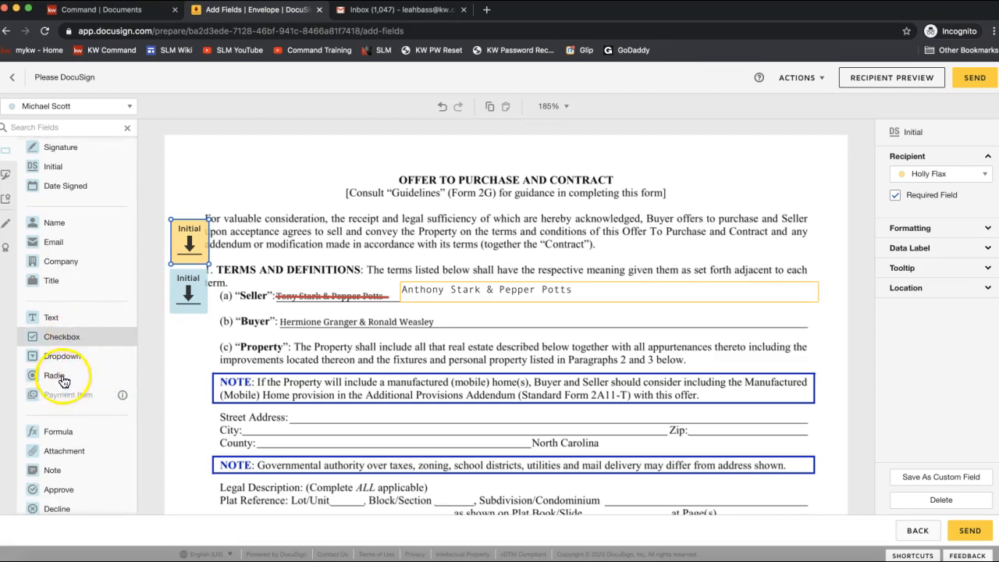
scroll(78, 346, up, 1)
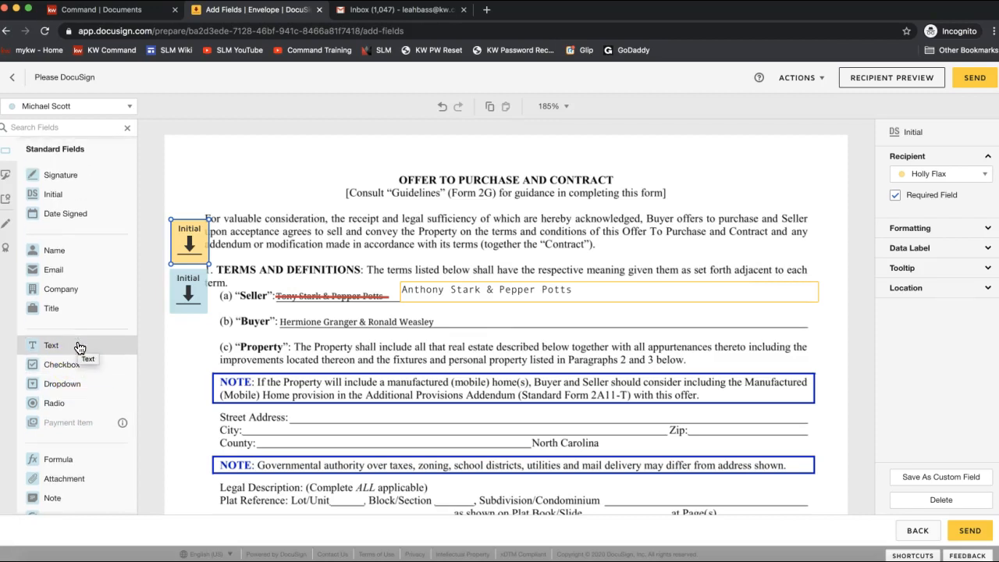
click(526, 324)
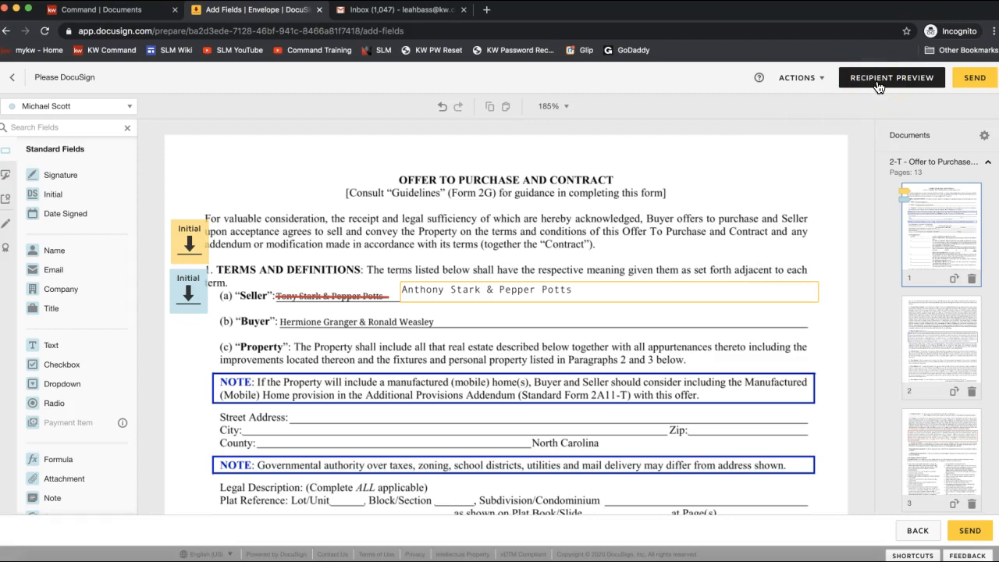
Step: Send the Offer to Purchase envelope to the sellers
click(970, 81)
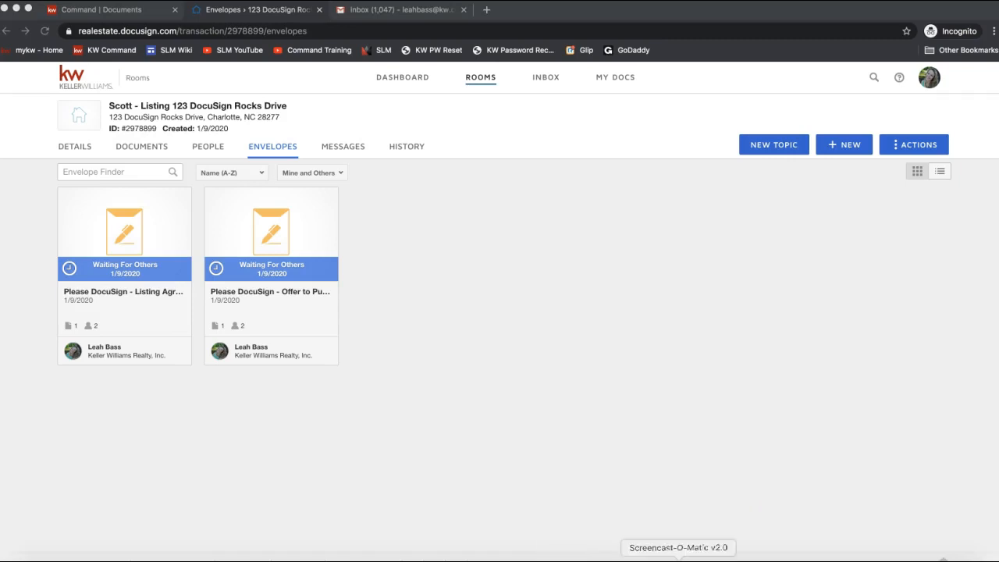
Step: Paste and send the 'Add PDF to be signed' link message to everyone in join.me chat, then close the chat
click(469, 32)
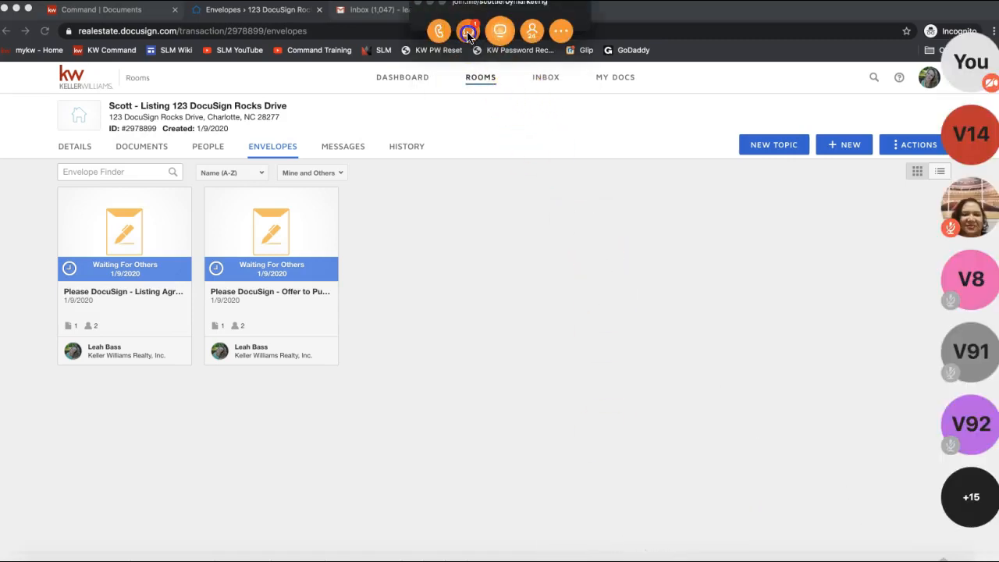
click(501, 337)
text(Add PDF to be signed: https://www.youtube.com/watch?v=pgDk-yAGPSA&t=48s)
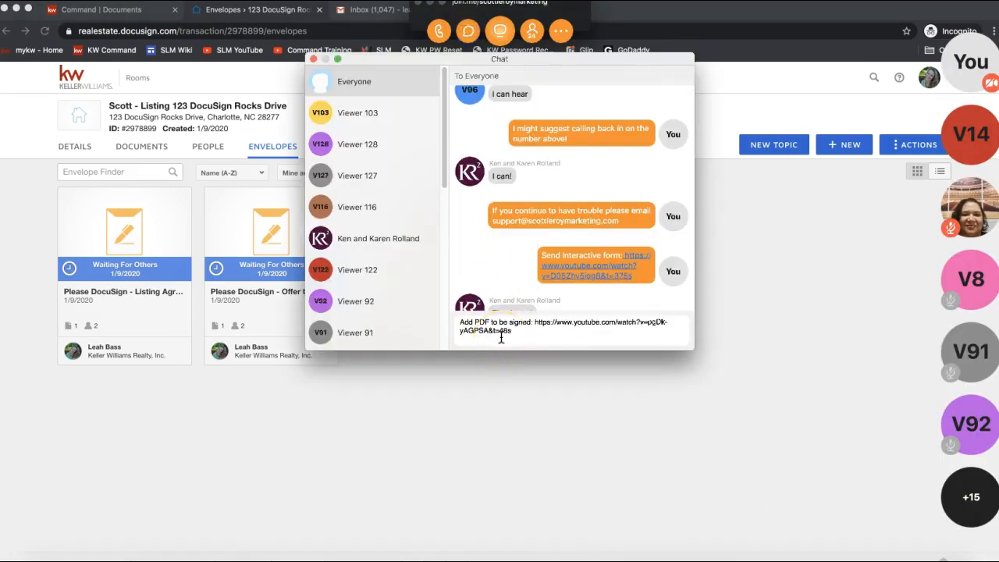
key(Return)
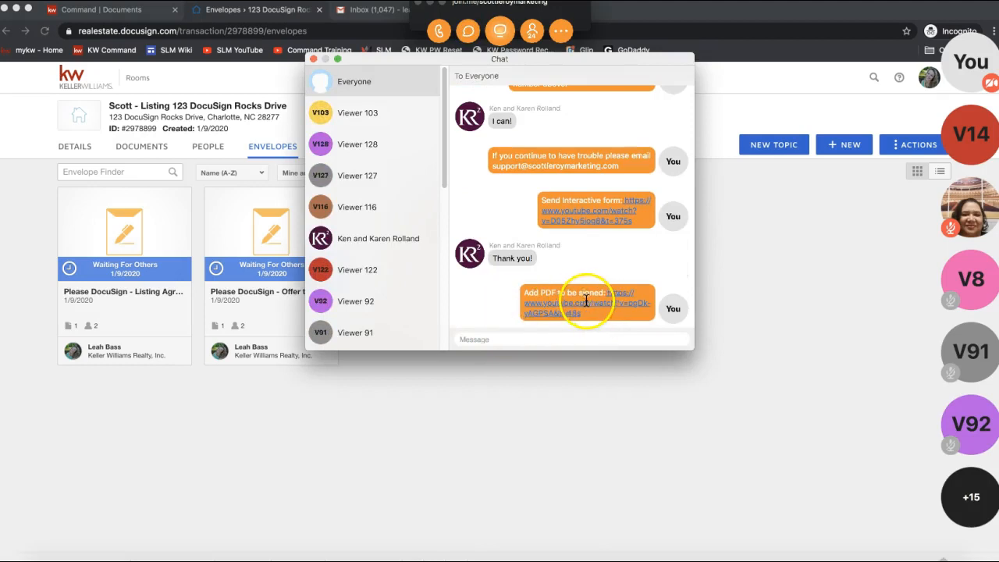
click(315, 60)
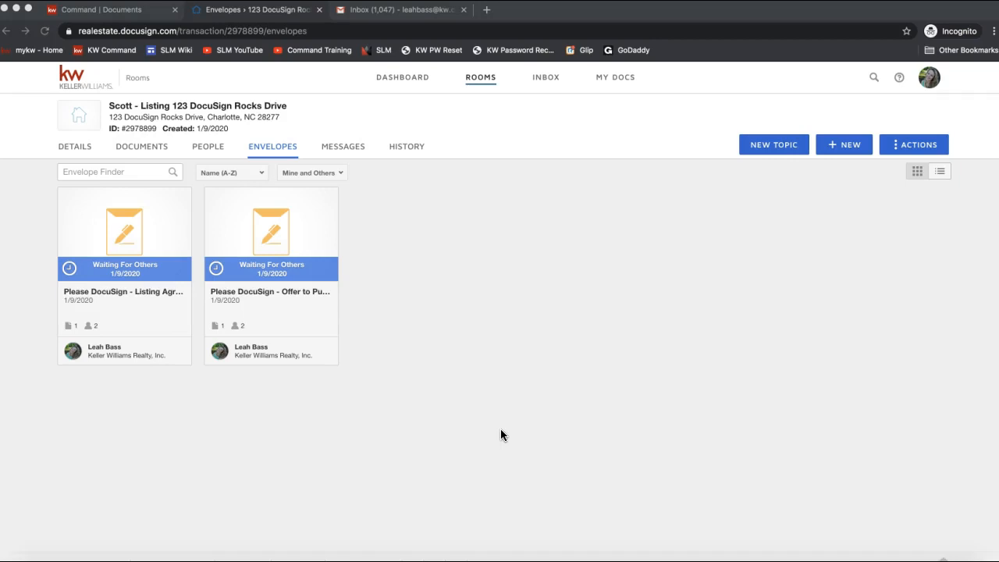
Step: Review the room's Details tab, then return to its Documents list
click(76, 148)
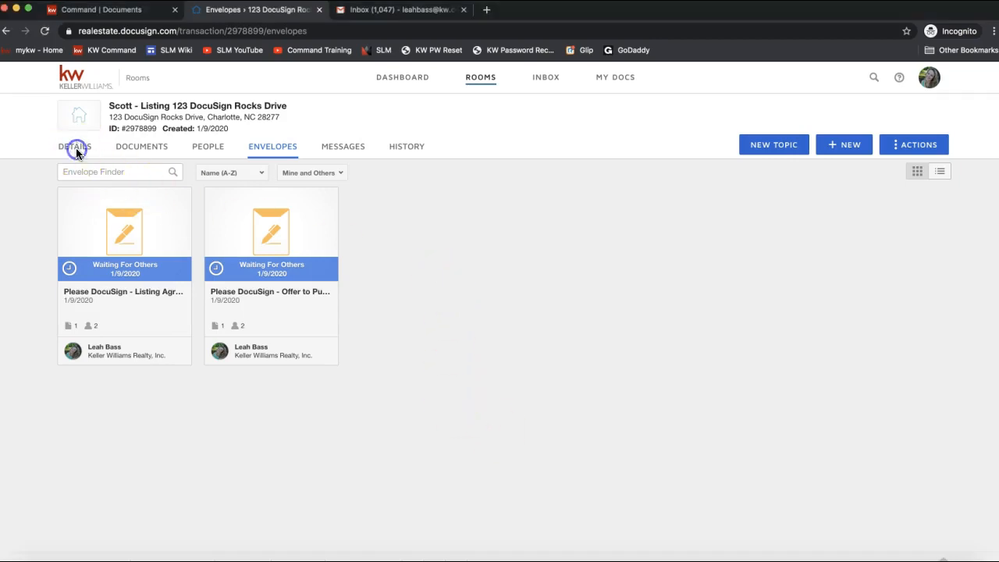
click(73, 150)
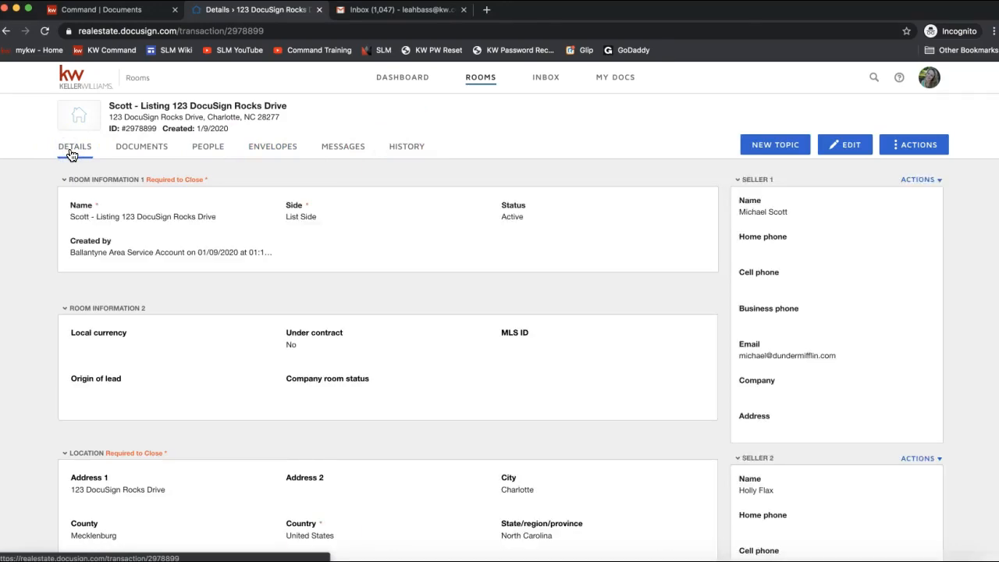
click(71, 154)
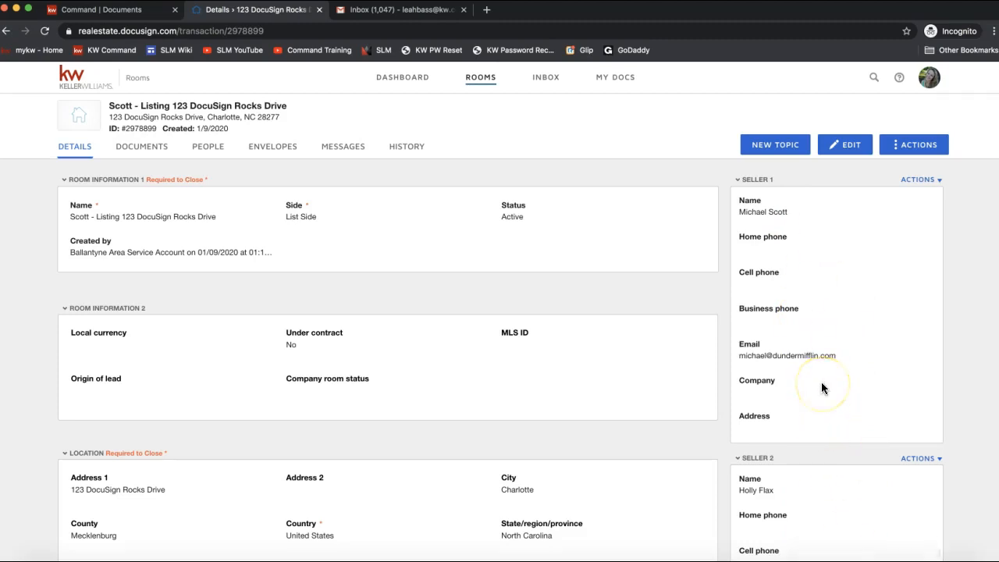
click(137, 153)
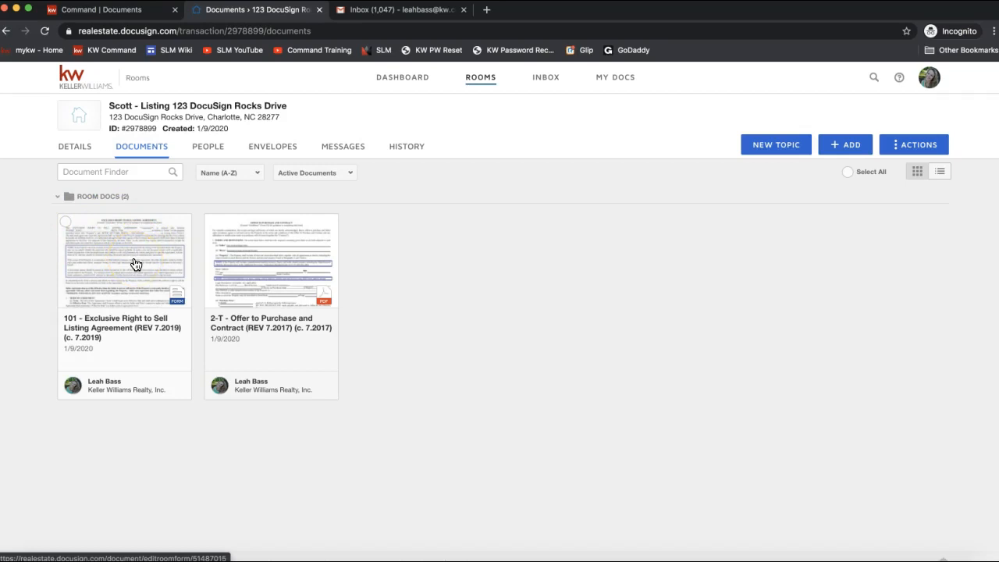
Step: Tick both the 101 Listing Agreement and the 2-T Offer to Purchase document cards
click(66, 224)
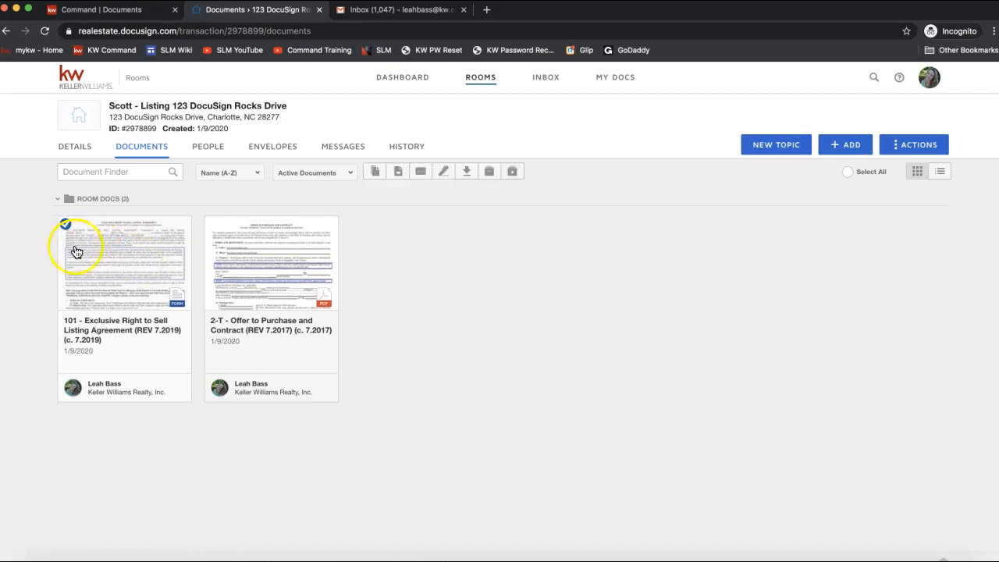
click(214, 226)
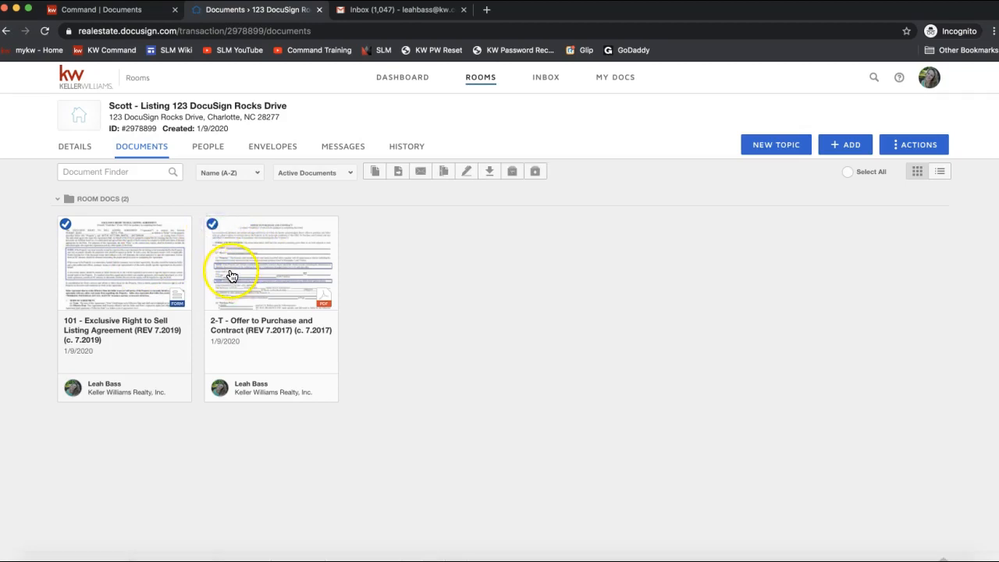
click(212, 225)
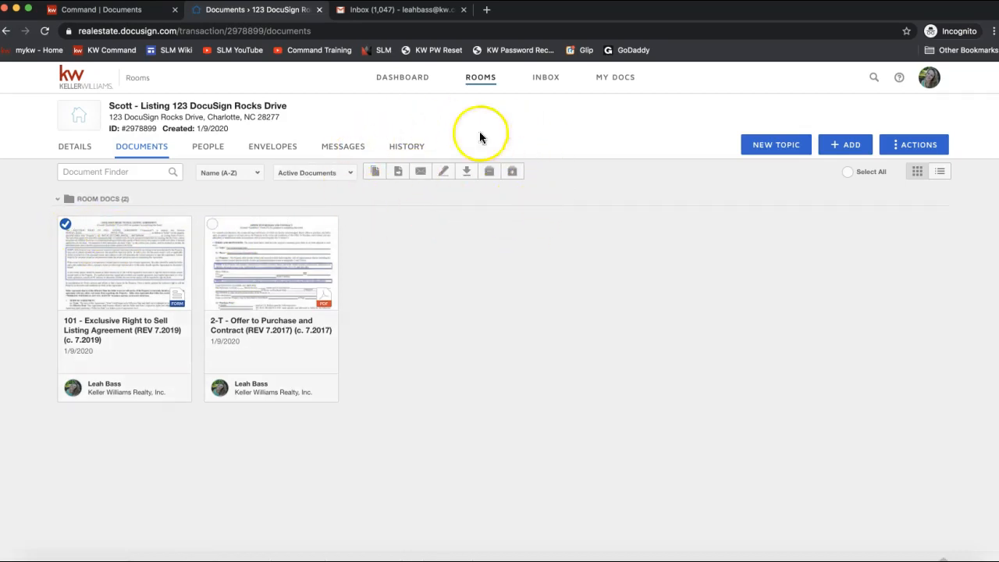
click(66, 224)
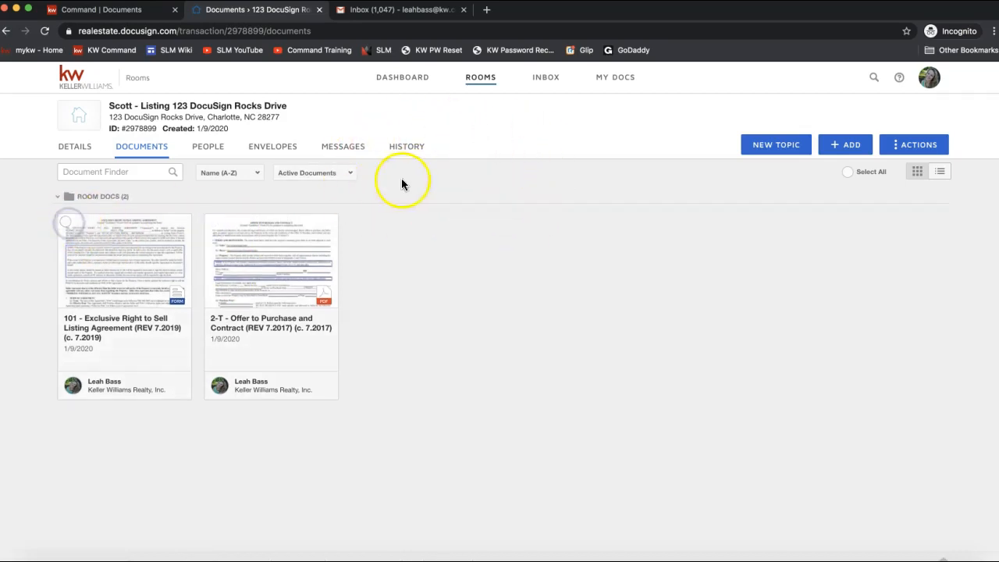
click(213, 224)
click(70, 228)
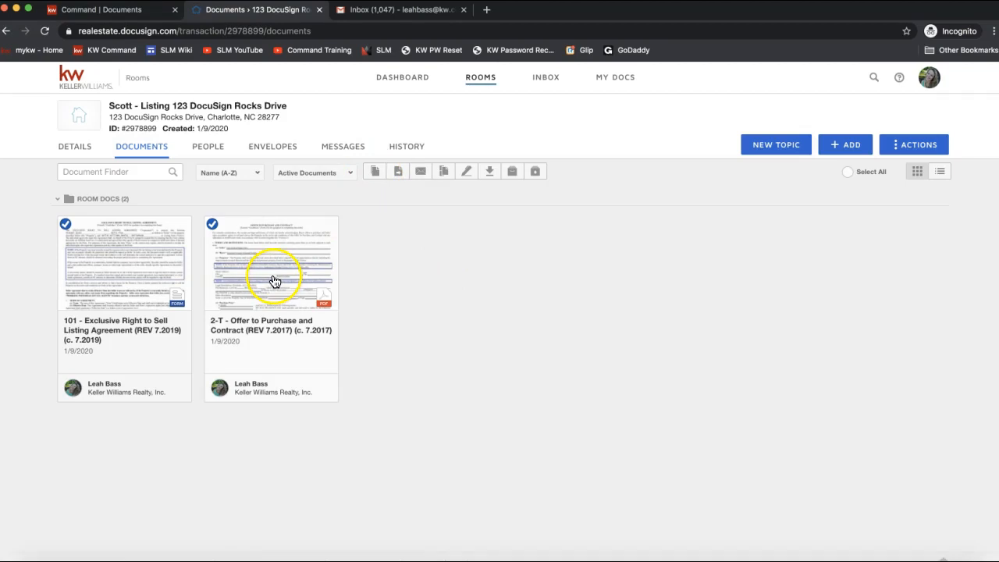
Step: Start copying the two selected documents, then cancel so nothing is copied
click(376, 175)
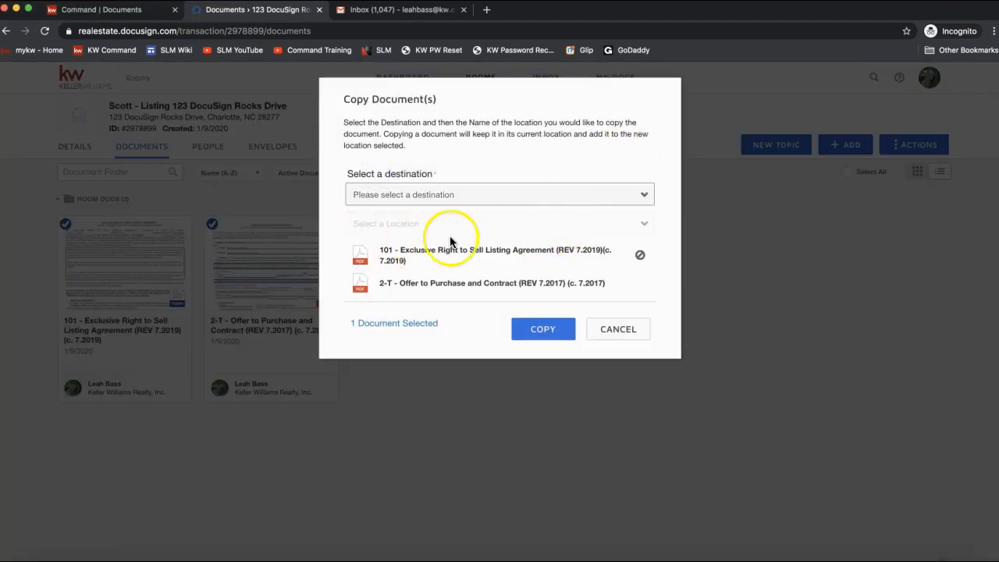
click(615, 331)
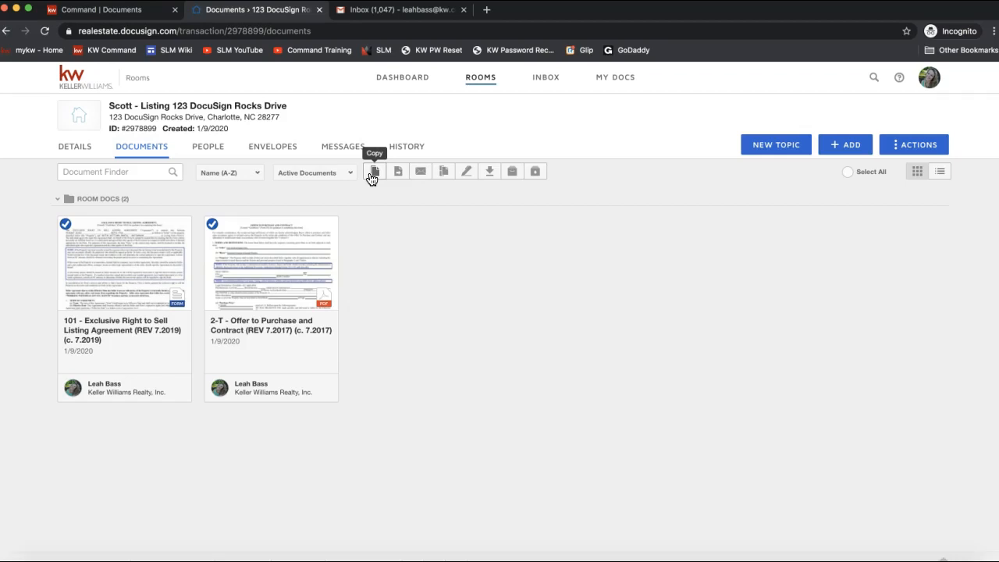
click(399, 177)
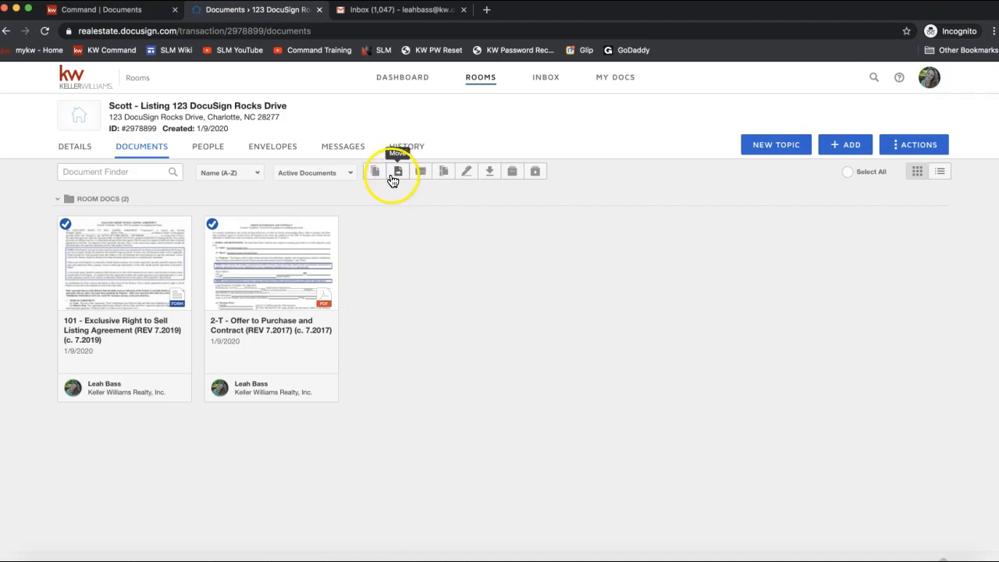
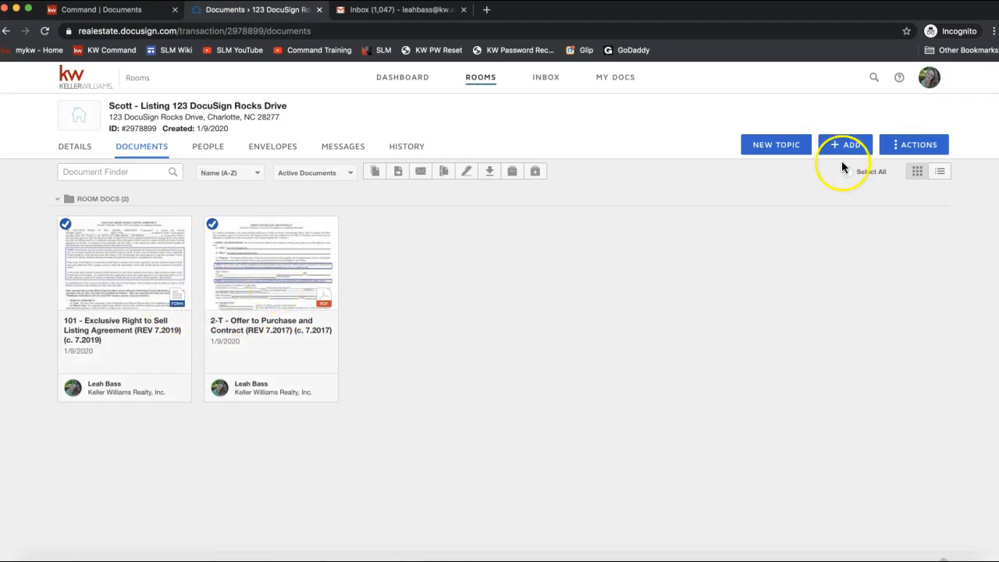
Step: Add a new empty folder named 'Sales Folder' to the room's documents
click(903, 146)
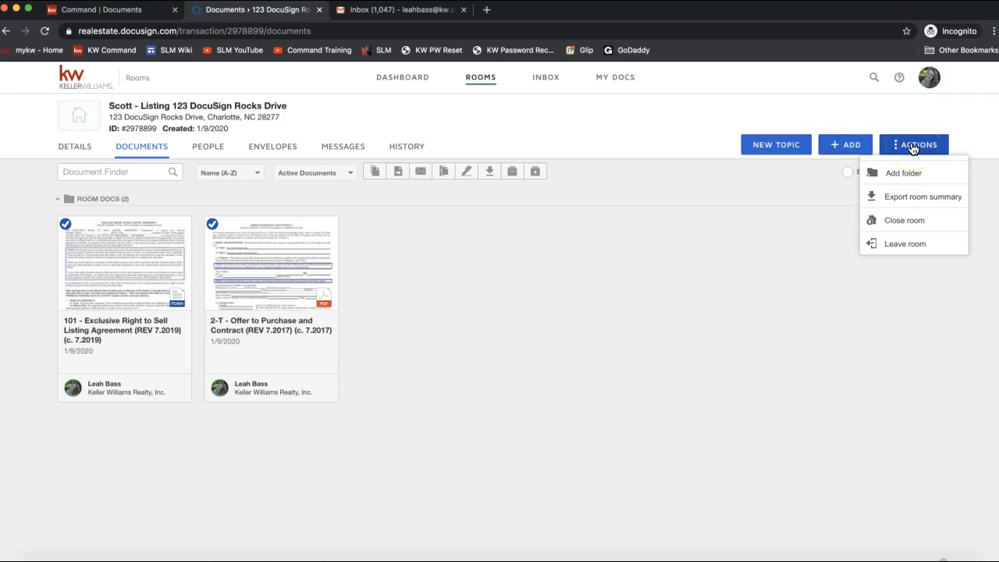
click(897, 174)
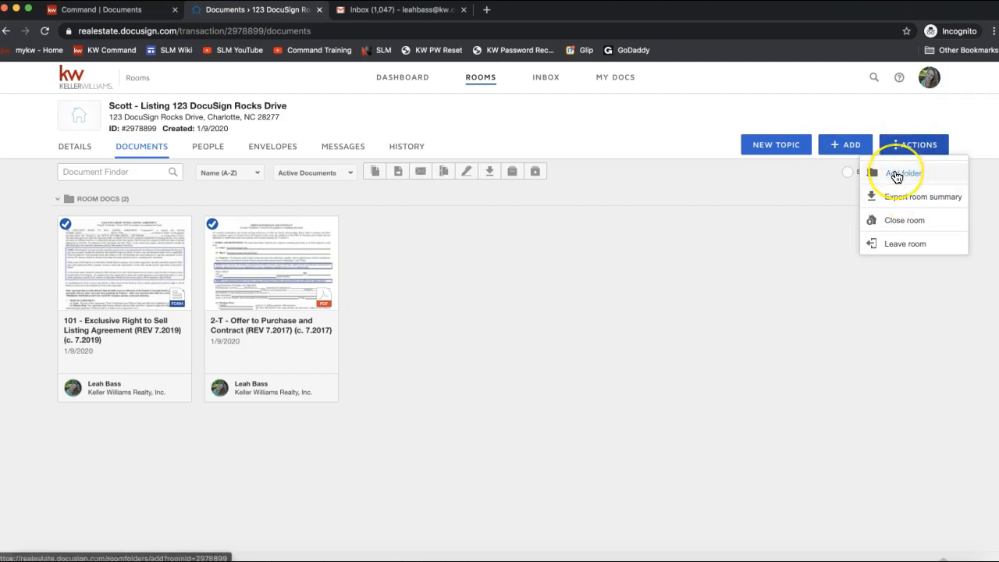
click(915, 147)
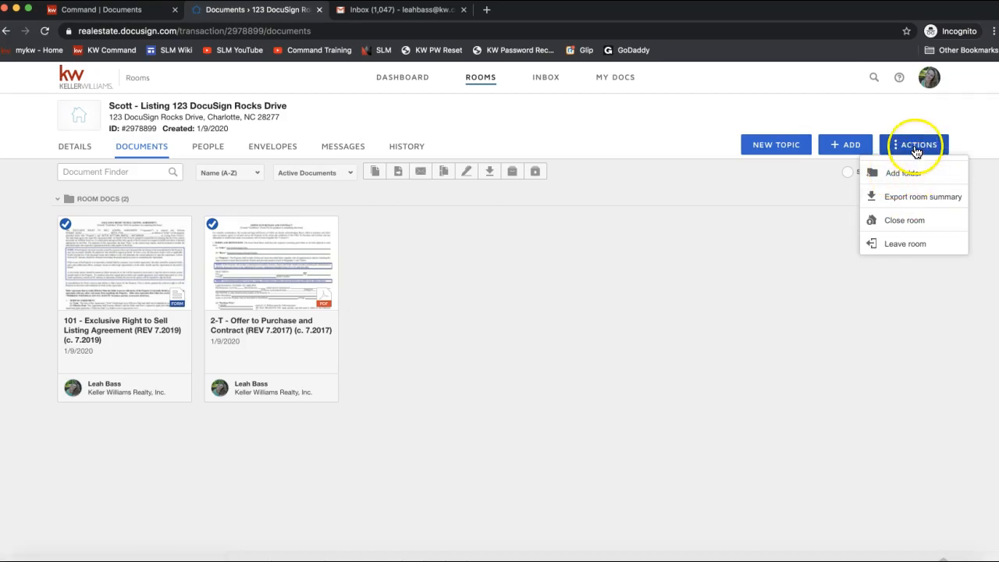
click(907, 173)
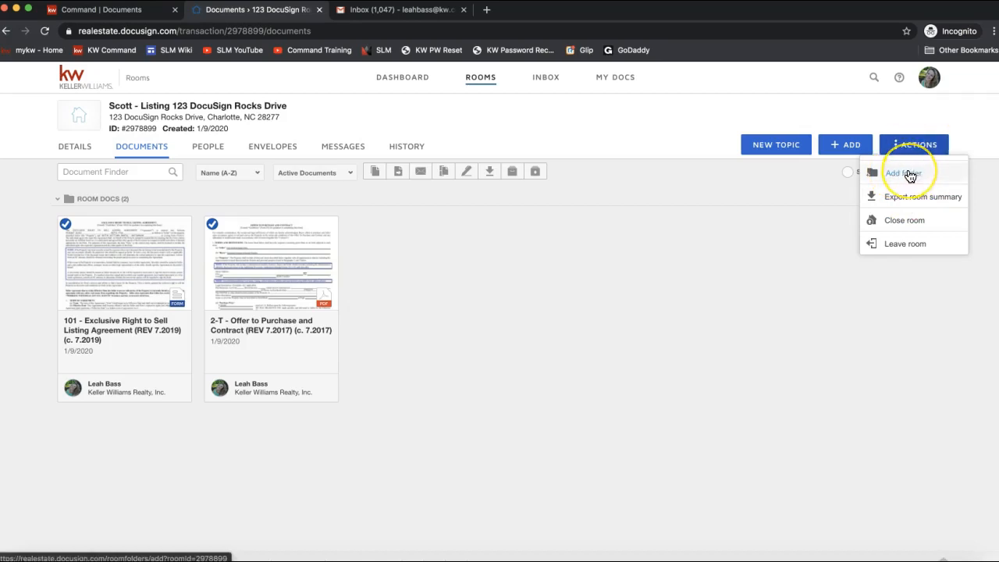
click(905, 174)
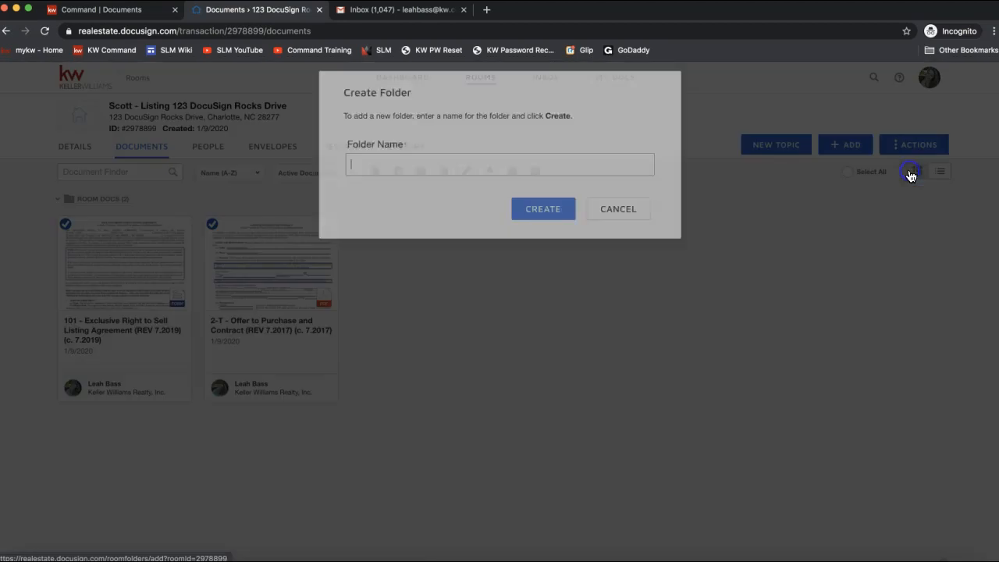
text(Sales Folder)
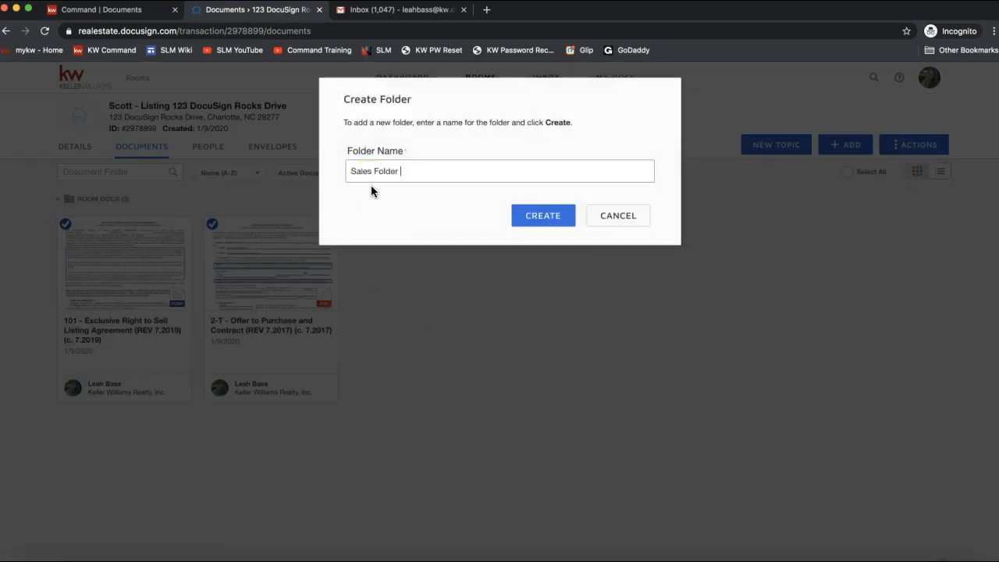
click(529, 224)
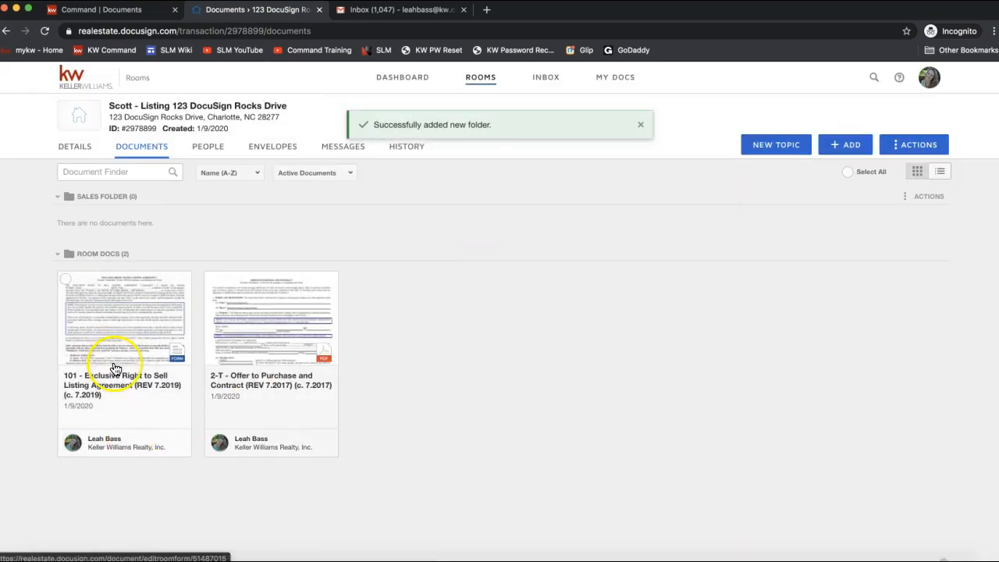
Step: Move the 2-T Offer to Purchase document into Sales Folder
drag(265, 339, 201, 167)
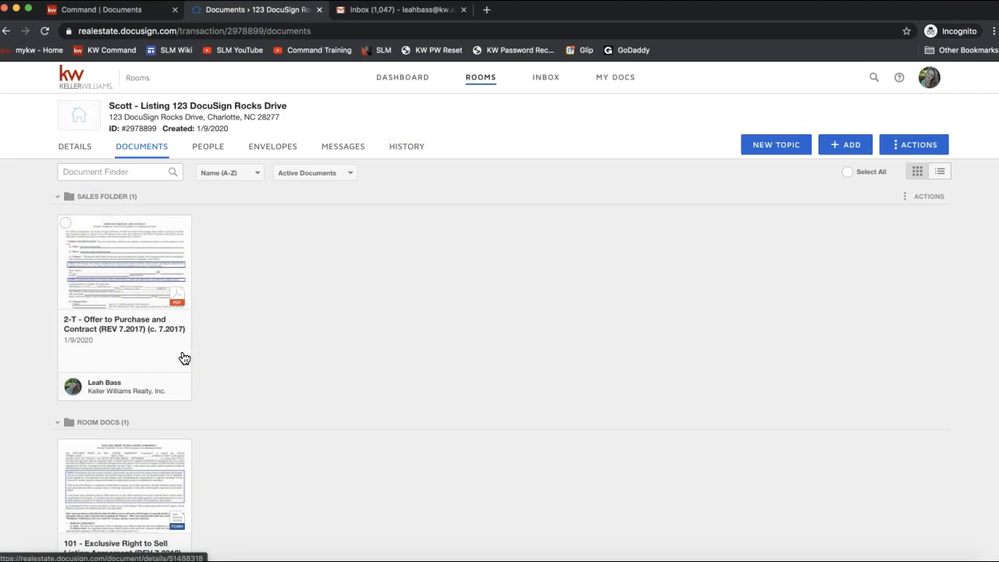
scroll(201, 449, down, 2)
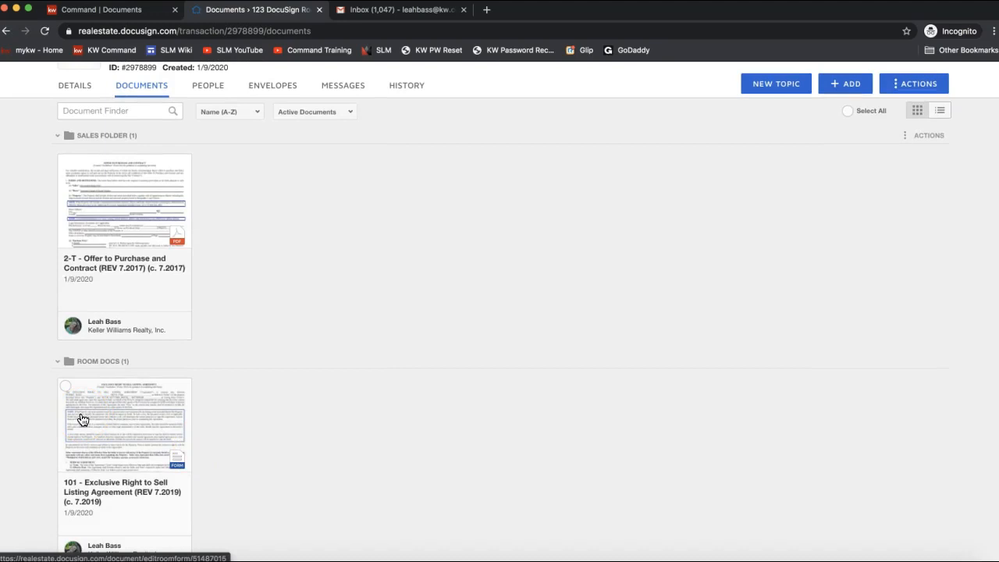
scroll(685, 303, up, 2)
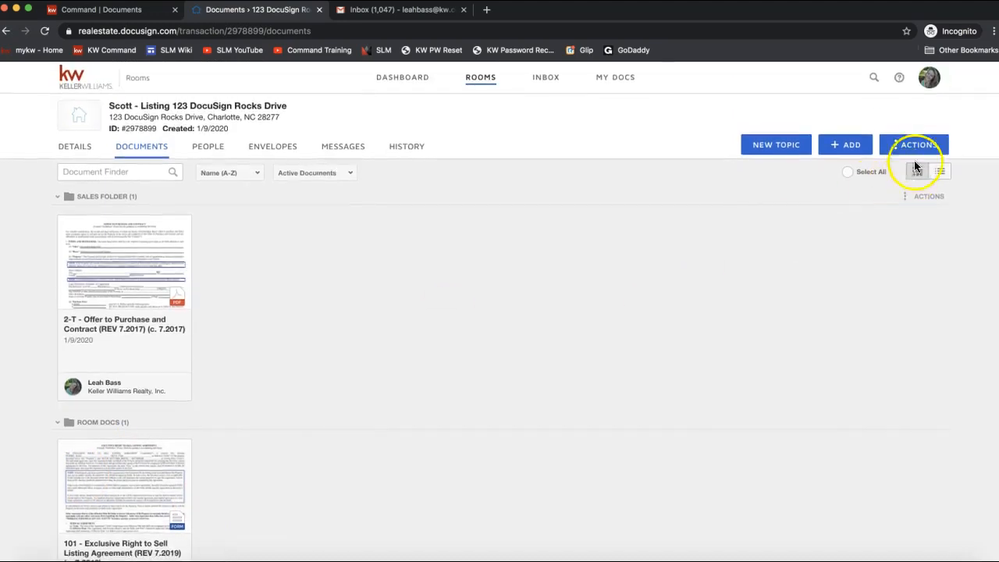
Step: View the room's People page listing its three members
click(915, 147)
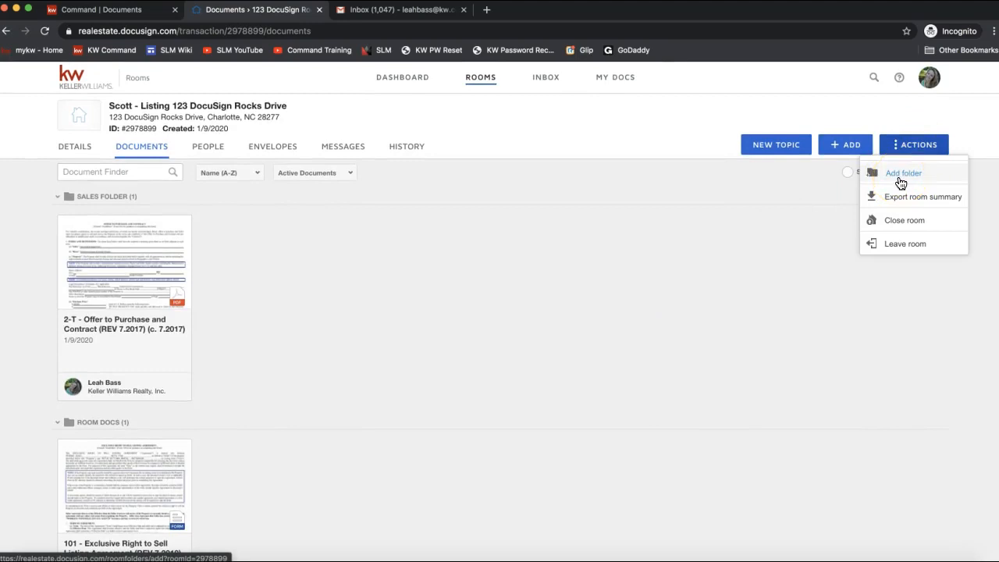
click(487, 240)
click(209, 151)
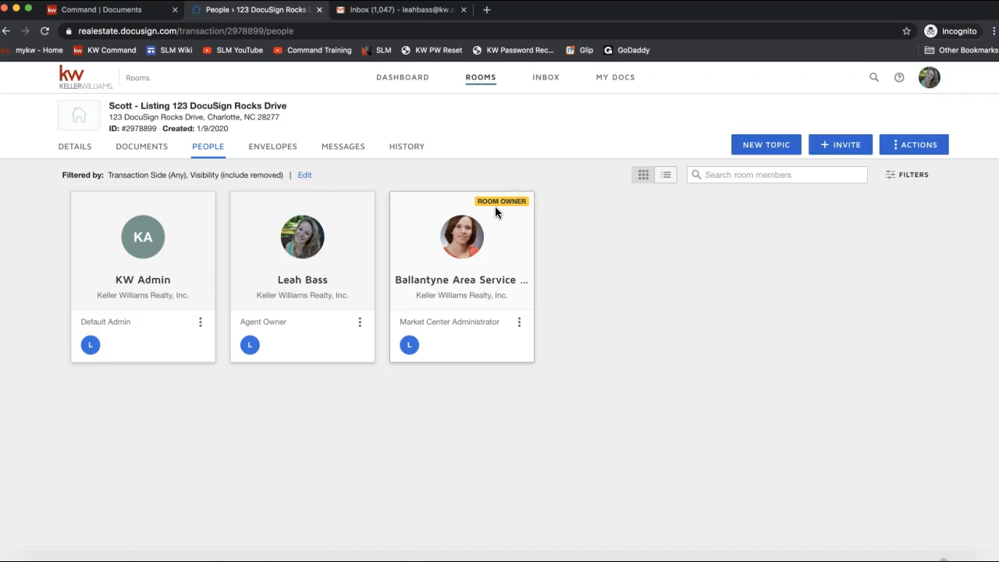
Step: Dismiss the invite form without inviting anyone, then view the room's two waiting envelopes
click(843, 144)
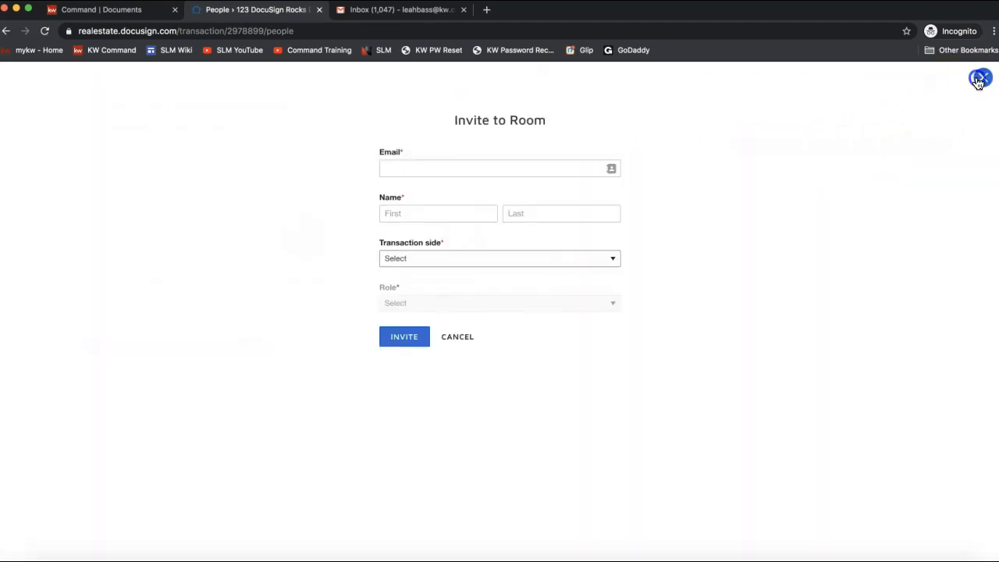
click(978, 80)
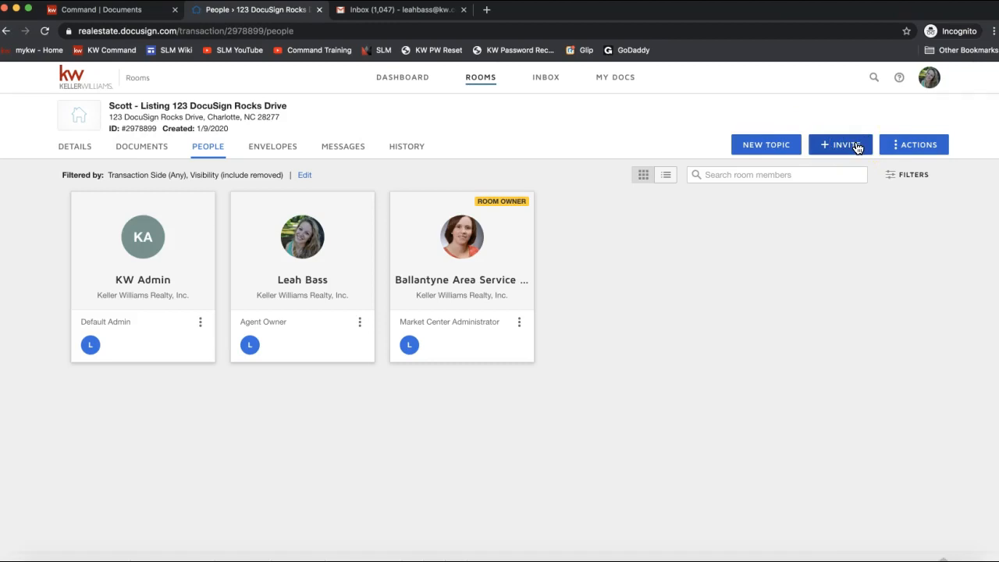
click(849, 146)
click(267, 155)
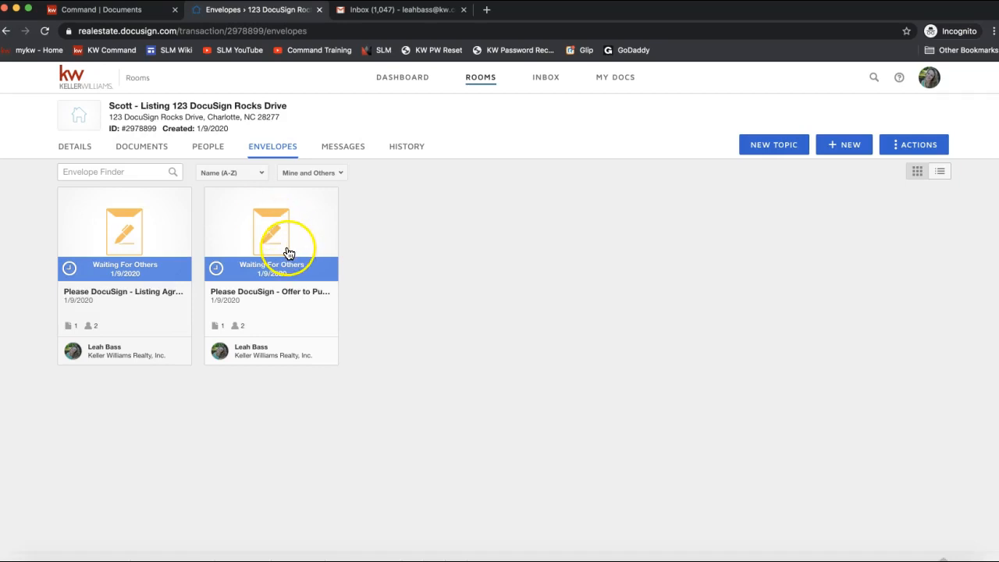
Step: Check the room's Messages, then scroll through its History activity log
click(345, 148)
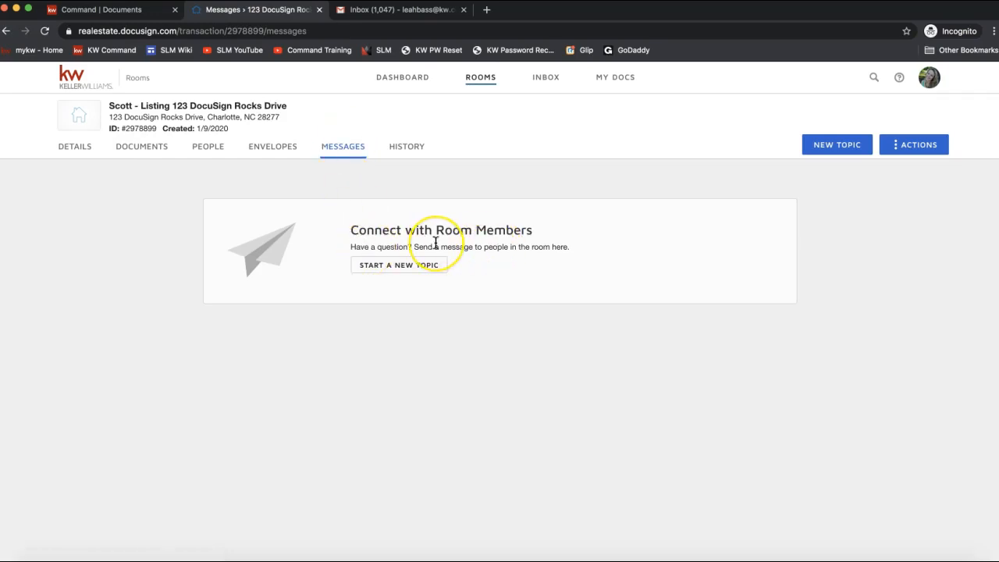
click(405, 149)
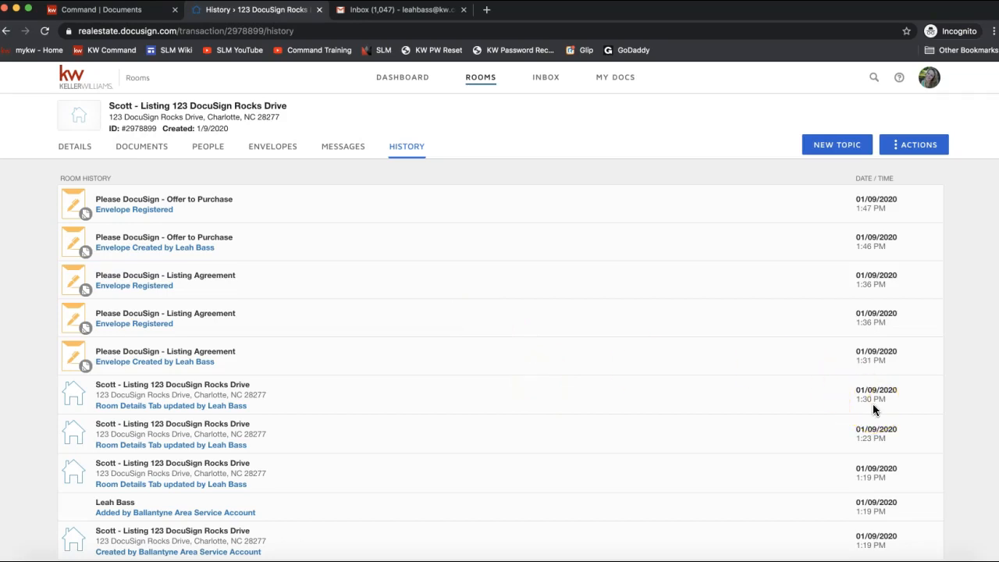
scroll(872, 404, down, 3)
scroll(873, 403, up, 3)
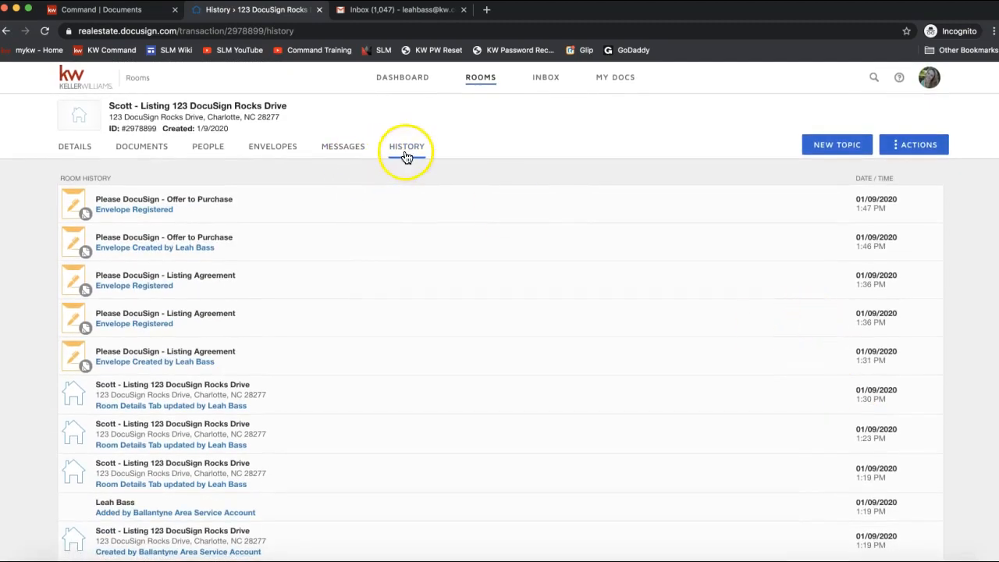
Step: Browse the dashboard's recently viewed rooms and signing activity
click(406, 80)
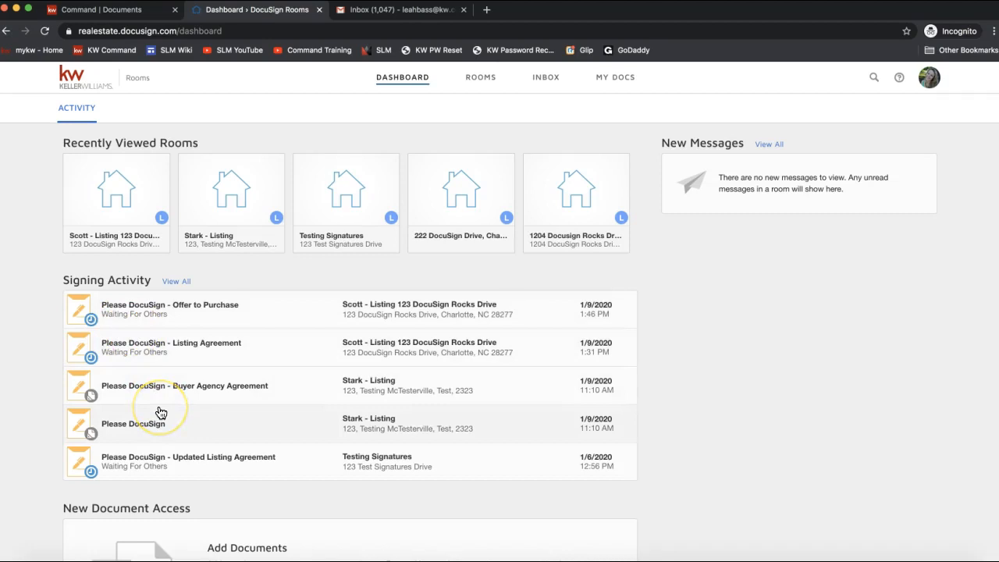
scroll(160, 413, down, 1)
scroll(160, 413, up, 1)
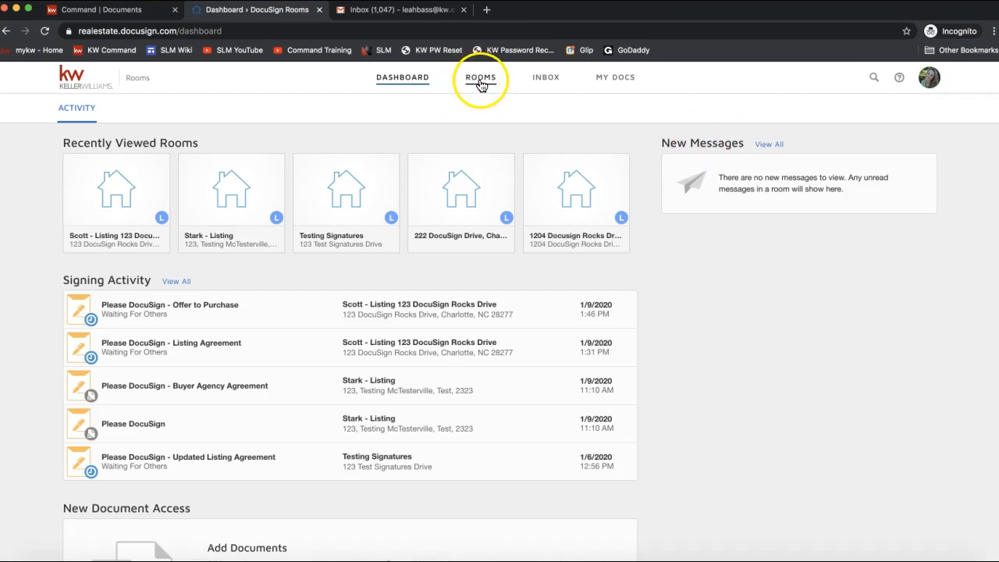
click(481, 82)
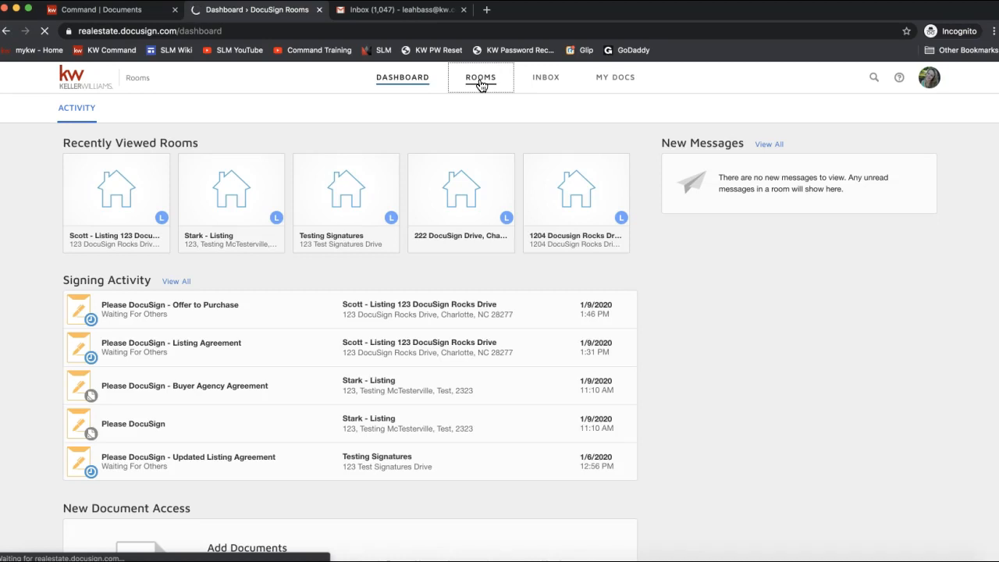
Step: Switch the Rooms page to list view and back to cards, then view the empty Inbox
click(479, 87)
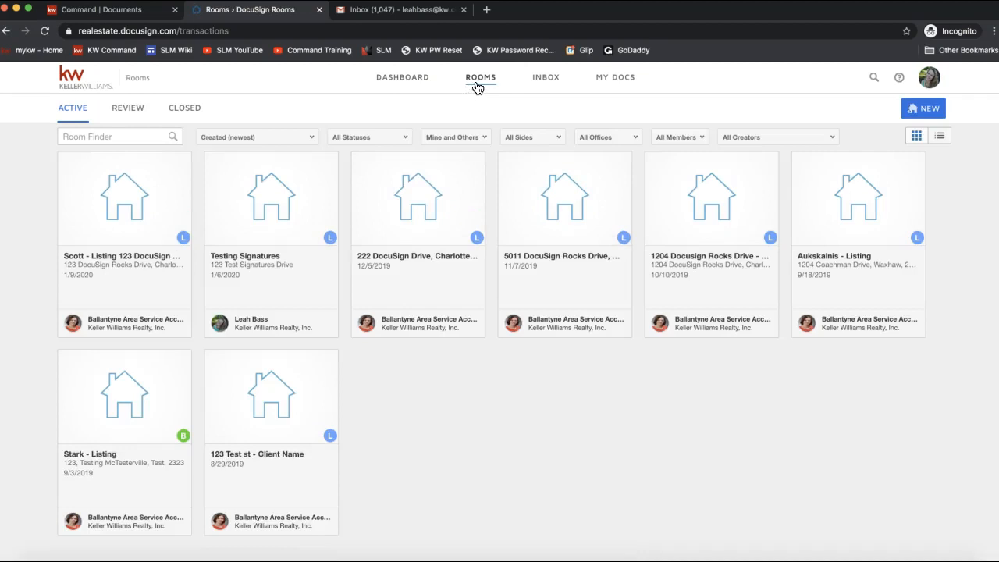
click(484, 86)
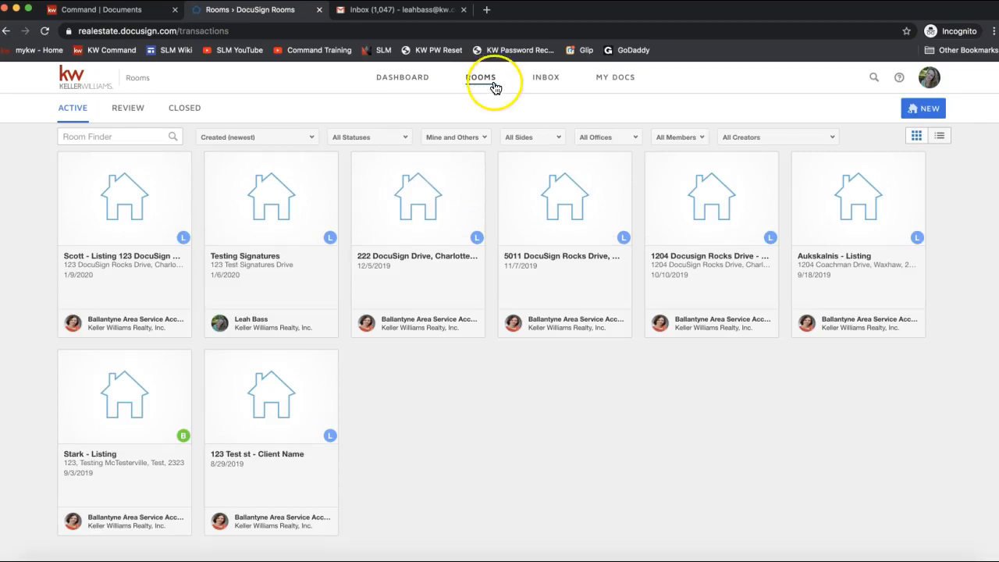
click(940, 136)
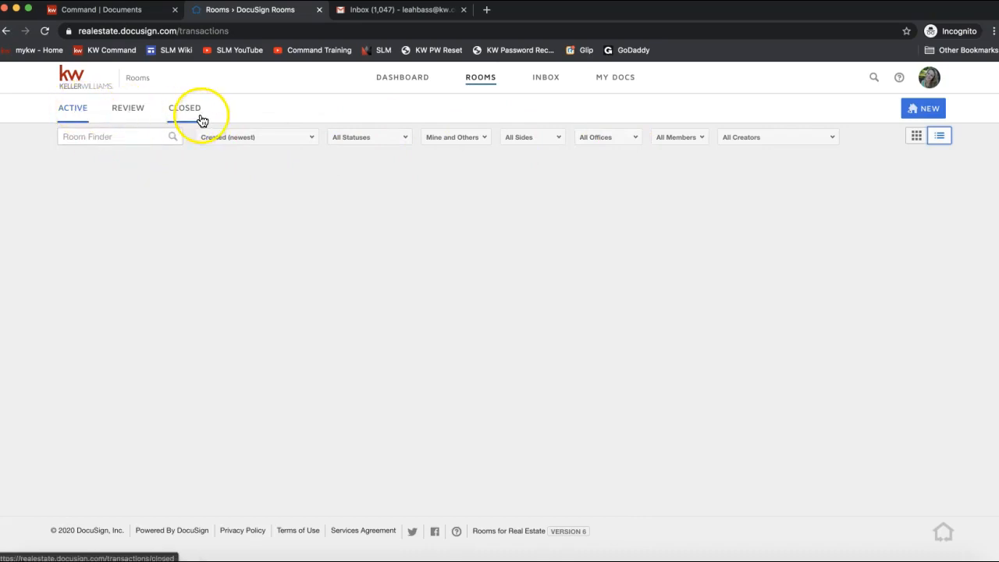
click(943, 139)
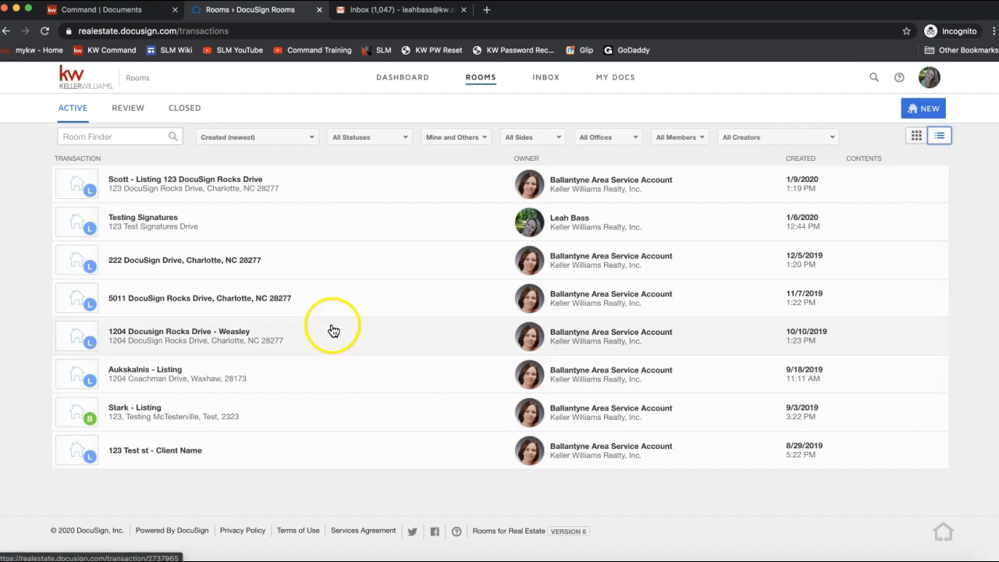
click(917, 136)
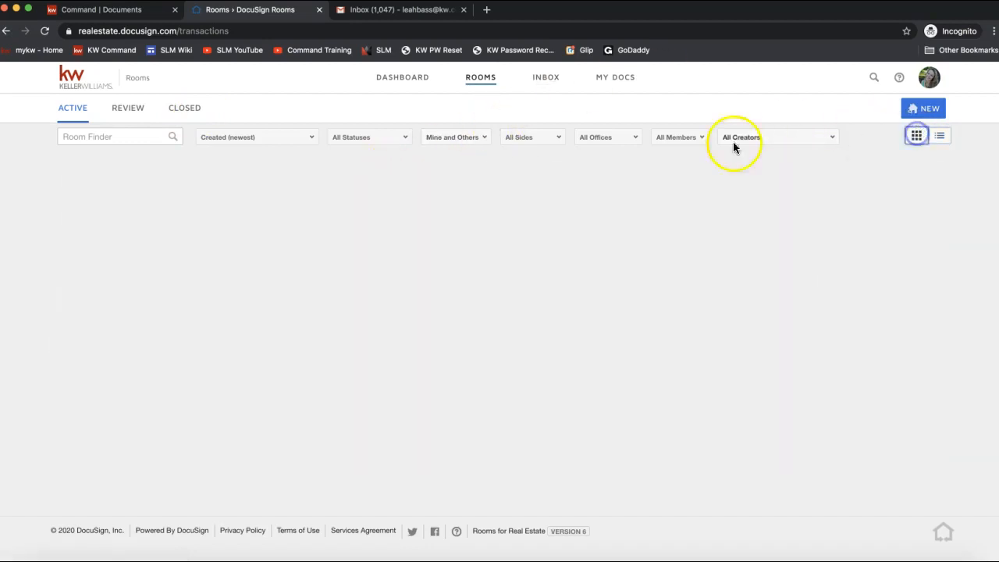
click(547, 88)
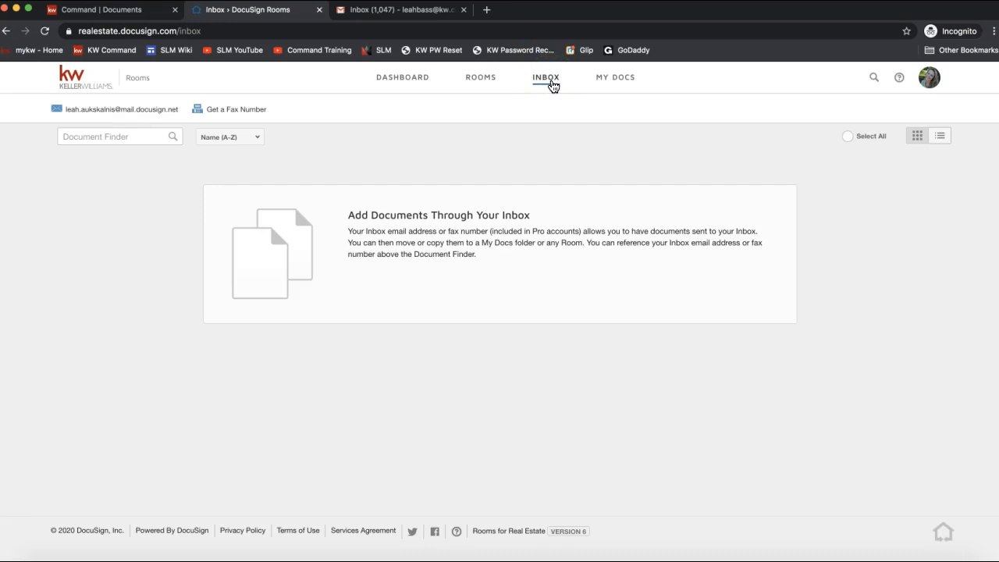
Step: Browse the eight form folders under My Docs > Forms and open the account menu
click(616, 81)
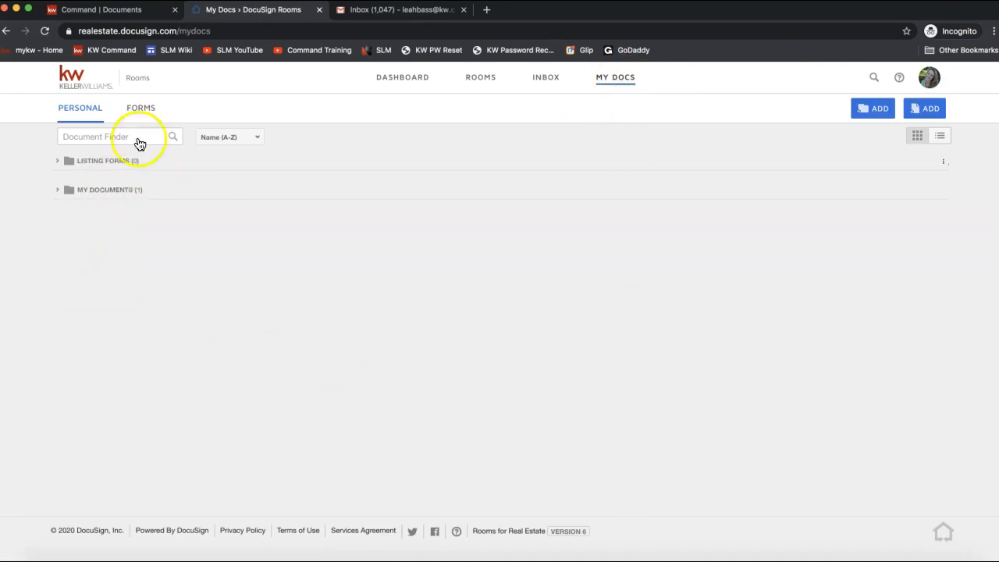
click(138, 111)
click(141, 110)
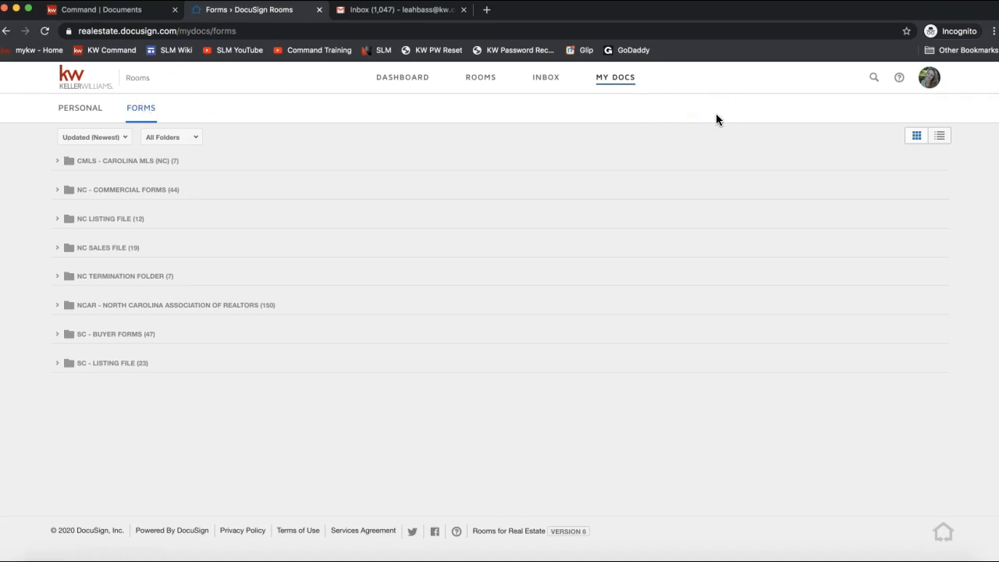
click(928, 79)
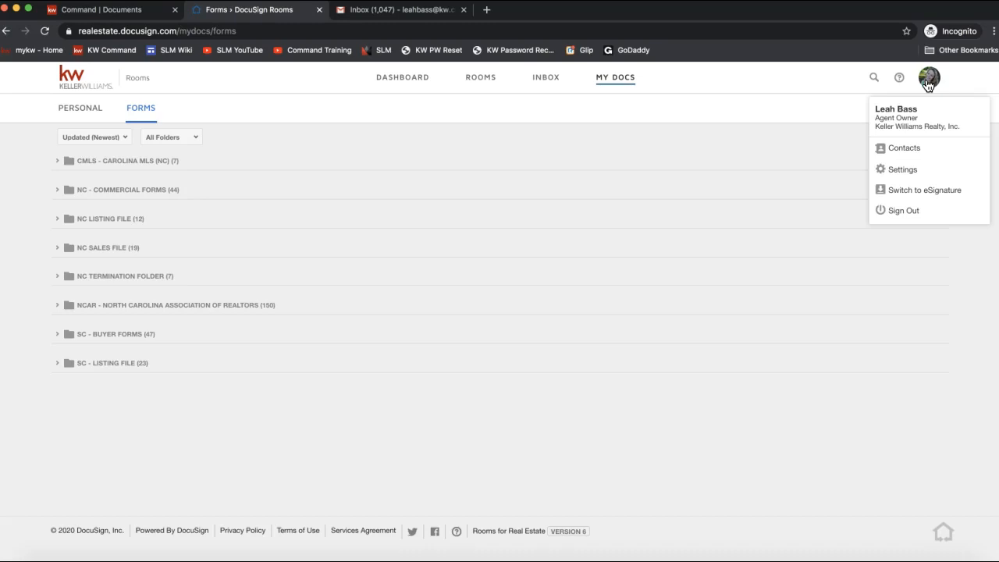
Step: Open account Settings and review the default office, leaving it as Ballantyne Area
click(928, 84)
click(935, 83)
click(919, 180)
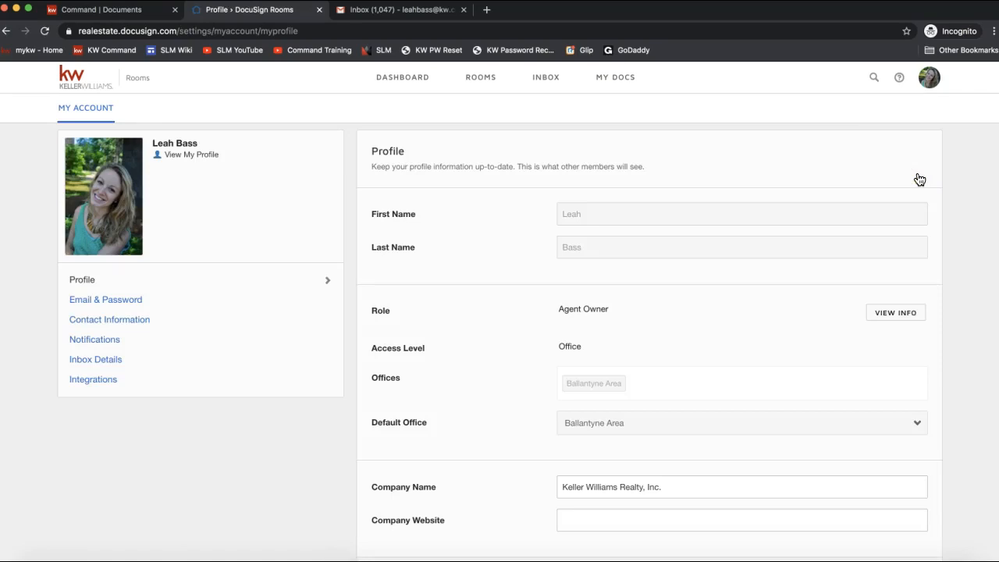
click(928, 81)
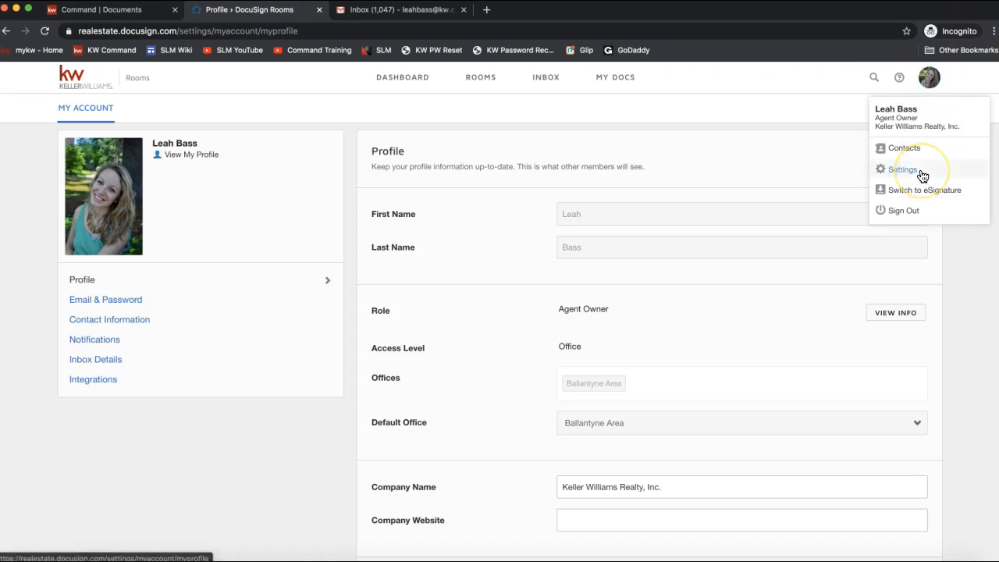
click(439, 336)
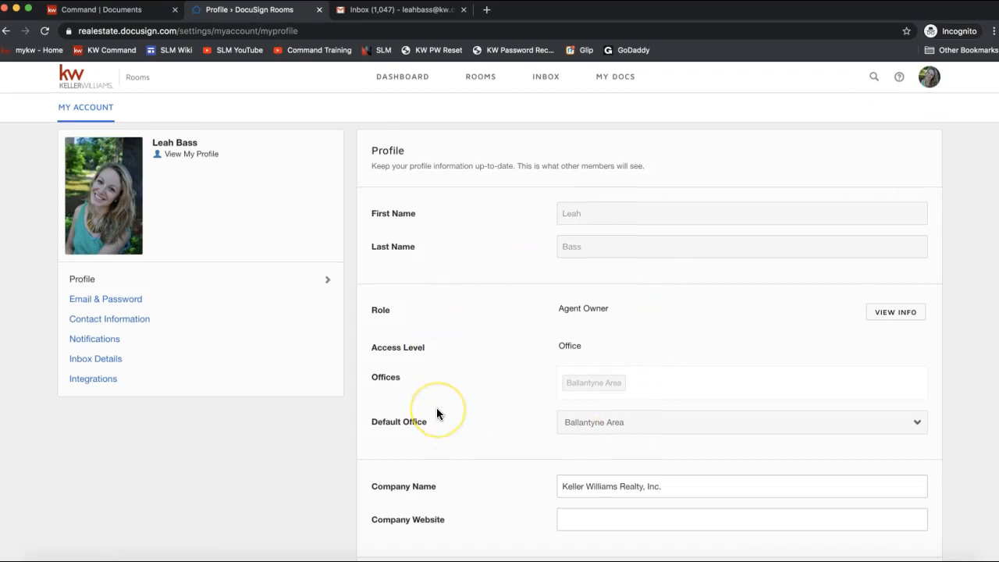
scroll(437, 412, down, 2)
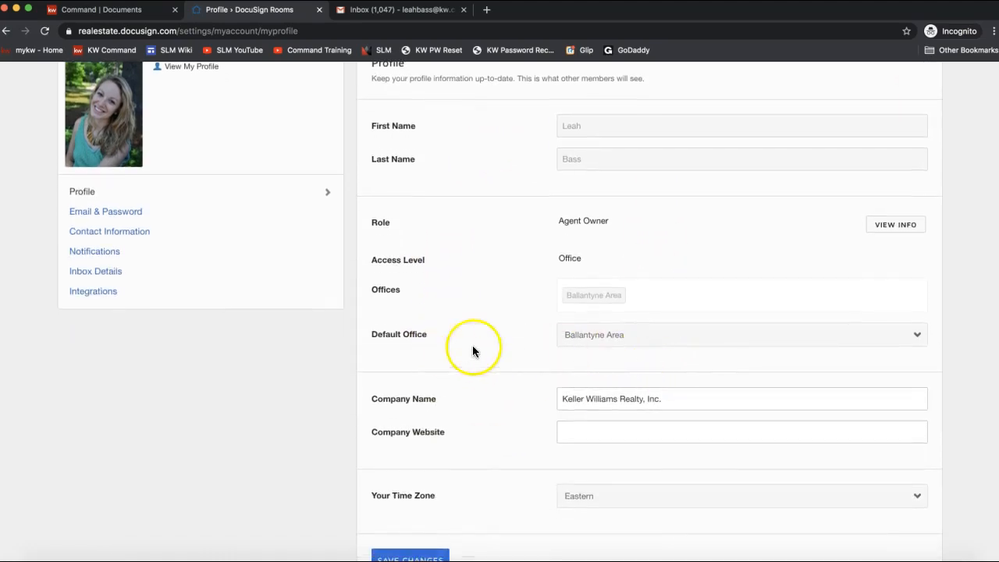
click(575, 335)
click(500, 342)
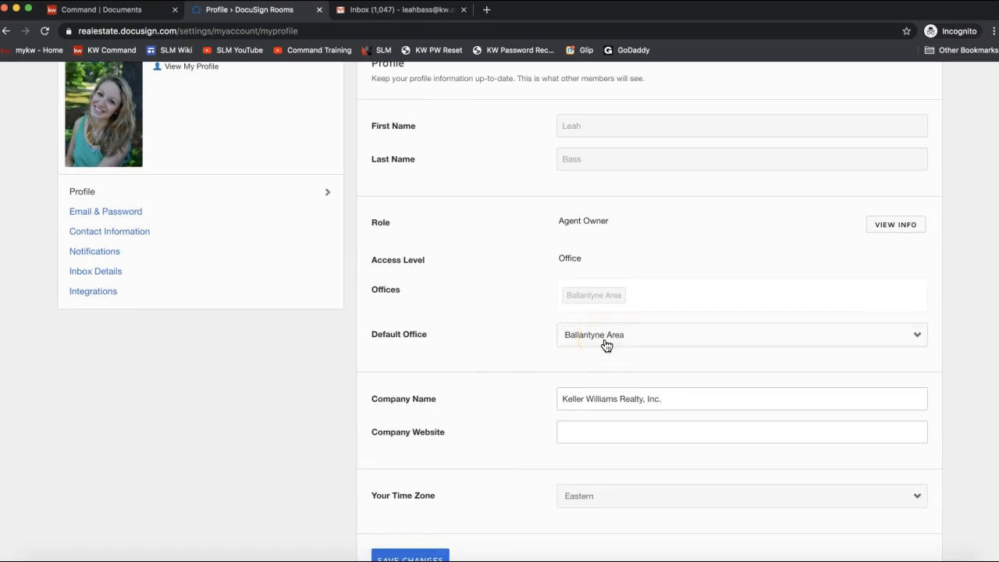
scroll(294, 396, up, 1)
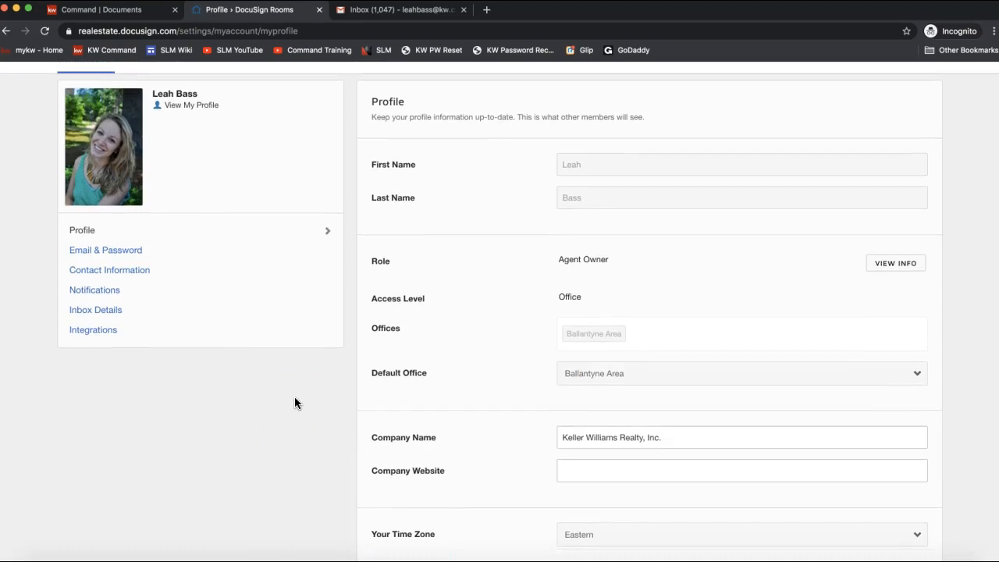
scroll(192, 361, up, 1)
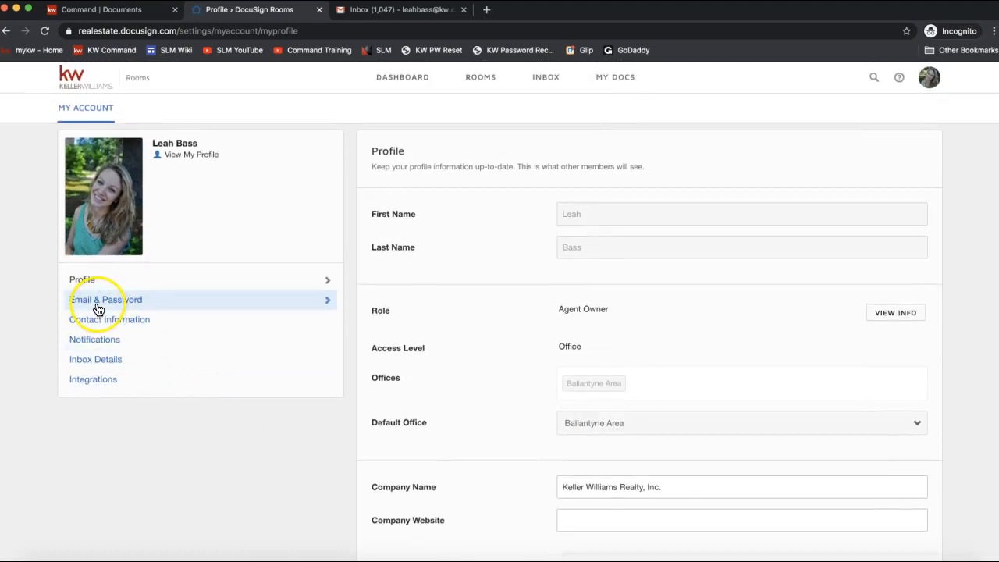
Step: Review the Email & Password, Contact Information and Notifications settings pages
click(98, 309)
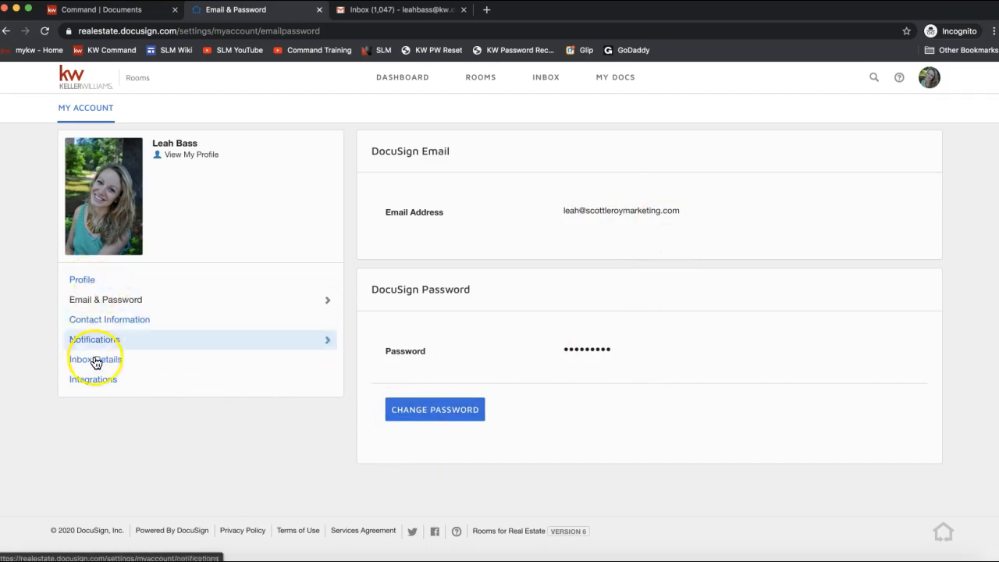
click(90, 326)
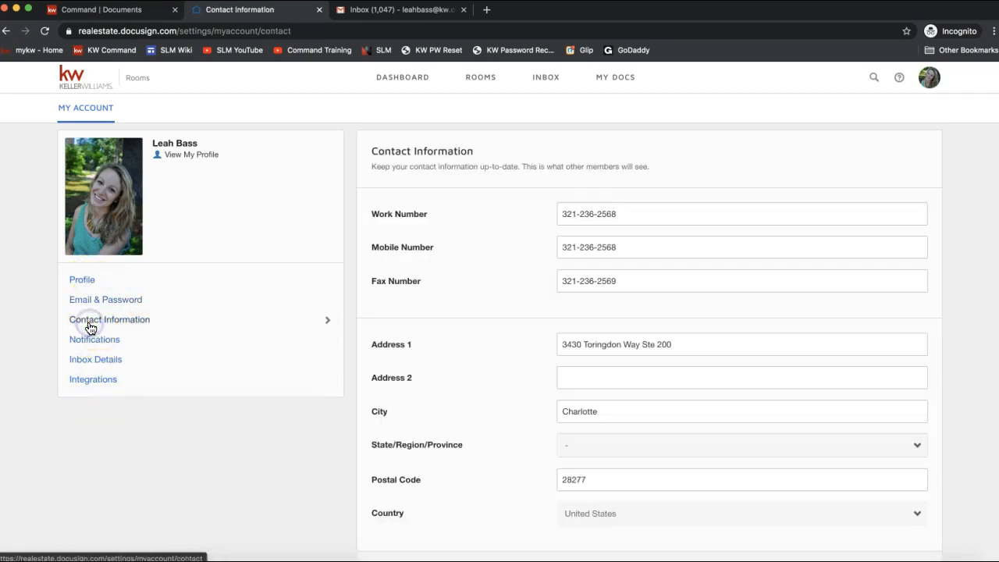
scroll(478, 373, down, 3)
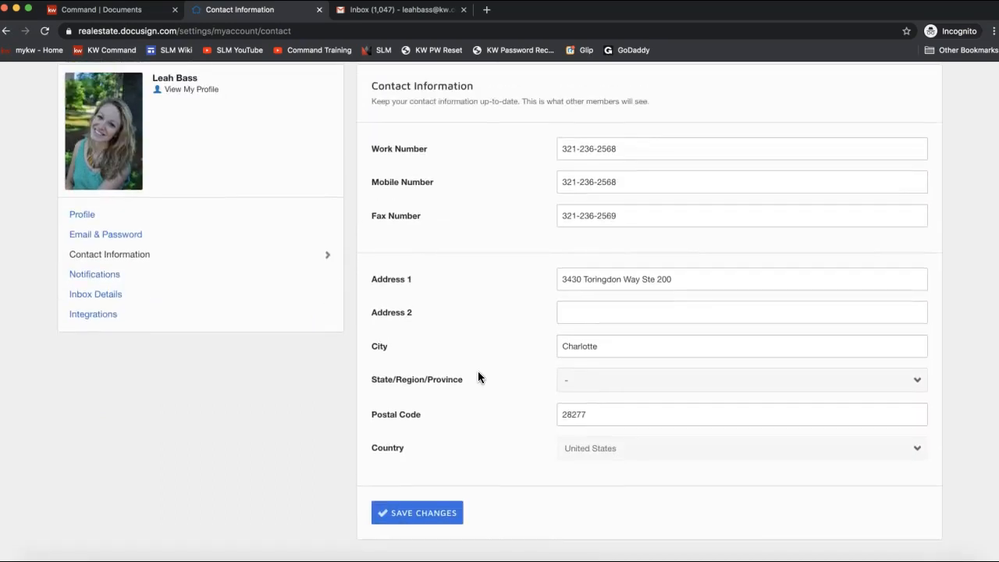
click(379, 346)
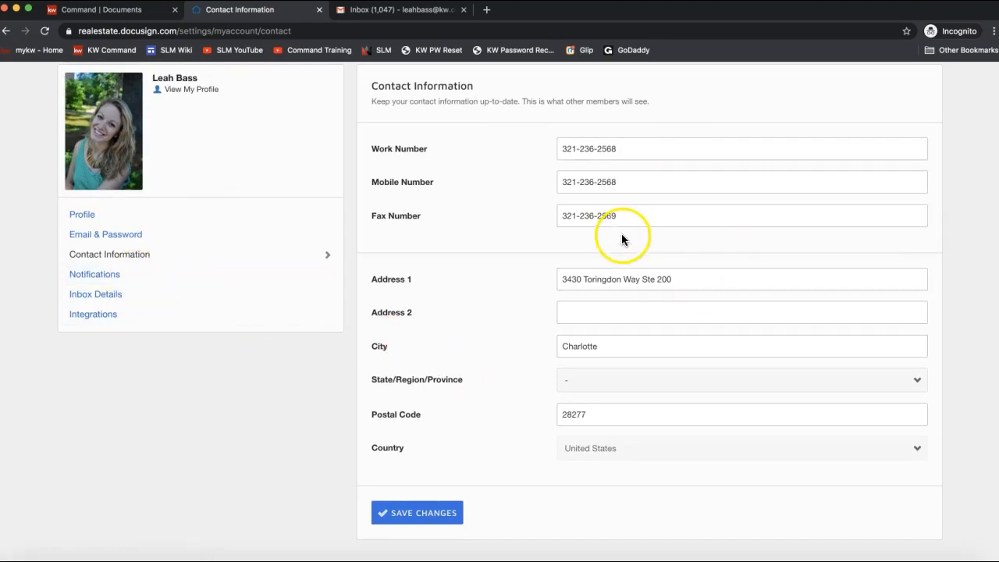
click(112, 278)
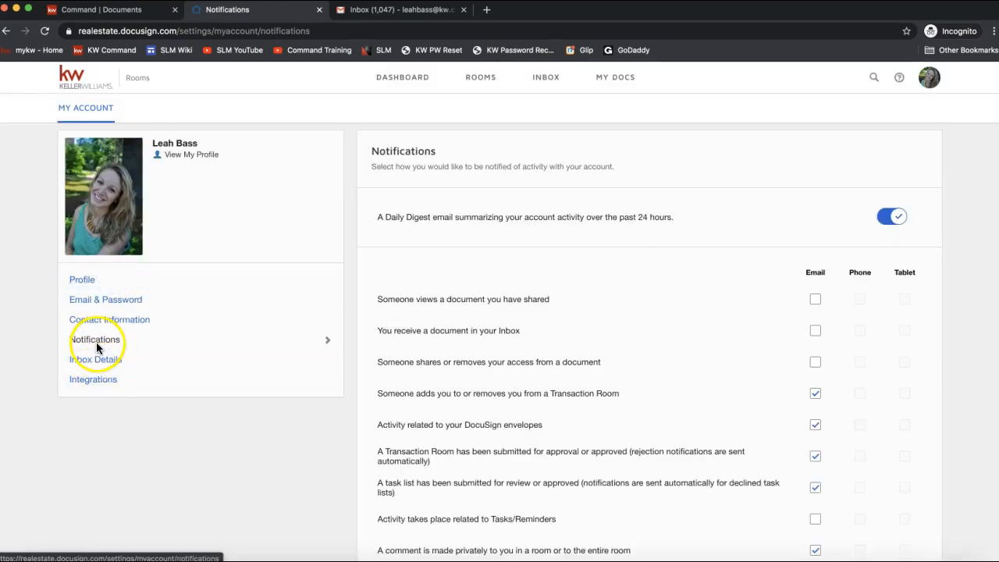
Step: Scroll the notification list, then view Inbox Details with its inbound email address
scroll(97, 345, down, 2)
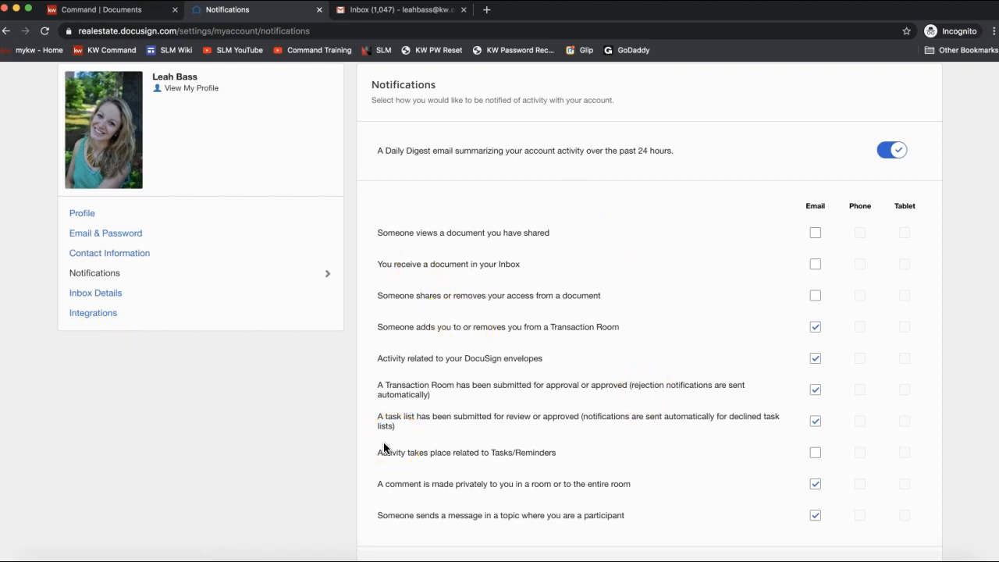
click(90, 291)
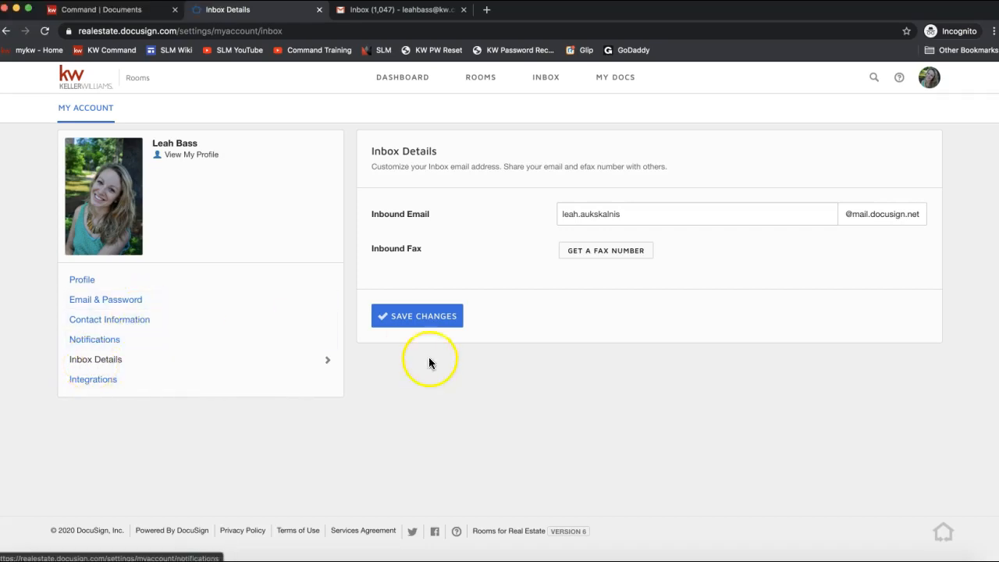
Step: Save Inbox Details with the inbound email address unchanged, then return to the Inbox
click(609, 213)
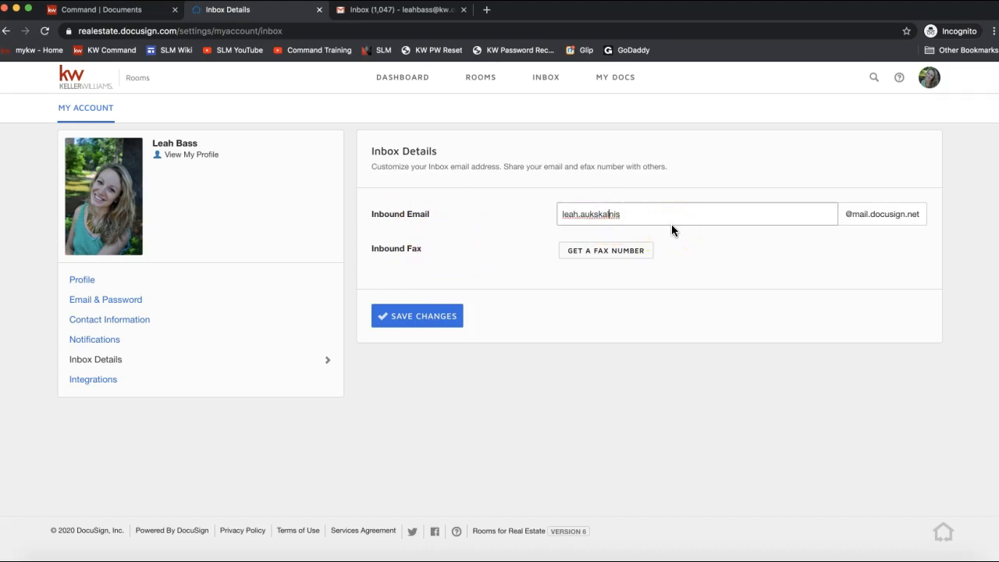
click(637, 220)
click(418, 320)
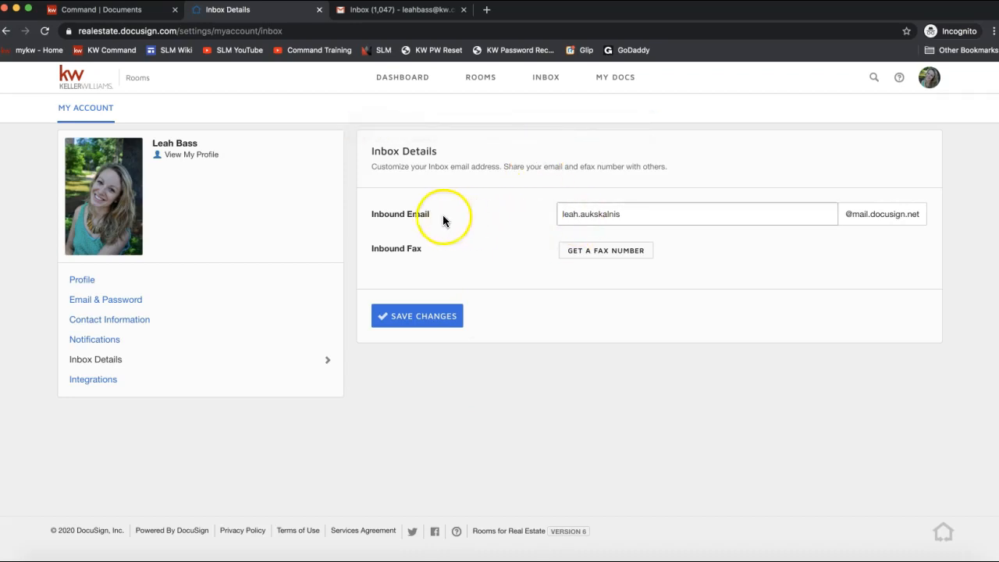
drag(404, 214, 455, 219)
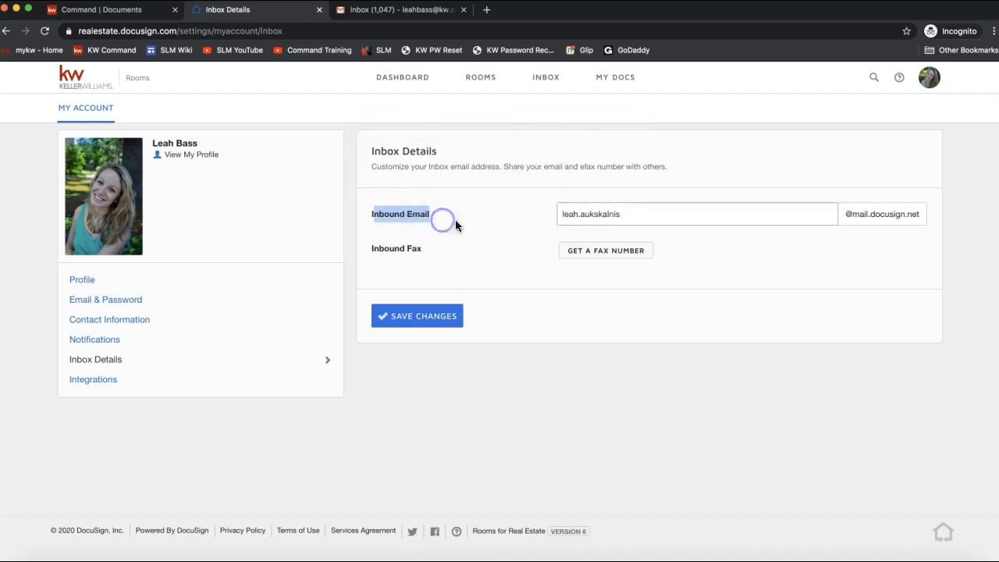
click(549, 80)
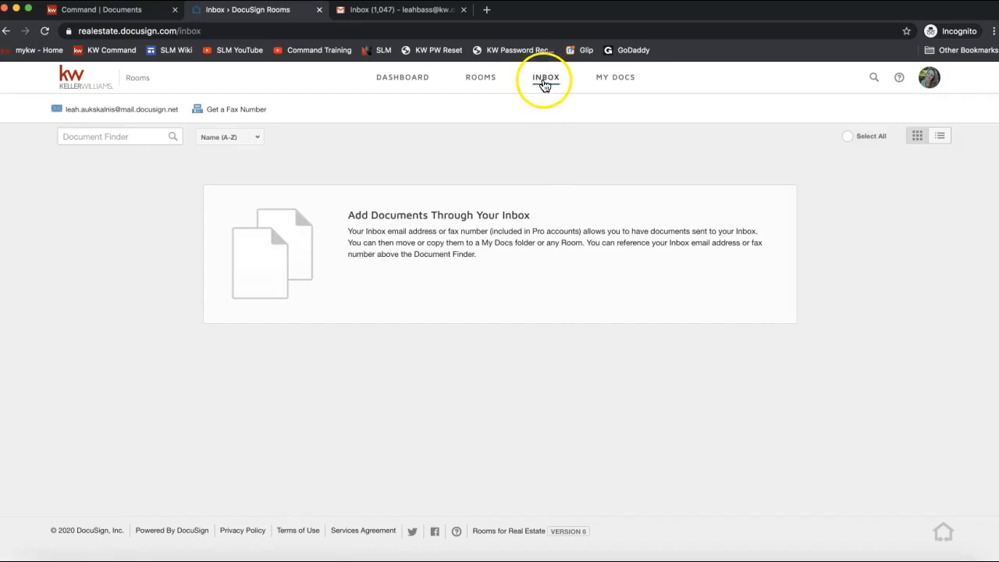
Step: Select the DocuSign Rooms inbox email address on the empty Inbox page so it can be copied
mouse_move(64, 119)
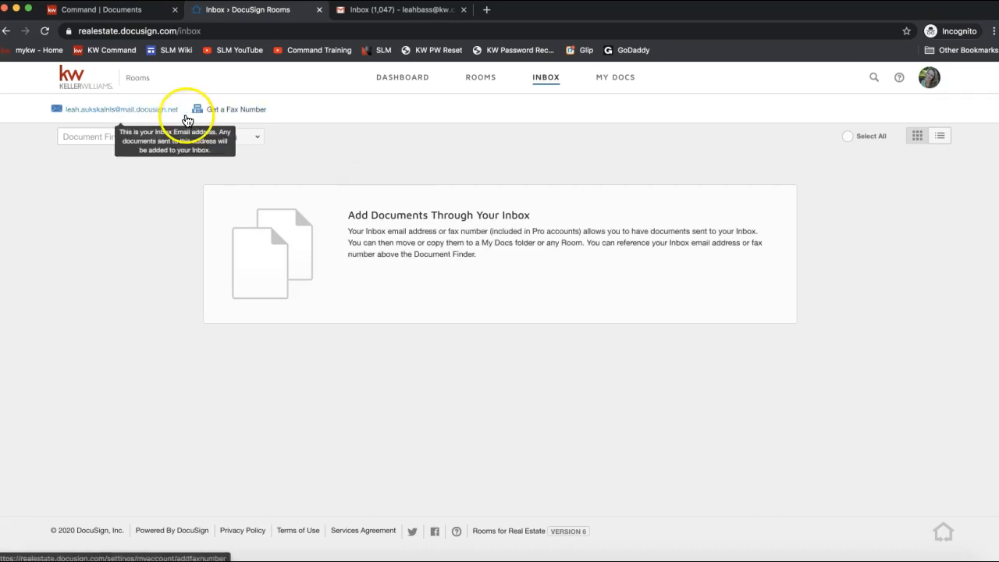
drag(181, 111, 62, 112)
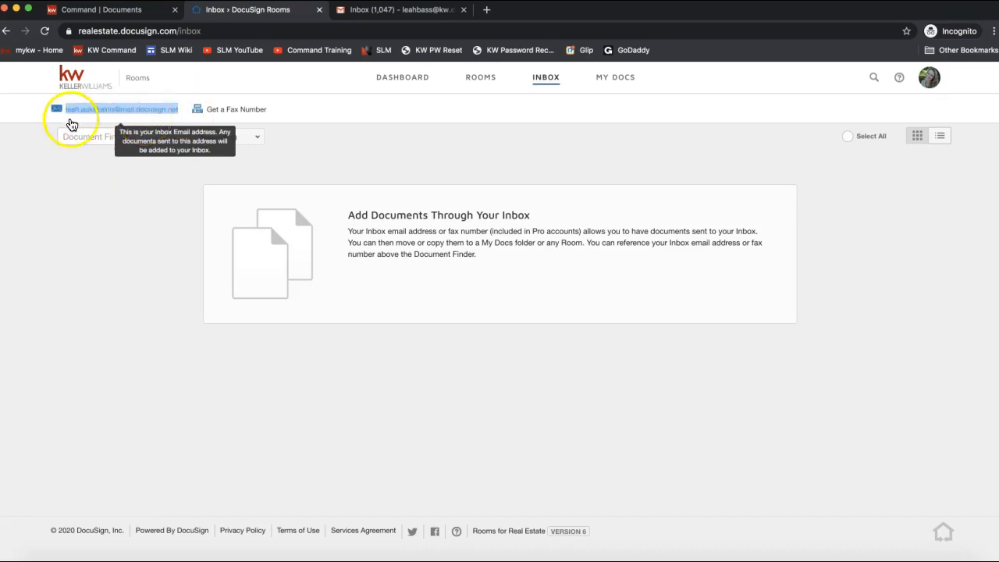
click(374, 9)
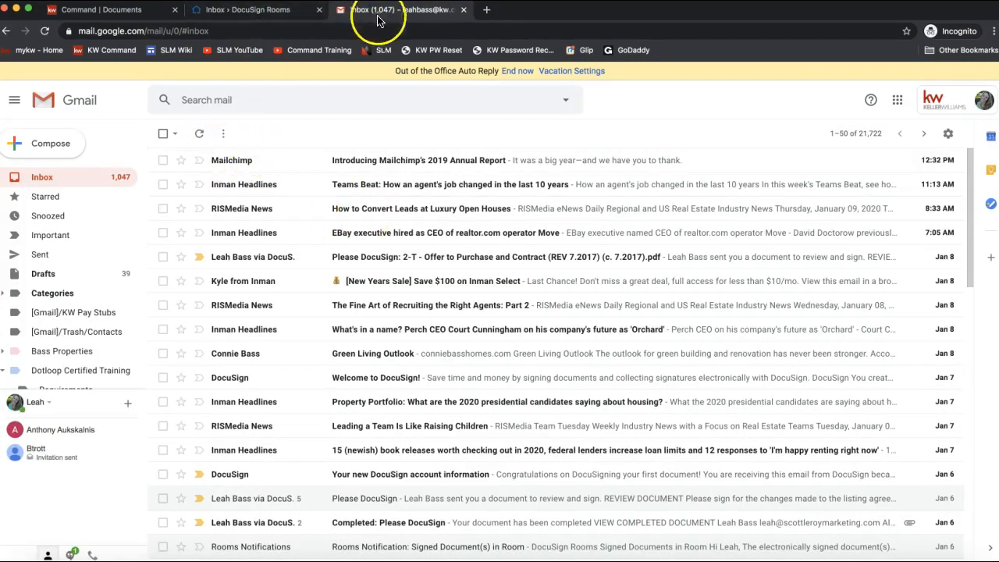
Step: Compose a new Gmail message and attach the Offer to Purchase and Contract PDF from the Desktop
scroll(309, 223, down, 2)
scroll(308, 223, down, 10)
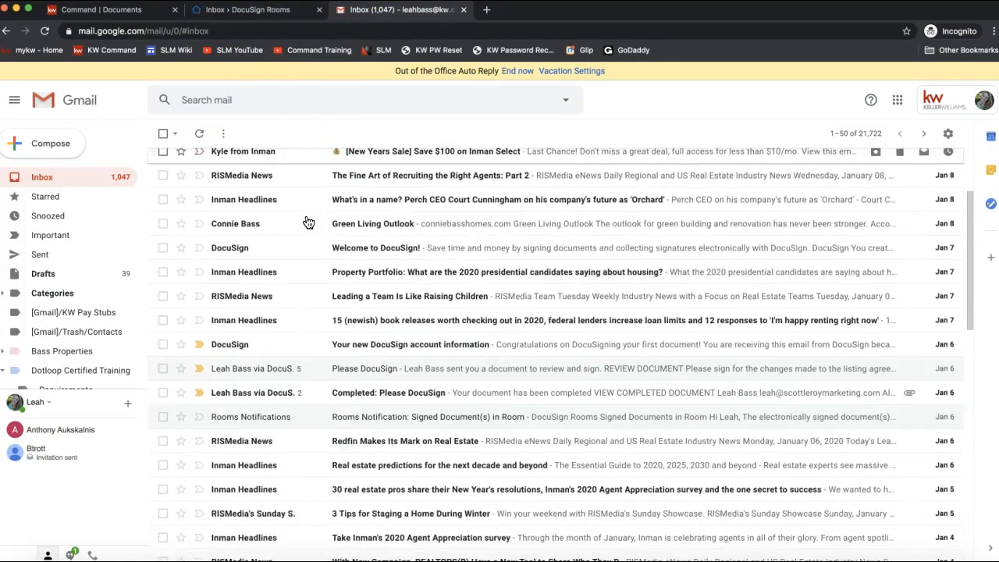
scroll(305, 220, down, 3)
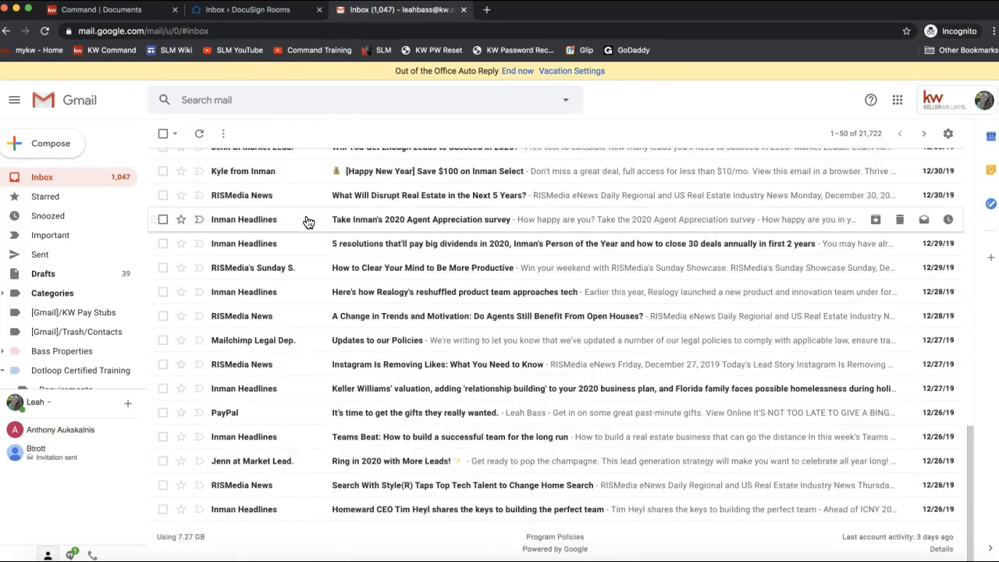
scroll(306, 220, up, 15)
click(86, 164)
click(64, 139)
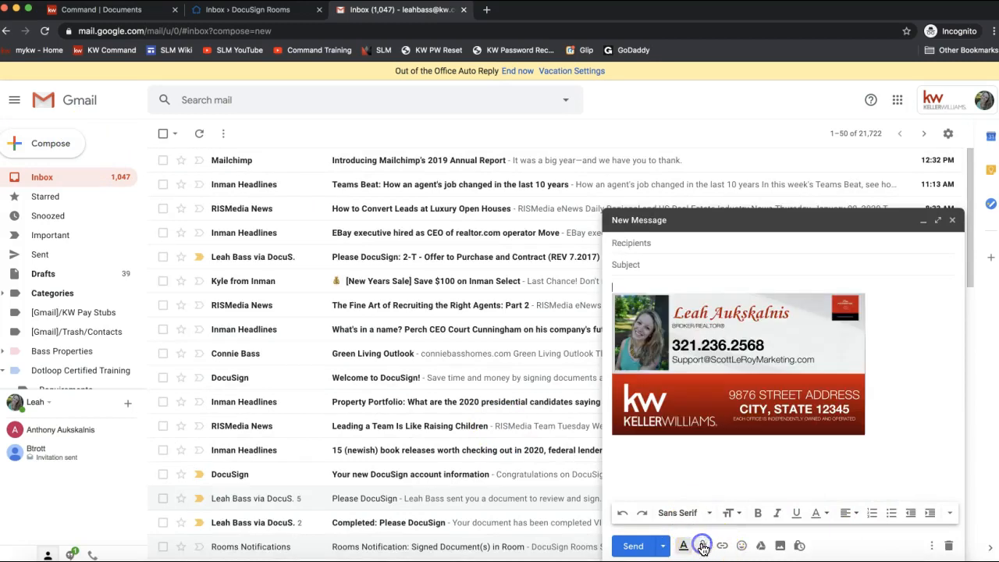
click(701, 546)
click(269, 148)
scroll(390, 133, down, 10)
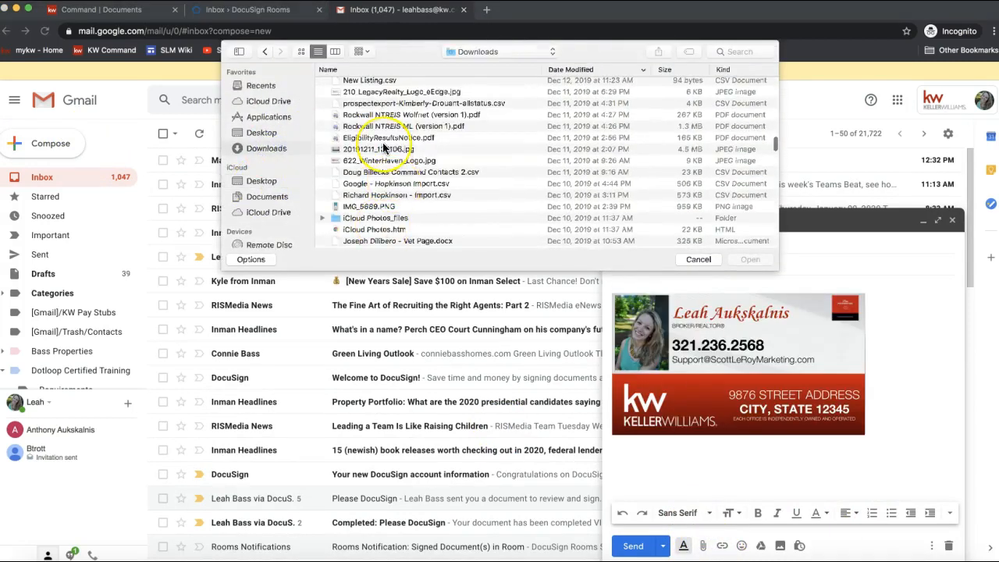
scroll(382, 149, down, 10)
scroll(382, 148, down, 15)
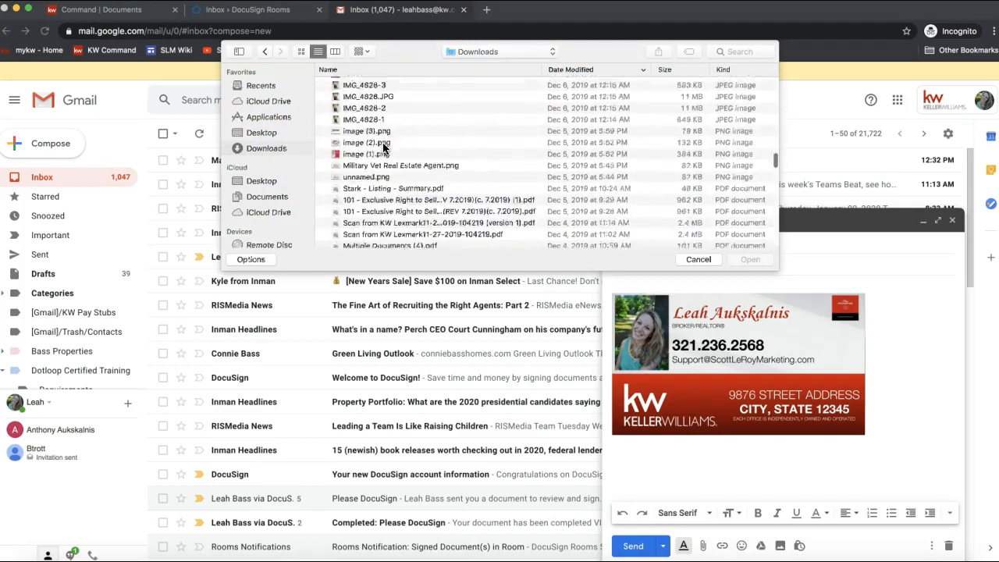
scroll(382, 149, down, 3)
click(262, 133)
scroll(447, 178, down, 20)
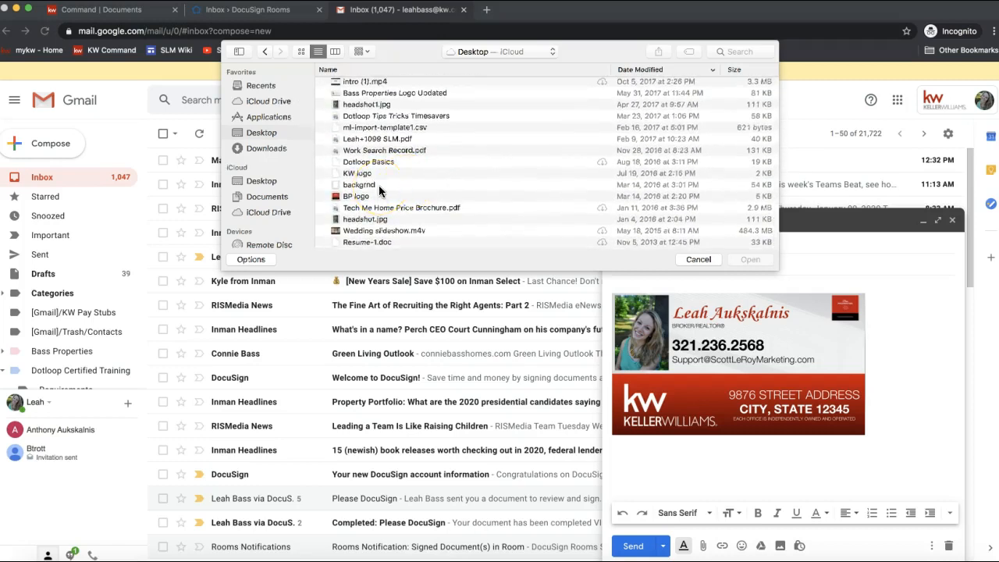
scroll(375, 152, up, 3)
double_click(370, 105)
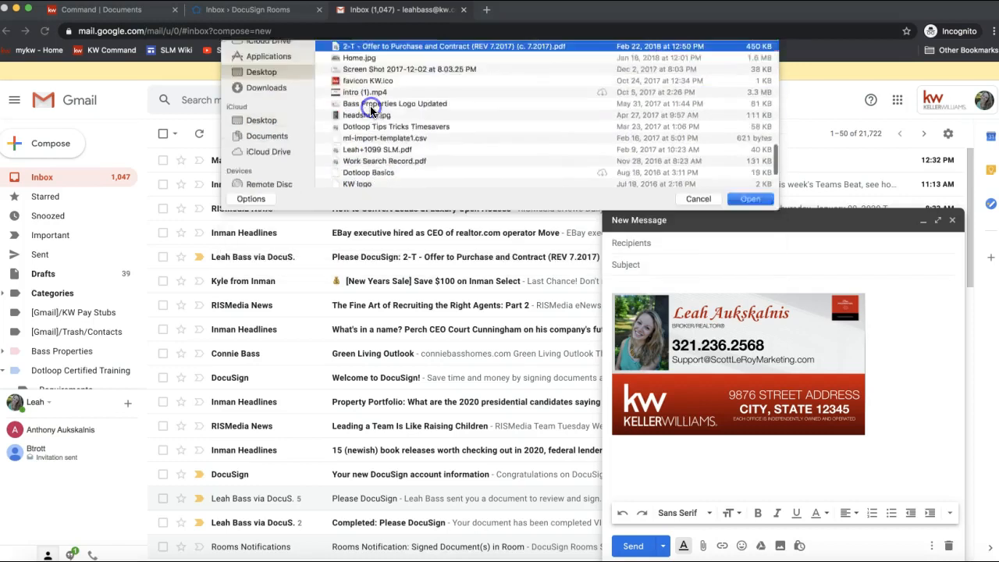
Step: Address it to the recipient, use subject 'OTP', send it, then open the received OTP email
click(681, 244)
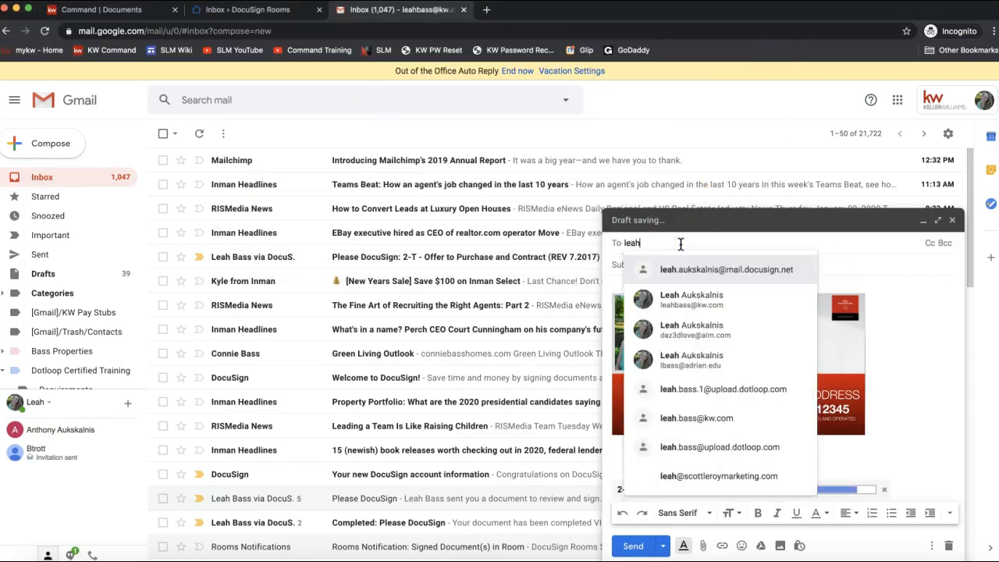
key(Return)
click(752, 263)
text(OTP)
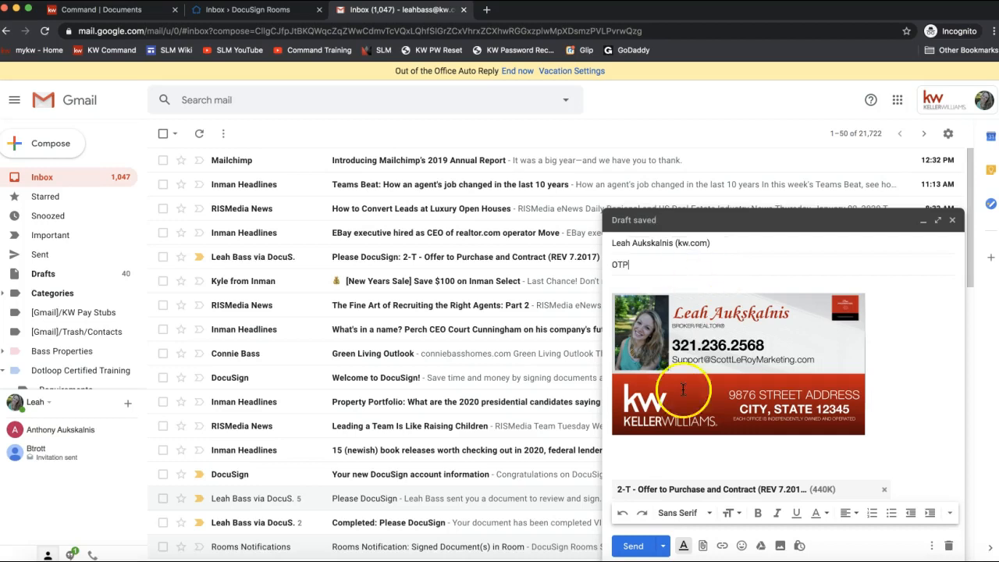
click(625, 549)
click(86, 178)
click(278, 162)
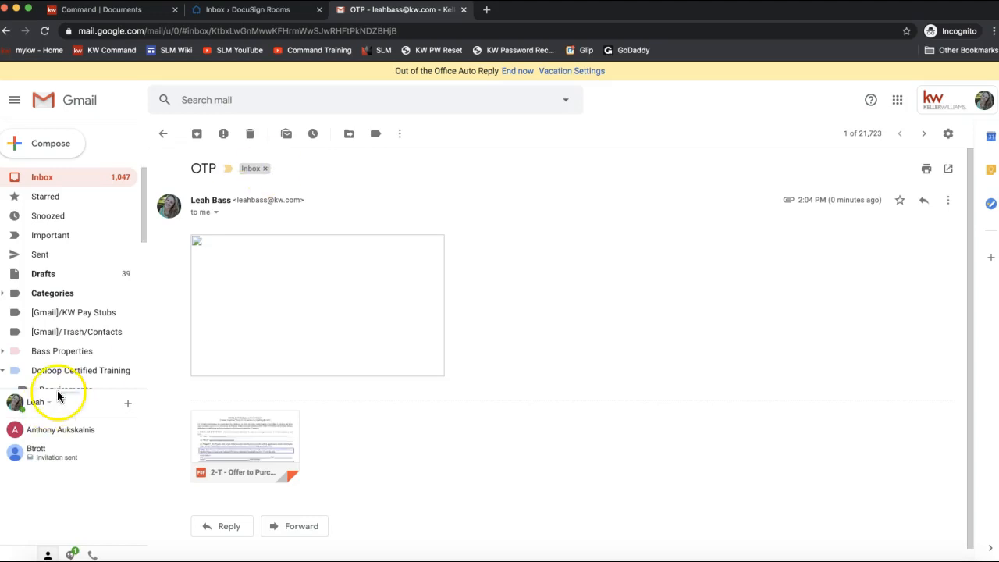
Step: Start forwarding the OTP email with its PDF attachment from the message's more-actions menu
mouse_move(256, 449)
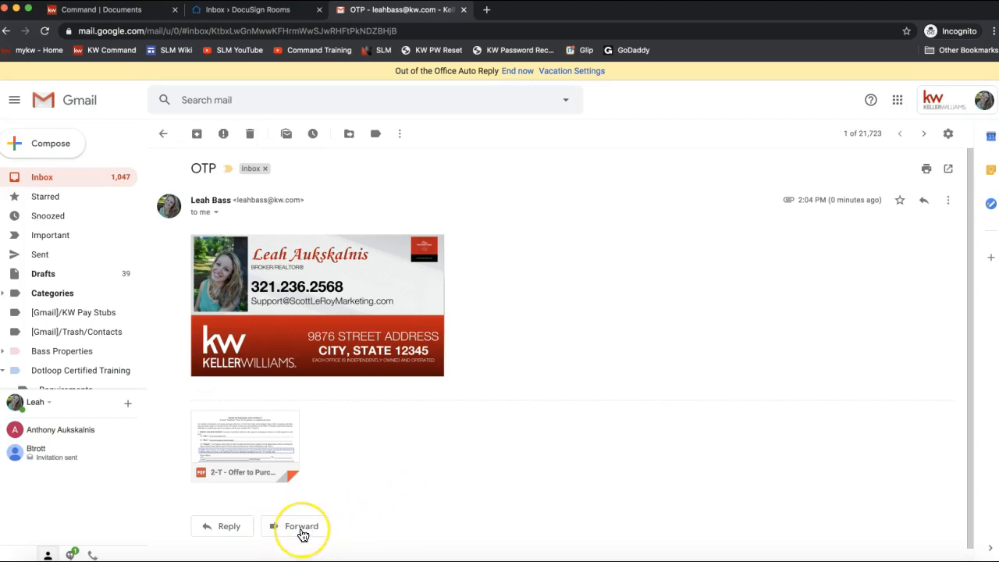
click(302, 532)
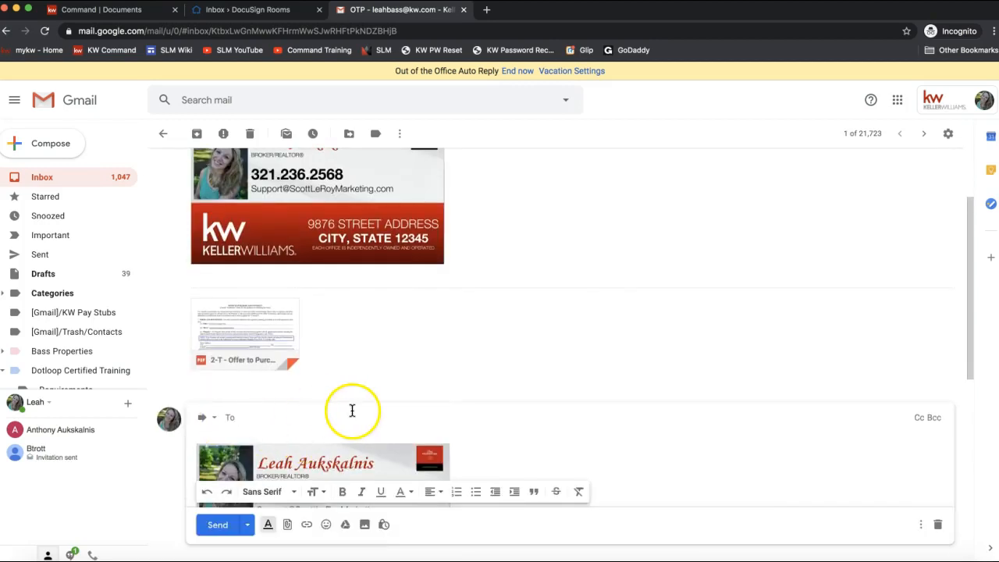
scroll(367, 349, up, 2)
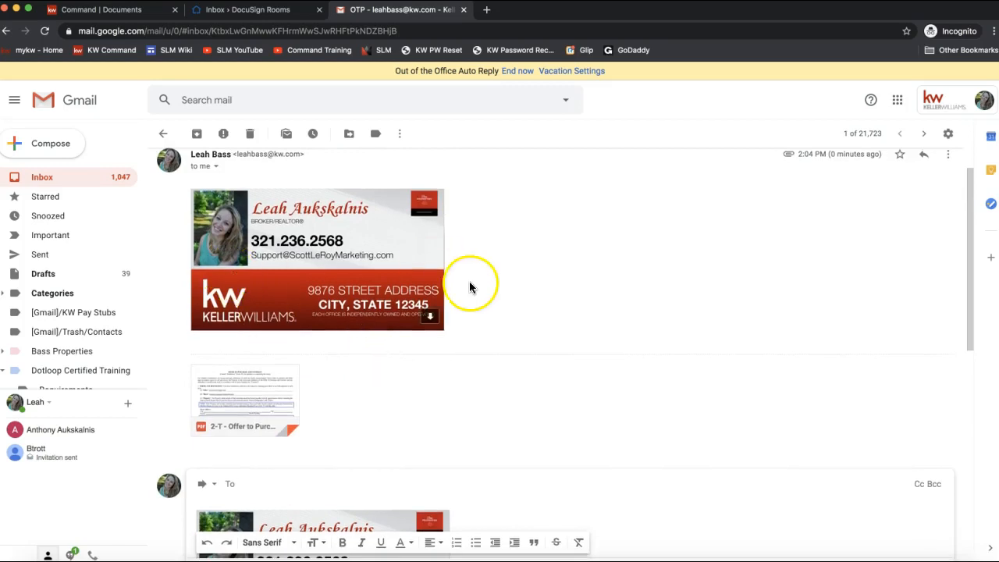
scroll(469, 287, up, 1)
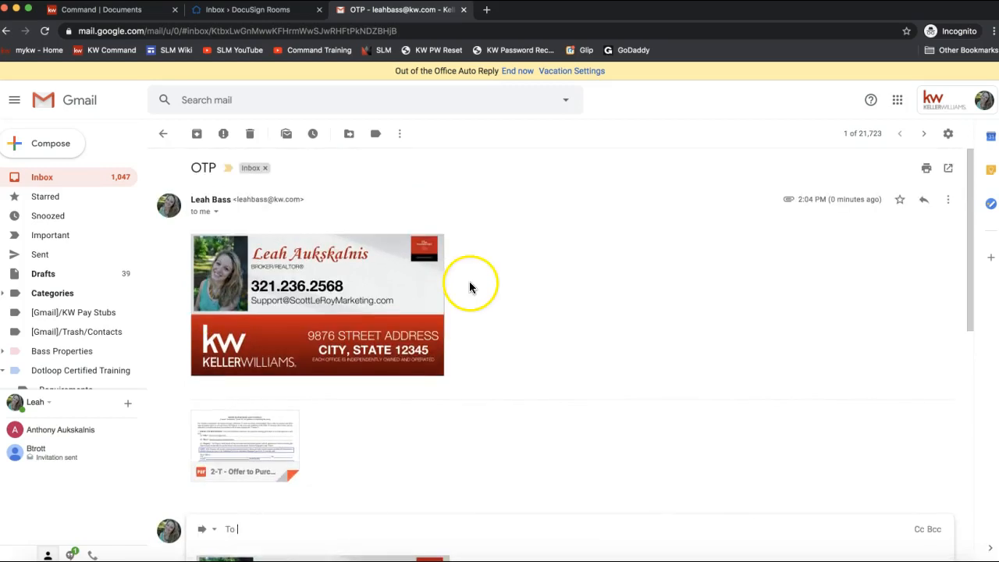
click(951, 203)
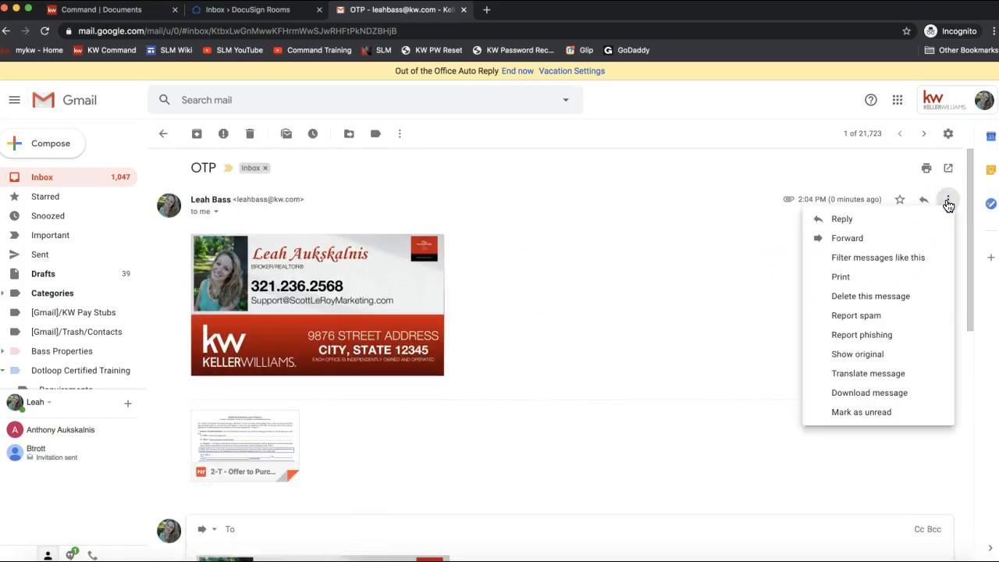
click(847, 244)
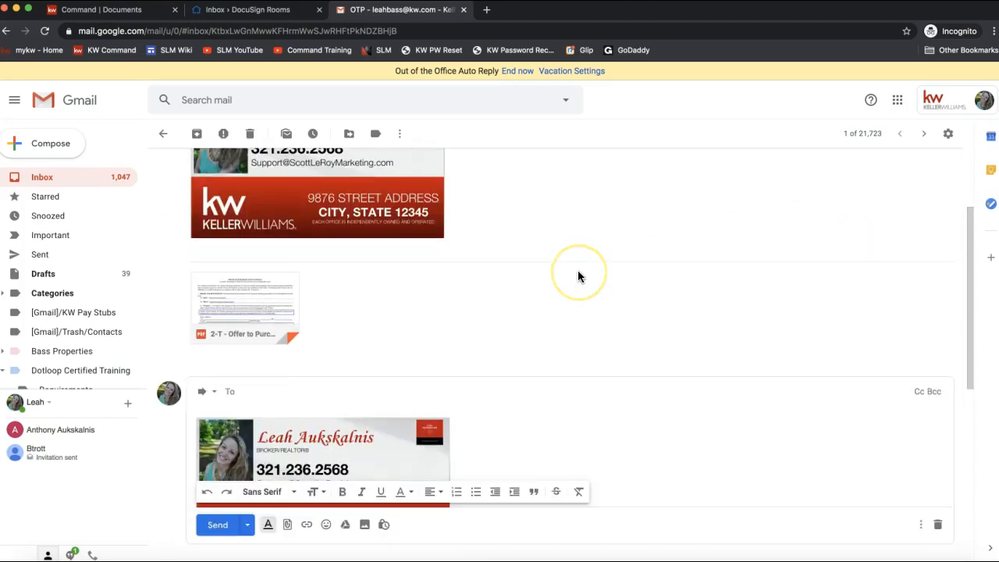
scroll(579, 275, down, 2)
Step: Paste the DocuSign Rooms inbox address as the recipient and send the forward
click(308, 257)
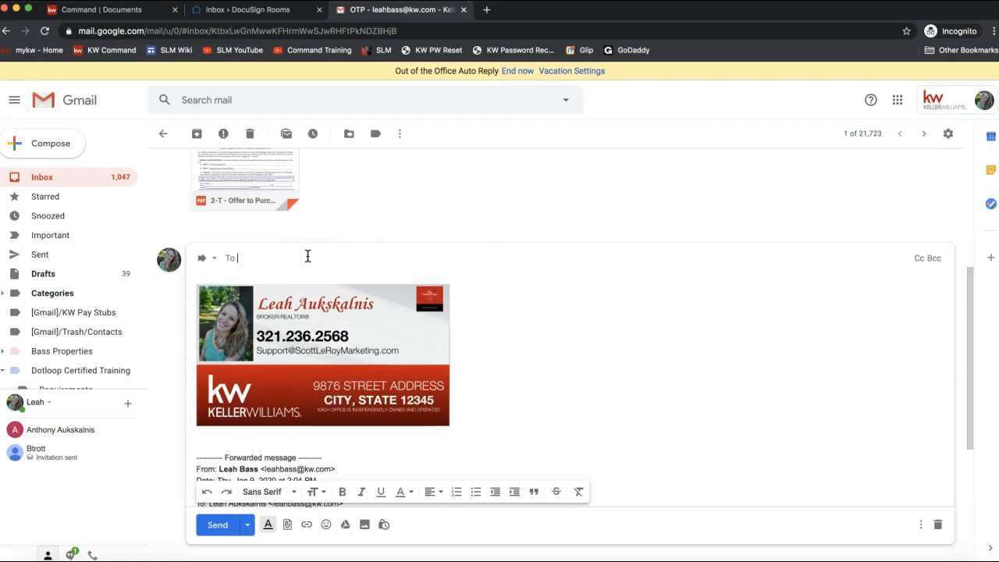
right_click(308, 256)
click(351, 335)
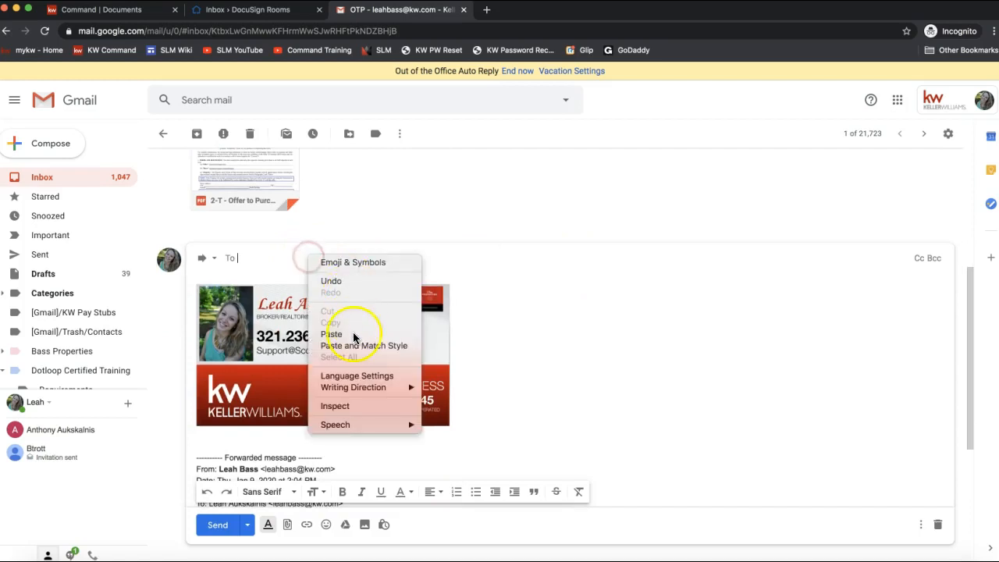
click(303, 267)
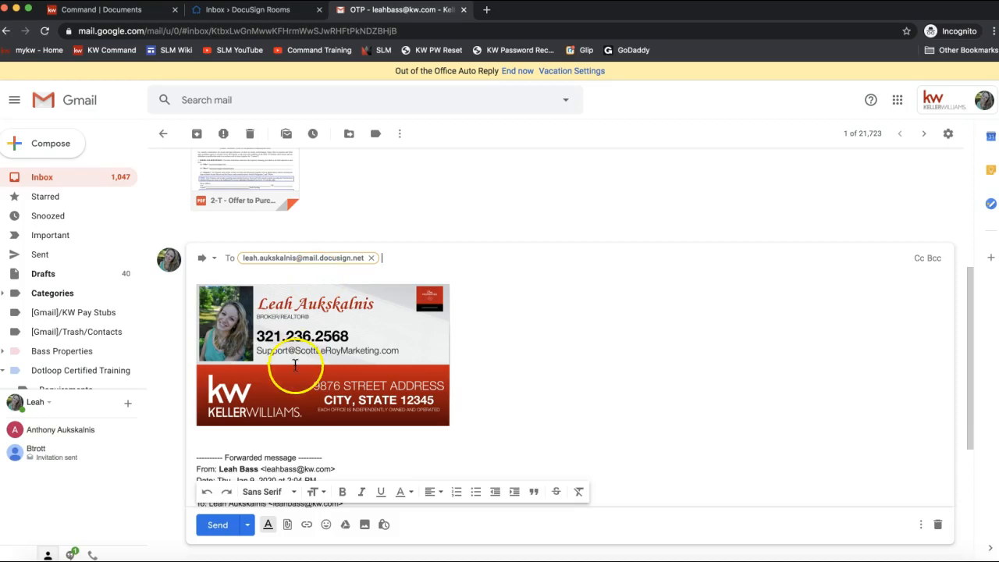
scroll(289, 368, down, 2)
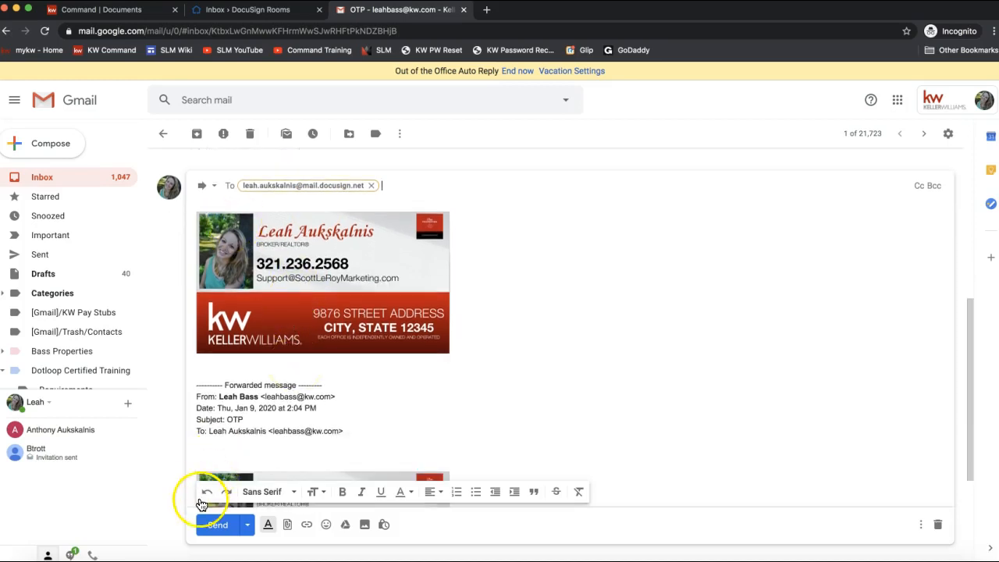
scroll(226, 359, down, 4)
scroll(327, 444, down, 2)
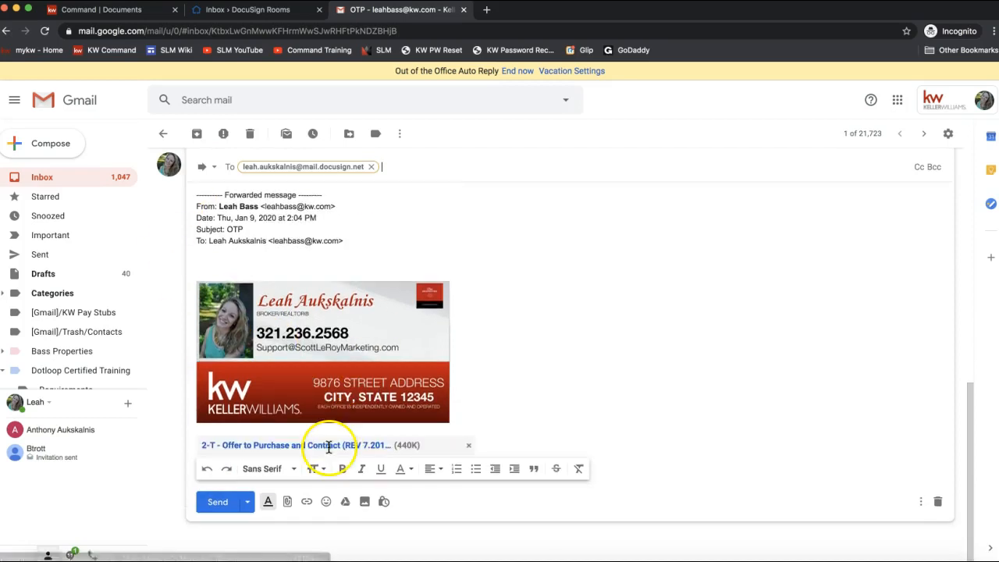
click(221, 504)
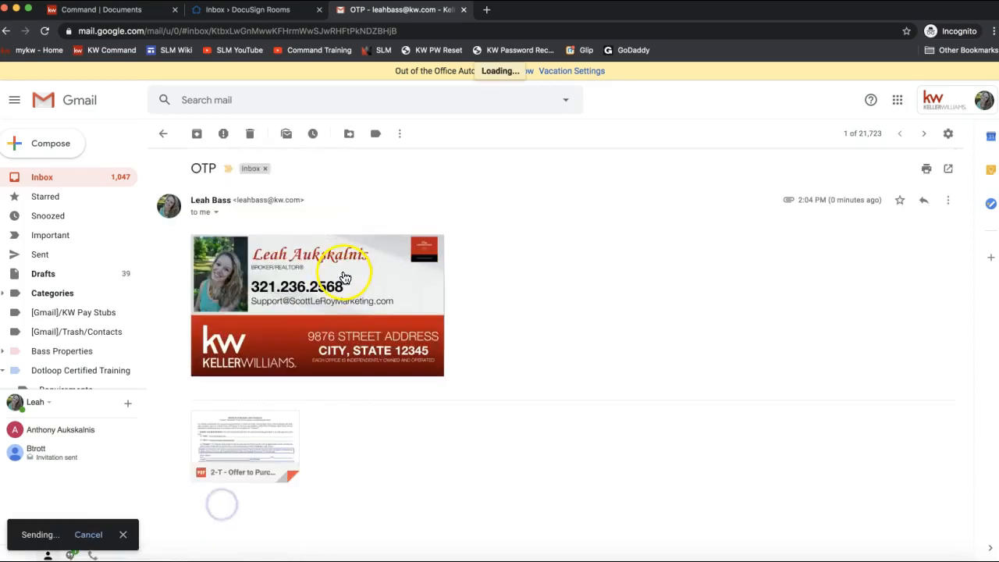
scroll(434, 399, down, 5)
scroll(369, 482, down, 5)
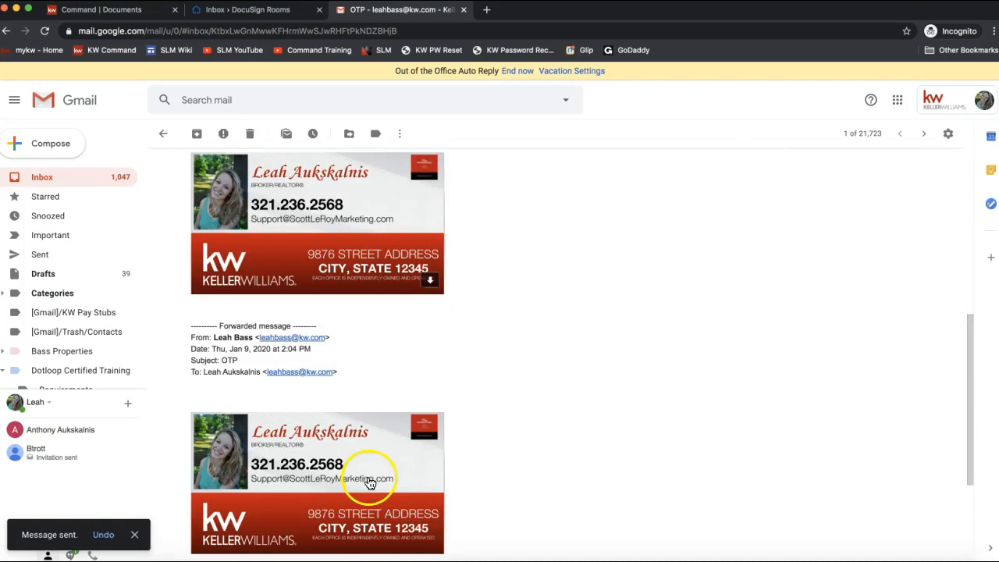
scroll(363, 479, down, 5)
mouse_move(226, 439)
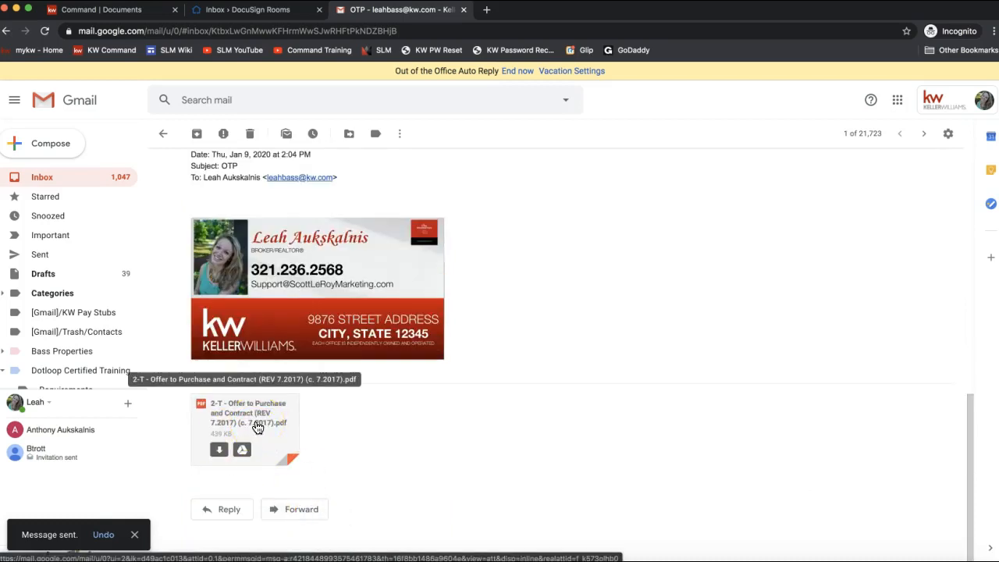
Step: Reload the DocuSign Rooms Inbox until the 2-T Offer to Purchase and Contract PDF appears, then select it
click(265, 13)
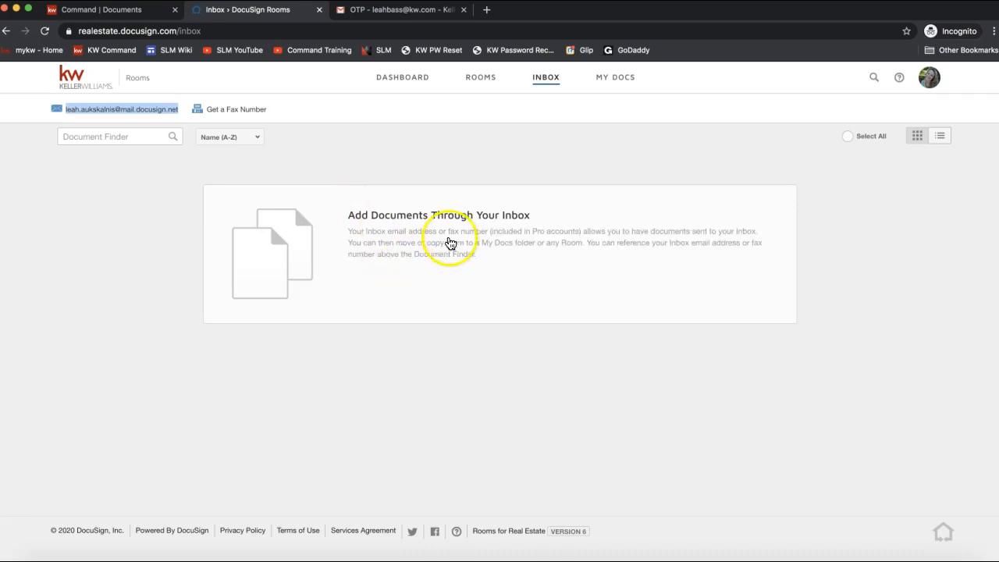
click(548, 84)
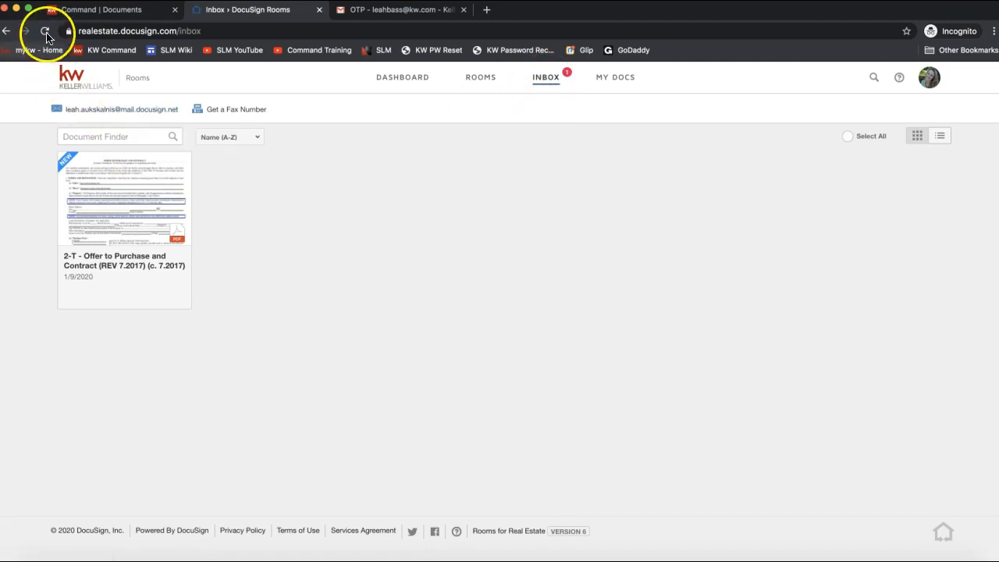
click(69, 174)
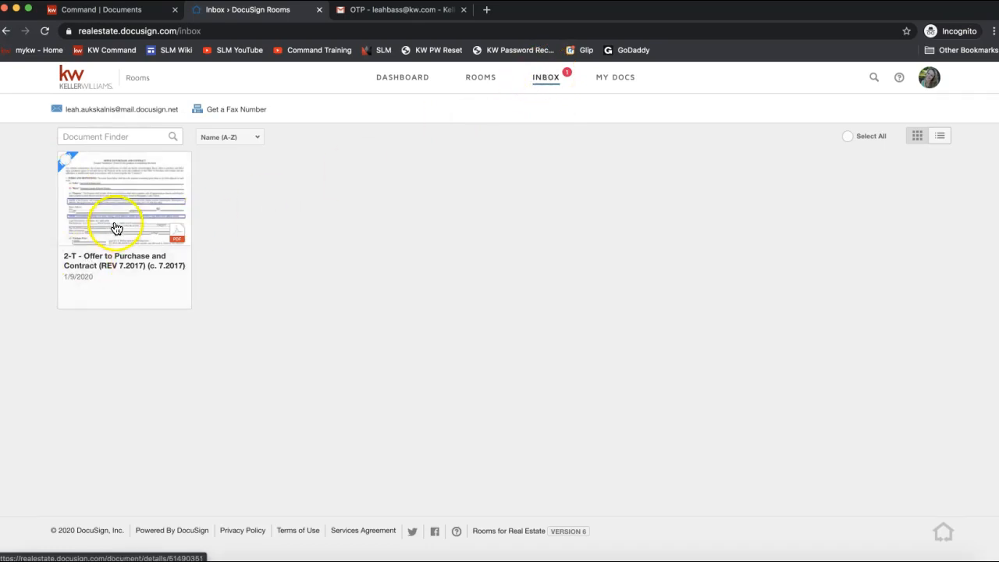
mouse_move(76, 126)
click(64, 160)
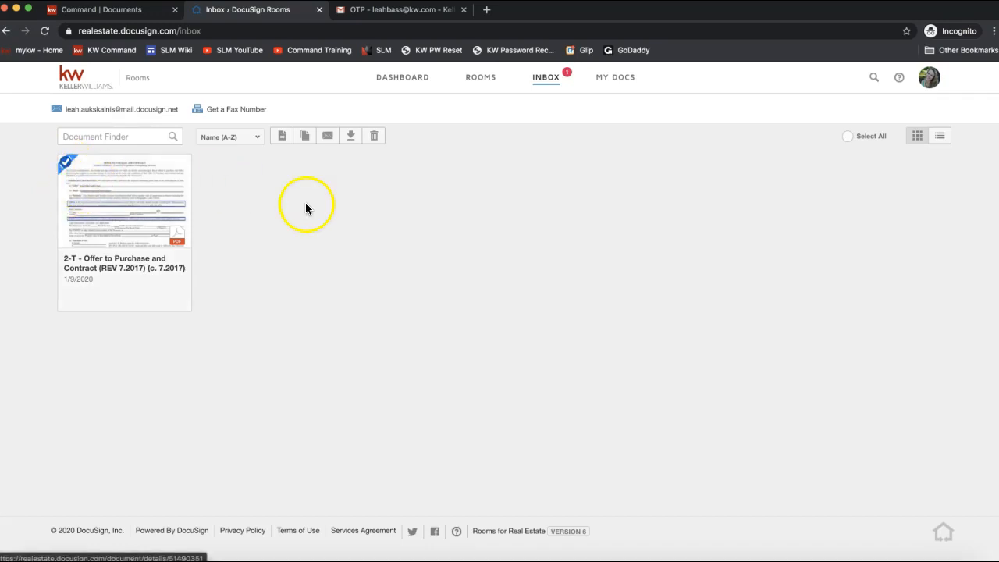
Step: Move the selected Offer to Purchase PDF to Active Rooms, searching '123' for the 123 DocuSign Rocks Drive room
click(65, 161)
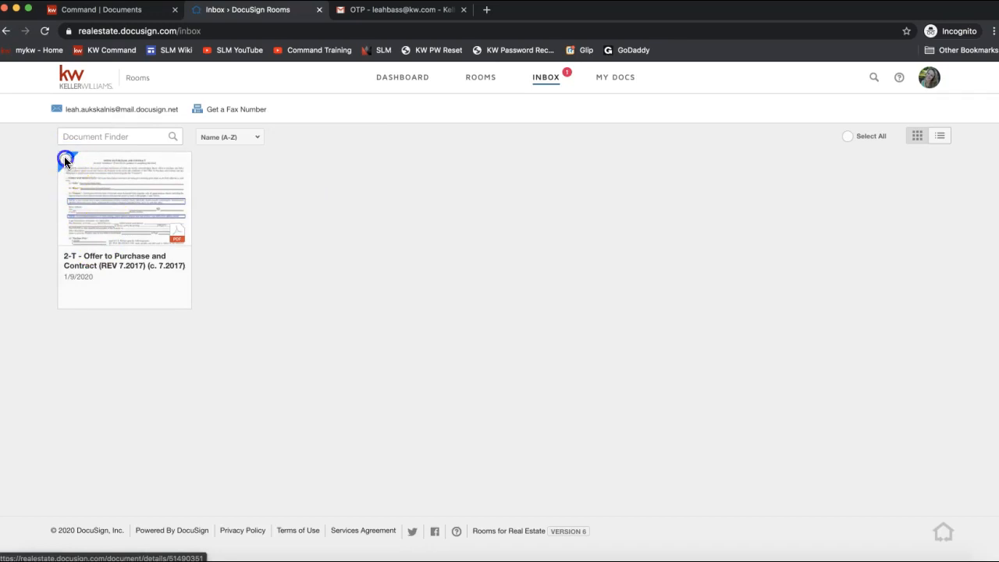
click(65, 159)
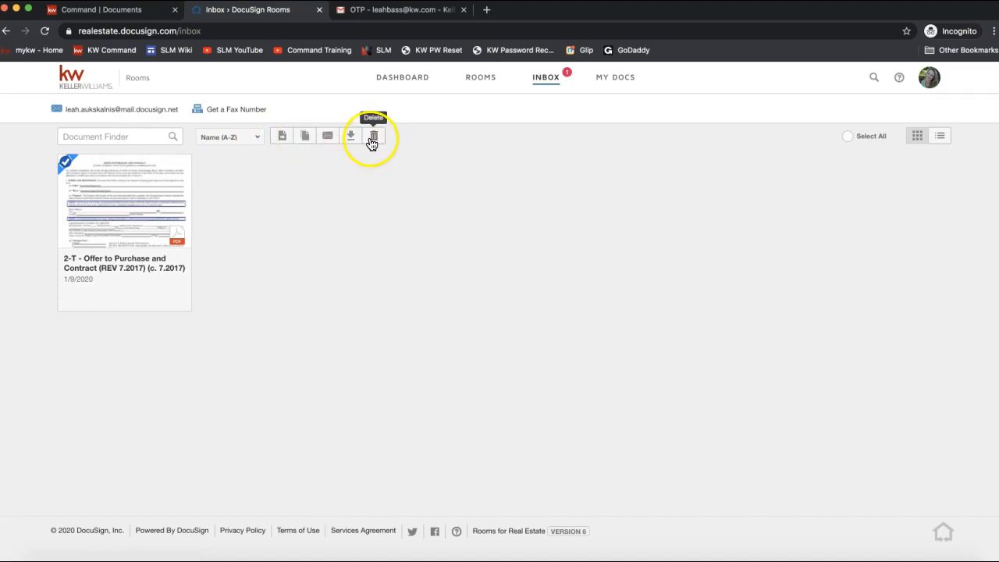
click(284, 140)
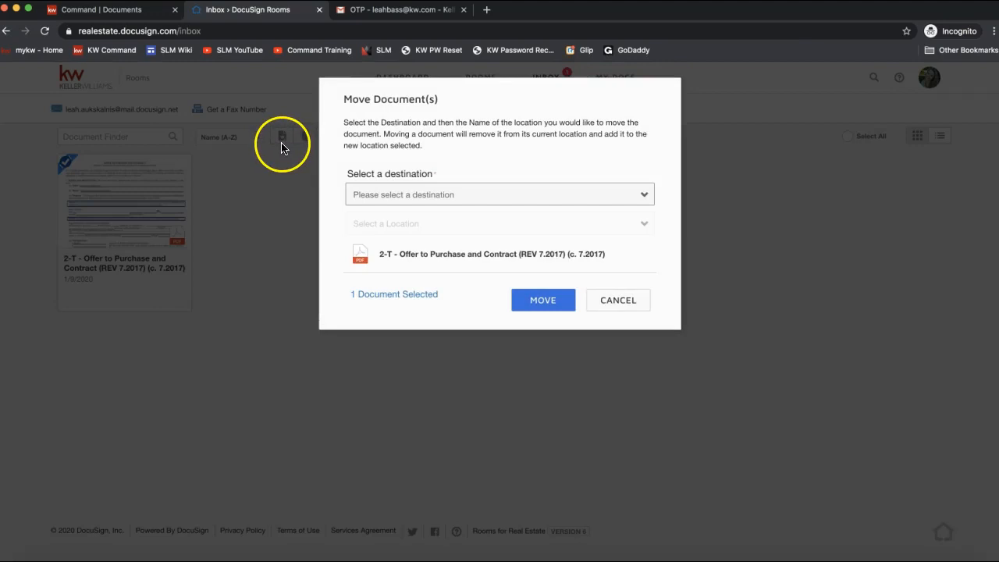
click(434, 197)
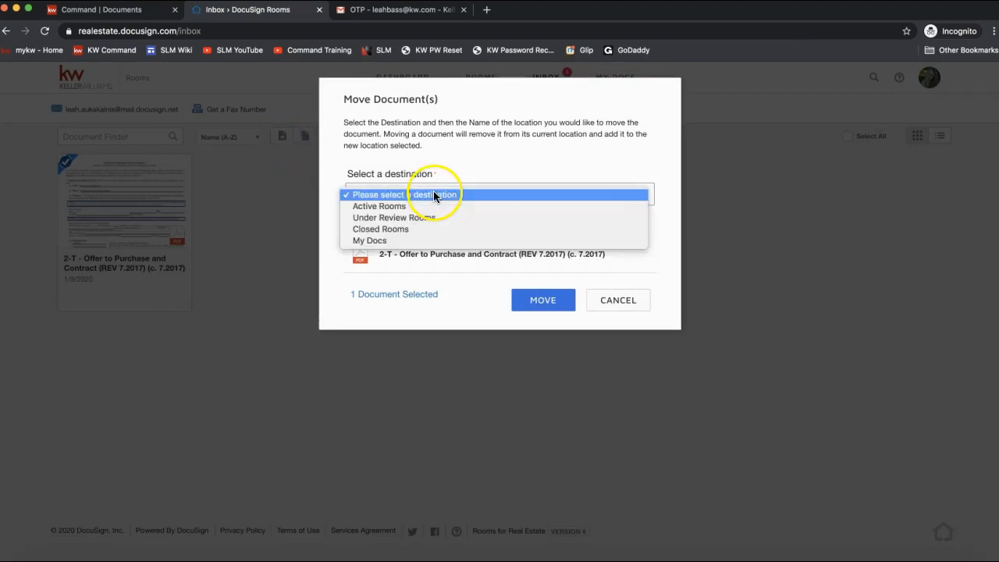
click(434, 206)
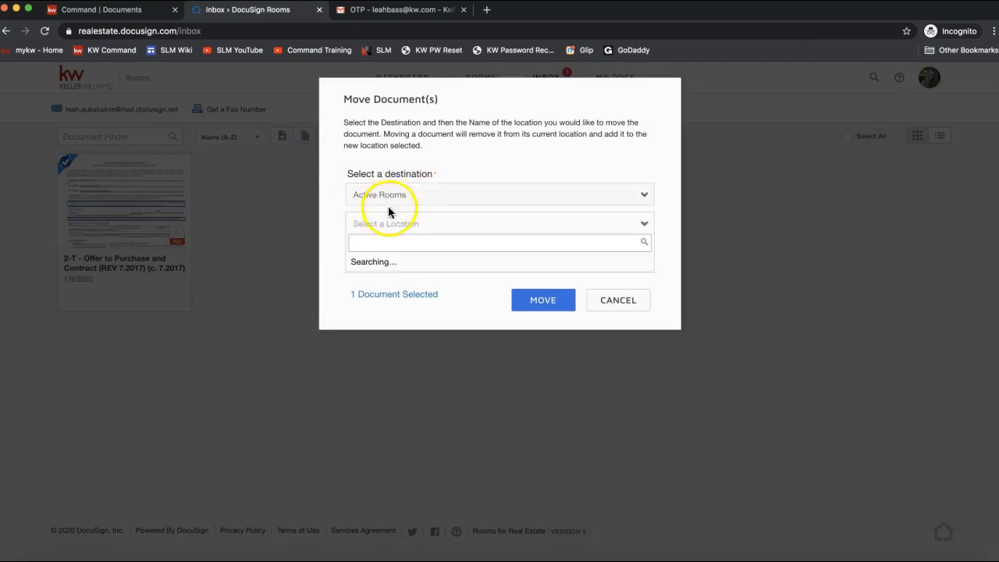
text(123 doc)
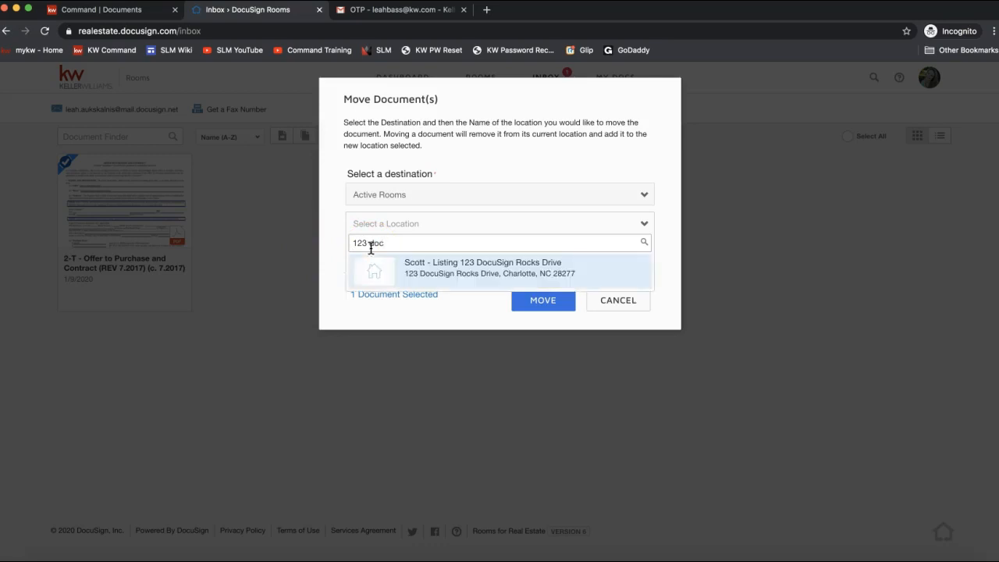
click(432, 278)
click(432, 278)
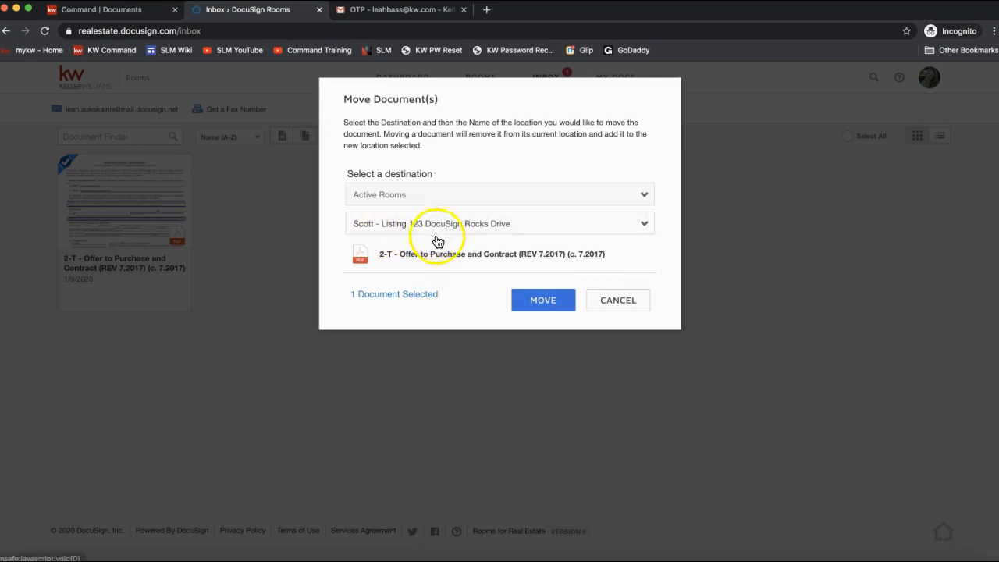
click(536, 307)
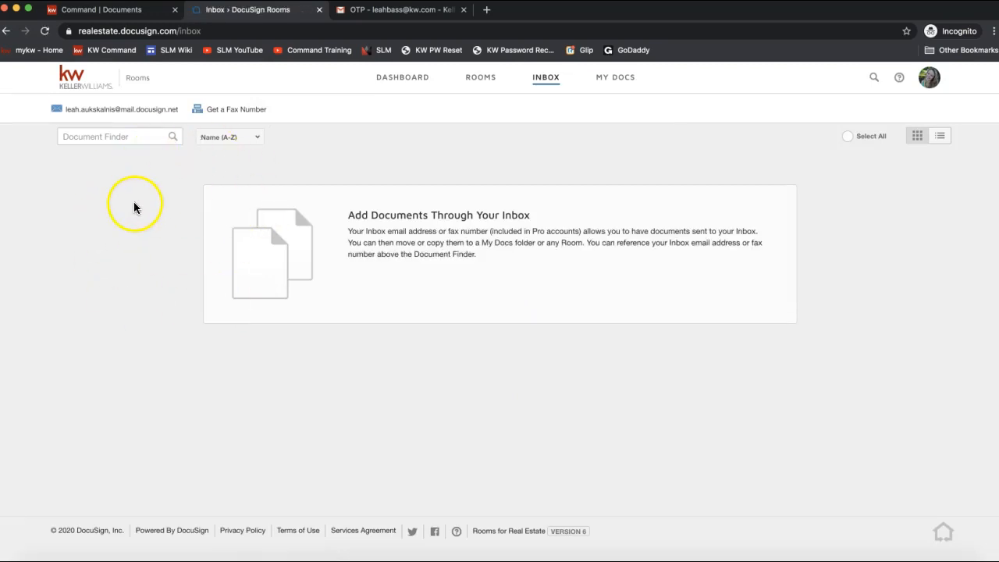
Step: Open the 123 DocuSign Rocks Drive room from the Rooms list
click(483, 82)
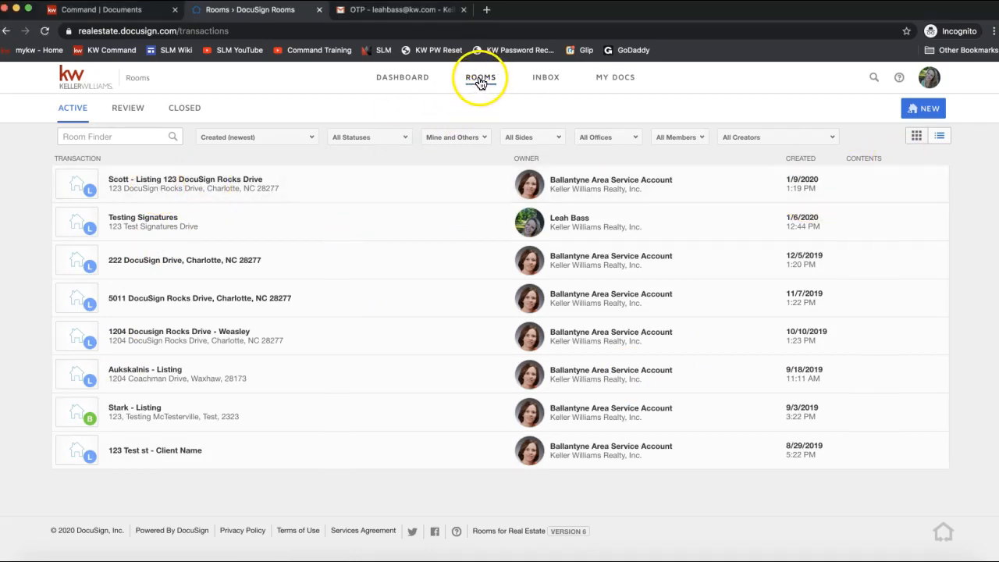
click(130, 185)
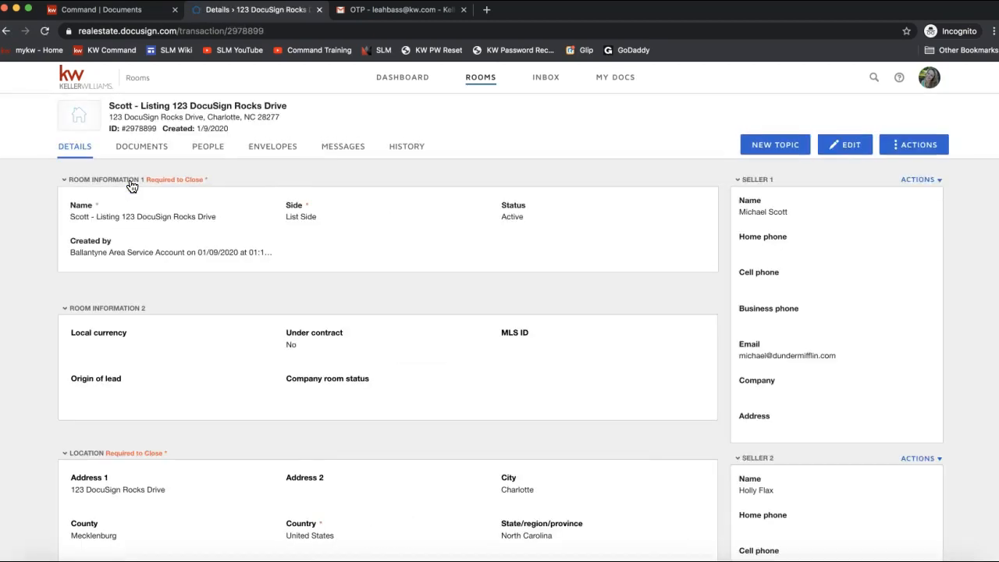
Step: Open the room's Documents view and select the Room ID number to copy it
click(131, 153)
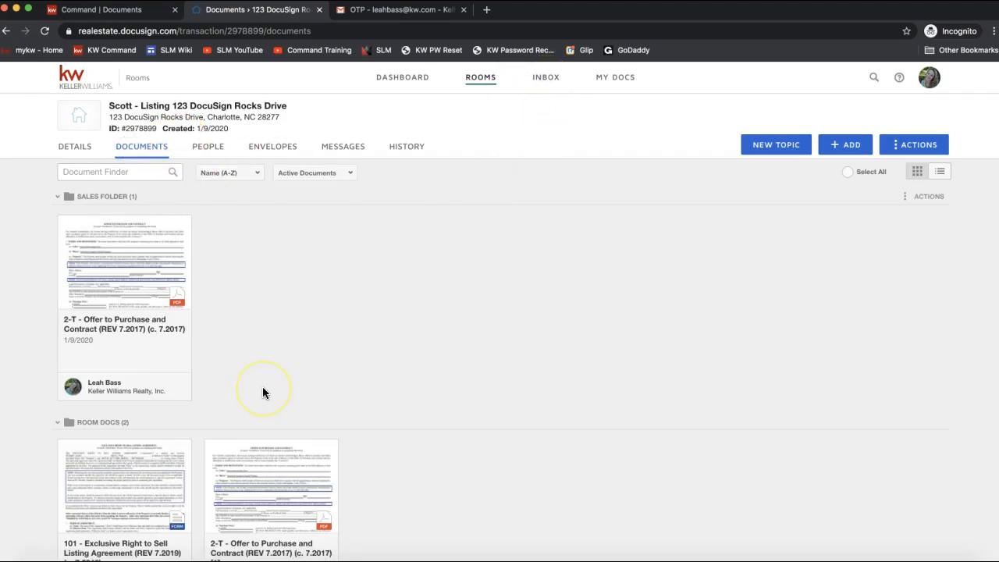
scroll(263, 387, down, 1)
scroll(250, 328, up, 1)
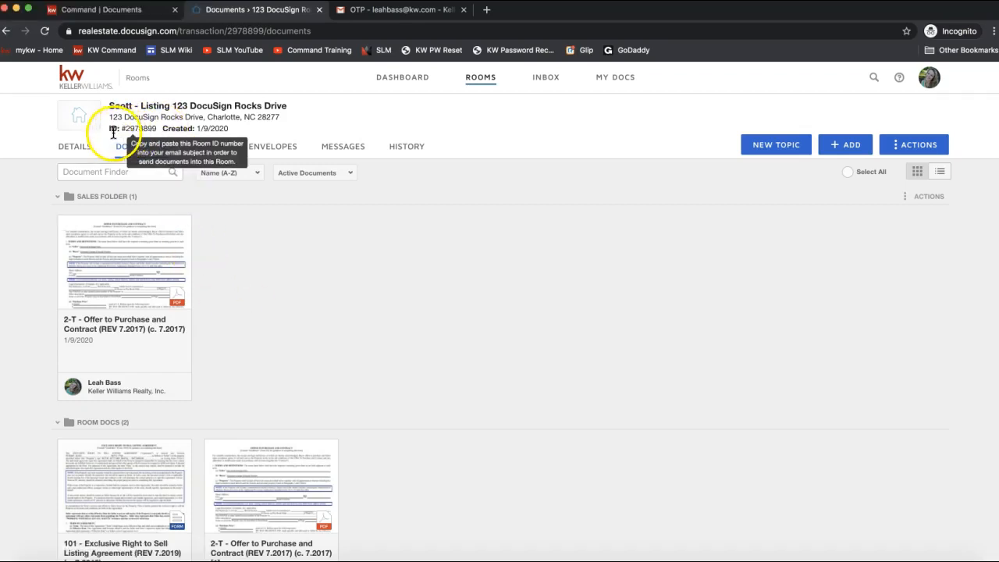
mouse_move(133, 133)
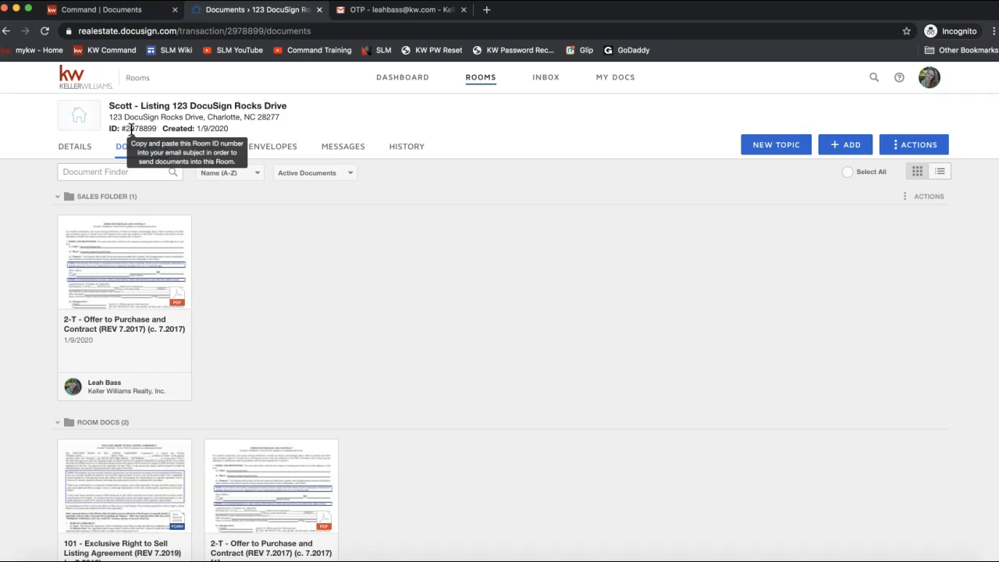
double_click(131, 129)
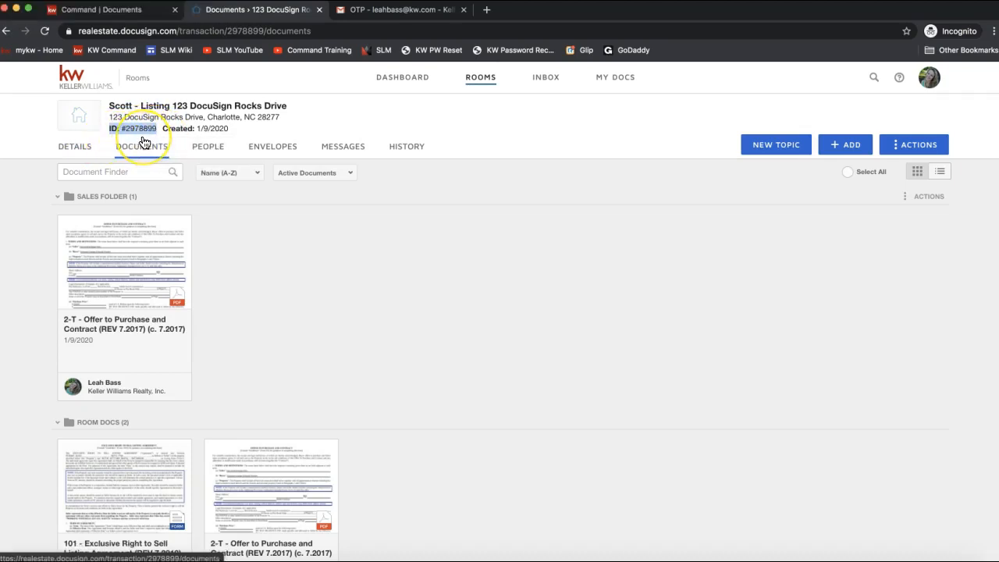
Step: Compose a Gmail message with the room ID as subject and the room's DocuSign address as recipient
click(385, 11)
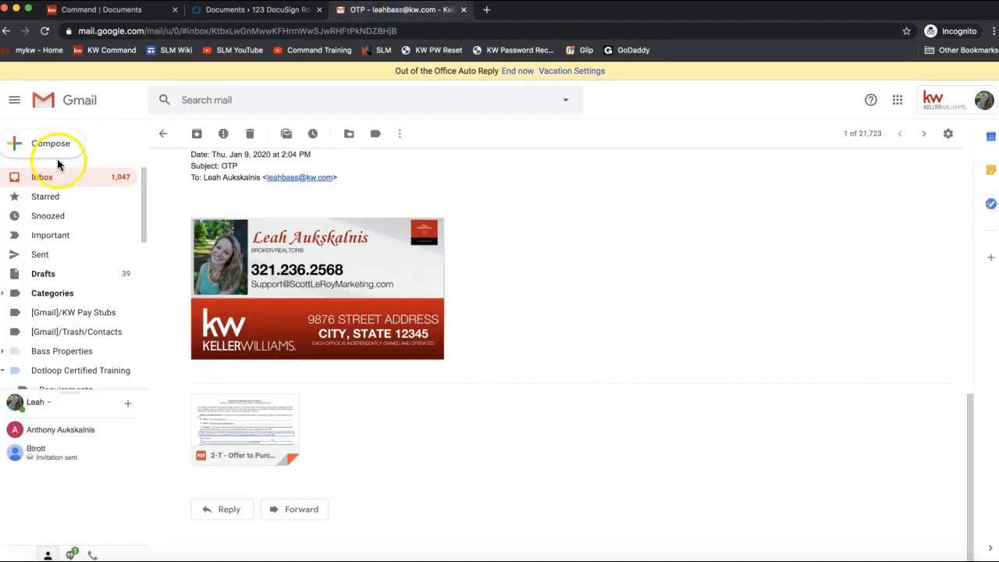
click(36, 140)
text(ID: #2978899)
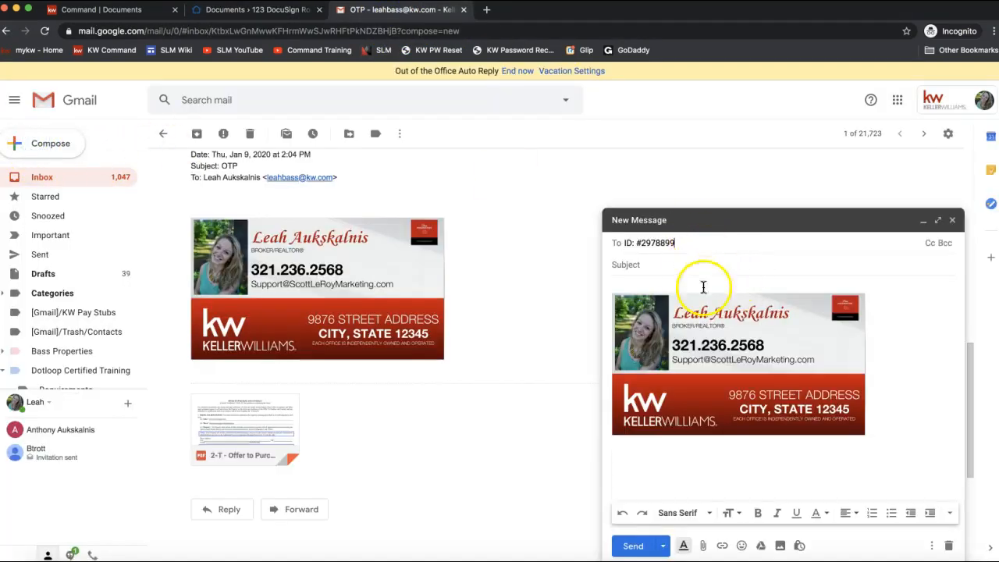
key(super+z)
click(654, 265)
text(ID: #2978899)
click(696, 282)
click(646, 244)
text(leahb)
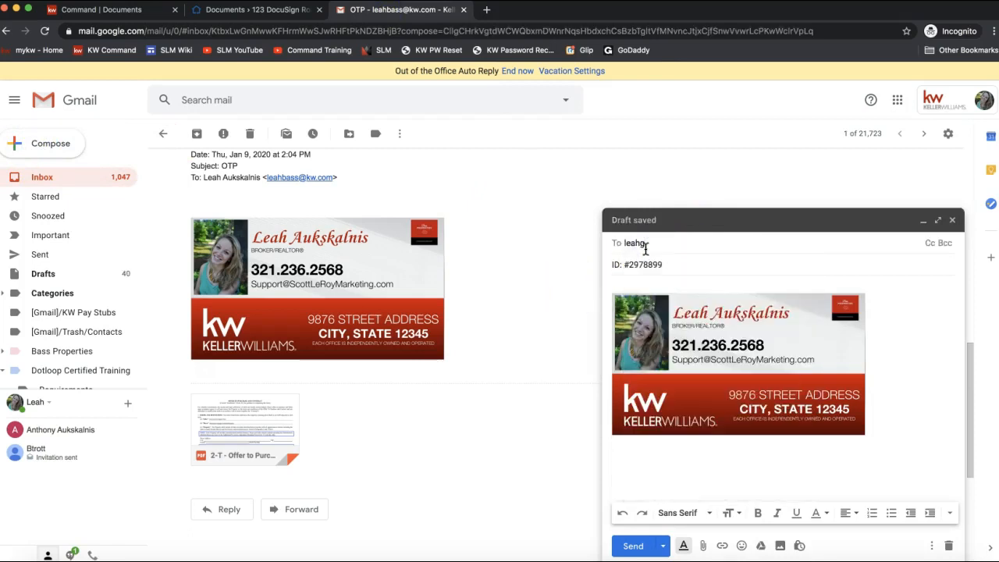
key(BackSpace)
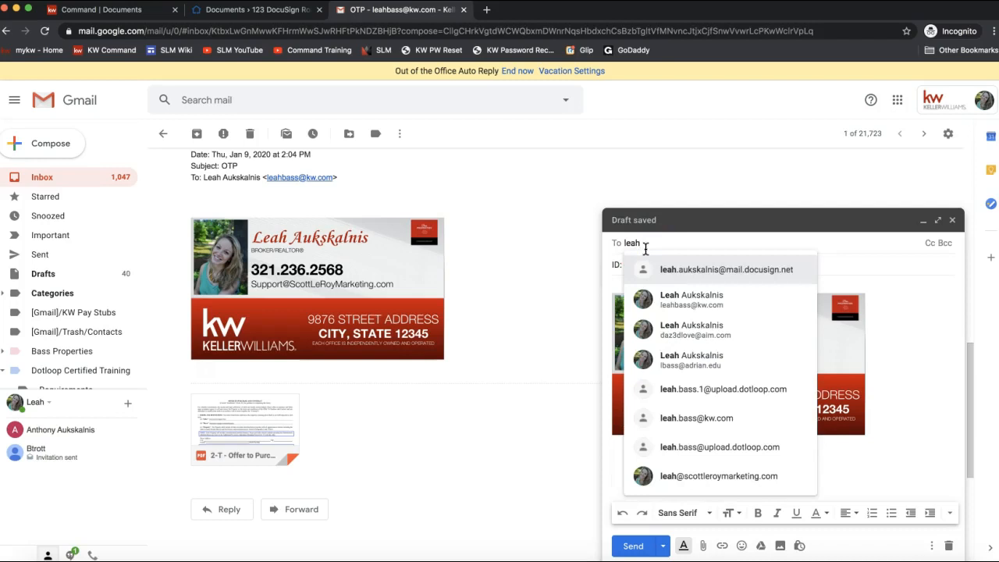
click(734, 269)
click(659, 287)
Step: Attach the emailed copy of the Offer to Purchase PDF, replacing the wrong file, and send
click(704, 546)
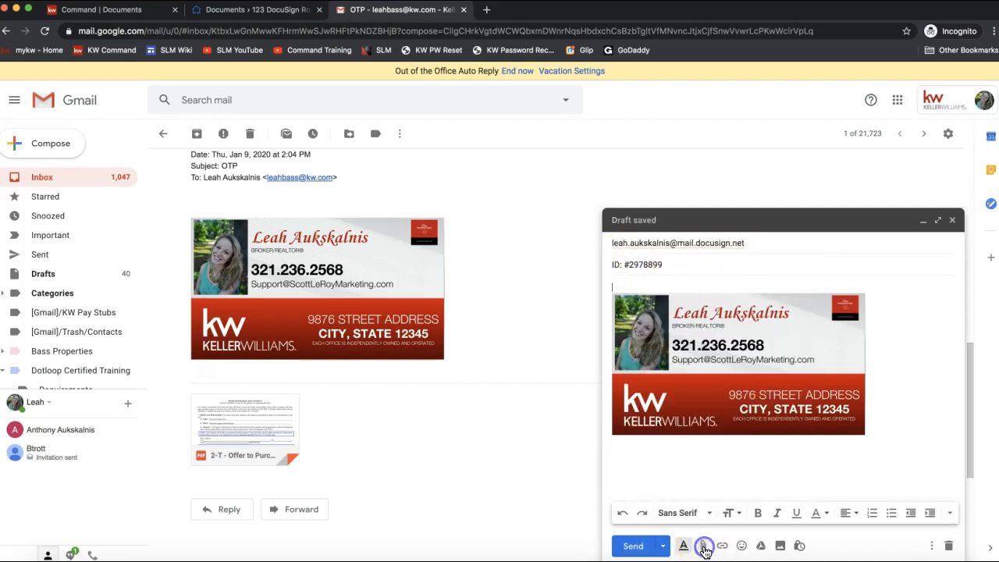
click(258, 150)
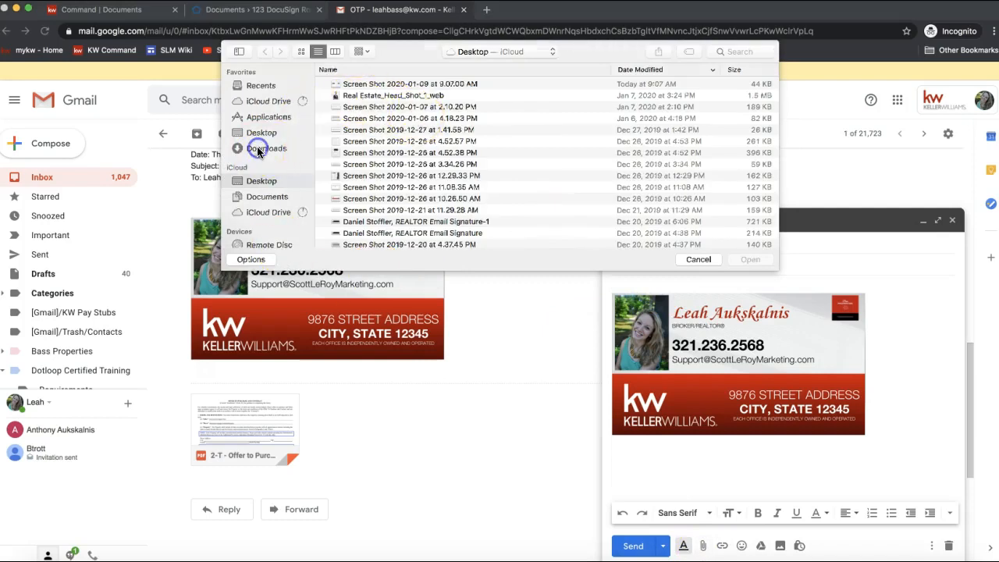
click(259, 133)
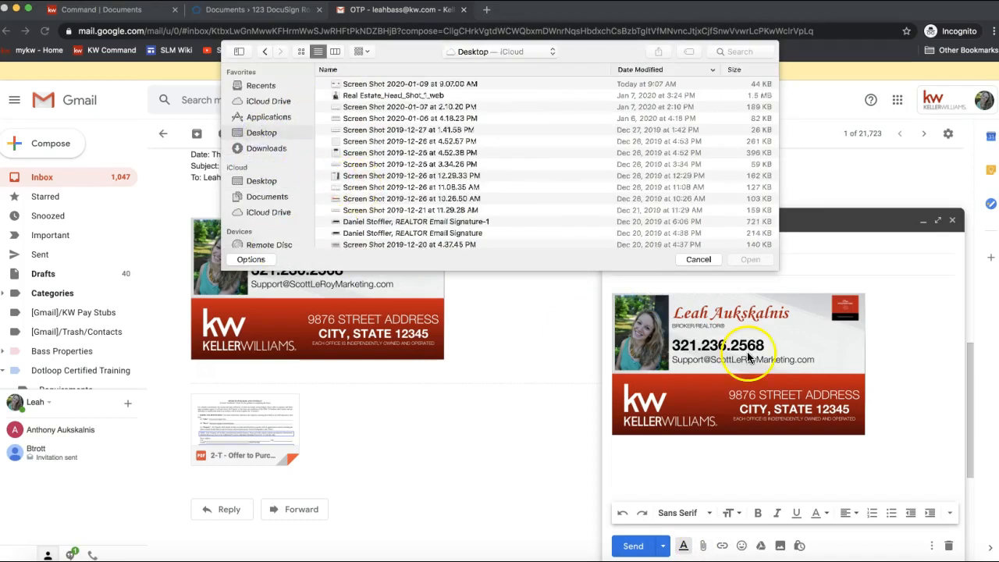
scroll(397, 176, down, 5)
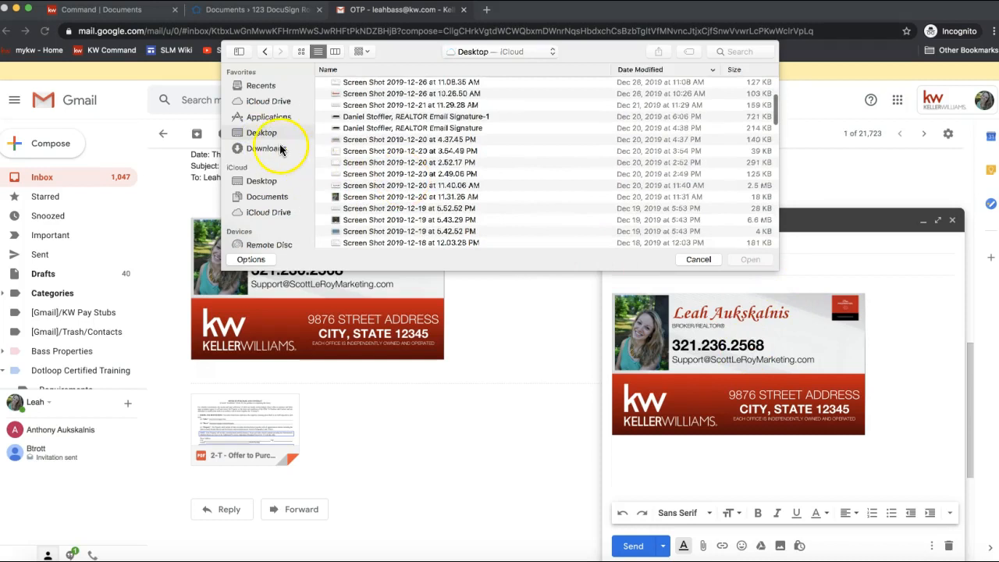
scroll(458, 145, down, 15)
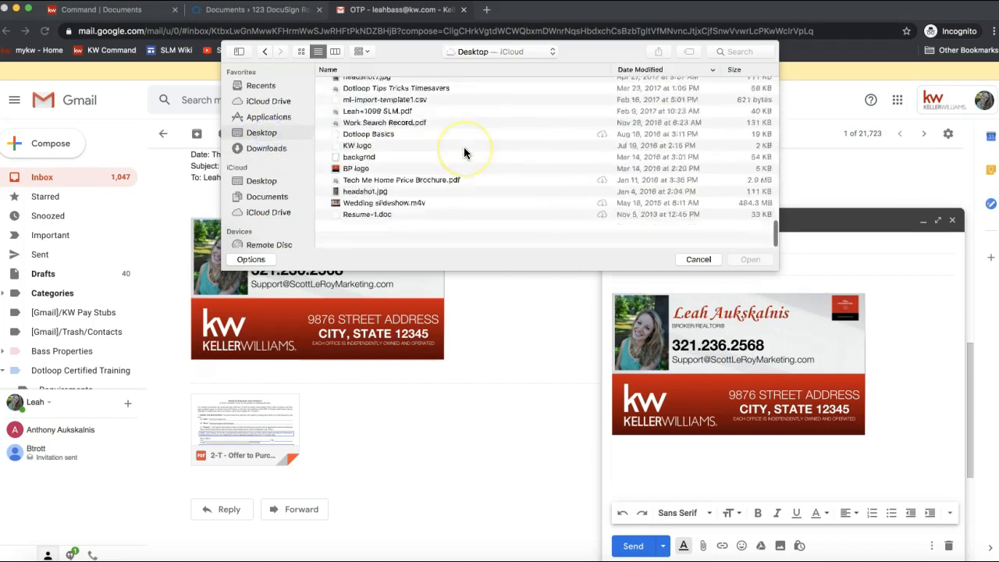
scroll(463, 153, up, 10)
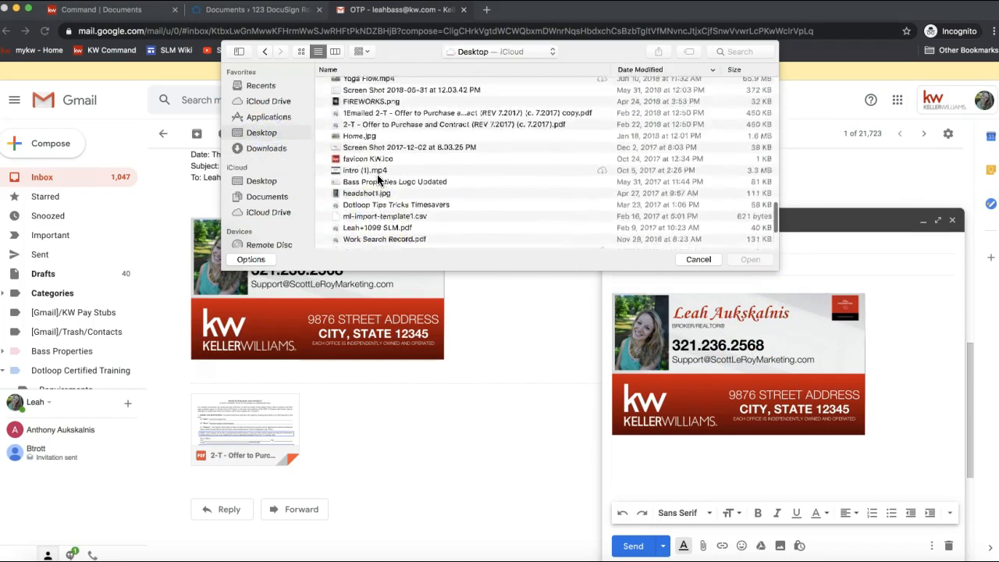
double_click(375, 149)
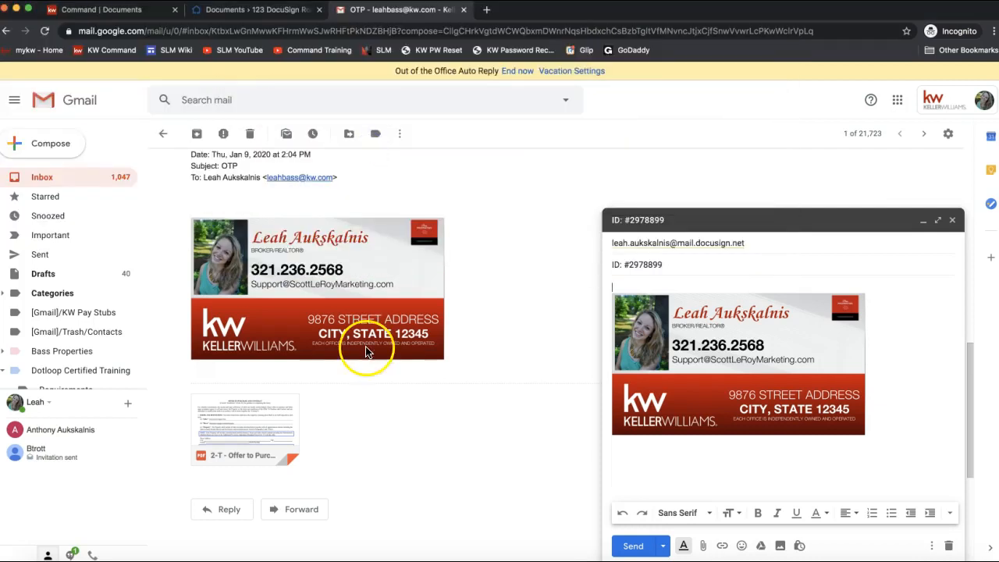
click(883, 489)
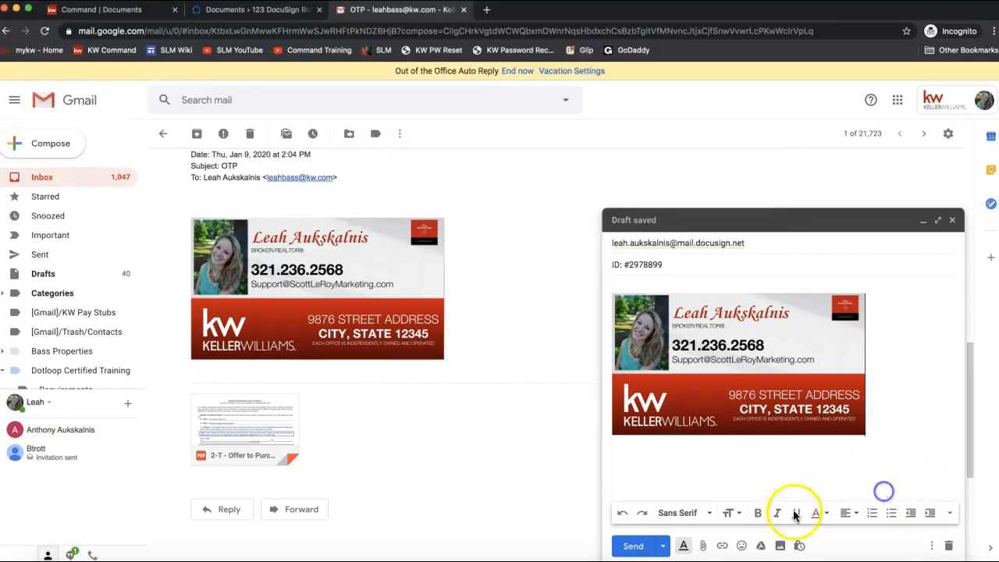
click(703, 546)
scroll(388, 140, down, 8)
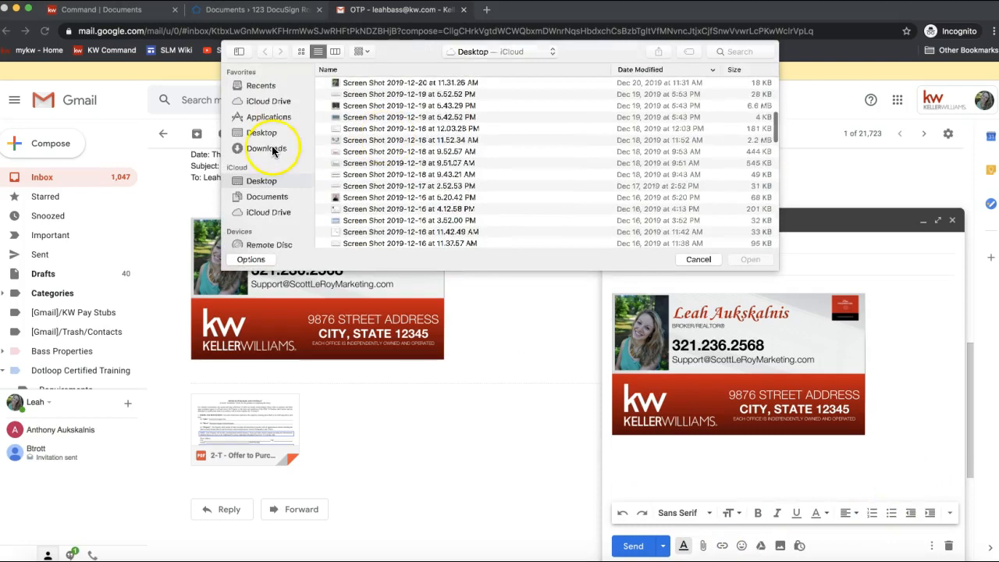
scroll(437, 179, down, 15)
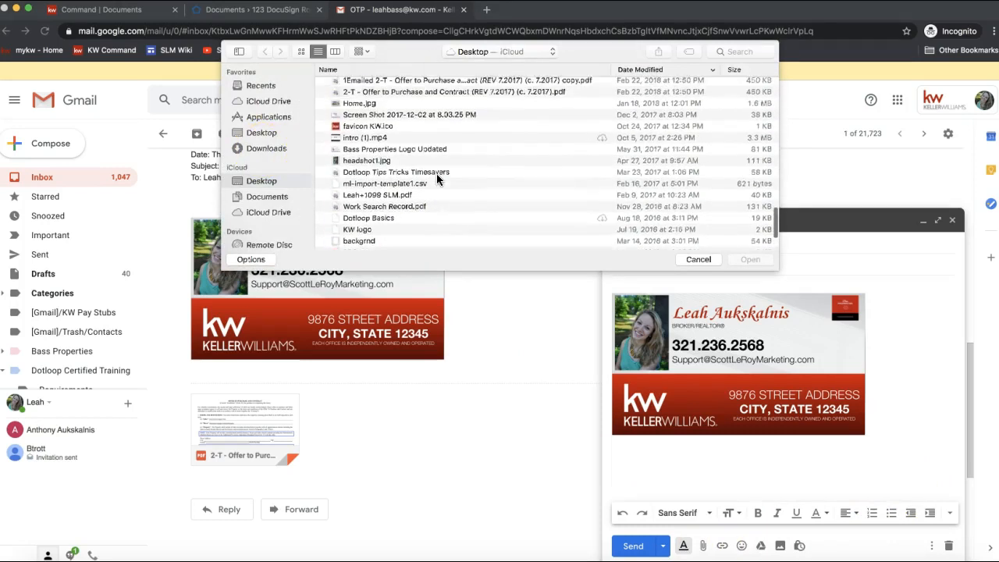
scroll(437, 179, up, 1)
double_click(402, 129)
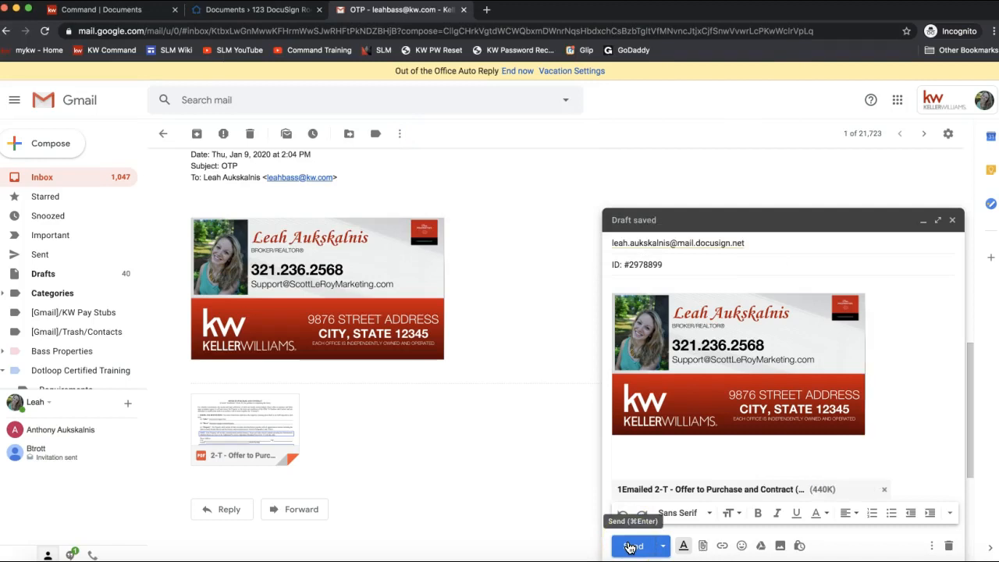
click(630, 547)
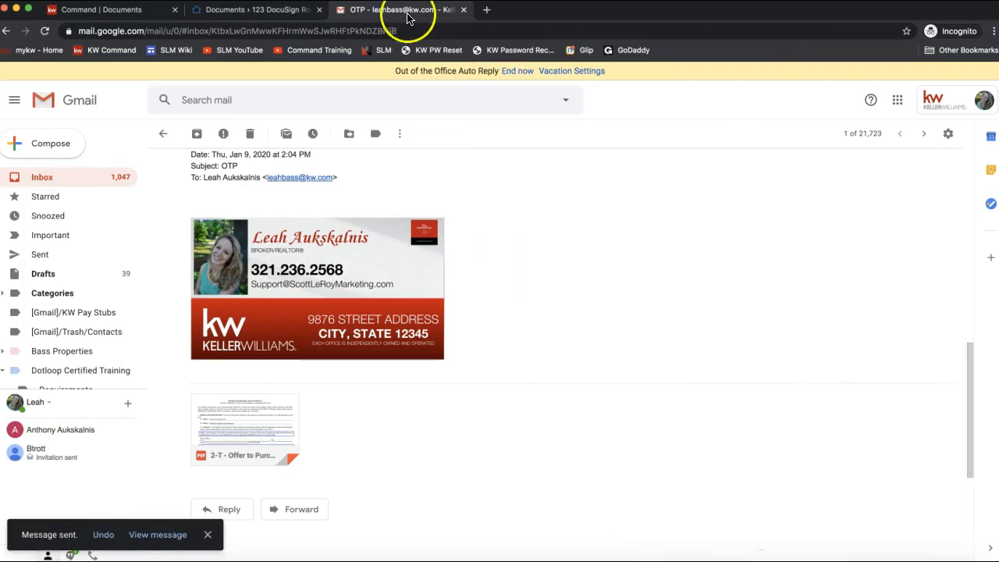
Step: Refresh the room's documents page until the emailed Offer to Purchase copy appears as a third Room Doc
click(252, 11)
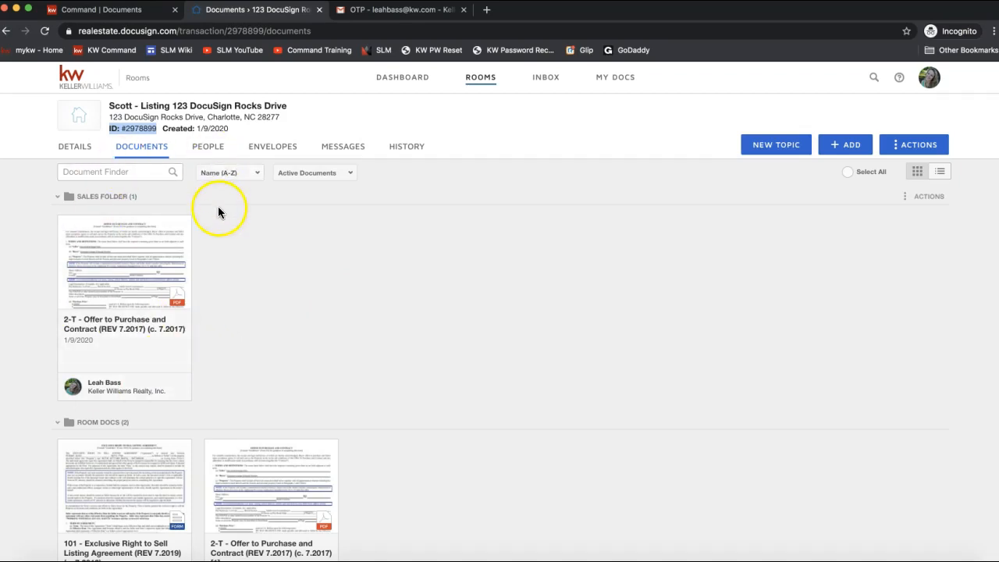
click(44, 32)
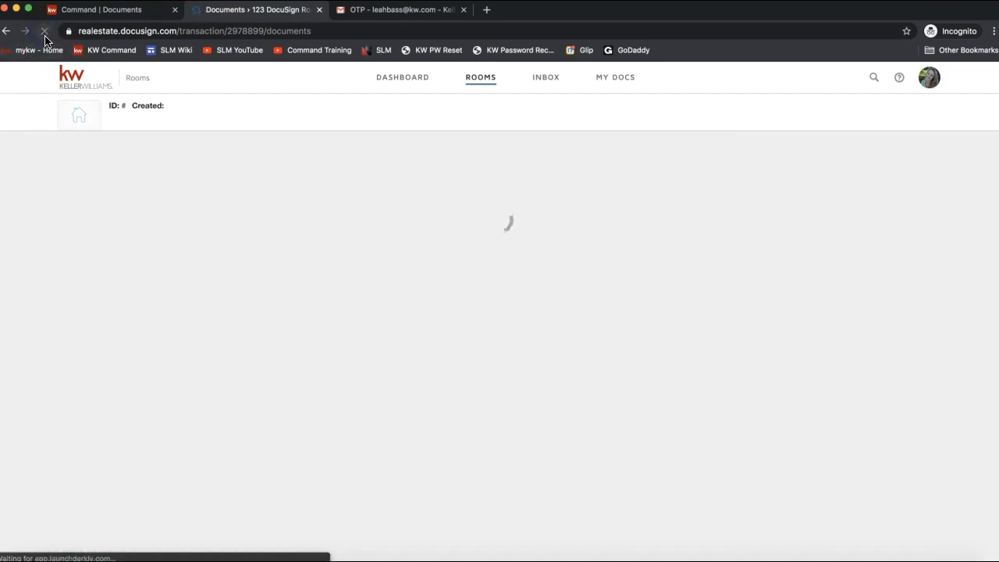
scroll(225, 254, down, 4)
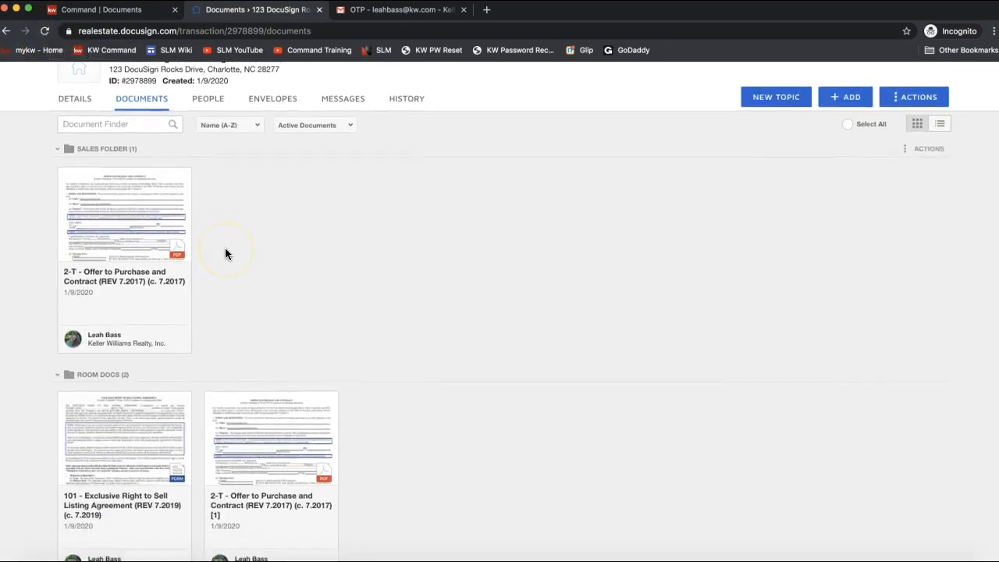
click(46, 32)
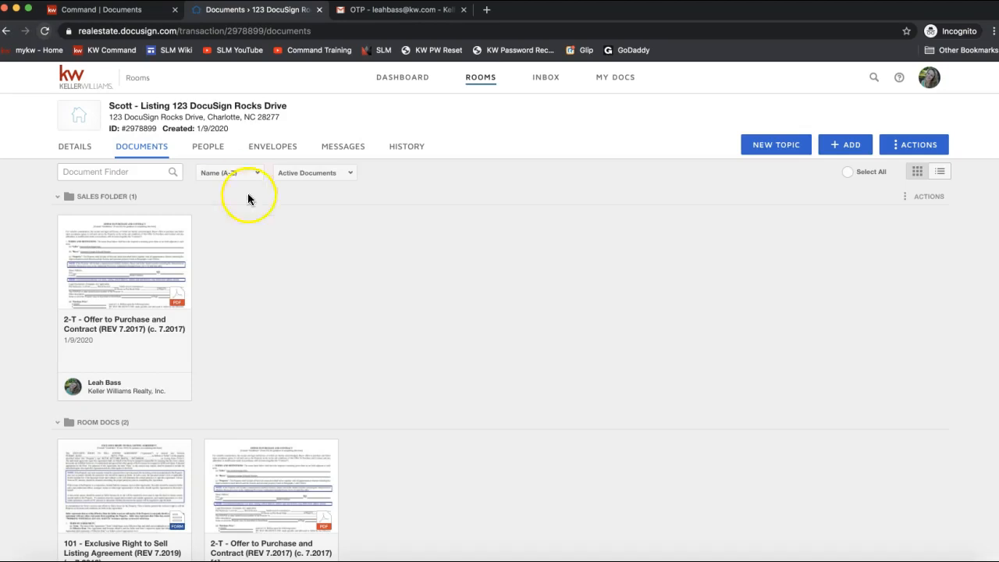
scroll(163, 223, down, 3)
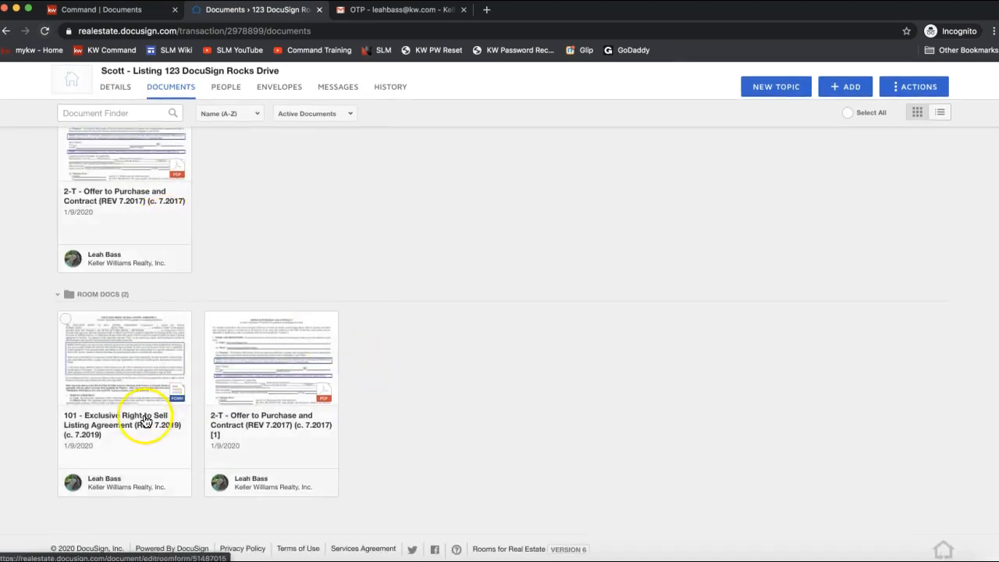
scroll(225, 117, up, 3)
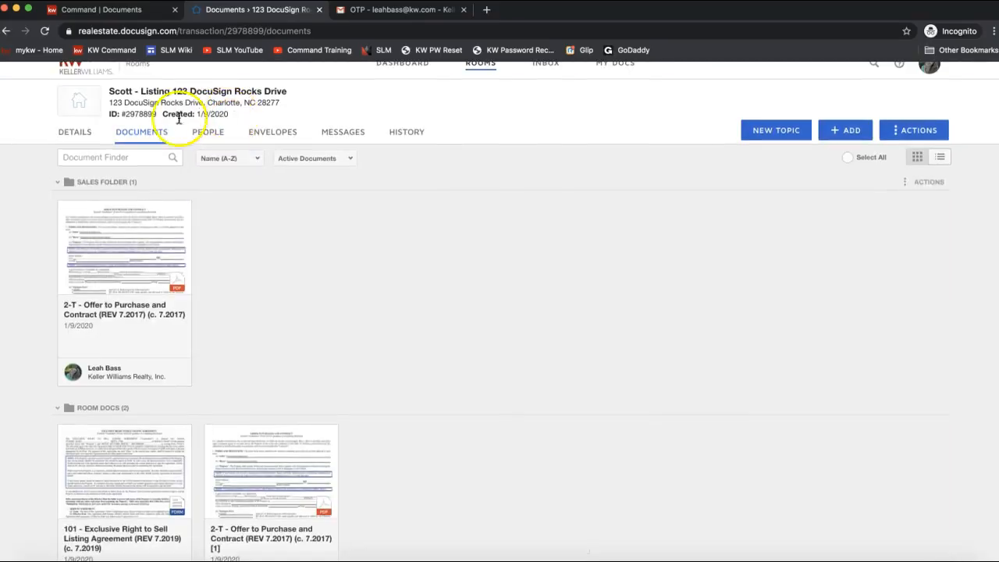
drag(156, 117, 109, 123)
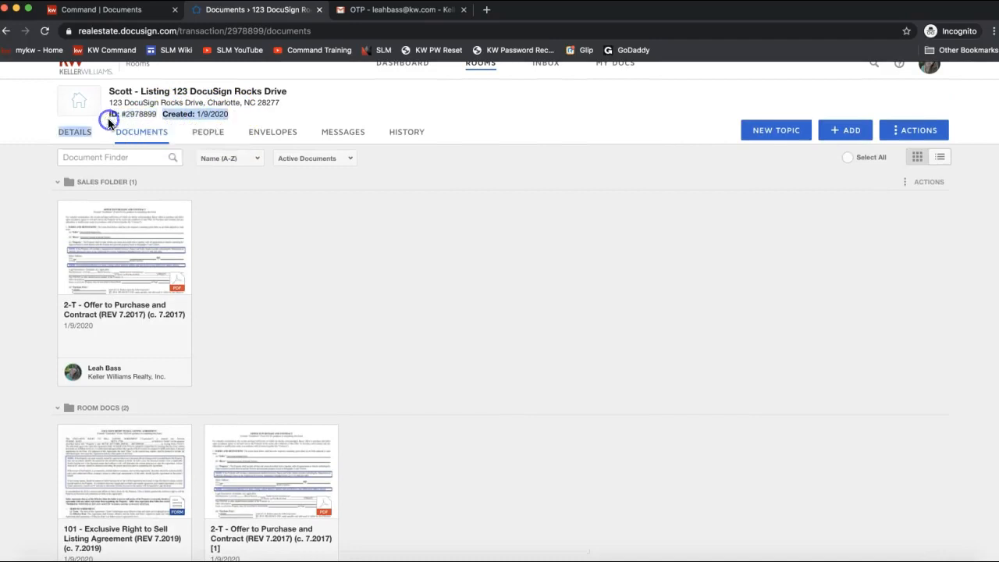
click(143, 114)
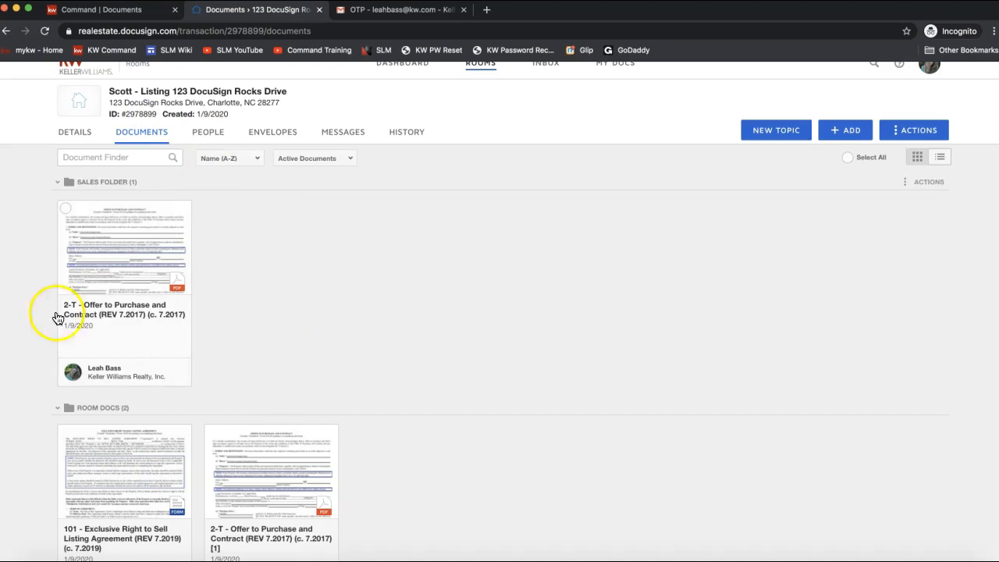
key(super+r)
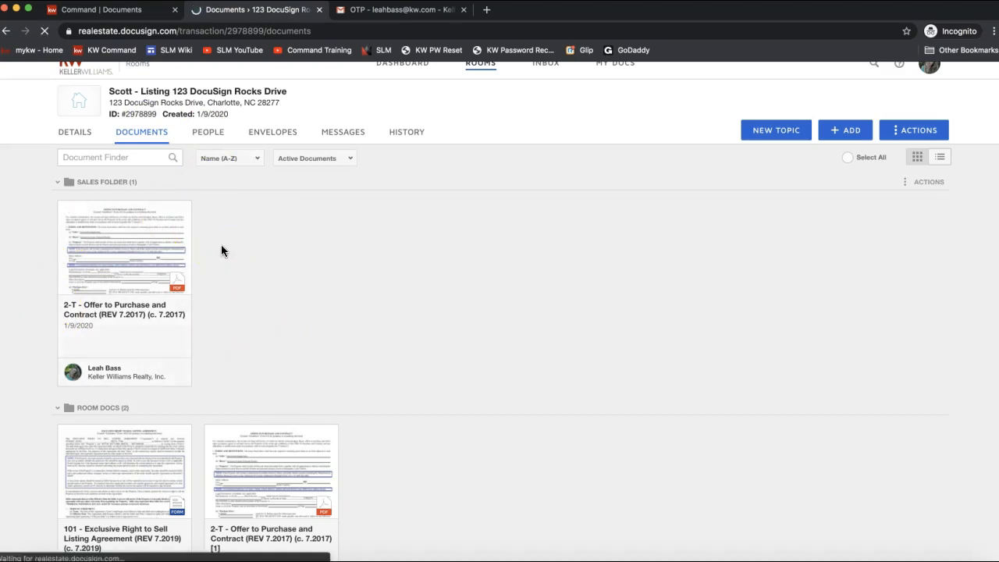
scroll(466, 275, down, 3)
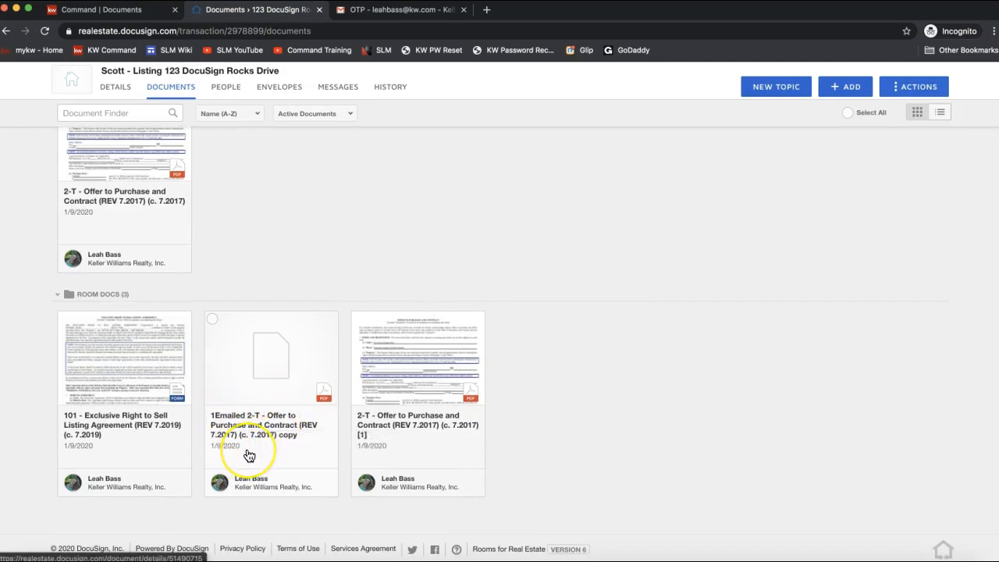
scroll(249, 456, up, 1)
scroll(249, 455, up, 3)
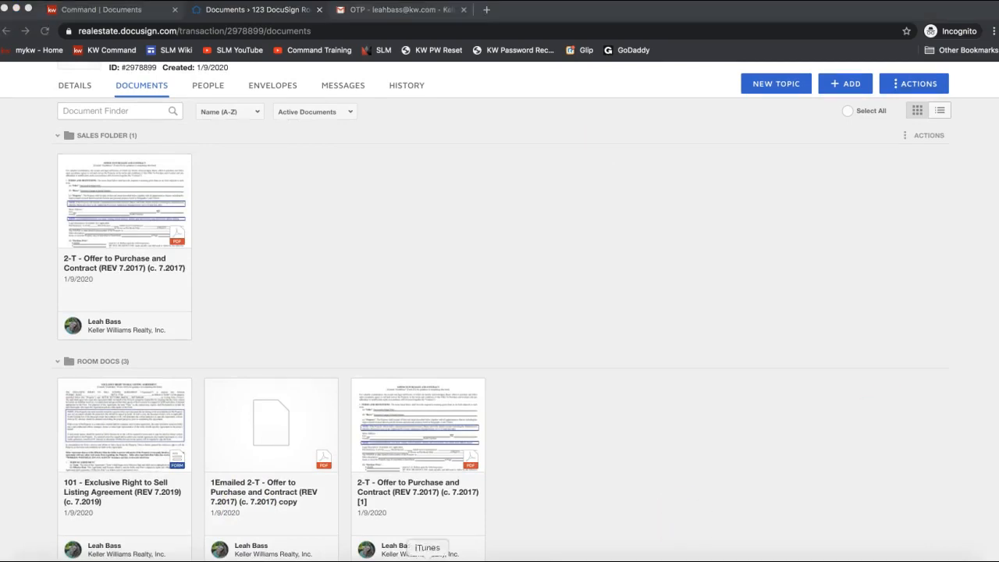
Step: Close the meeting chat, hide the meeting toolbar, and bring up the browser's KW Command Documents tab
click(636, 560)
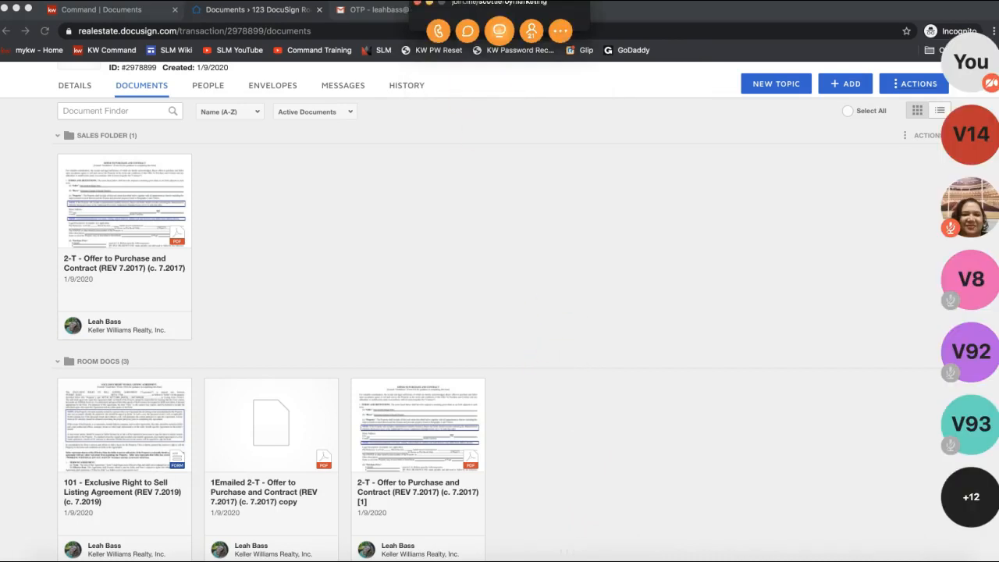
click(467, 30)
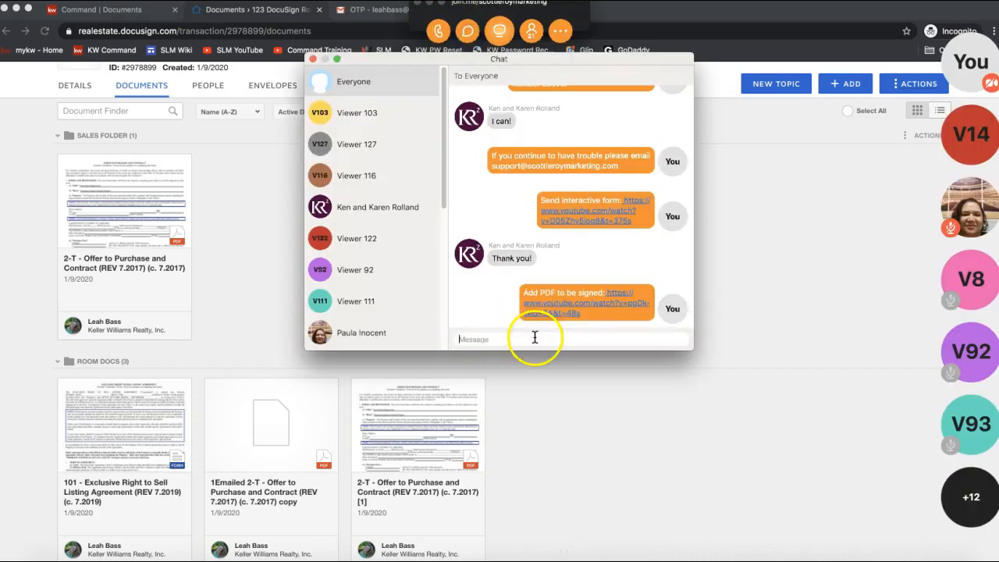
click(312, 60)
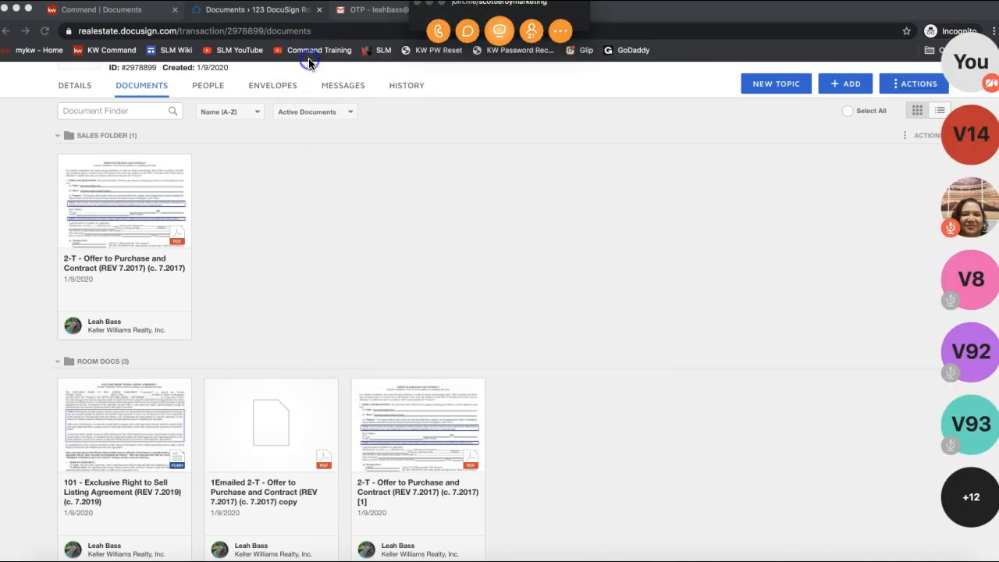
click(428, 4)
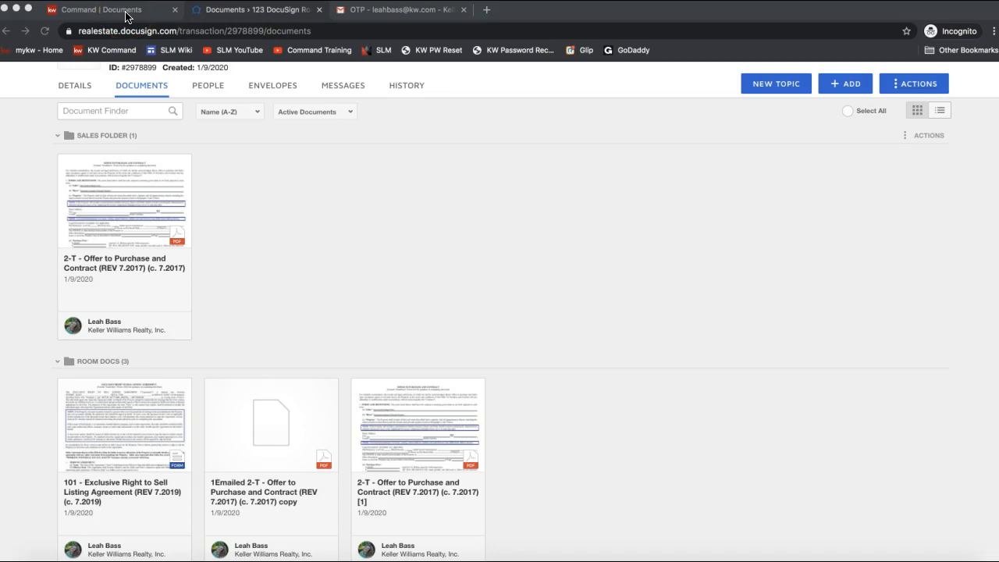
click(224, 16)
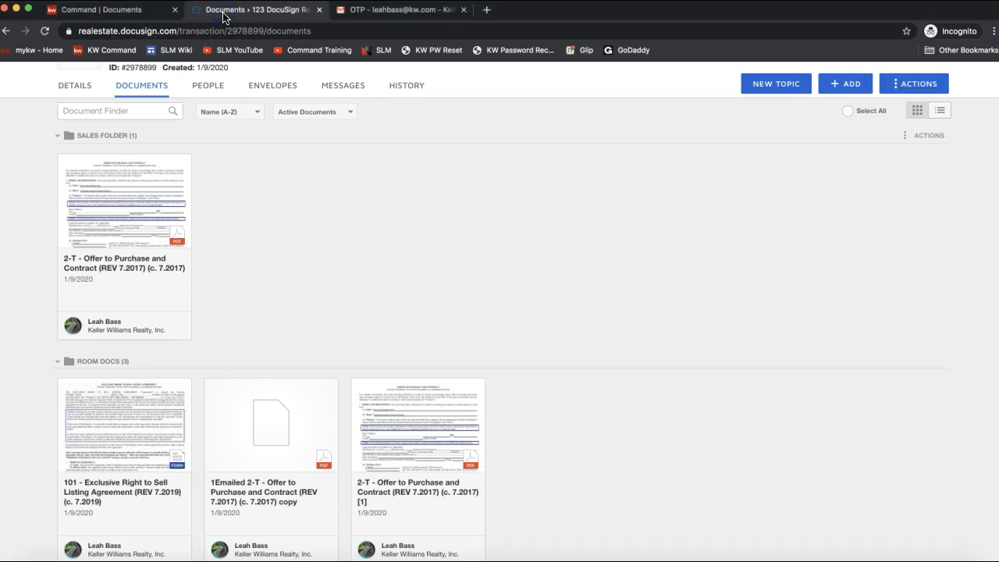
click(90, 14)
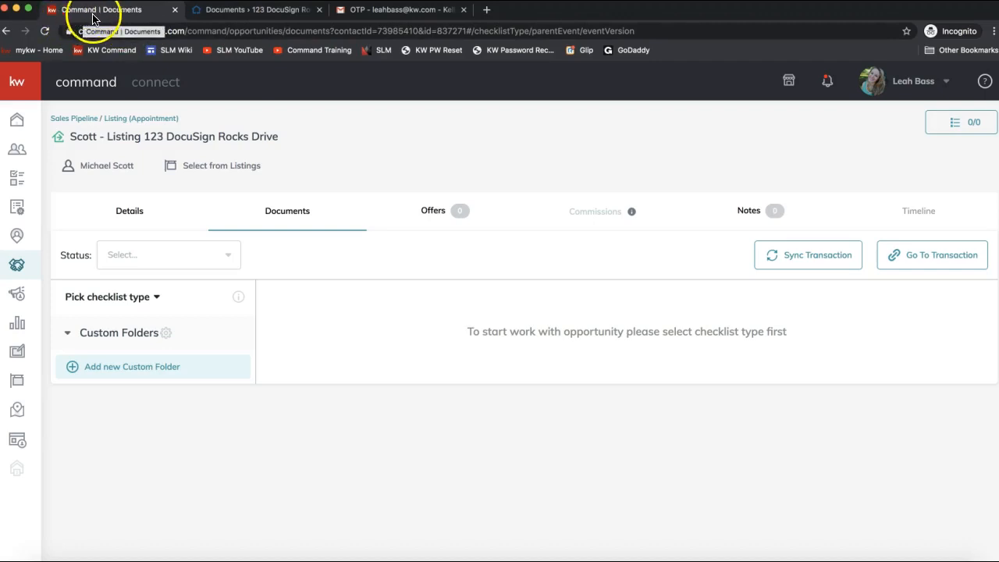
Step: Set the checklist type to NC - Listing/Sale Checklist, replacing the SC - Listing/Sale Checklist picked first
click(139, 303)
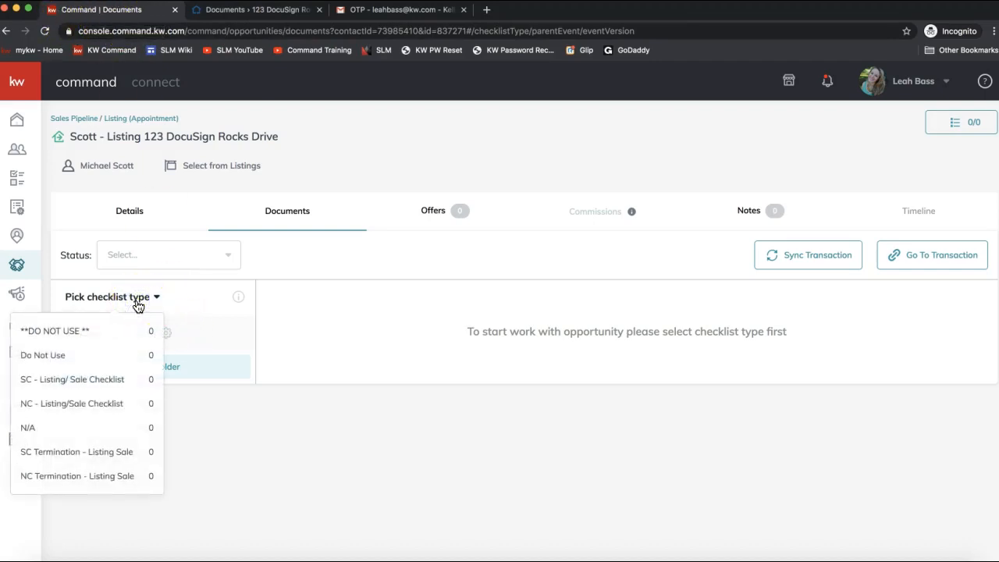
click(70, 380)
click(107, 296)
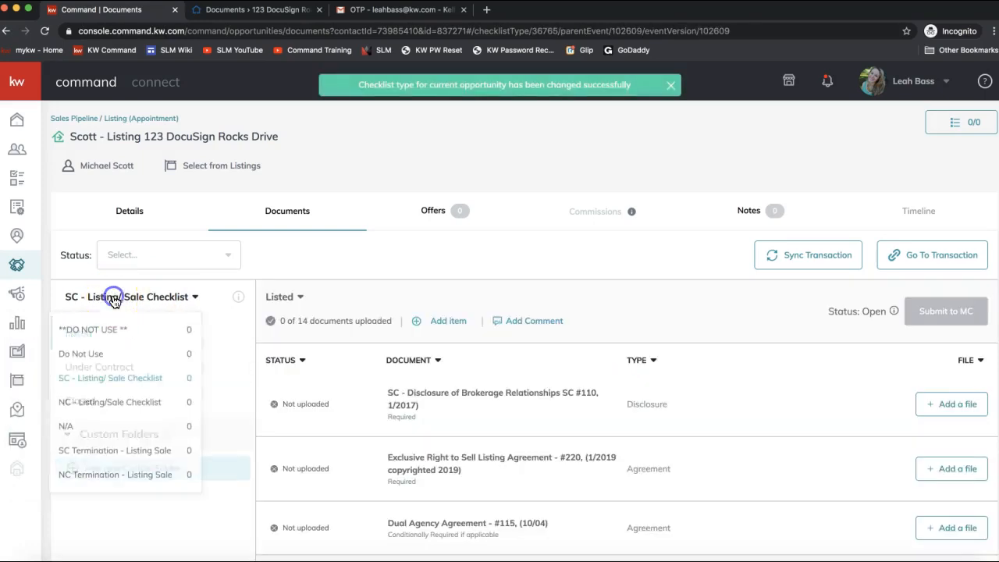
click(107, 403)
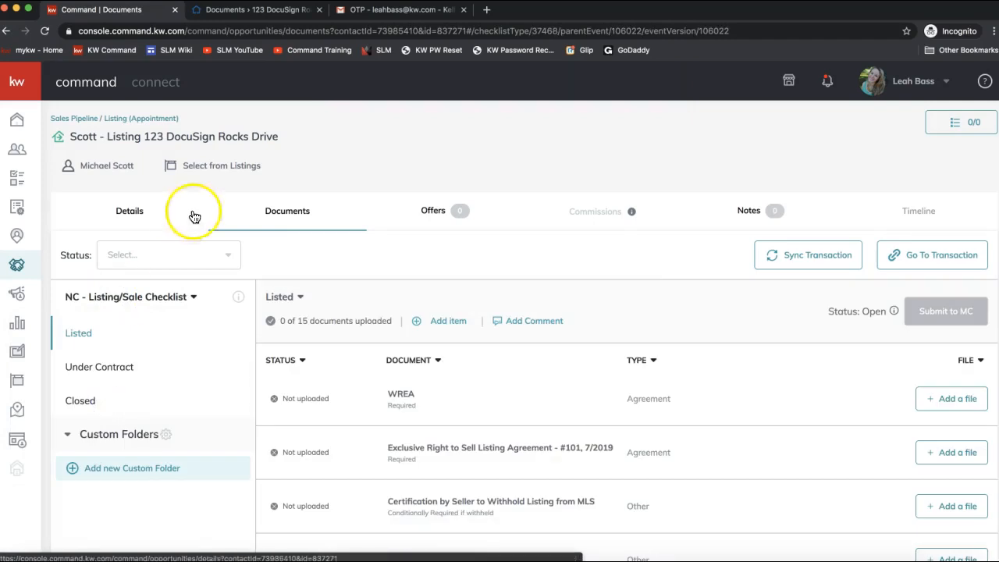
Step: Open the Assign Document dialog for the Exclusive Right to Sell Listing Agreement item
click(288, 220)
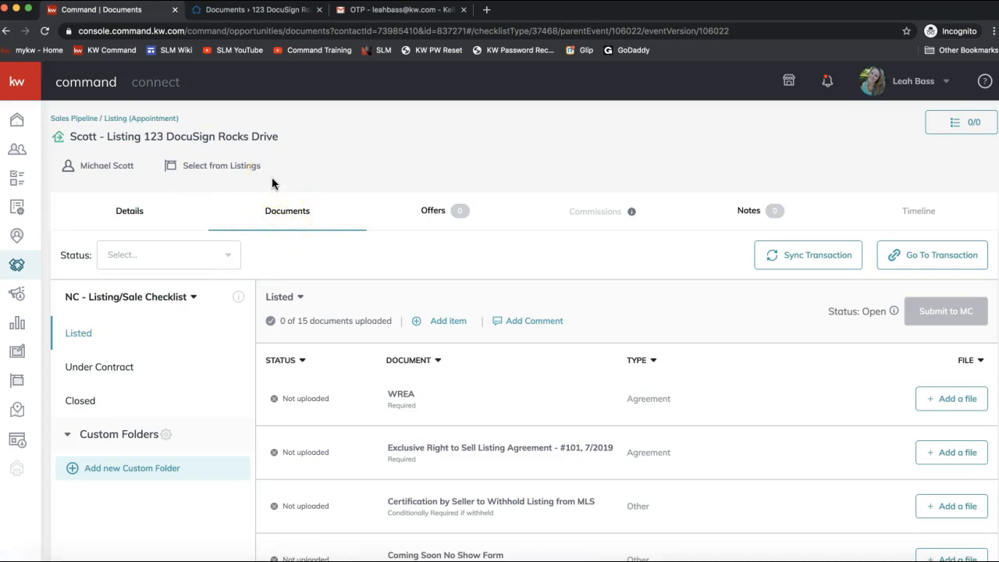
click(285, 219)
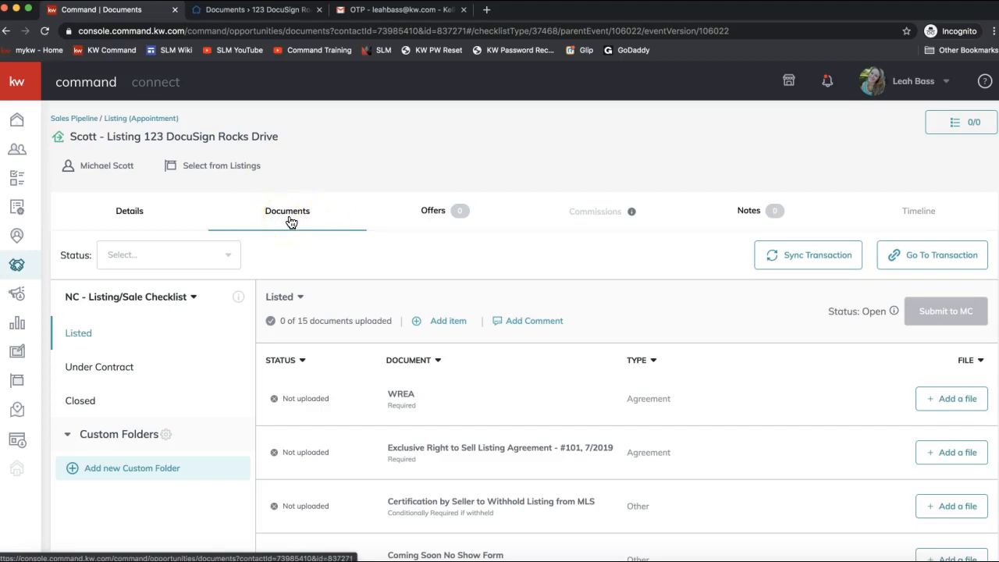
scroll(290, 223, down, 2)
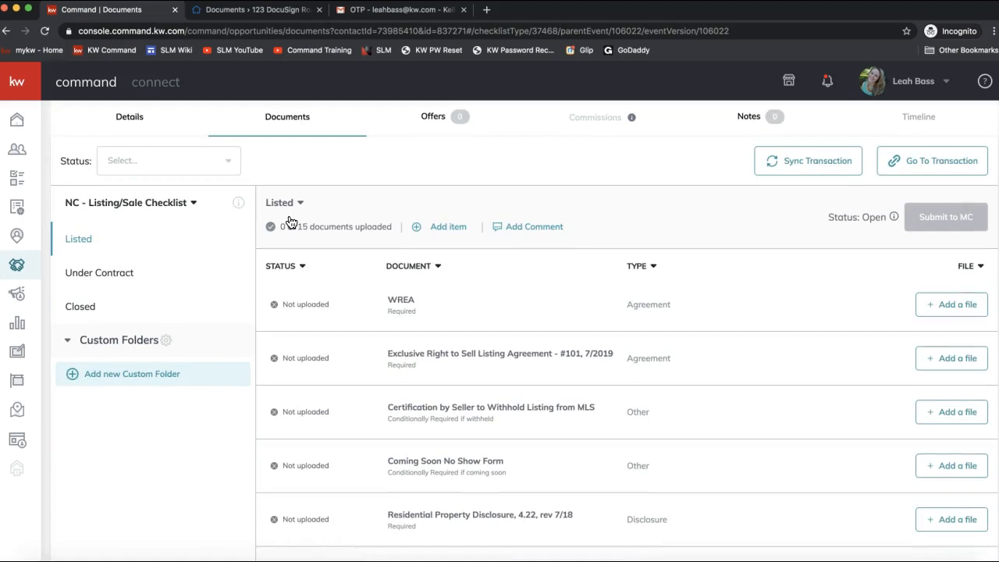
click(725, 260)
click(453, 328)
scroll(452, 329, up, 1)
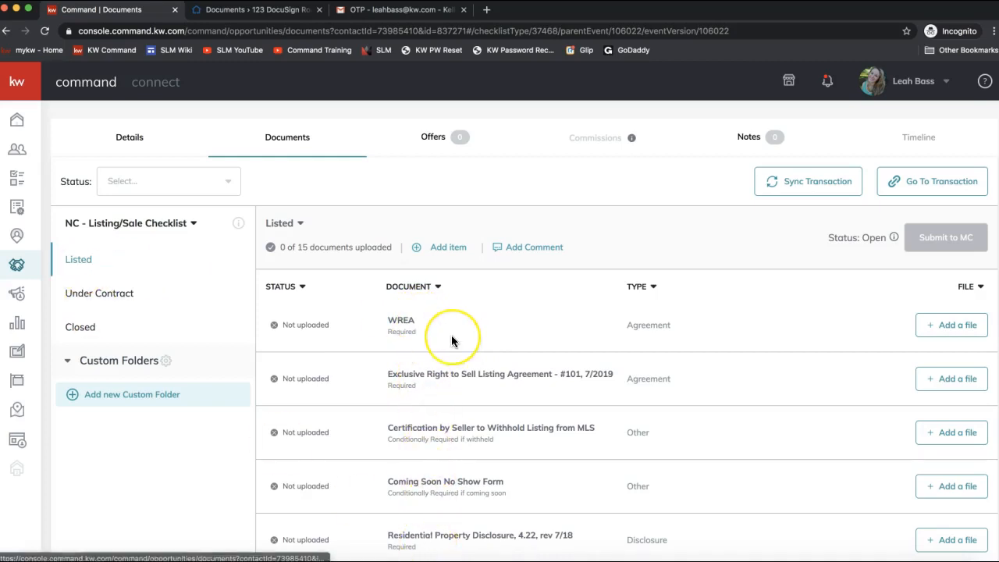
scroll(452, 335, down, 3)
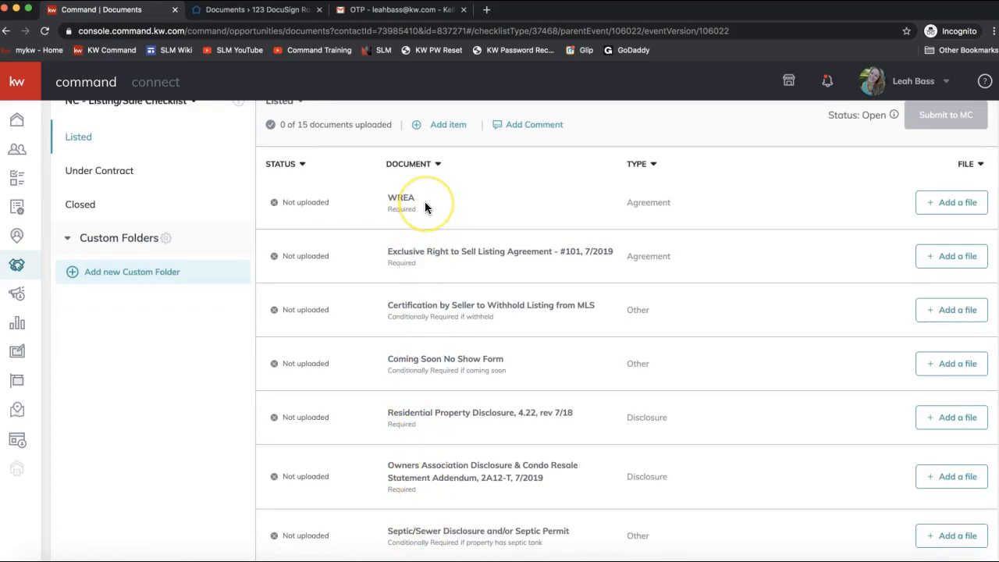
scroll(425, 206, up, 3)
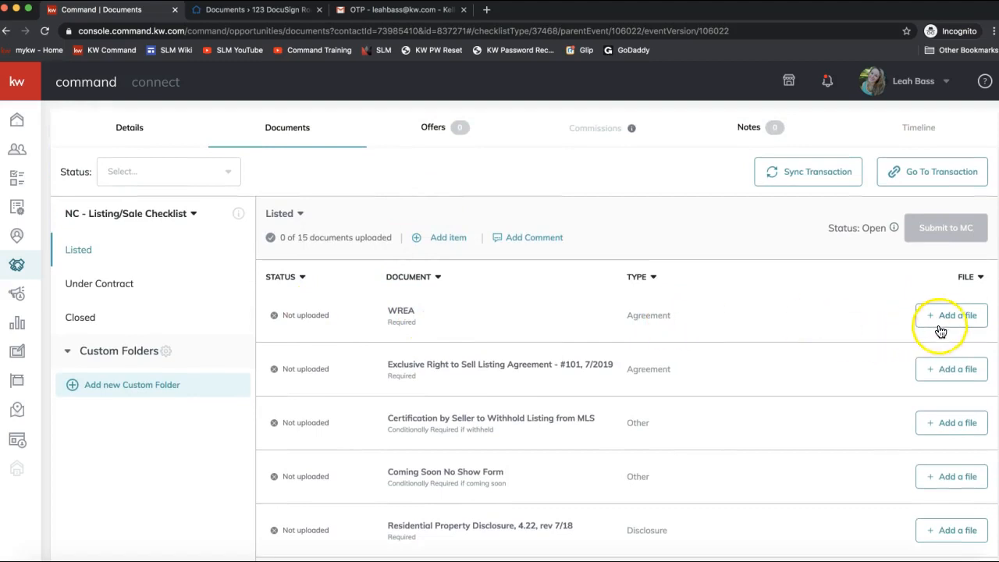
click(970, 325)
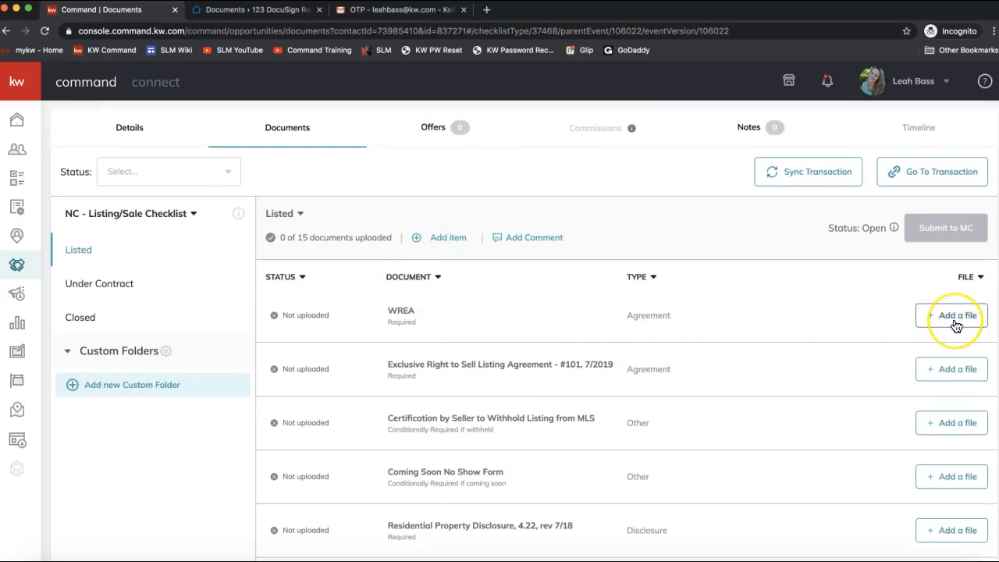
click(949, 380)
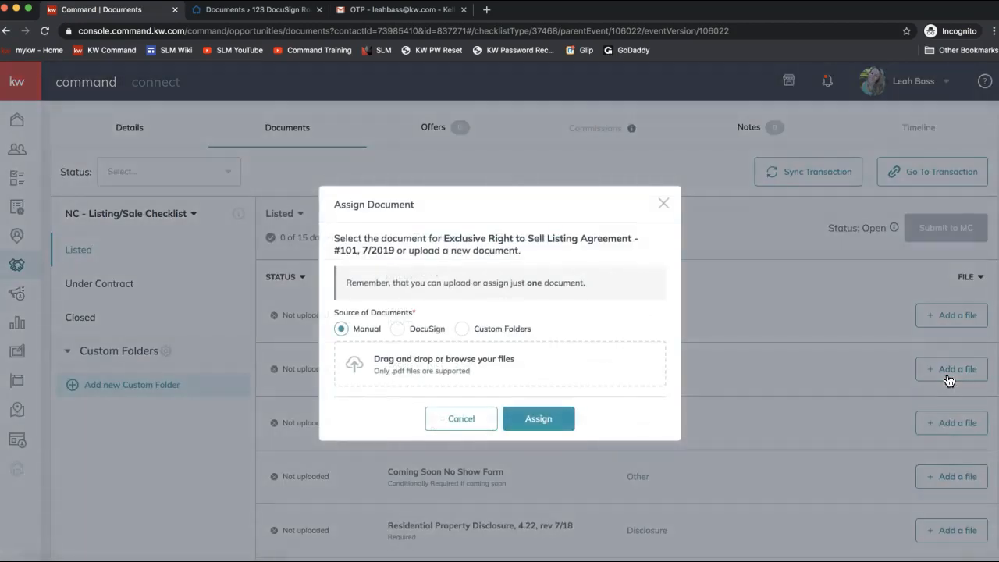
Step: Assign the 101 Exclusive Right to Sell Listing Agreement PDF from DocuSign to its checklist item
click(341, 331)
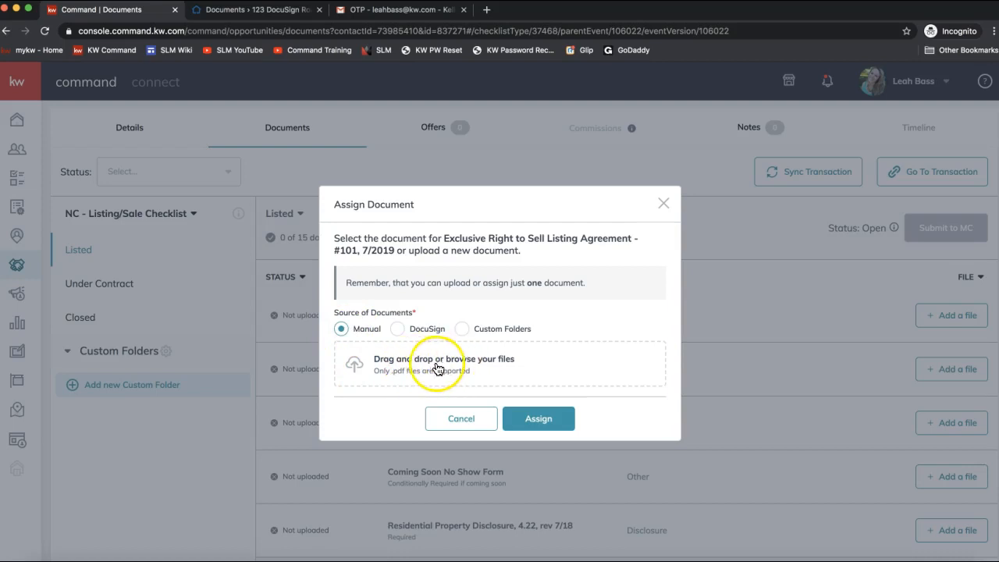
click(397, 328)
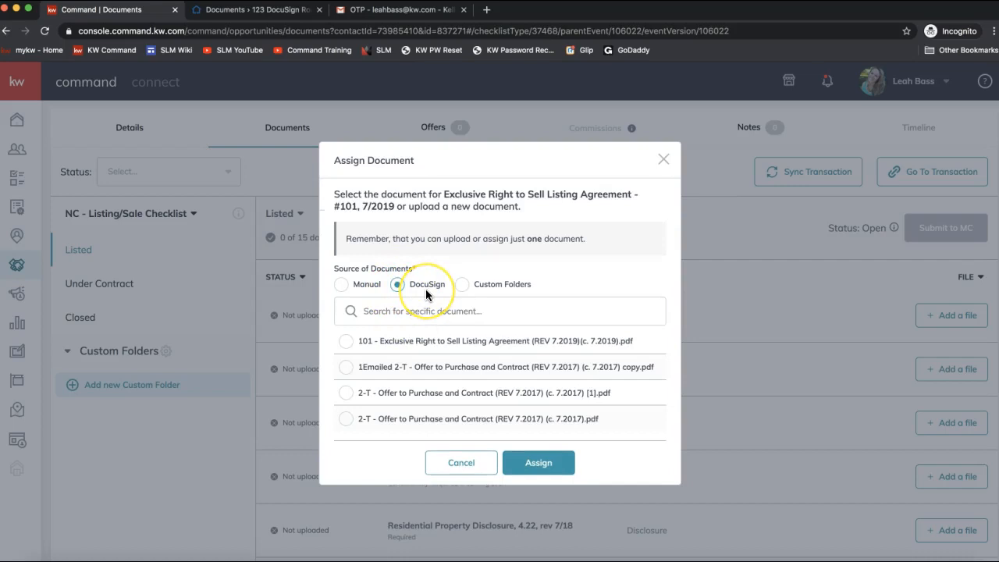
click(411, 290)
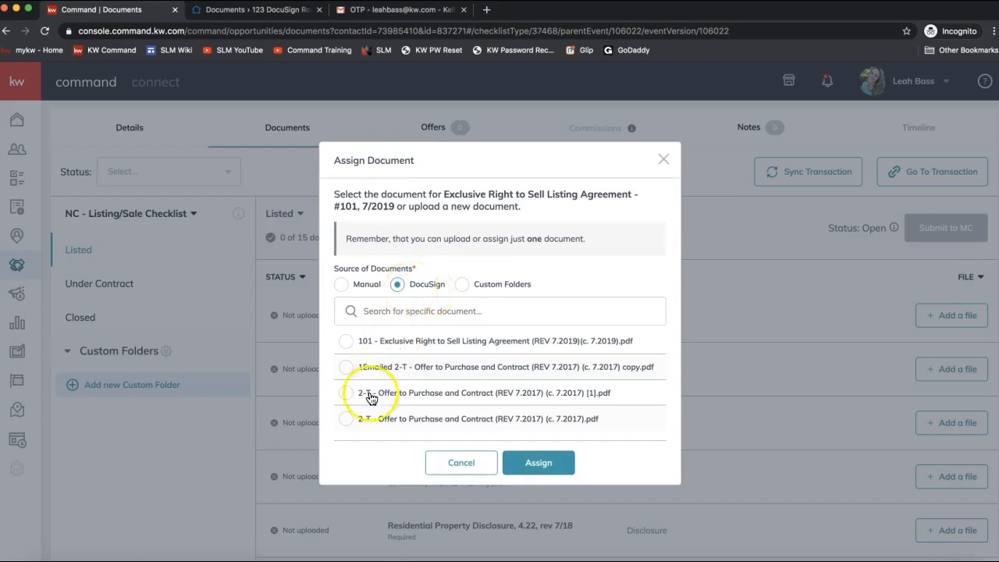
click(344, 341)
click(475, 347)
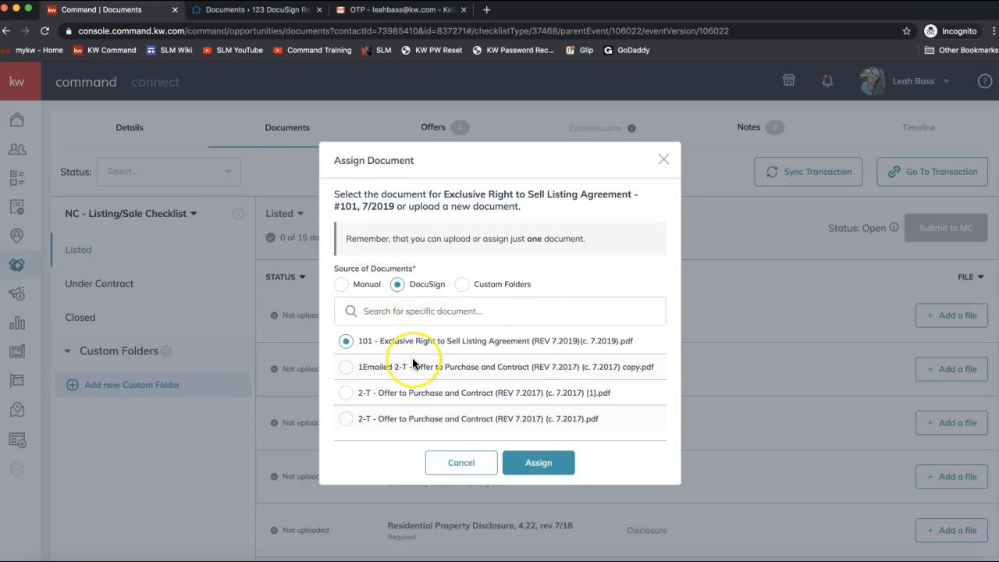
scroll(413, 364, down, 1)
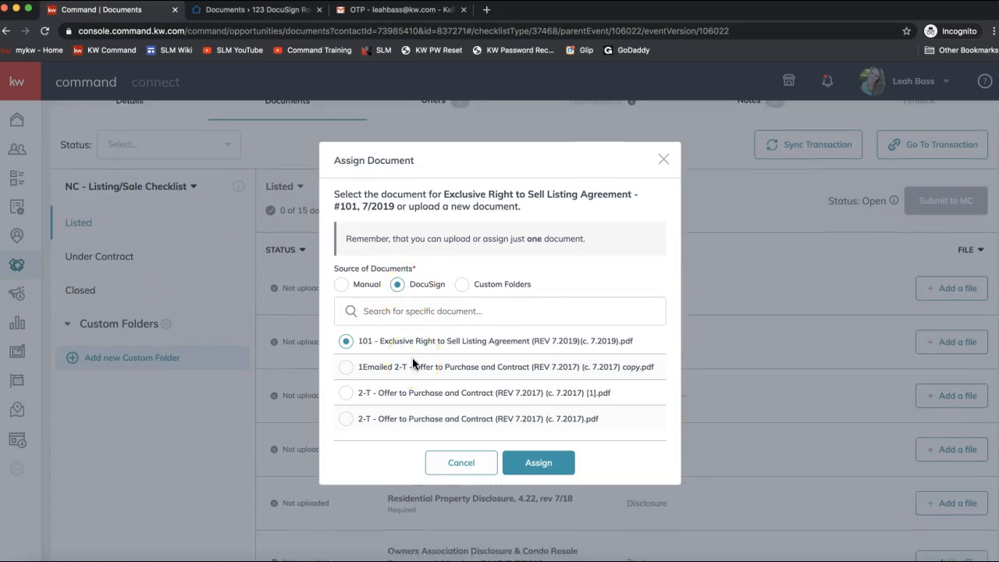
scroll(413, 364, up, 3)
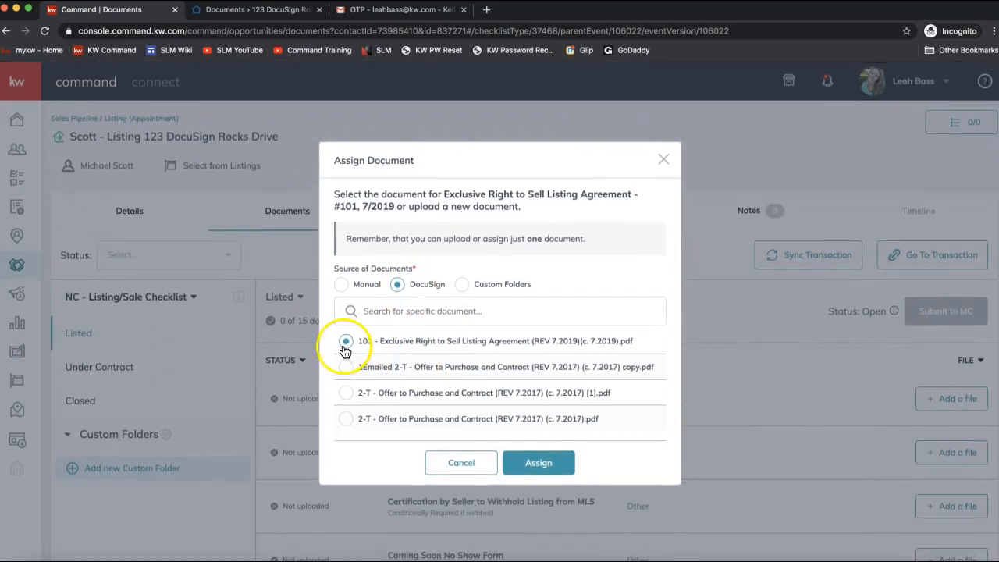
click(538, 466)
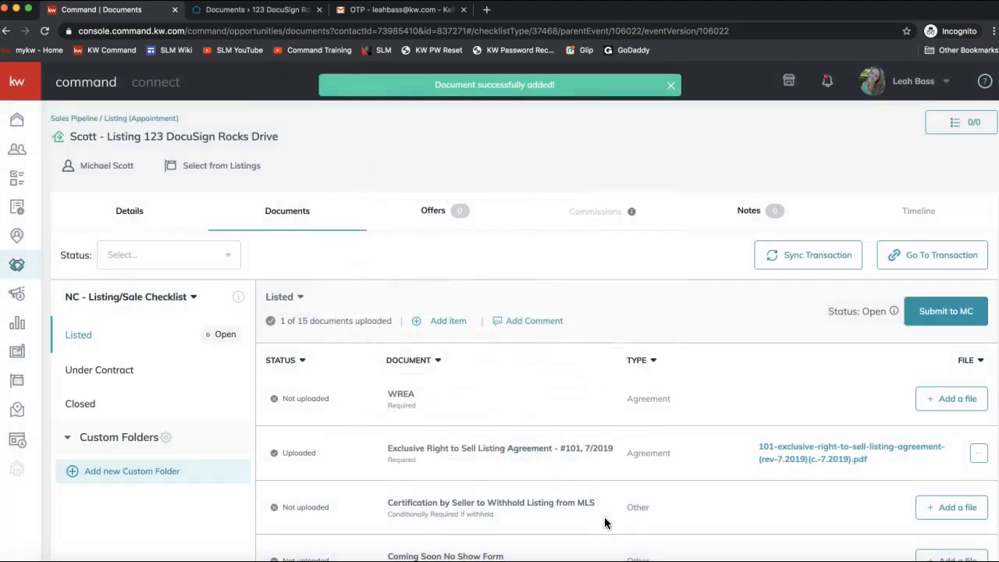
Step: Check the uploaded Exclusive Right to Sell item, then bring up the Zoom meeting chat
scroll(681, 450, down, 2)
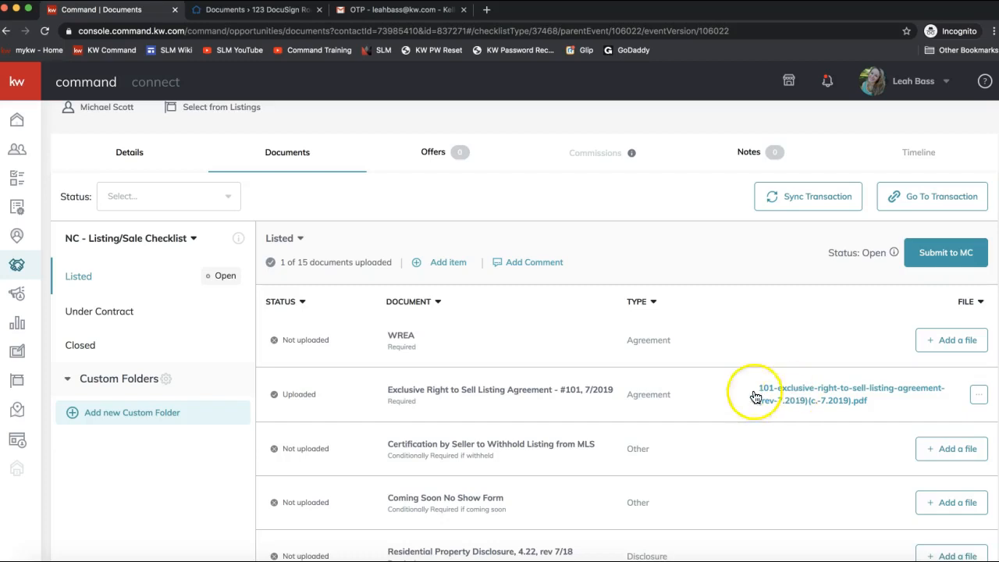
scroll(692, 401, down, 1)
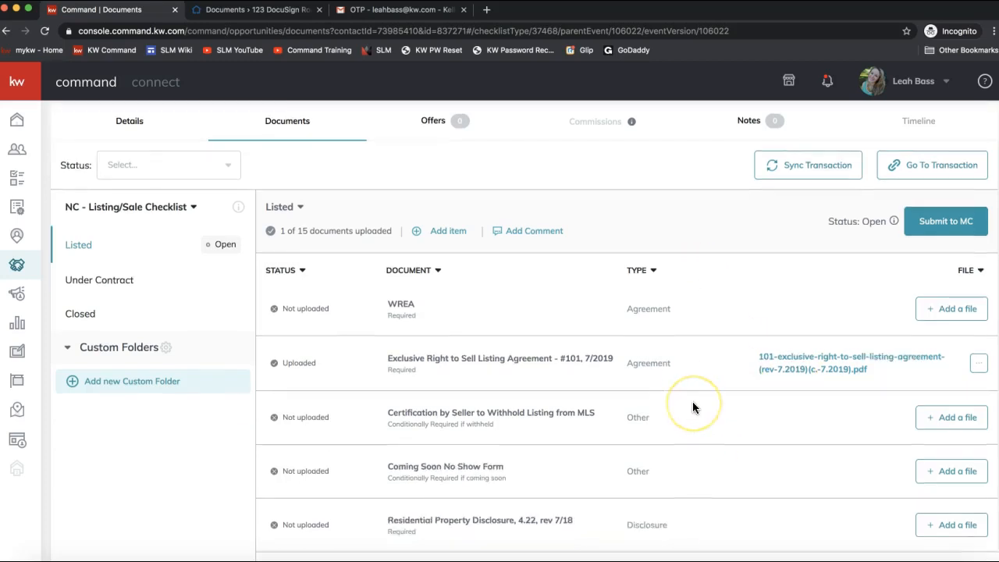
scroll(692, 401, up, 3)
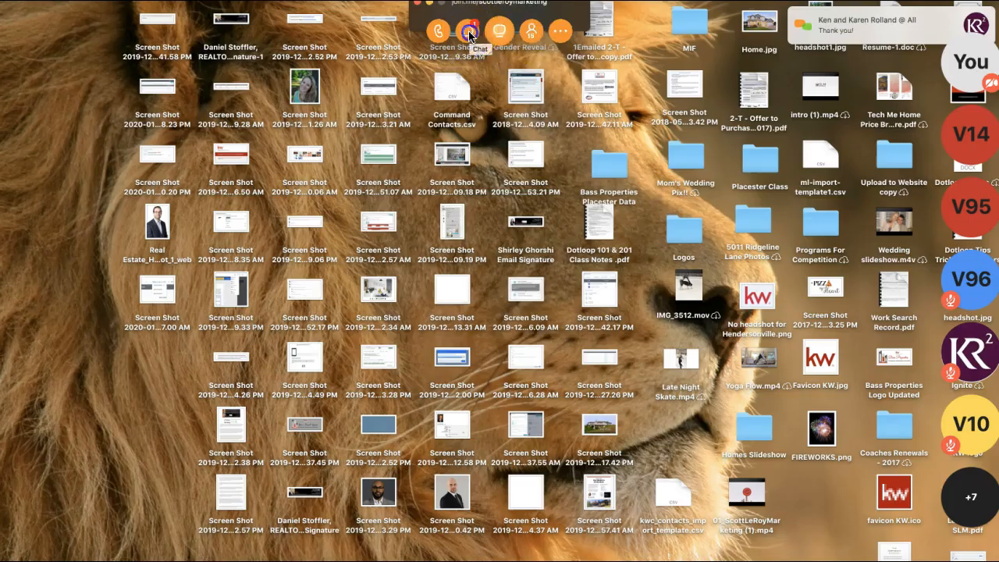
click(500, 29)
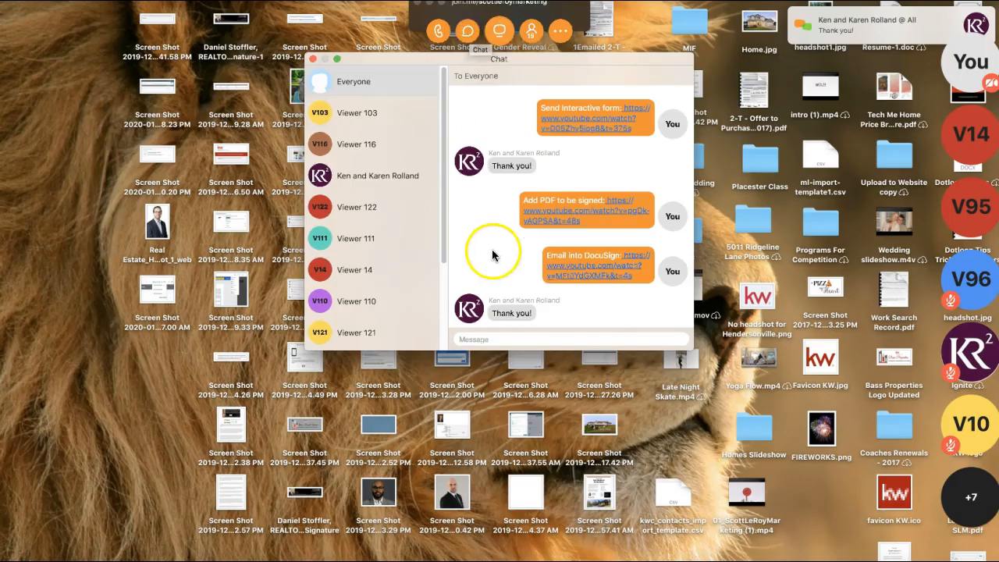